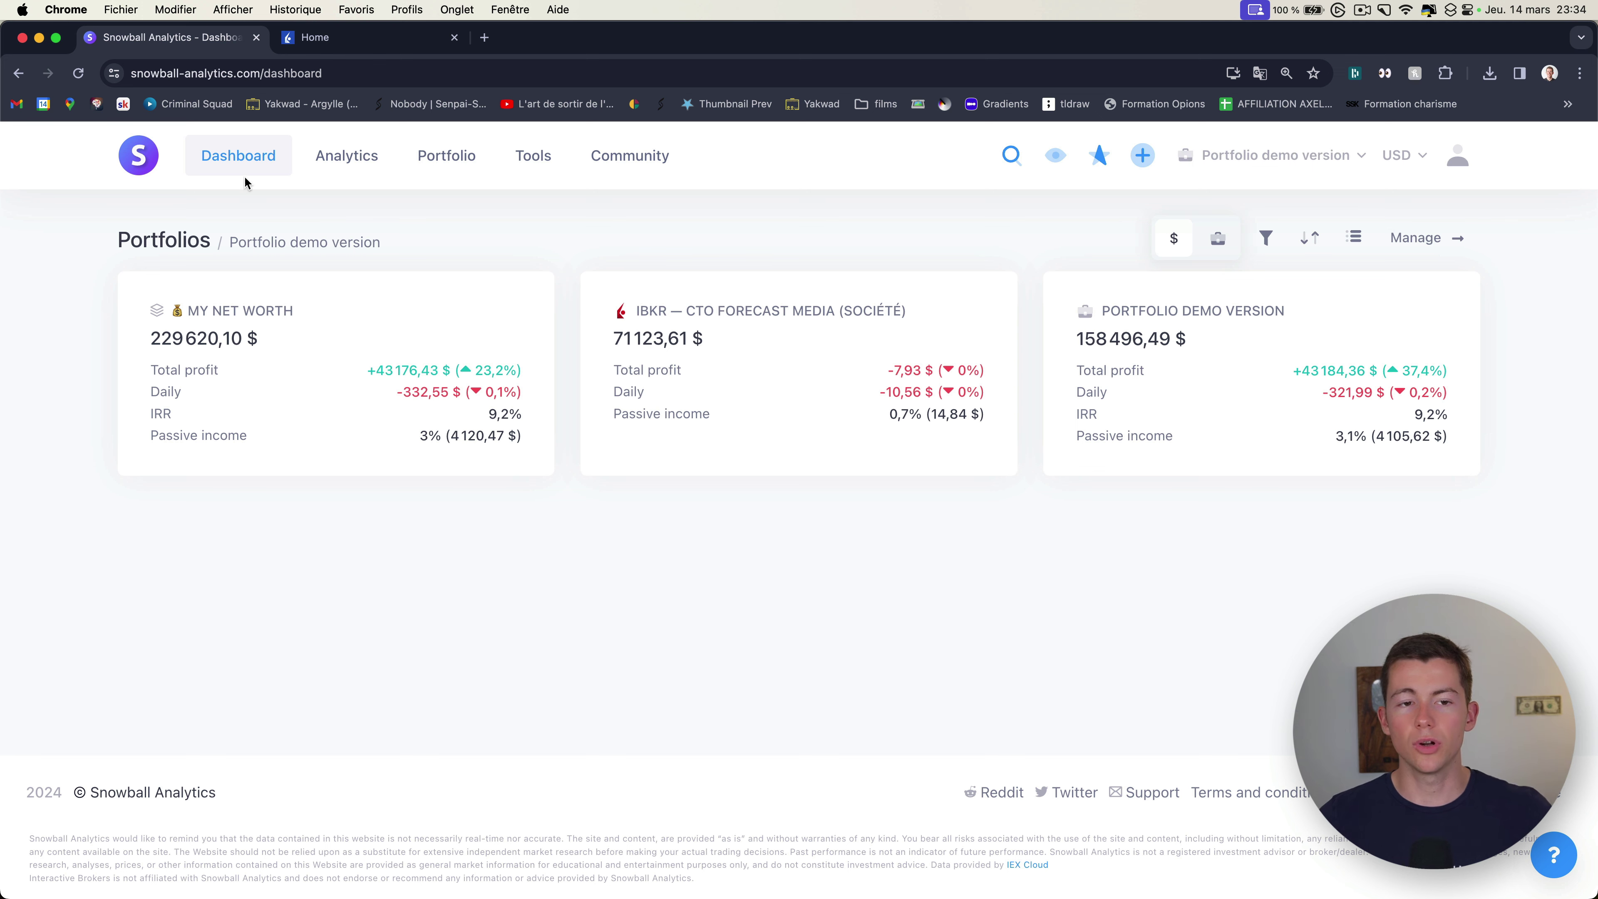
Step: Switch the active portfolio to My Net Worth, to IBKR — CTO Forecast Media, and back to Portfolio demo version
click(1277, 155)
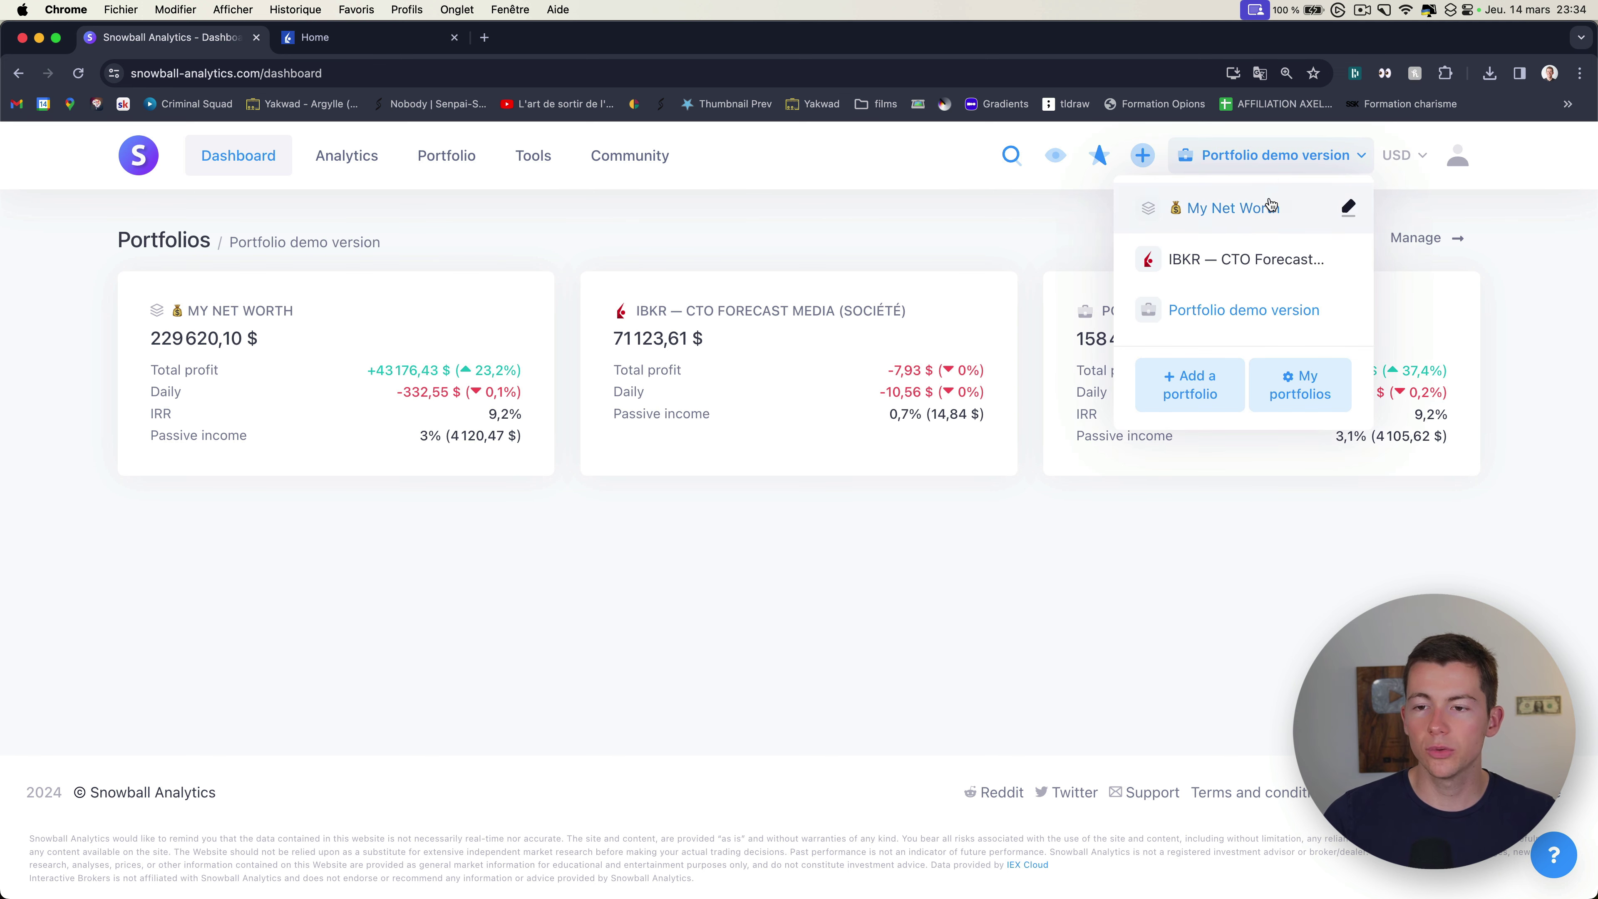
click(1248, 210)
click(1295, 154)
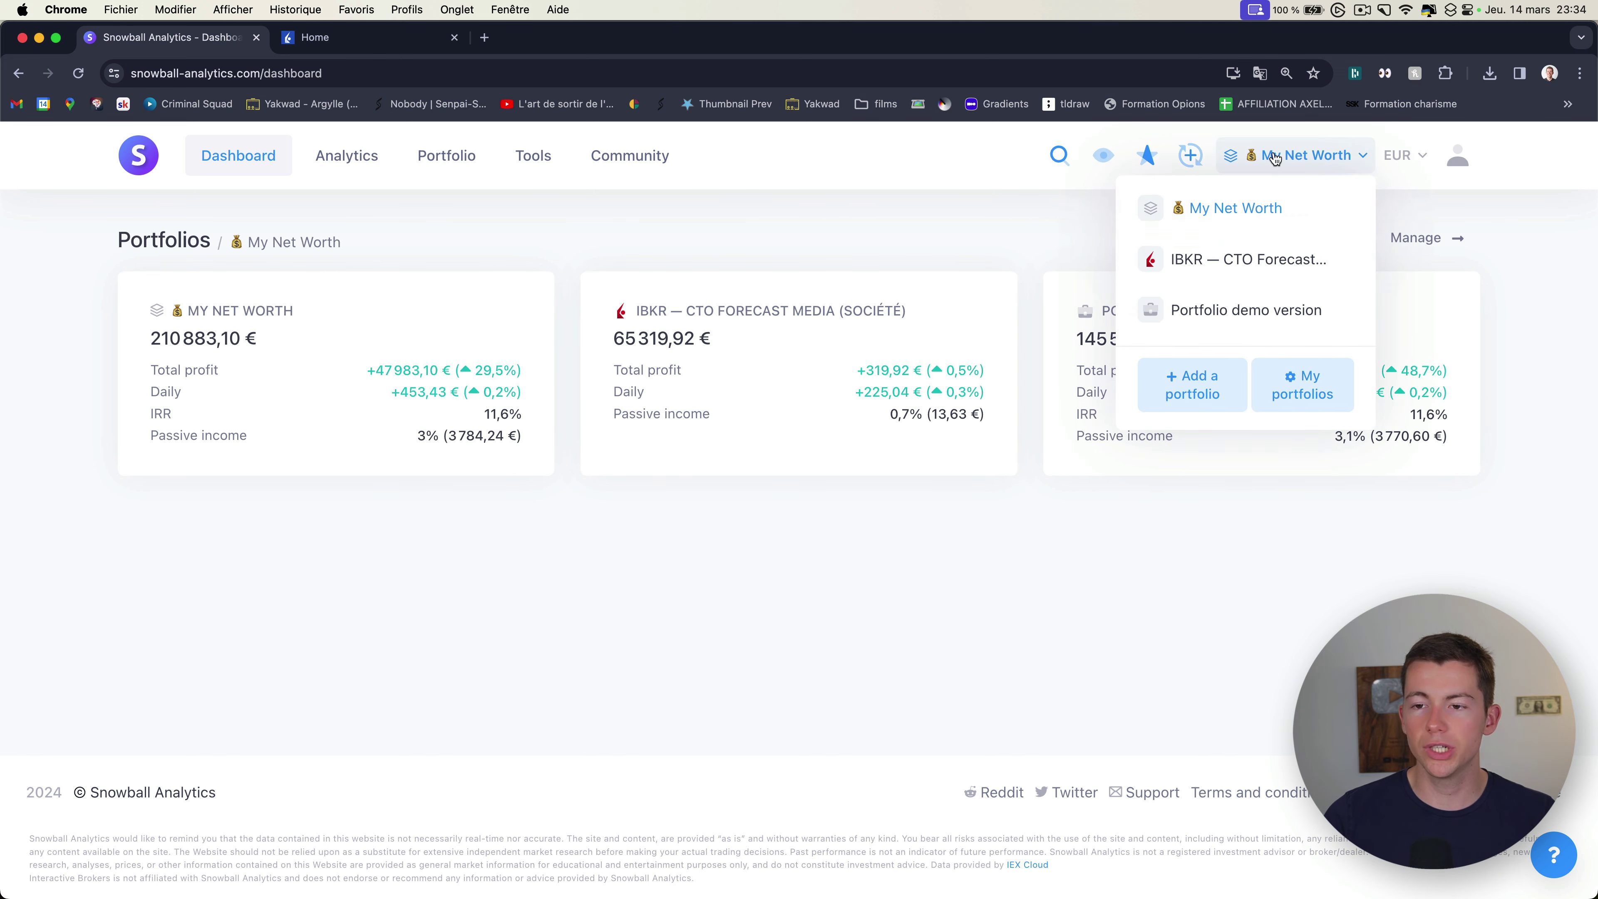
click(1249, 259)
click(1277, 156)
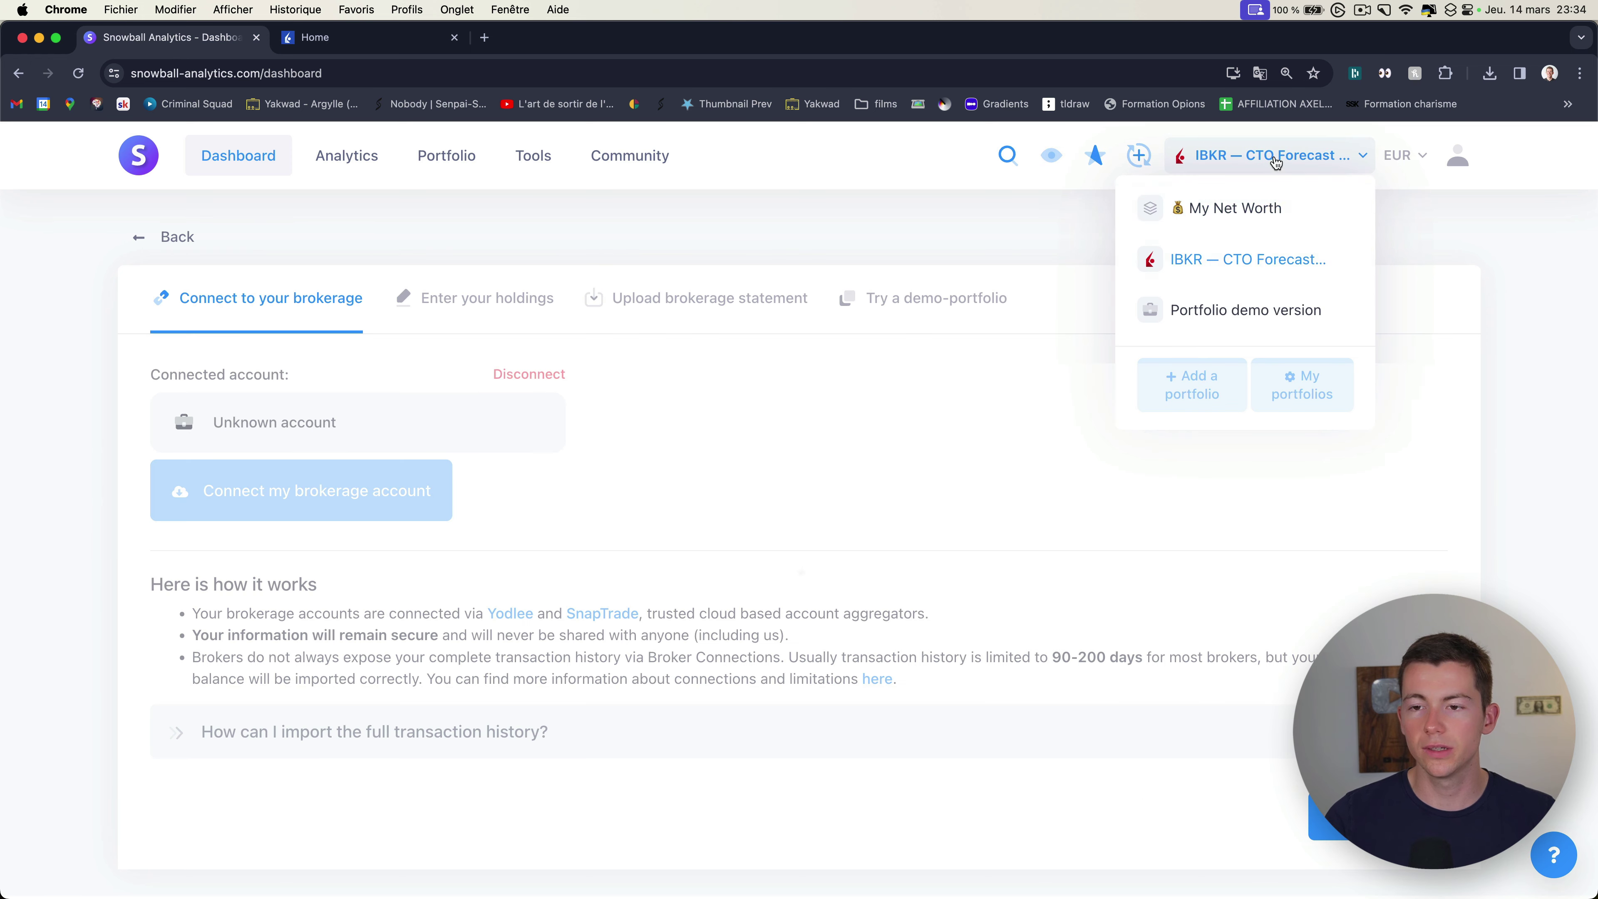
click(1246, 309)
Step: Make IBKR — CTO Forecast Media the active portfolio and view the available display currencies without changing the selection
click(1259, 155)
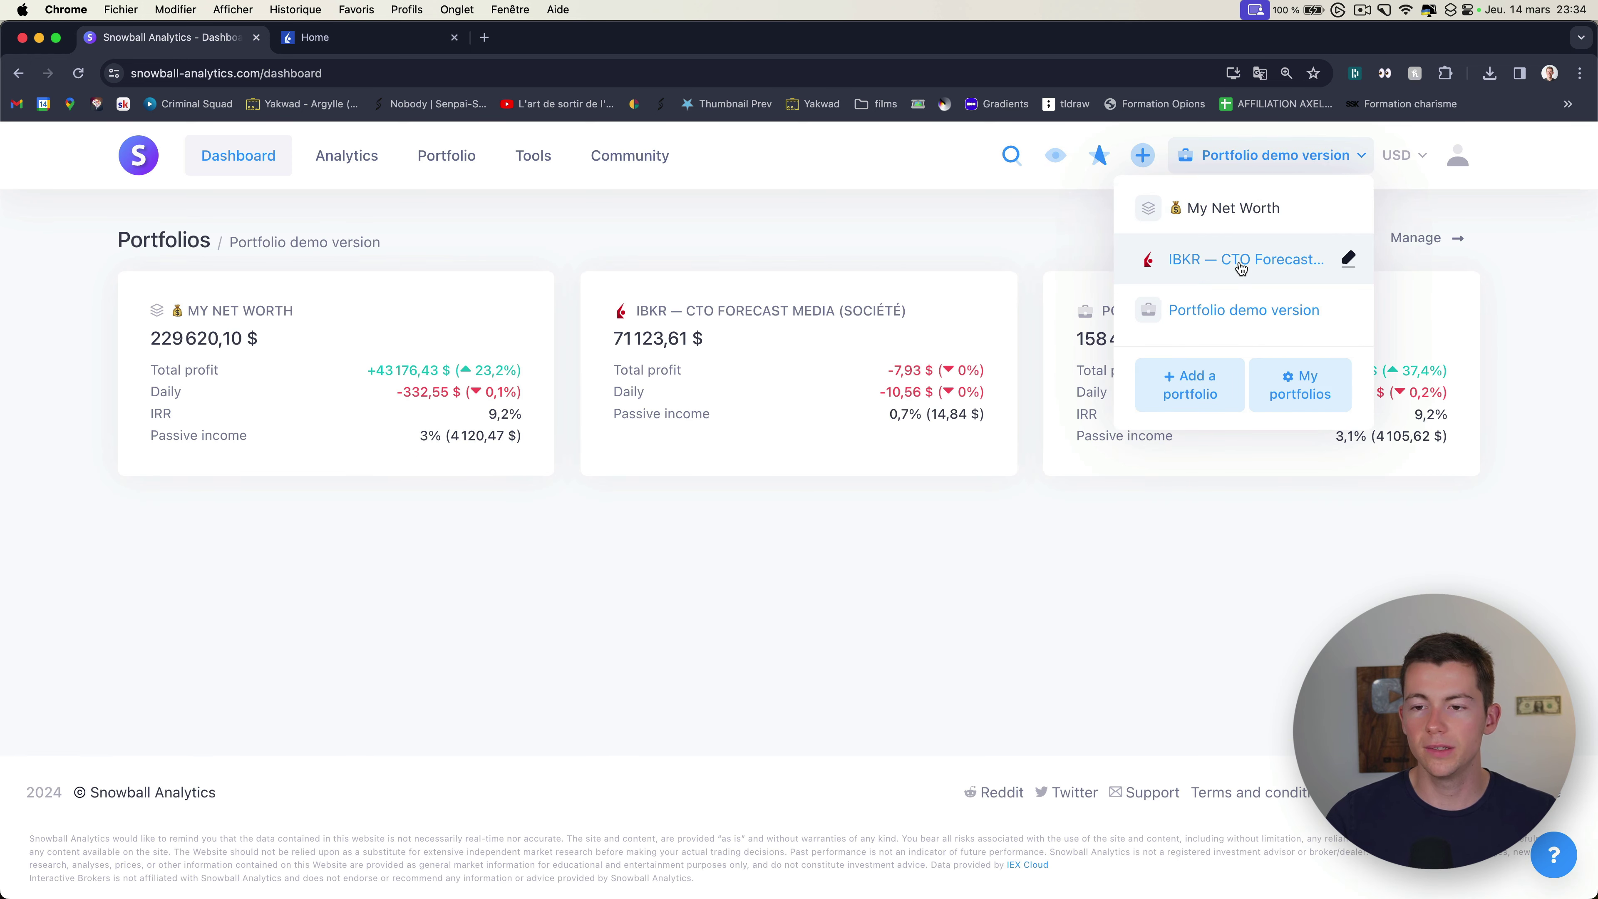
click(1252, 256)
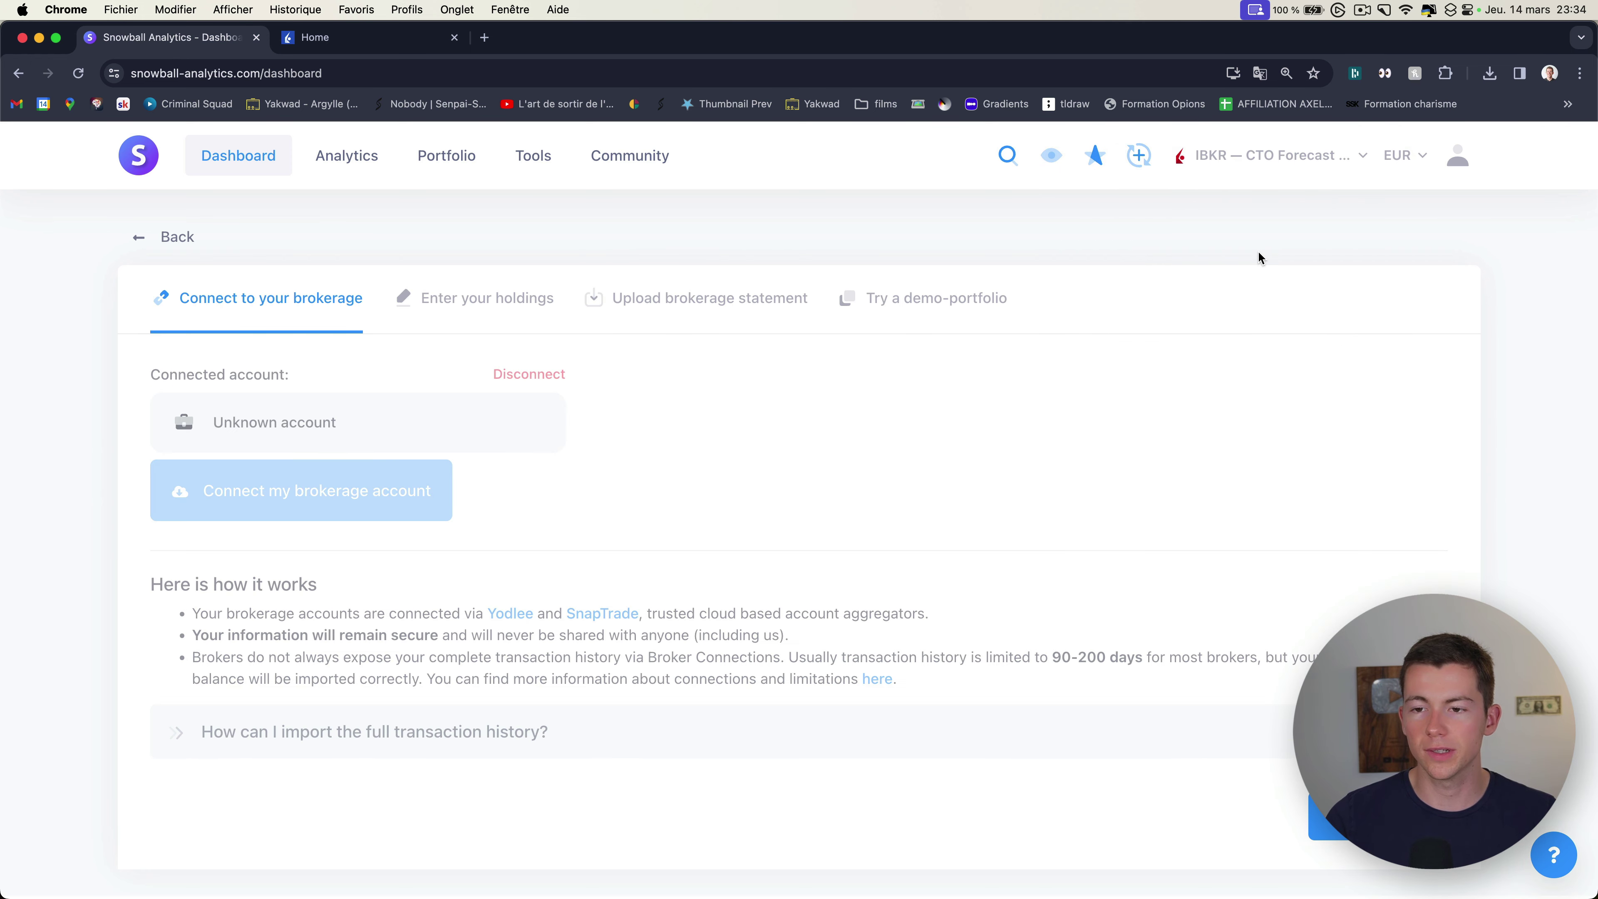
click(1403, 159)
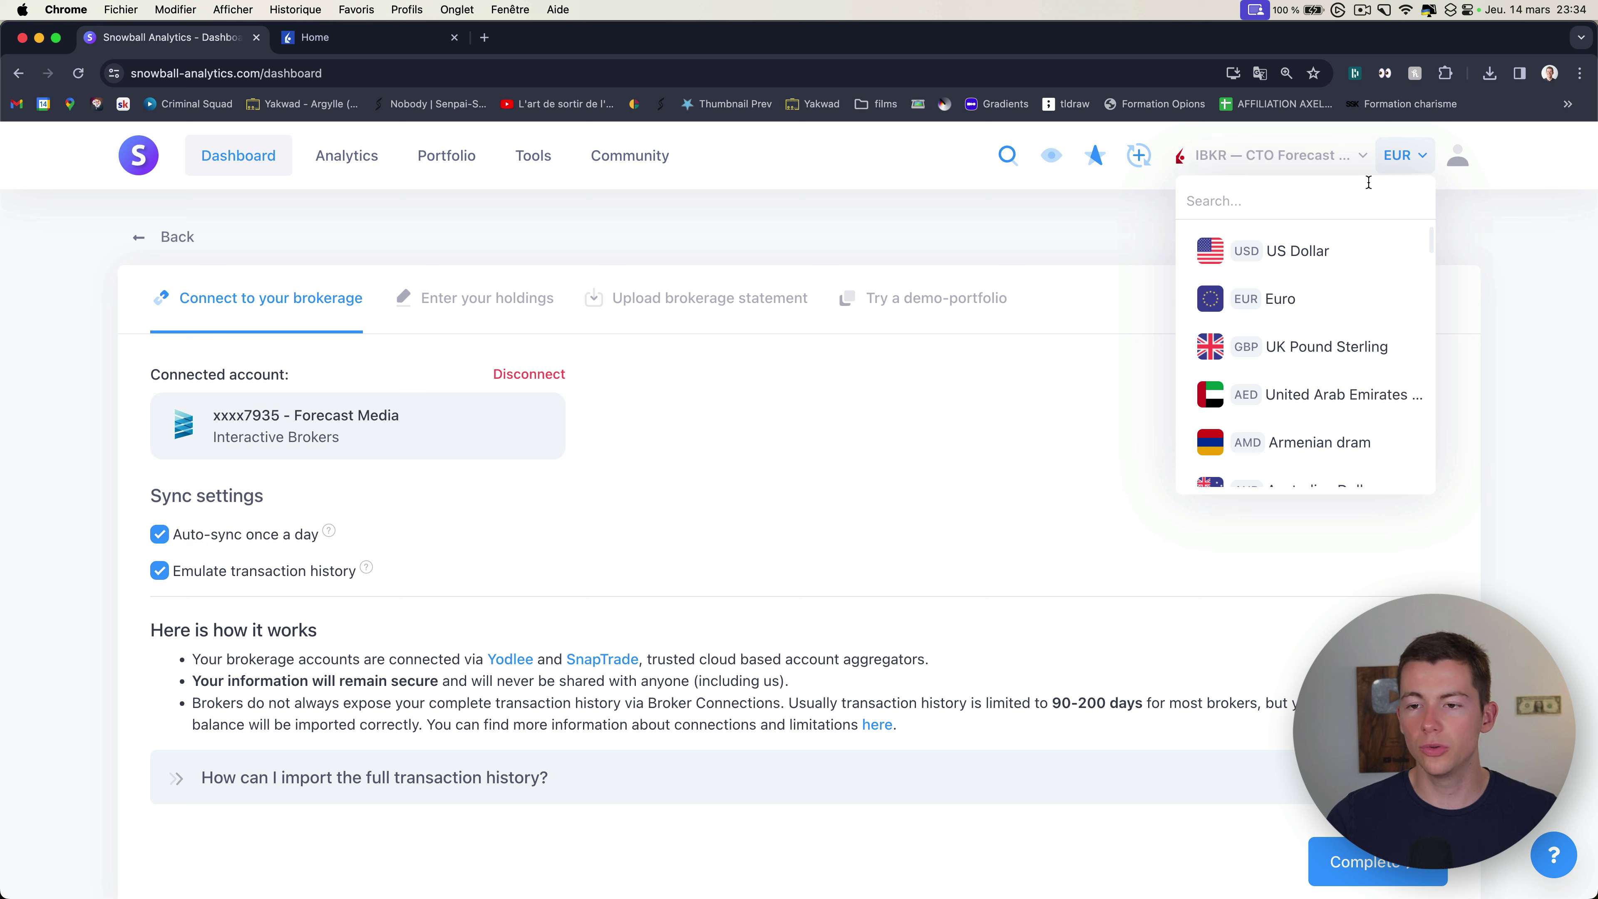
click(1419, 170)
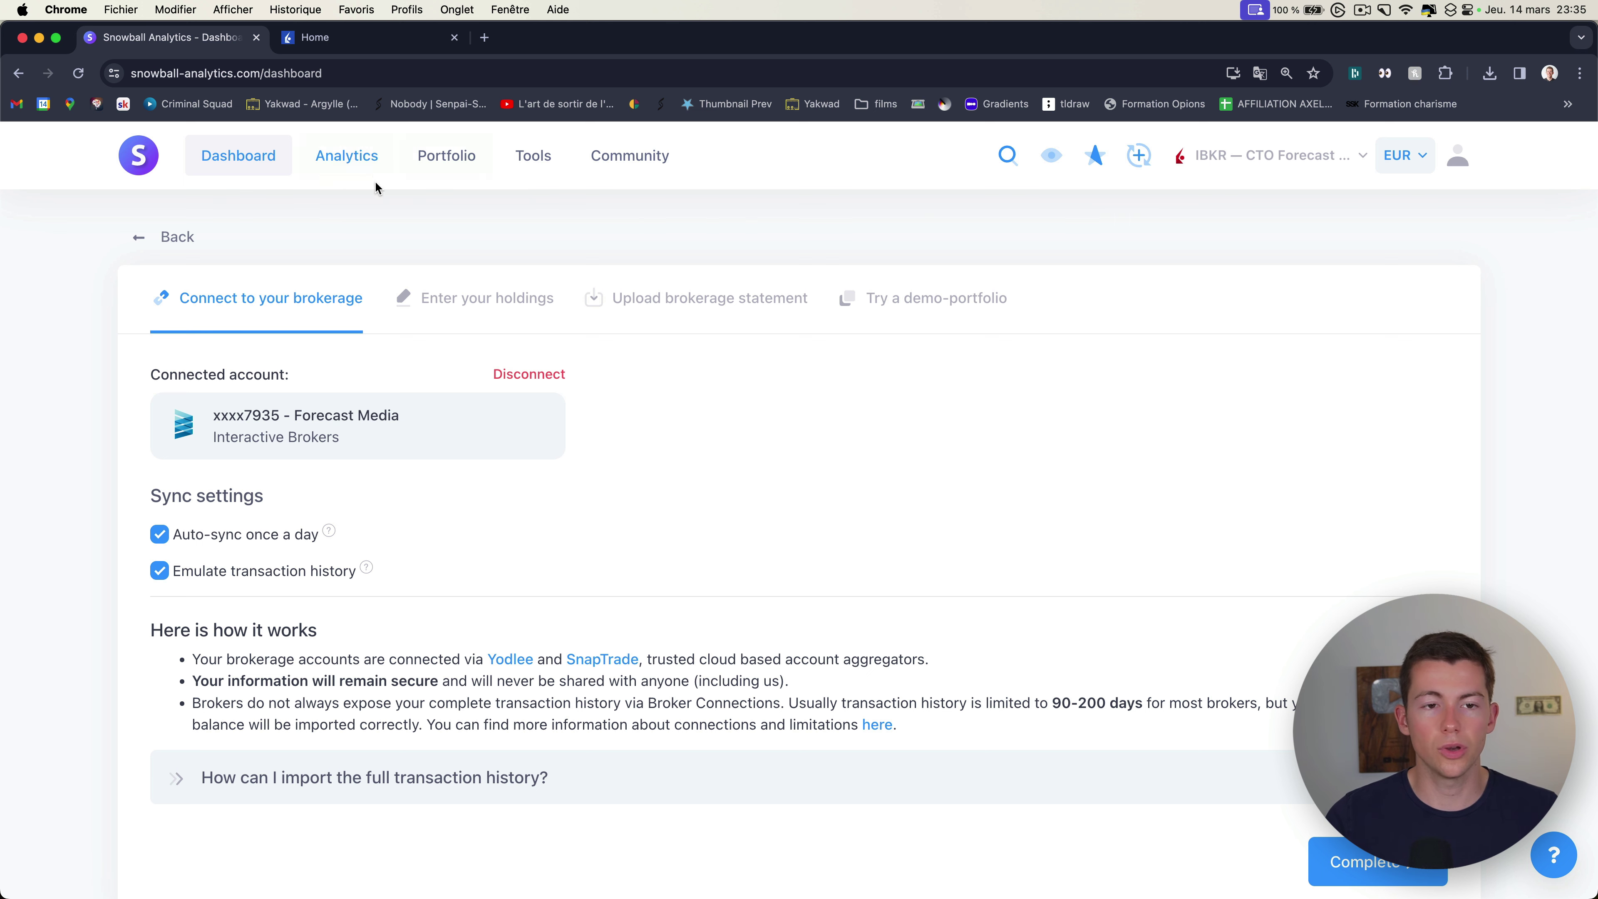
Step: Open the portfolio's analytics and examine its value and total profit figures
click(346, 157)
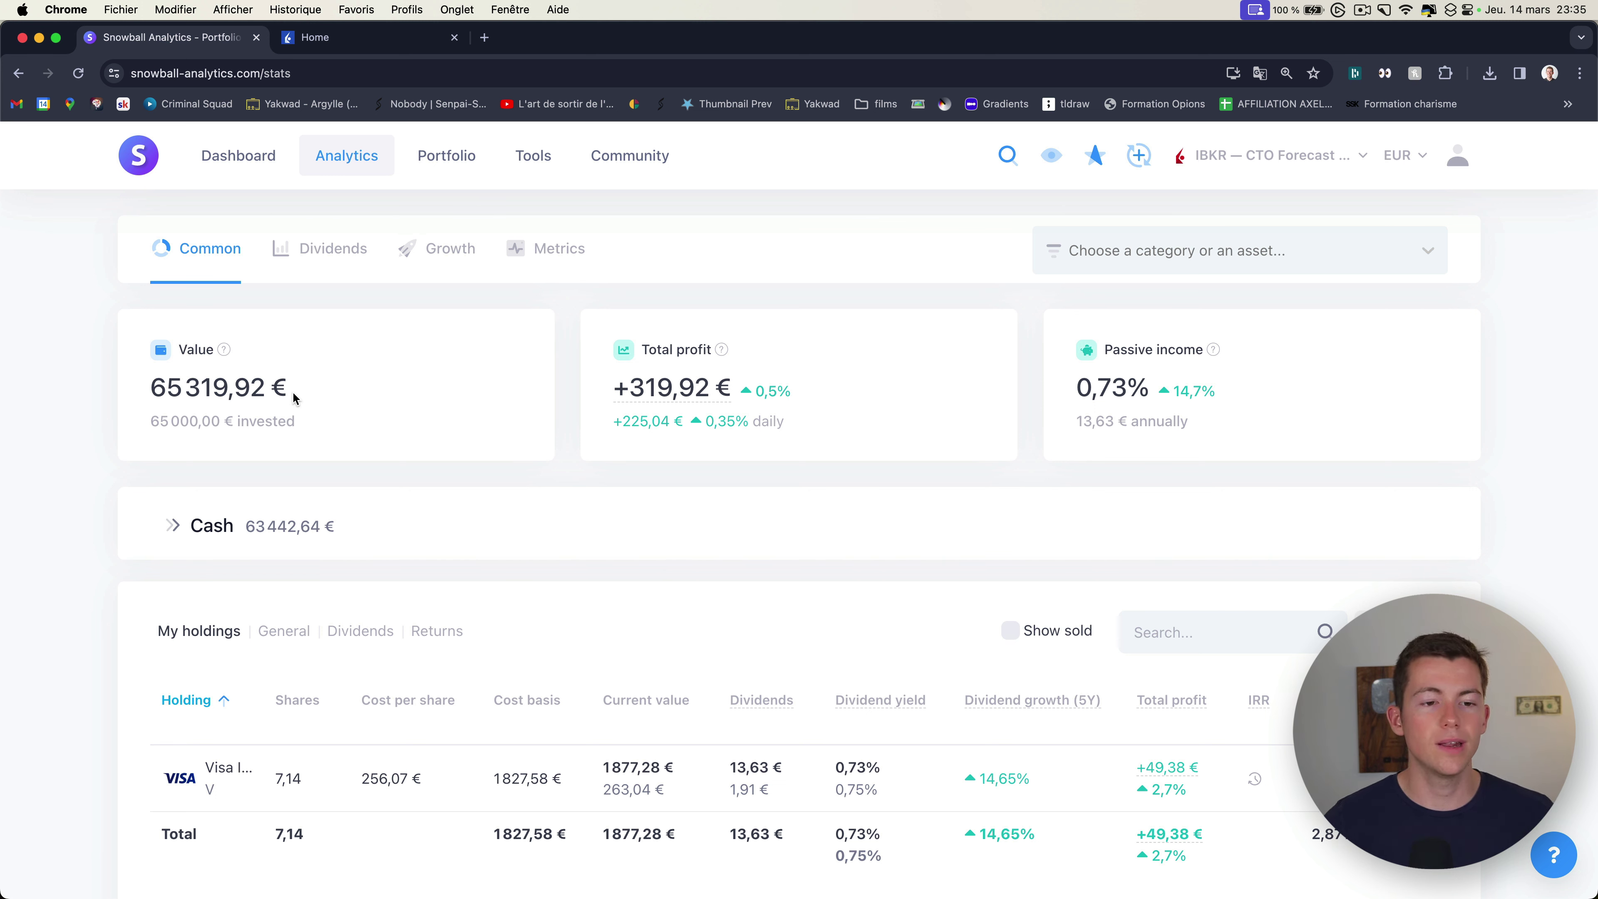
drag(154, 388, 282, 392)
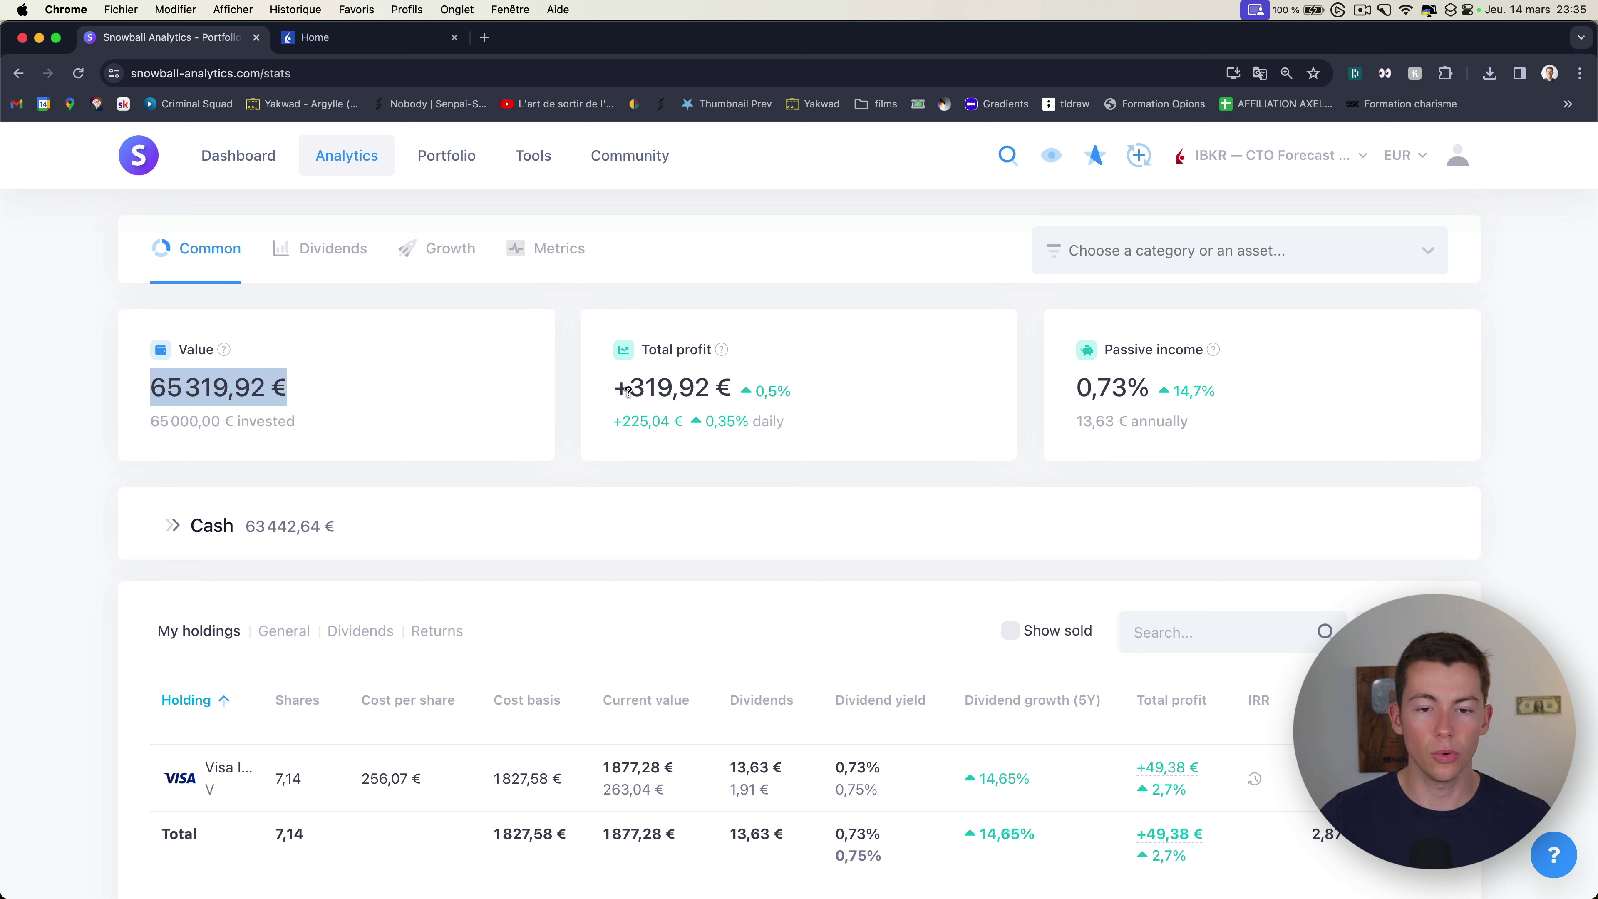
drag(628, 392, 769, 396)
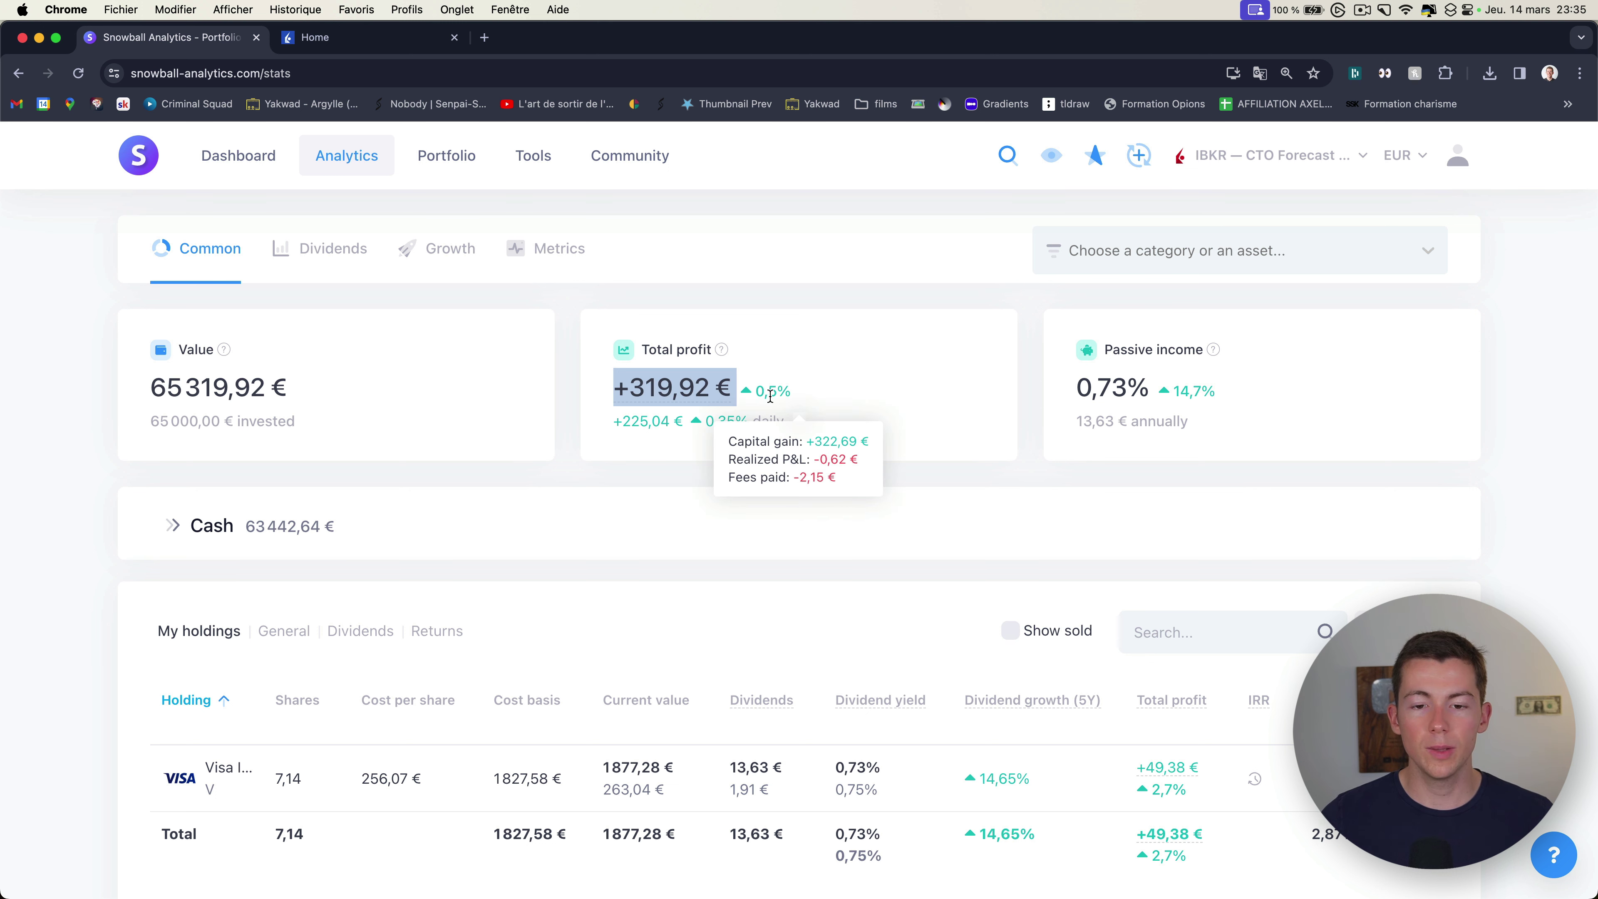
click(877, 365)
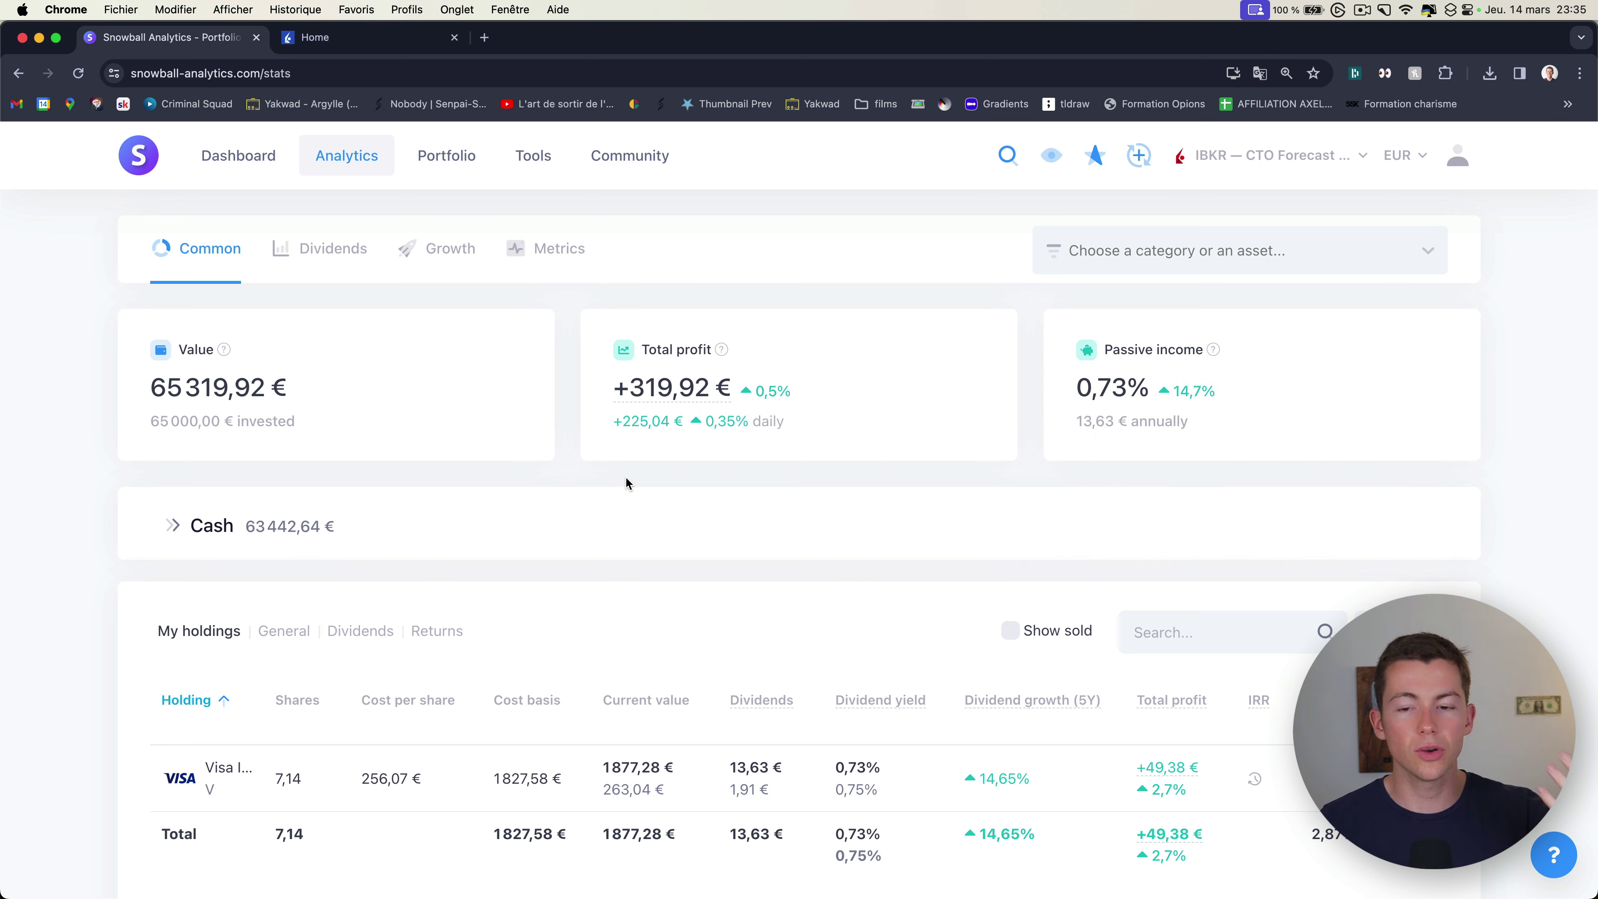
Step: Expand the Cash section to review the balances per currency, and collapse it again
scroll(457, 496, down, 3)
click(186, 434)
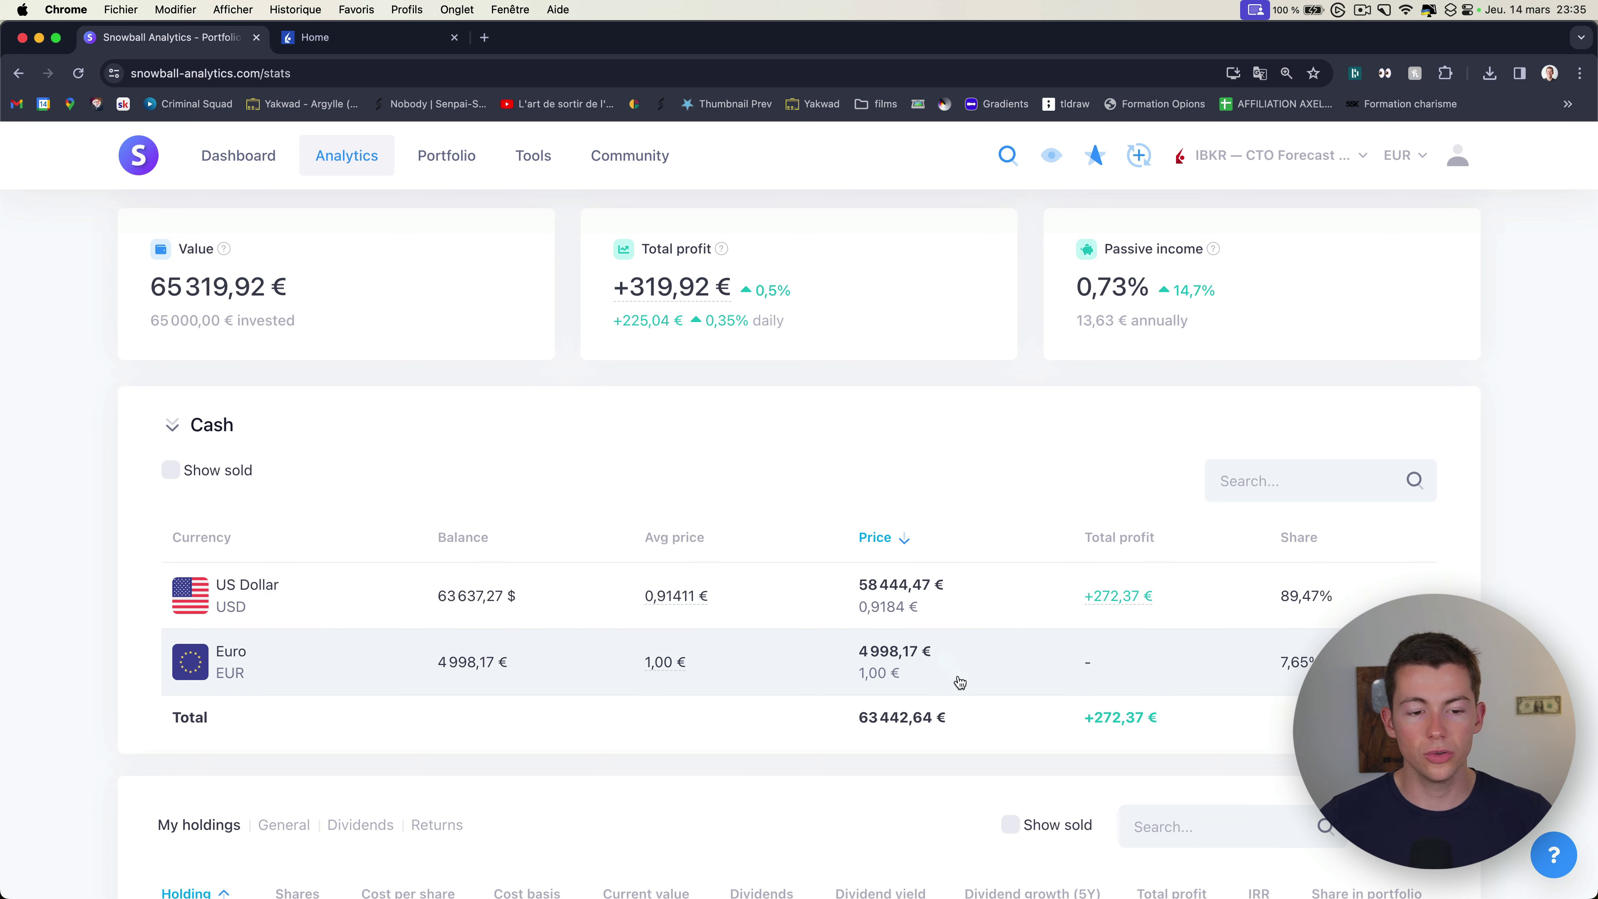
click(196, 433)
scroll(435, 445, down, 1)
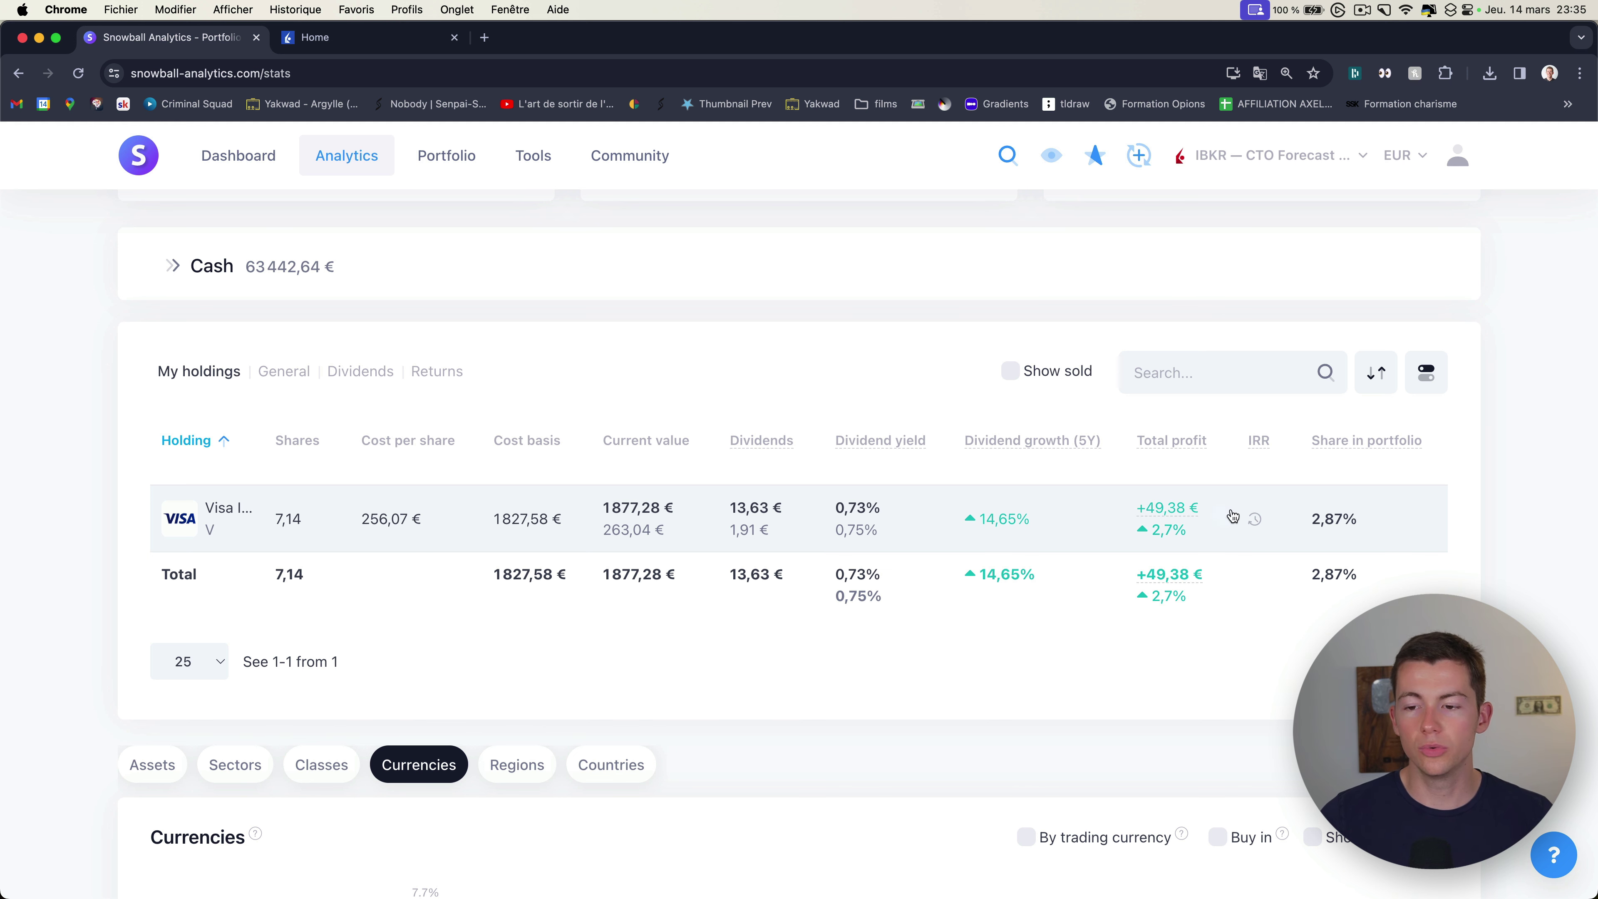
Step: Open the Visa Inc asset page from the holdings and examine its price history and its growth, forecast and dividend indicators
click(210, 532)
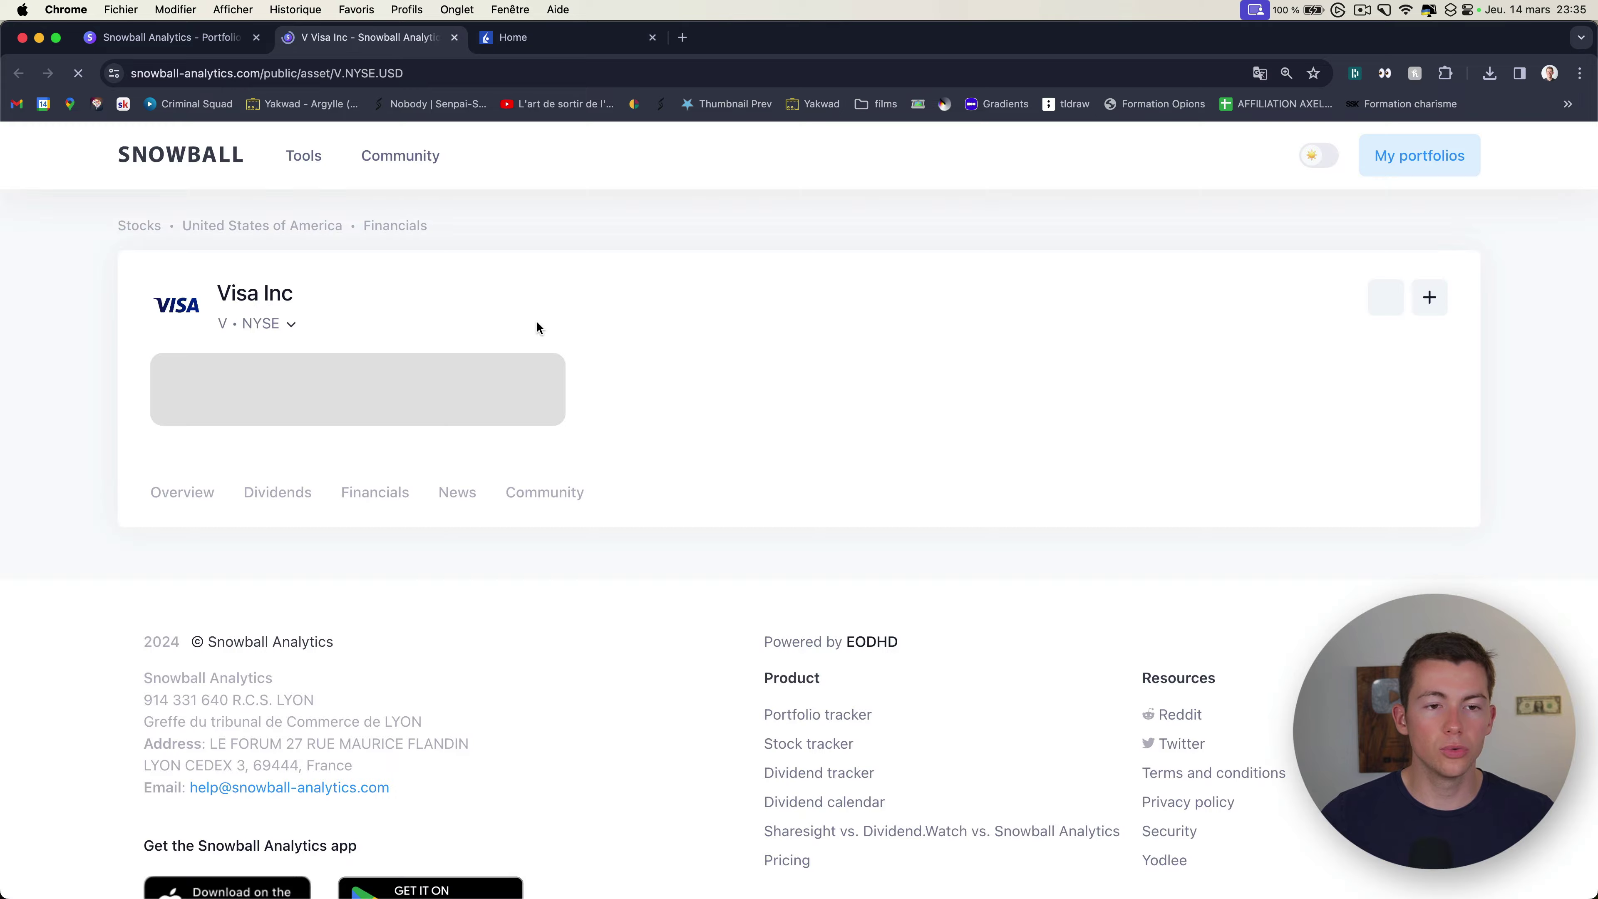
scroll(558, 336, down, 3)
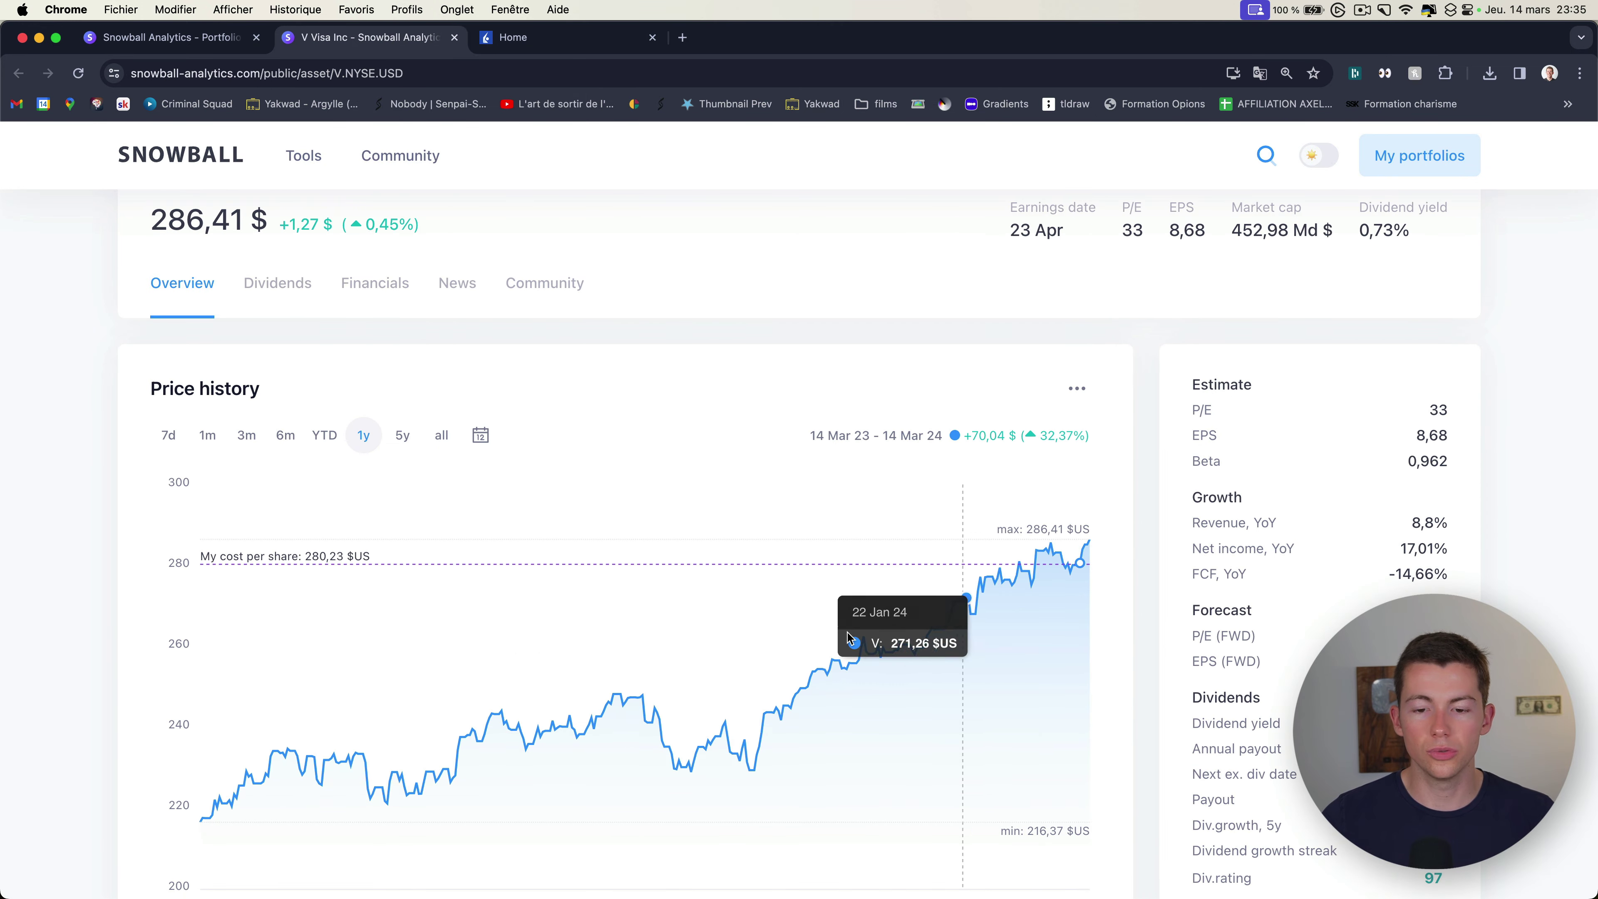
scroll(545, 535, down, 2)
scroll(817, 566, up, 3)
scroll(1223, 441, down, 3)
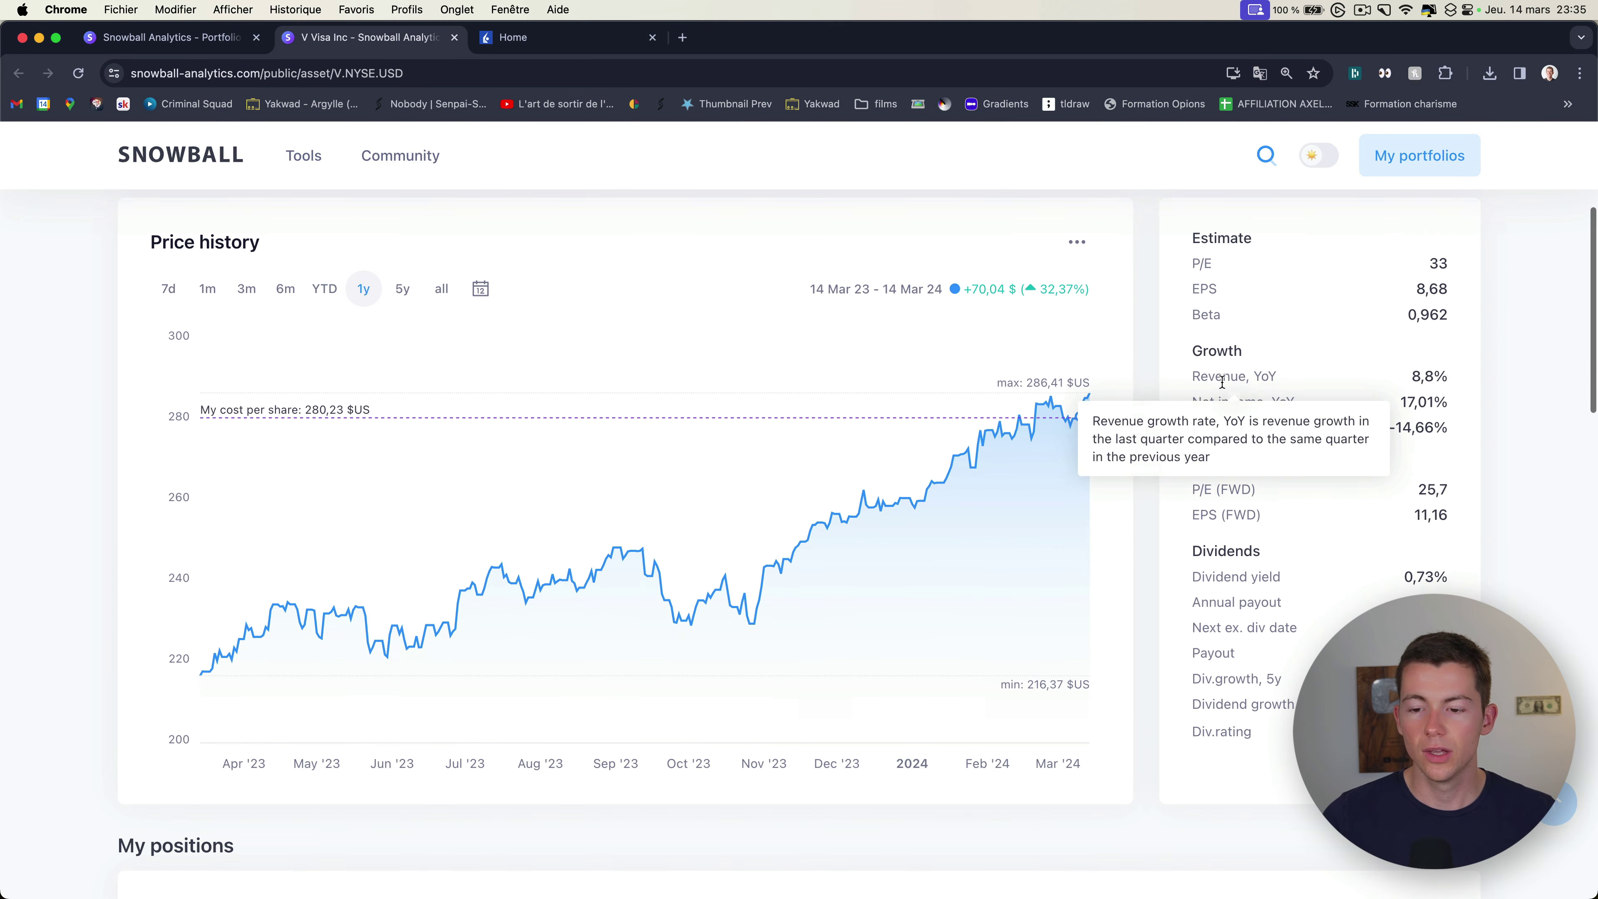
drag(1195, 382, 1235, 650)
Step: Review the portfolio's position in Visa Inc, including shares, dividends, returns and the list of buy transactions
scroll(1235, 649, down, 7)
scroll(1112, 565, down, 2)
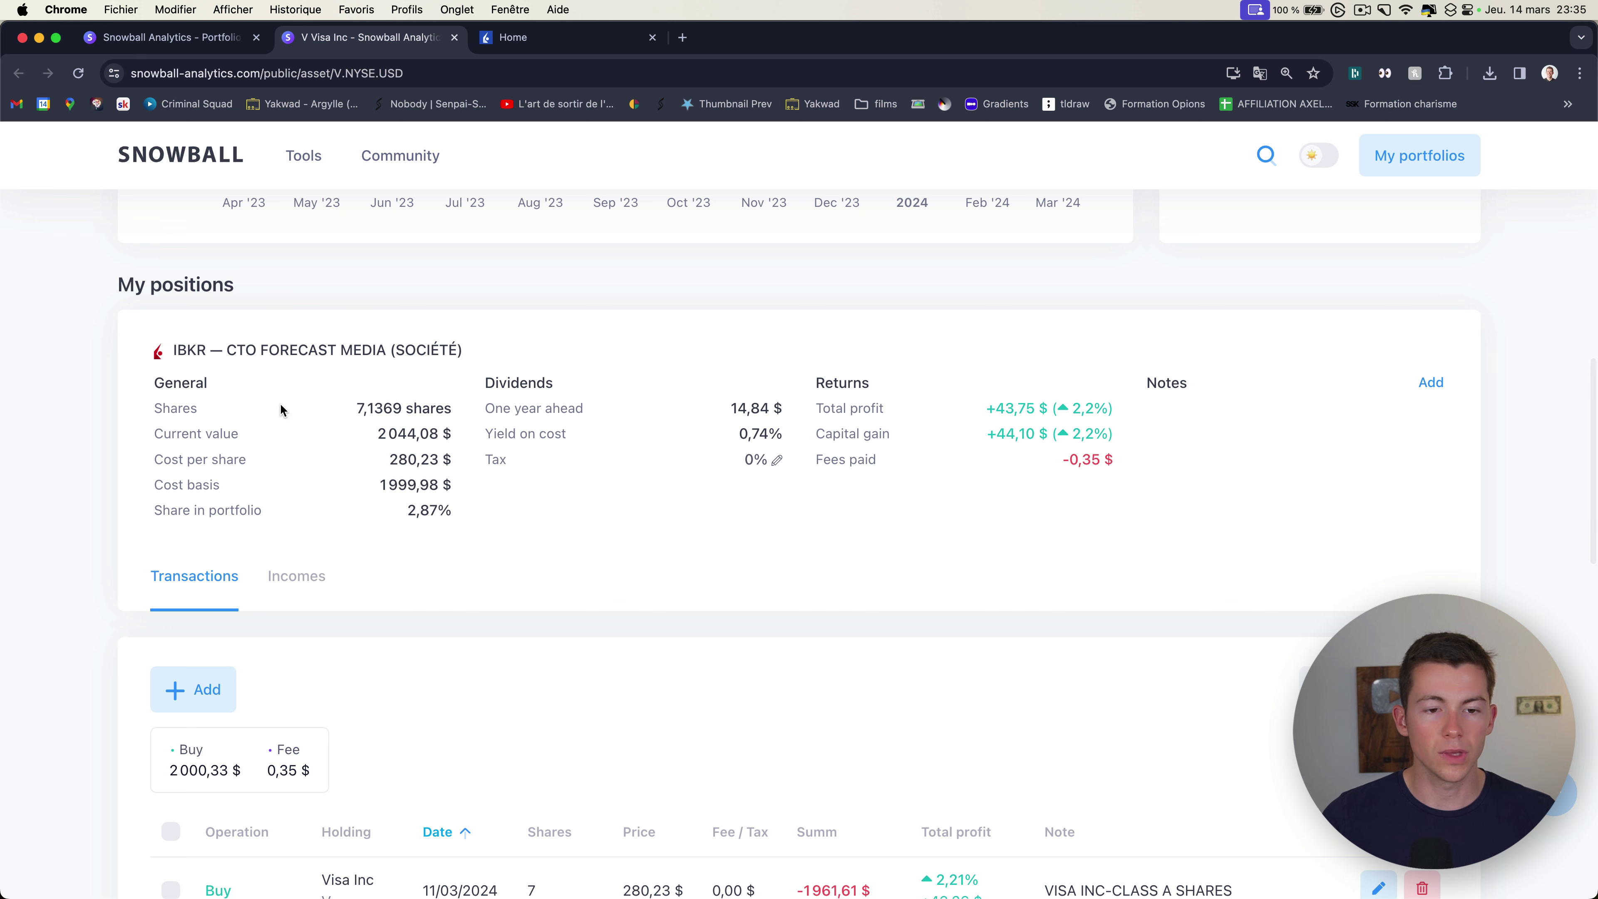
scroll(631, 442, down, 2)
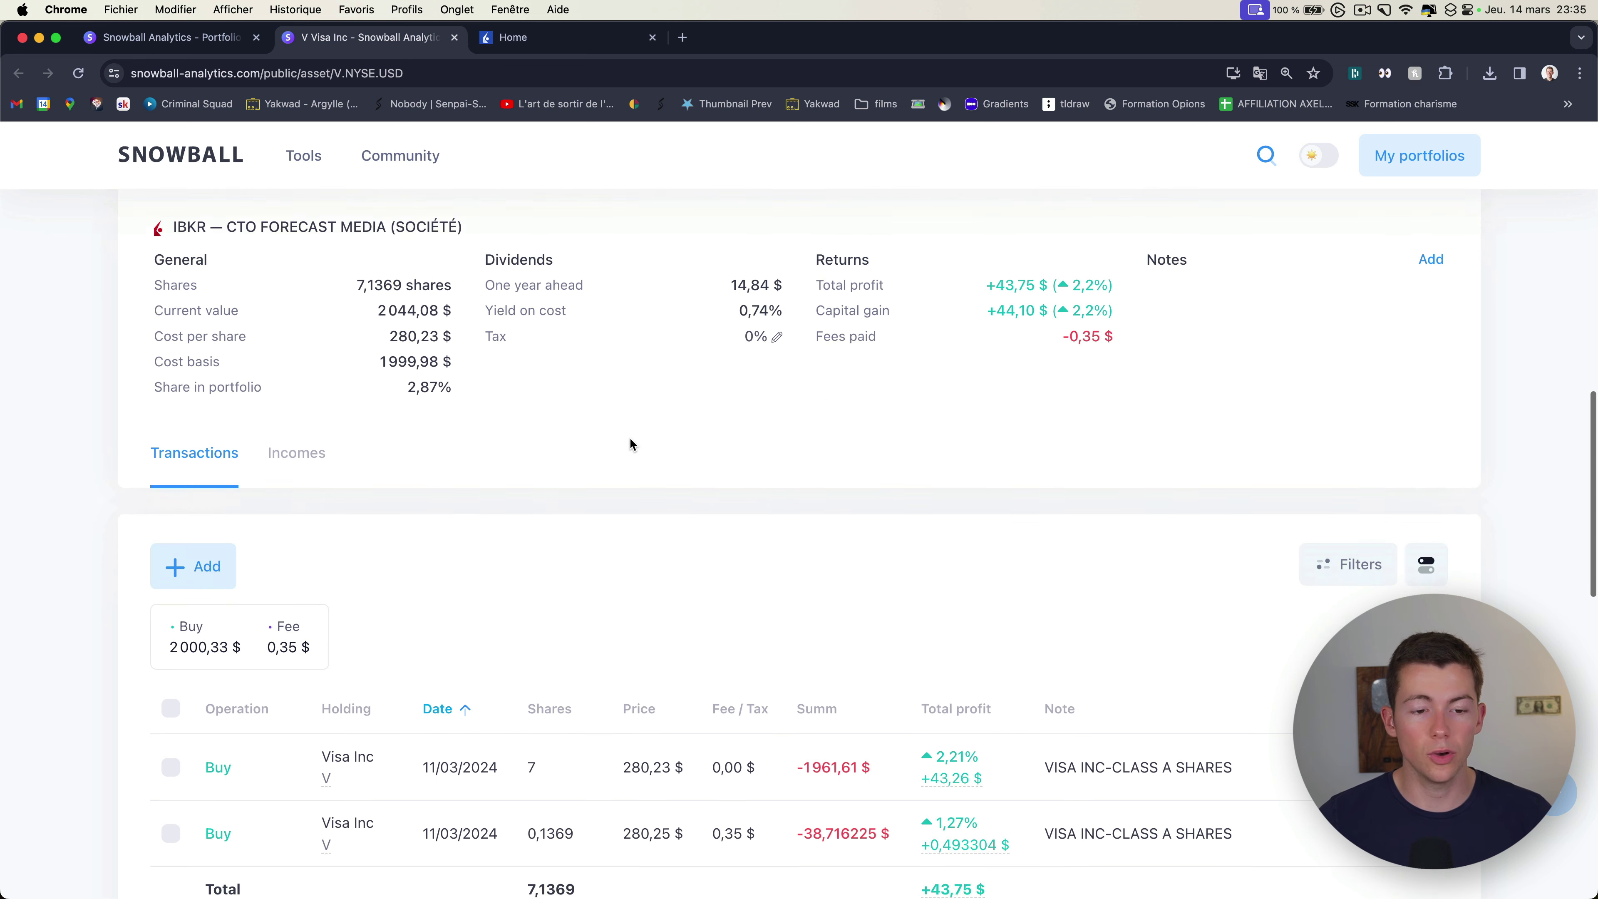
scroll(257, 357, down, 3)
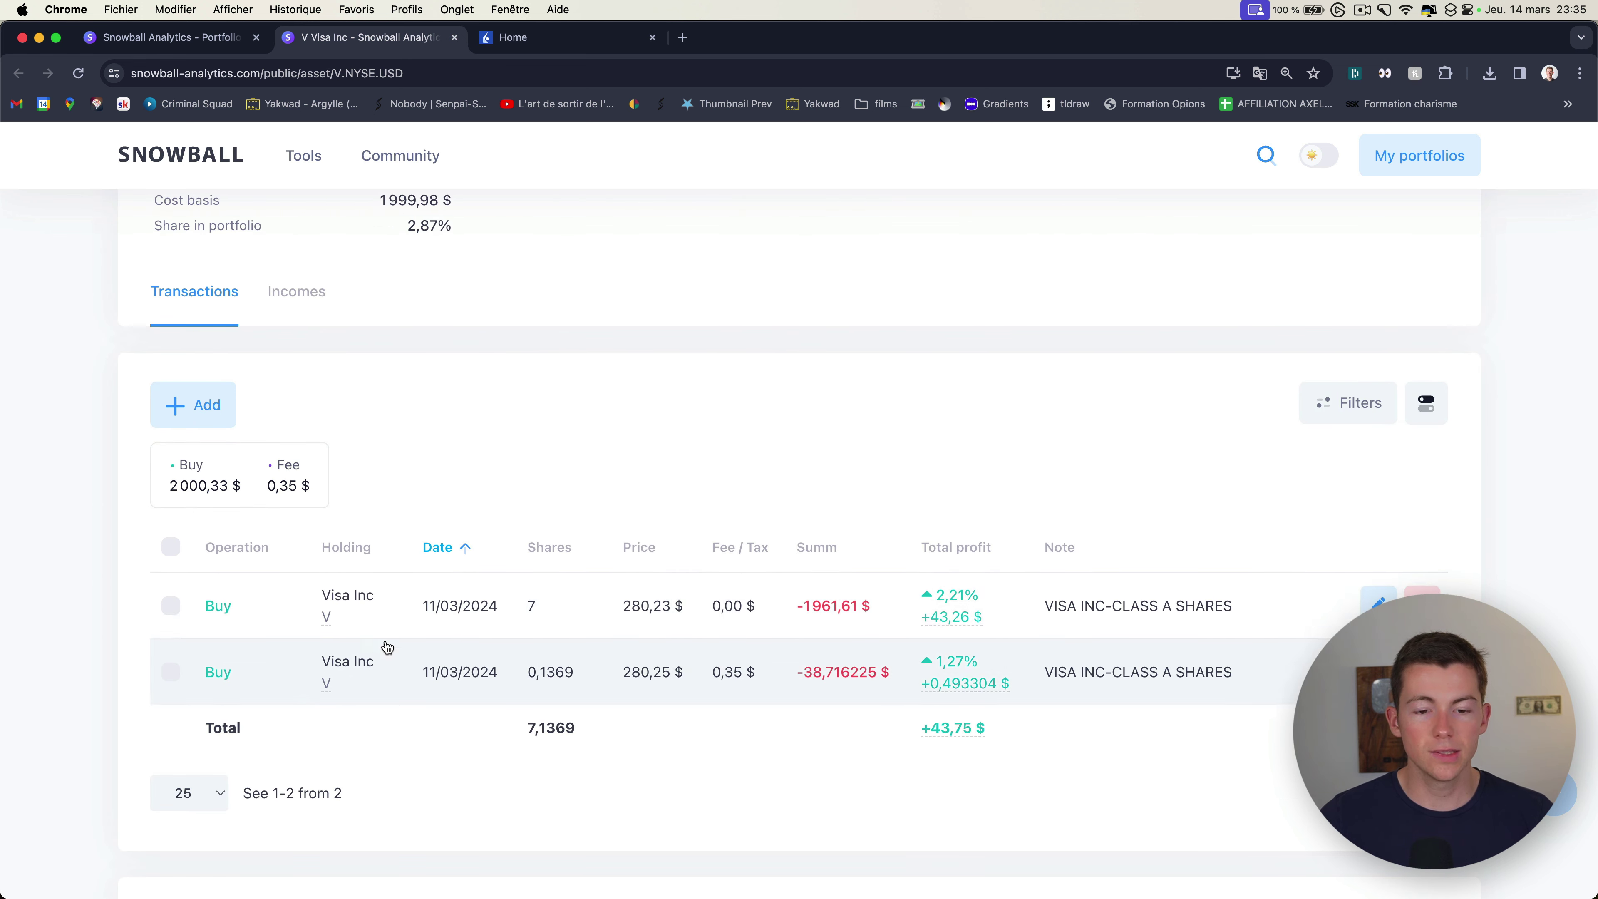
scroll(453, 579, up, 10)
scroll(453, 579, up, 7)
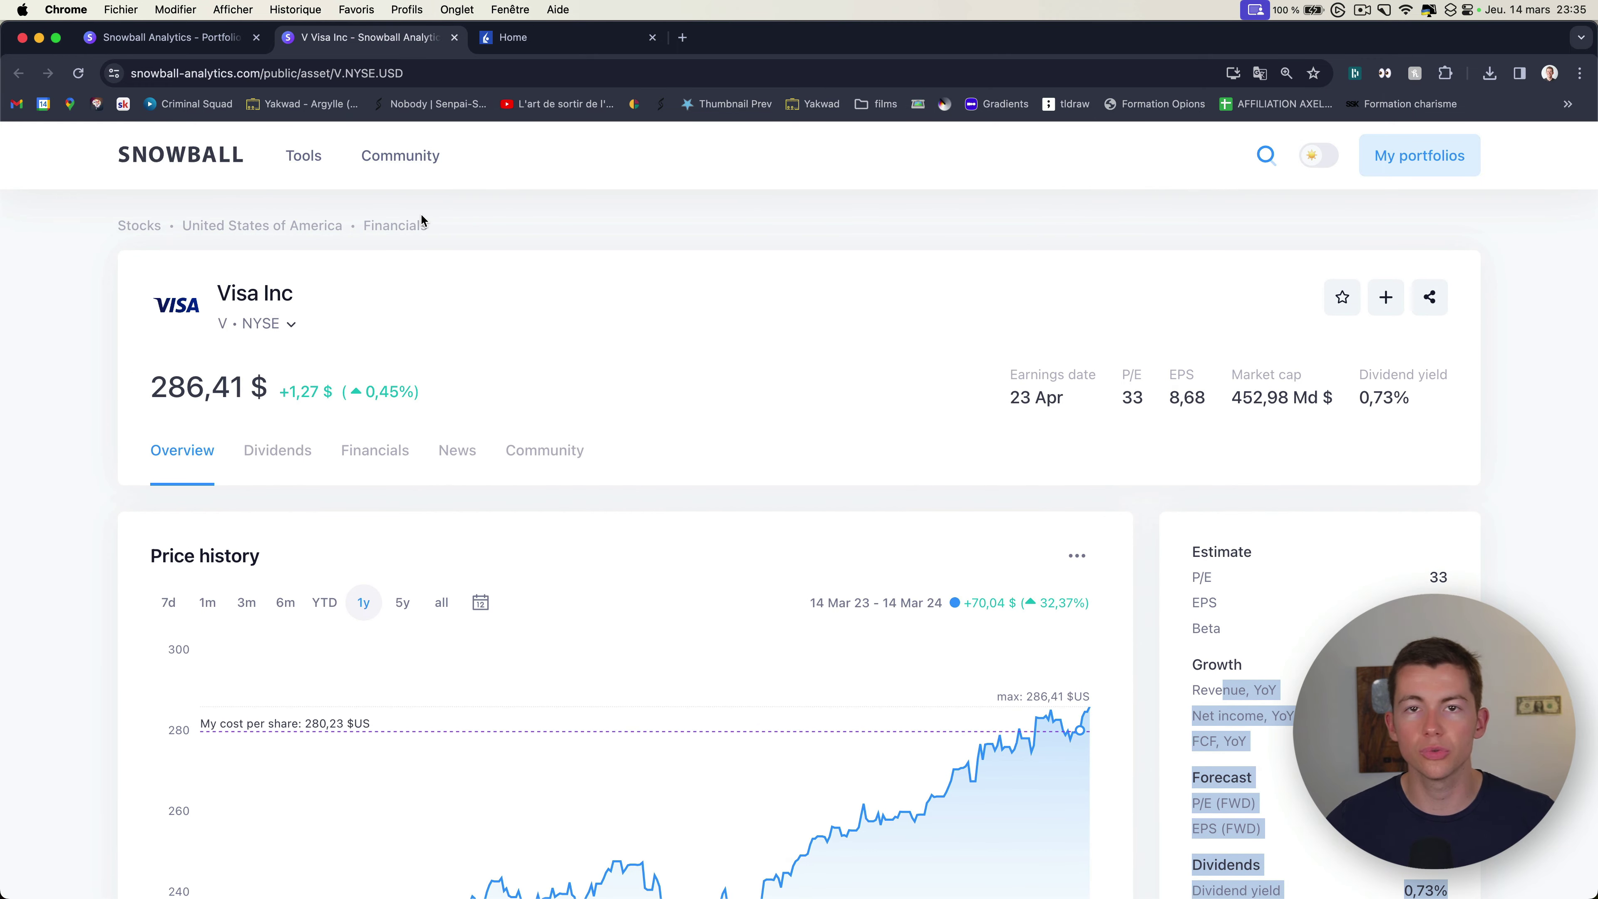
scroll(420, 217, down, 15)
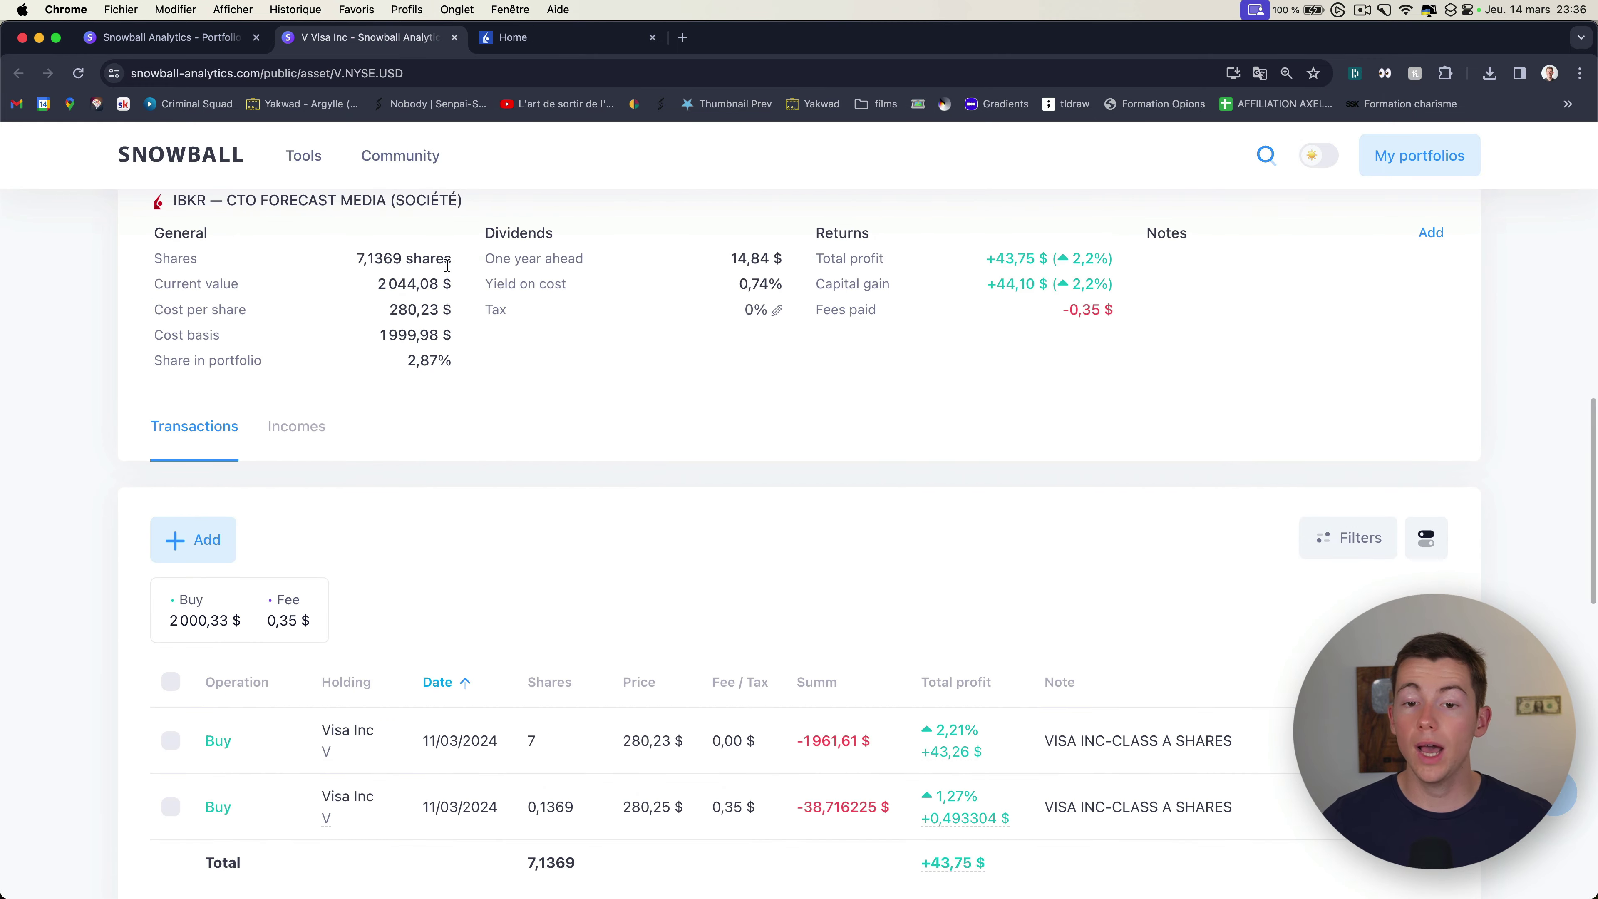
scroll(473, 295, up, 5)
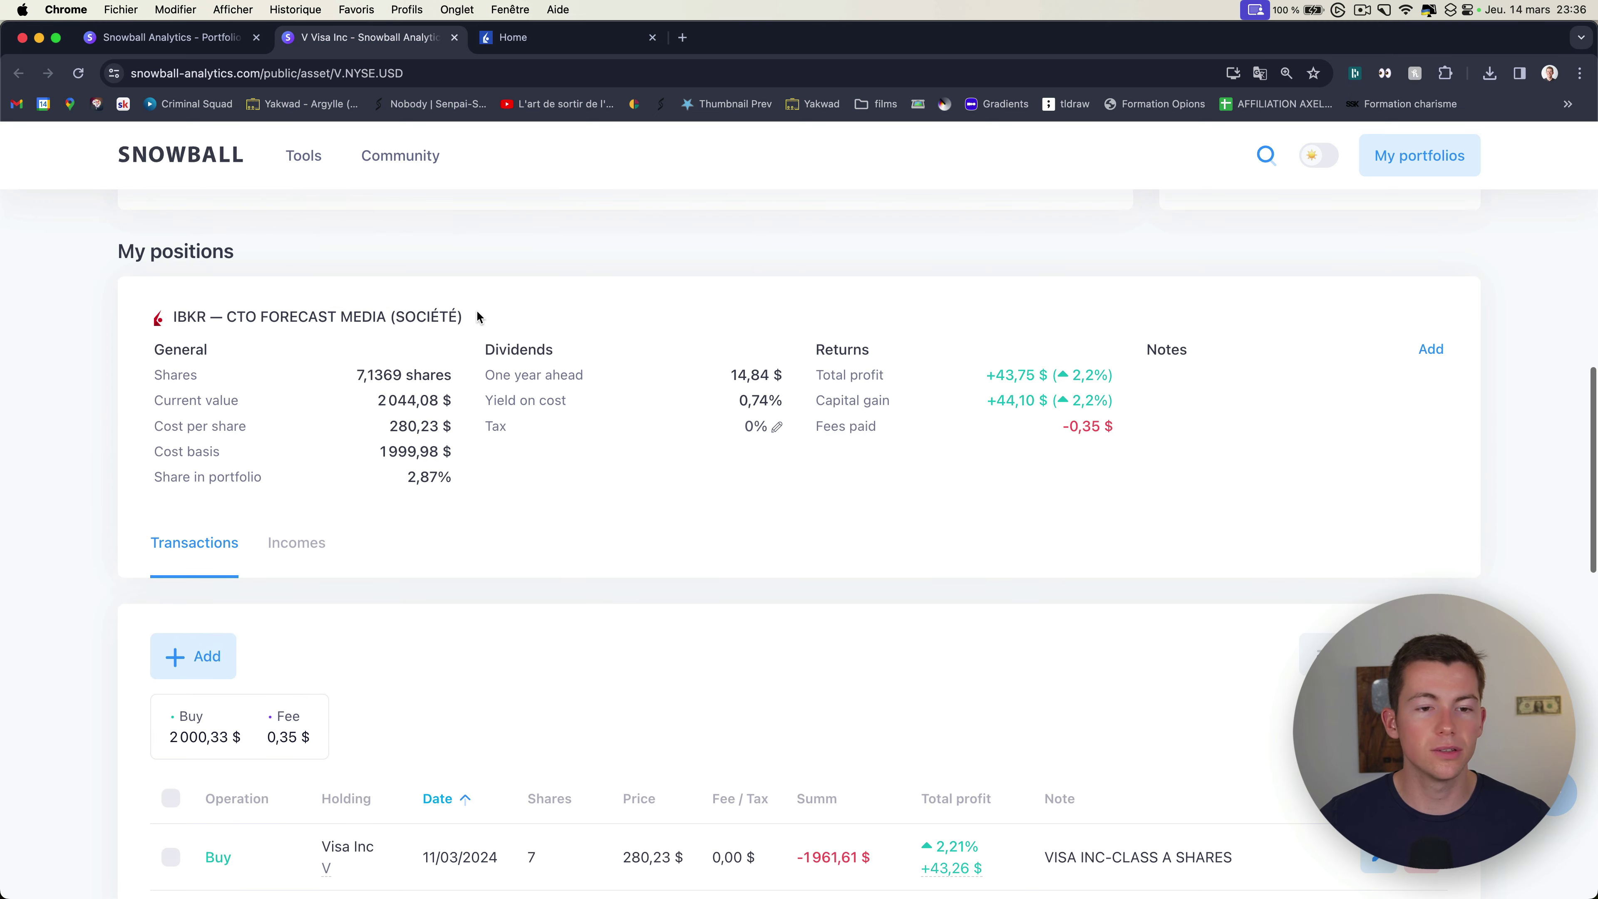
scroll(303, 151, up, 10)
Step: Return to the portfolio analytics and view the allocation charts by assets, sectors, classes, currencies and regions
key(super+1)
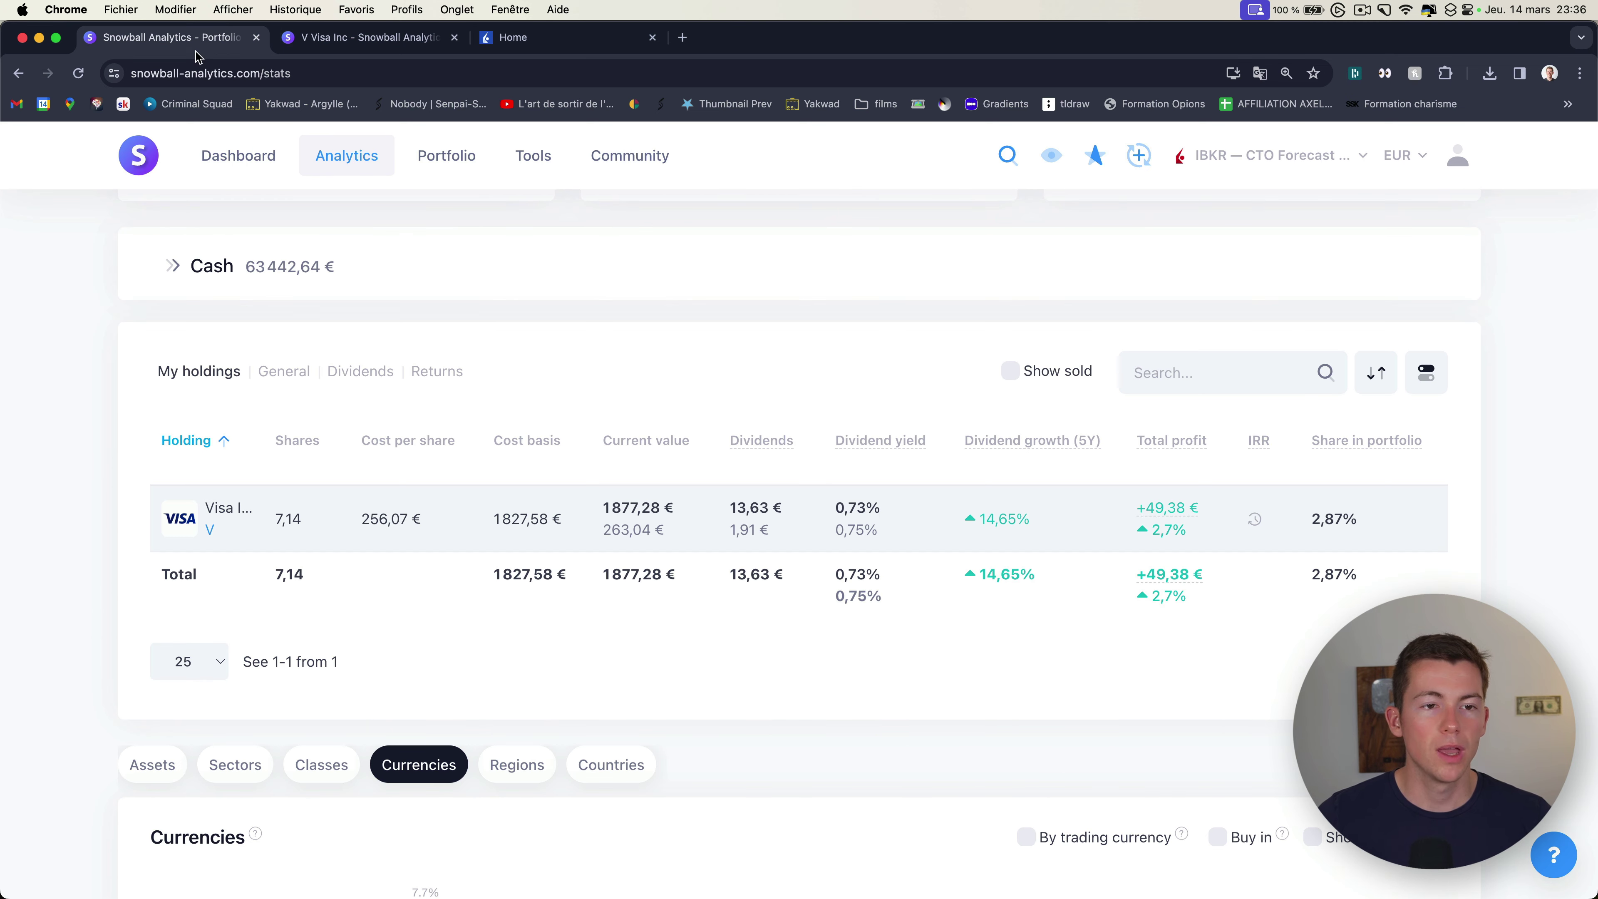
scroll(378, 190, down, 8)
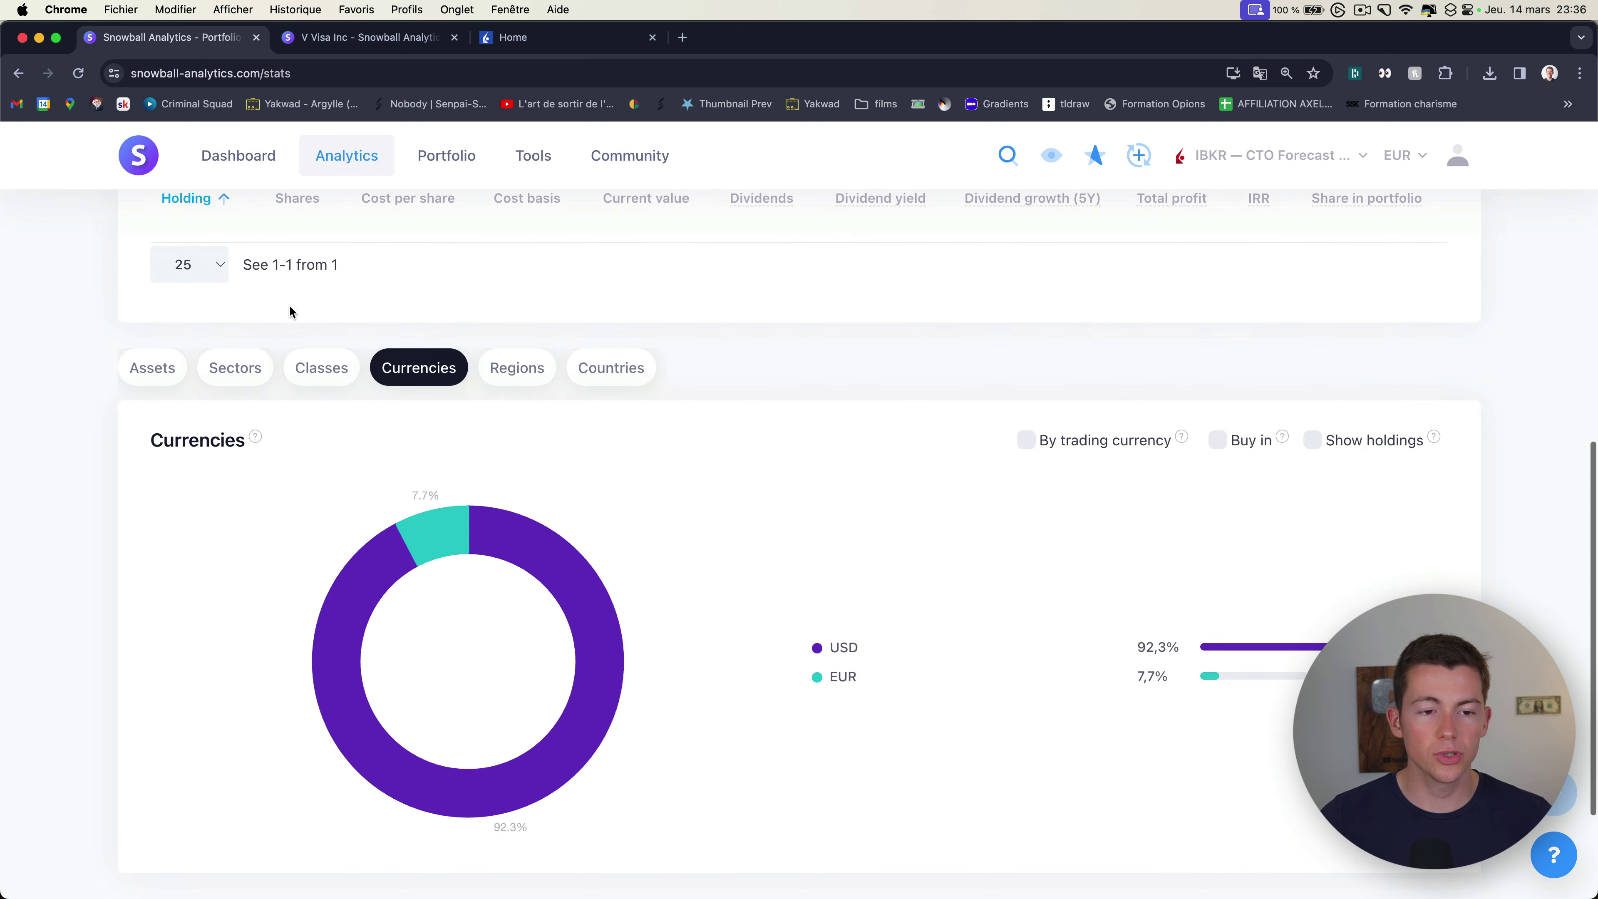
click(152, 283)
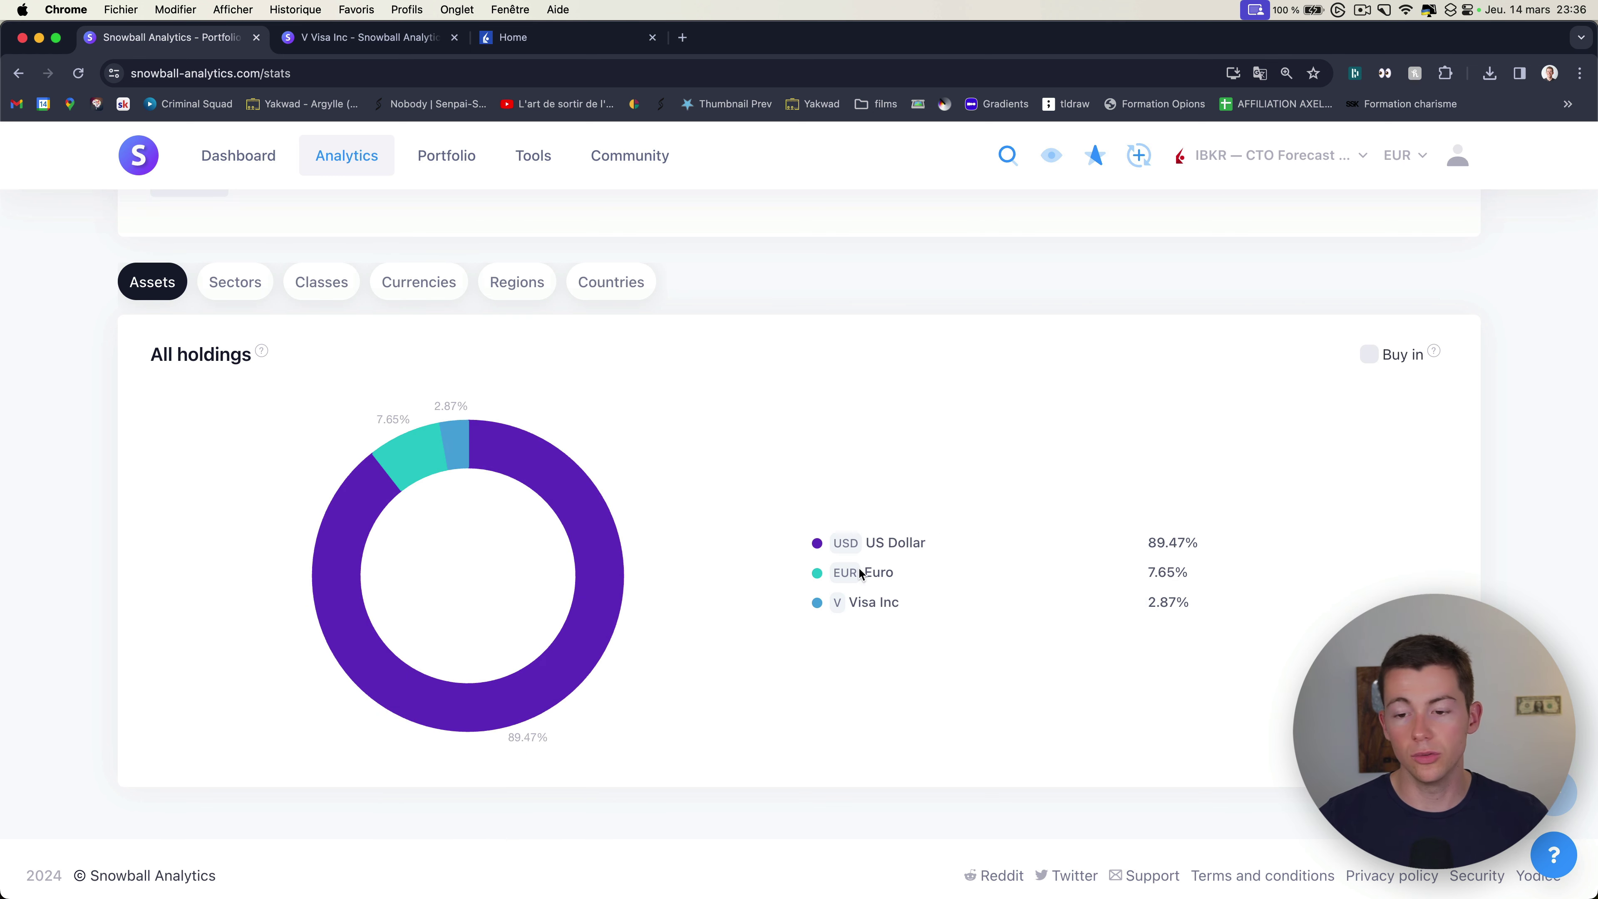
click(241, 286)
click(330, 284)
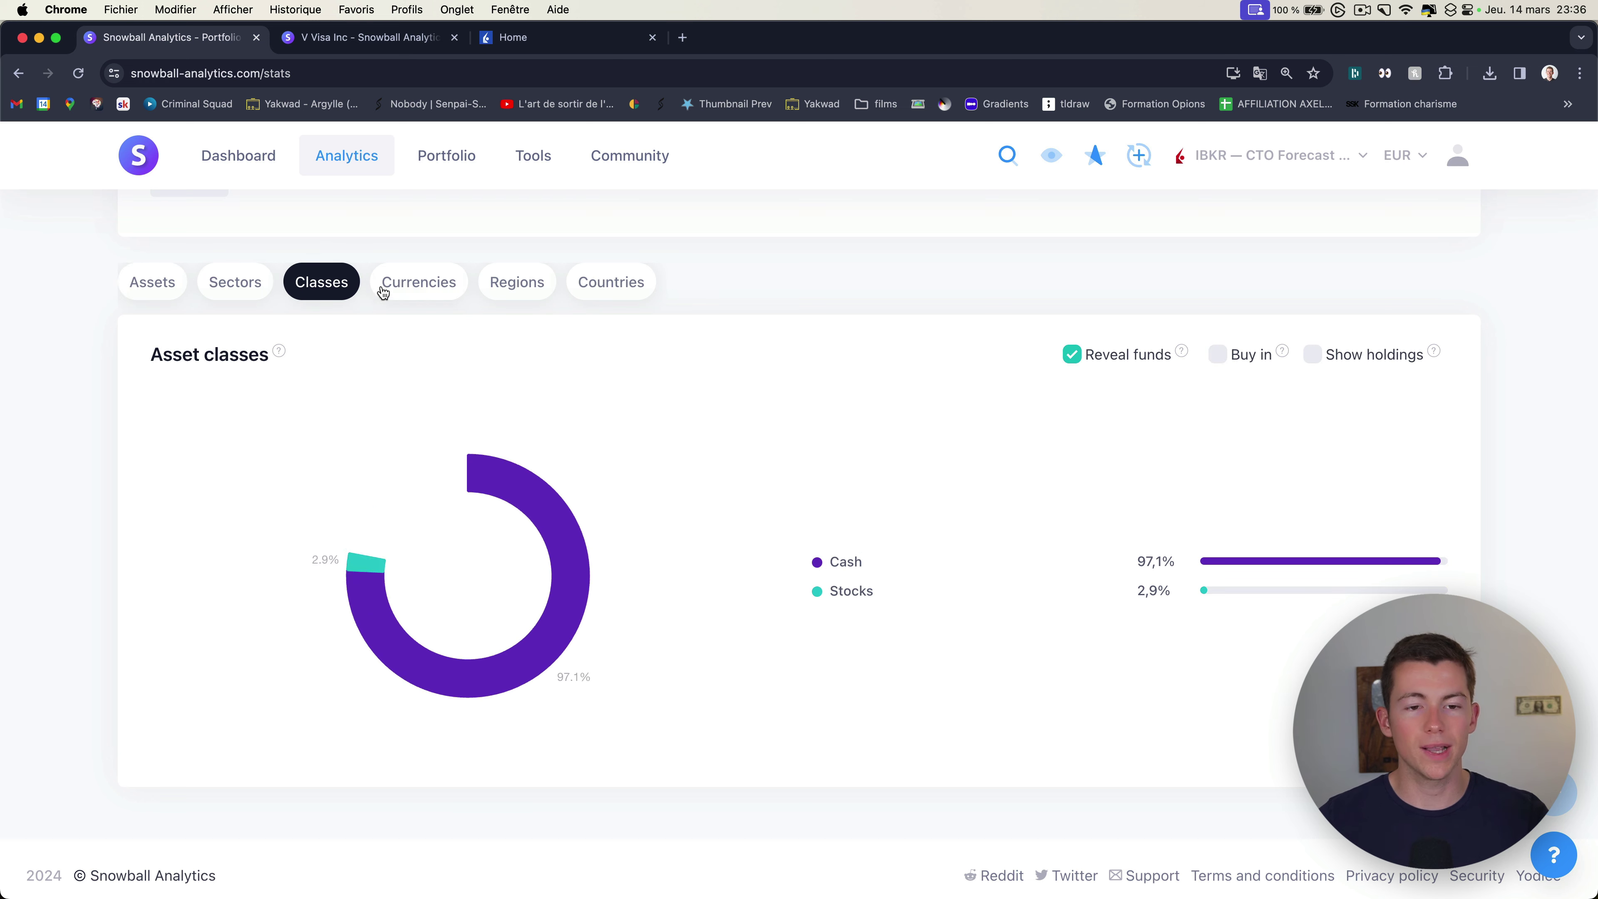
click(433, 293)
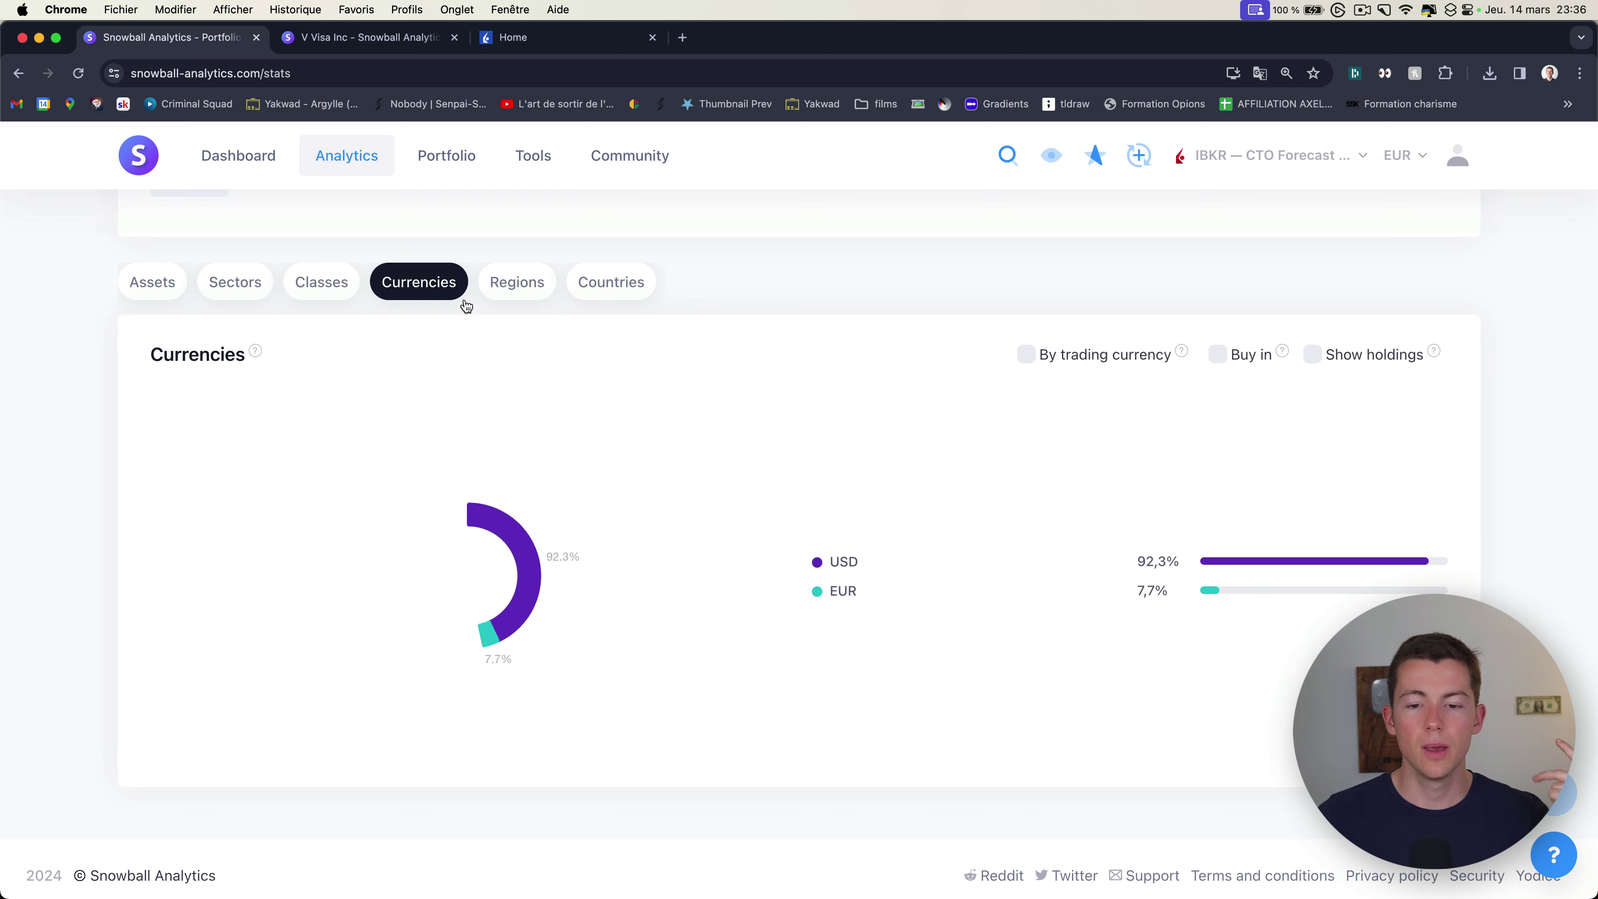
click(548, 291)
scroll(696, 350, down, 2)
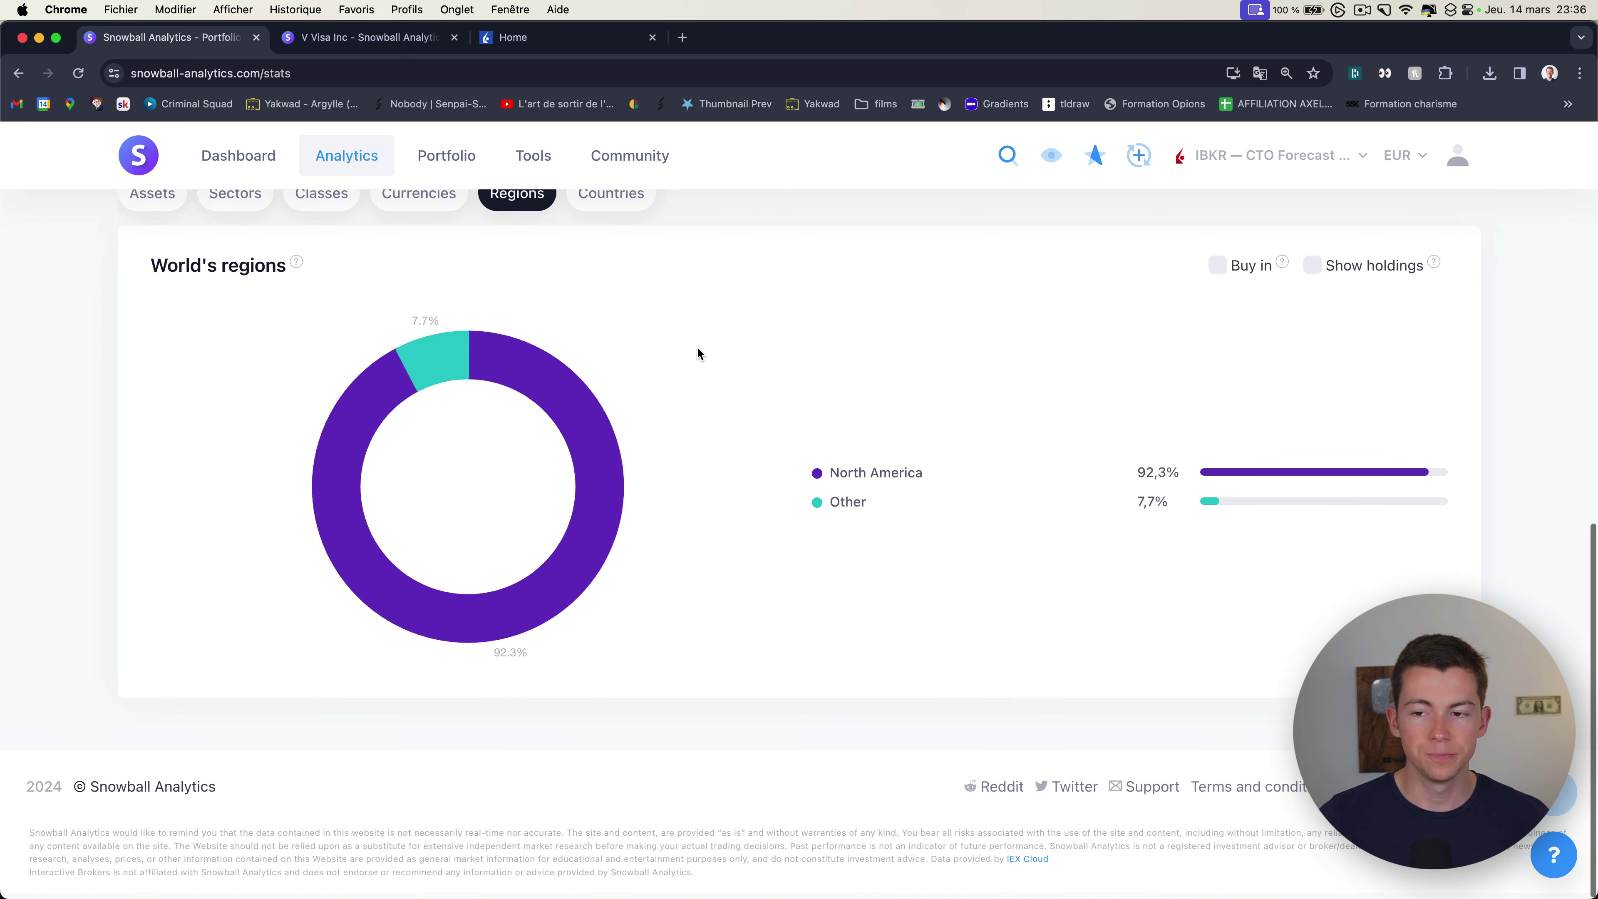
Step: Open the Dividends analytics and look through the category and asset filter options without applying one
scroll(663, 350, up, 15)
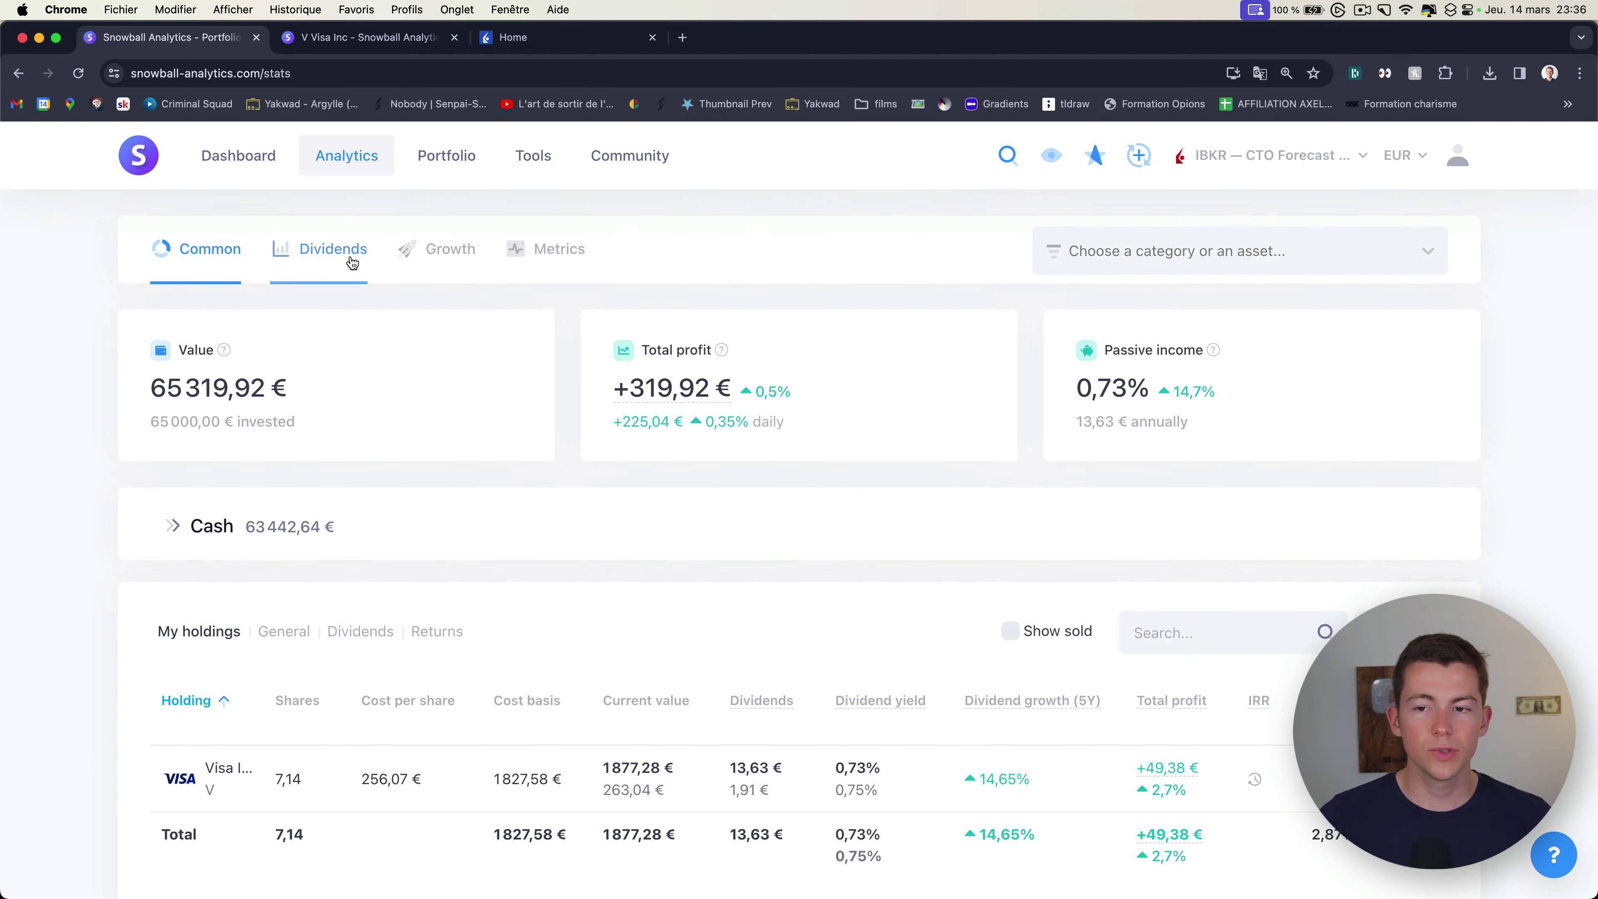
click(355, 253)
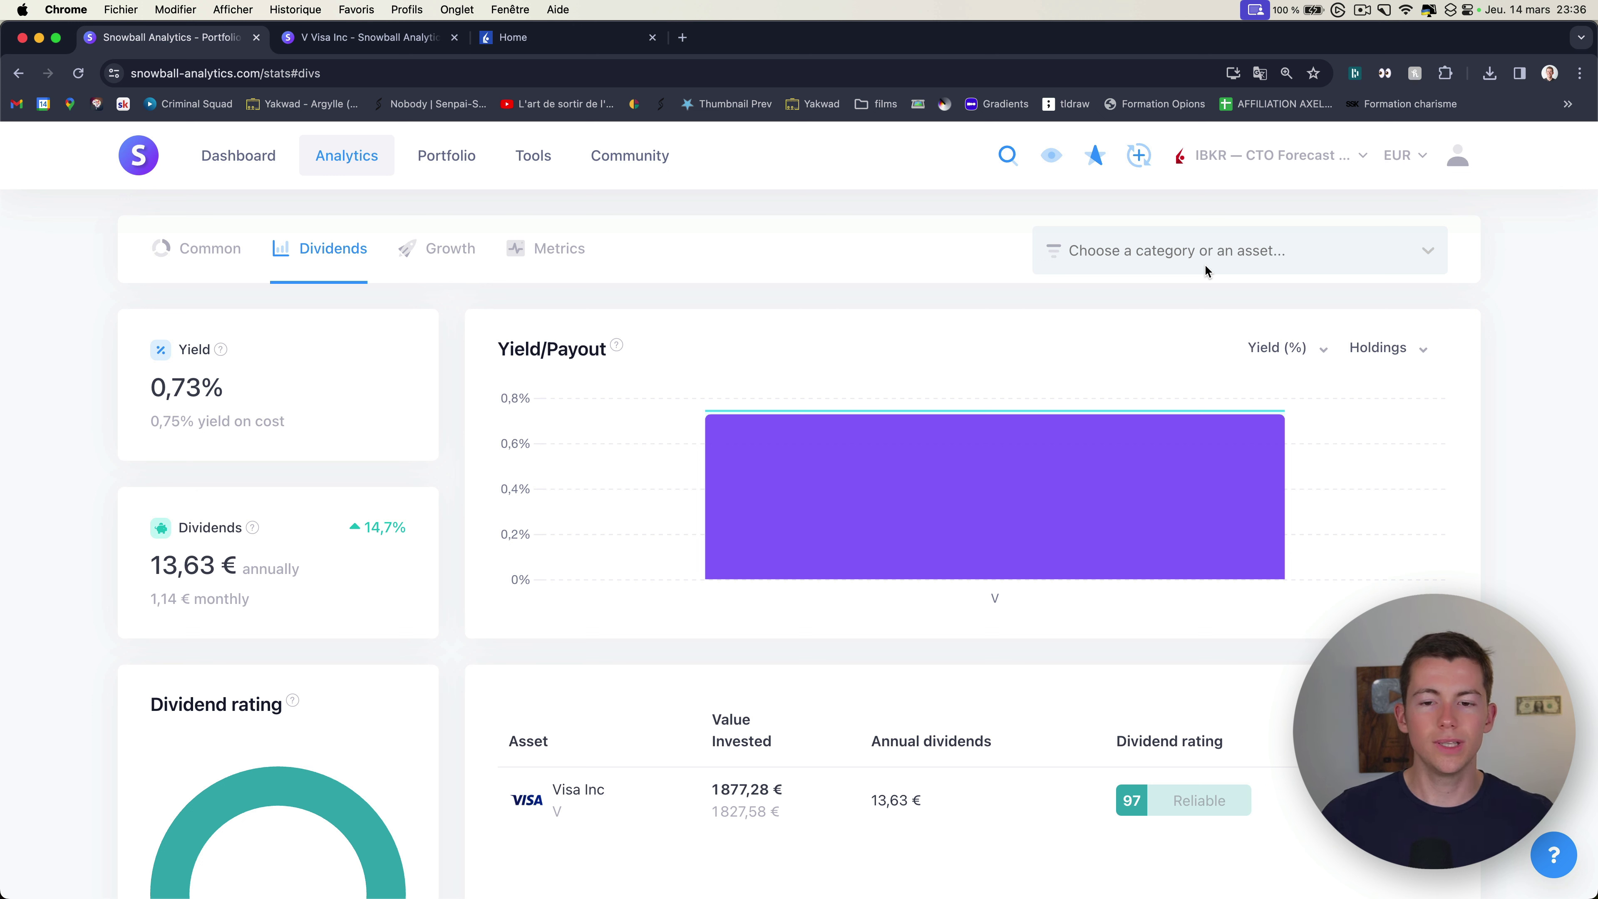
click(1404, 247)
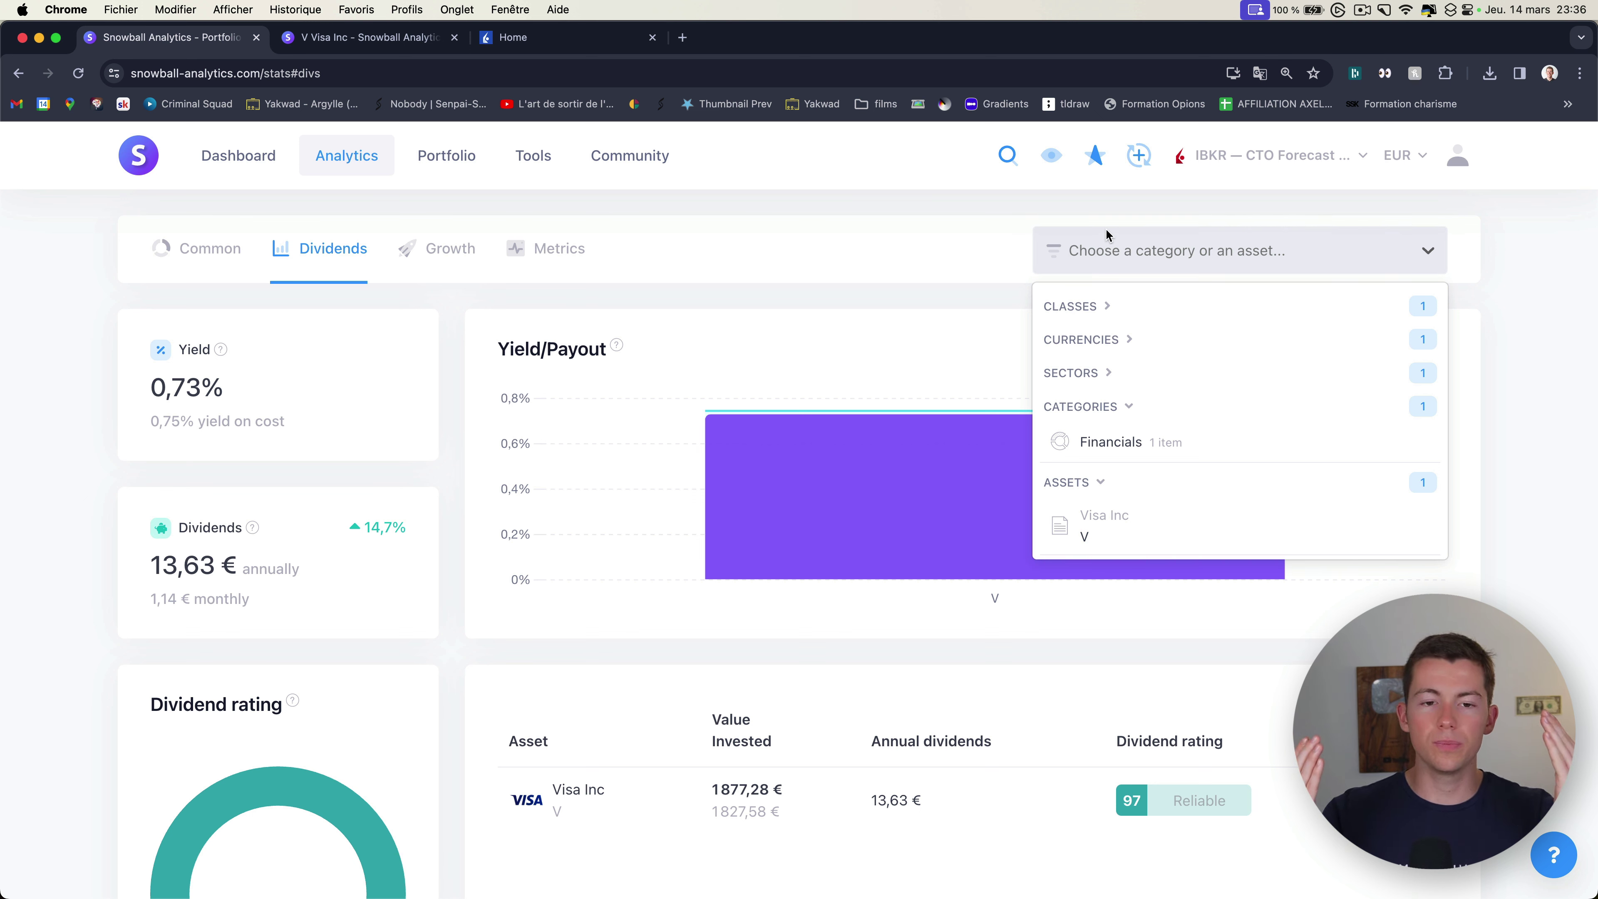
click(825, 261)
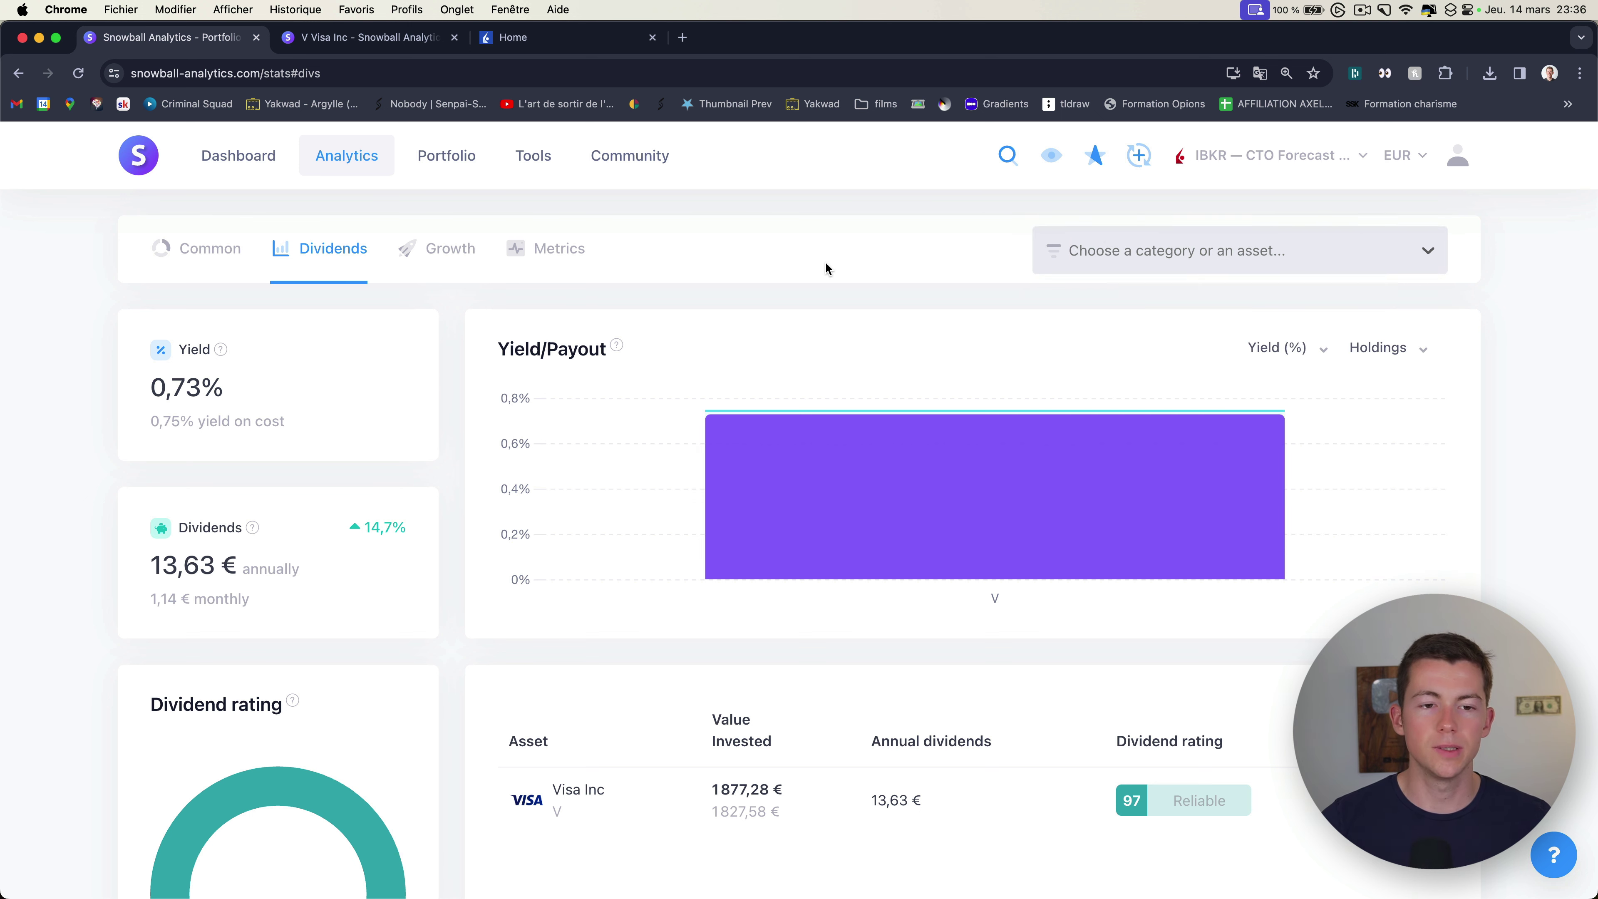
Step: Examine the yield on cost, the Yield/Payout chart for Visa and the dividend rating section
drag(150, 390, 271, 422)
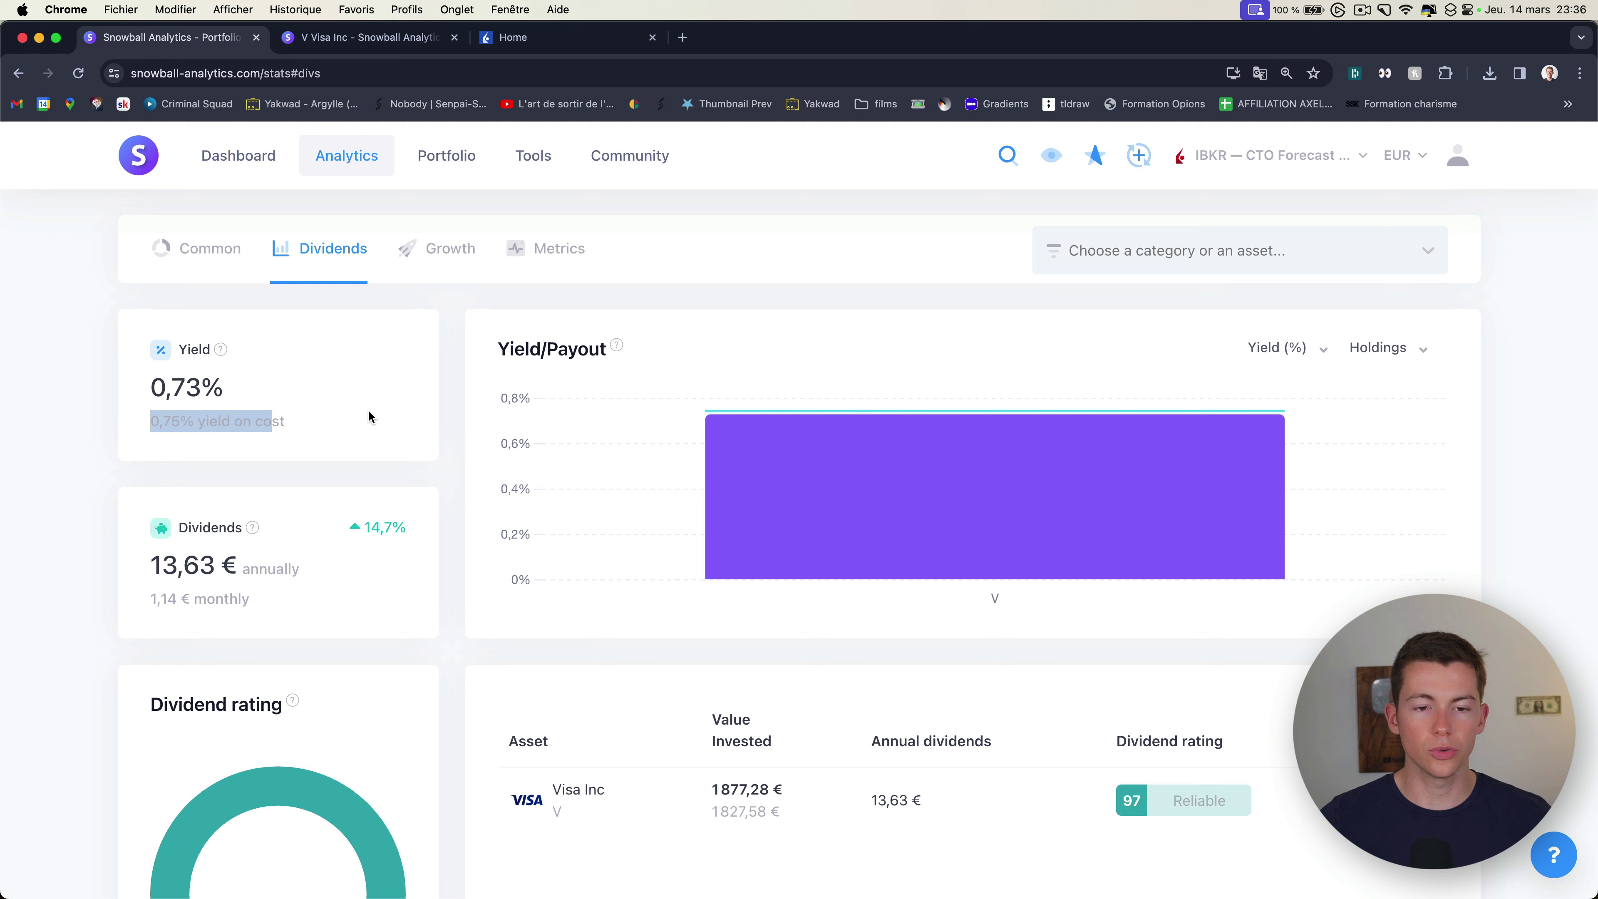
mouse_move(830, 428)
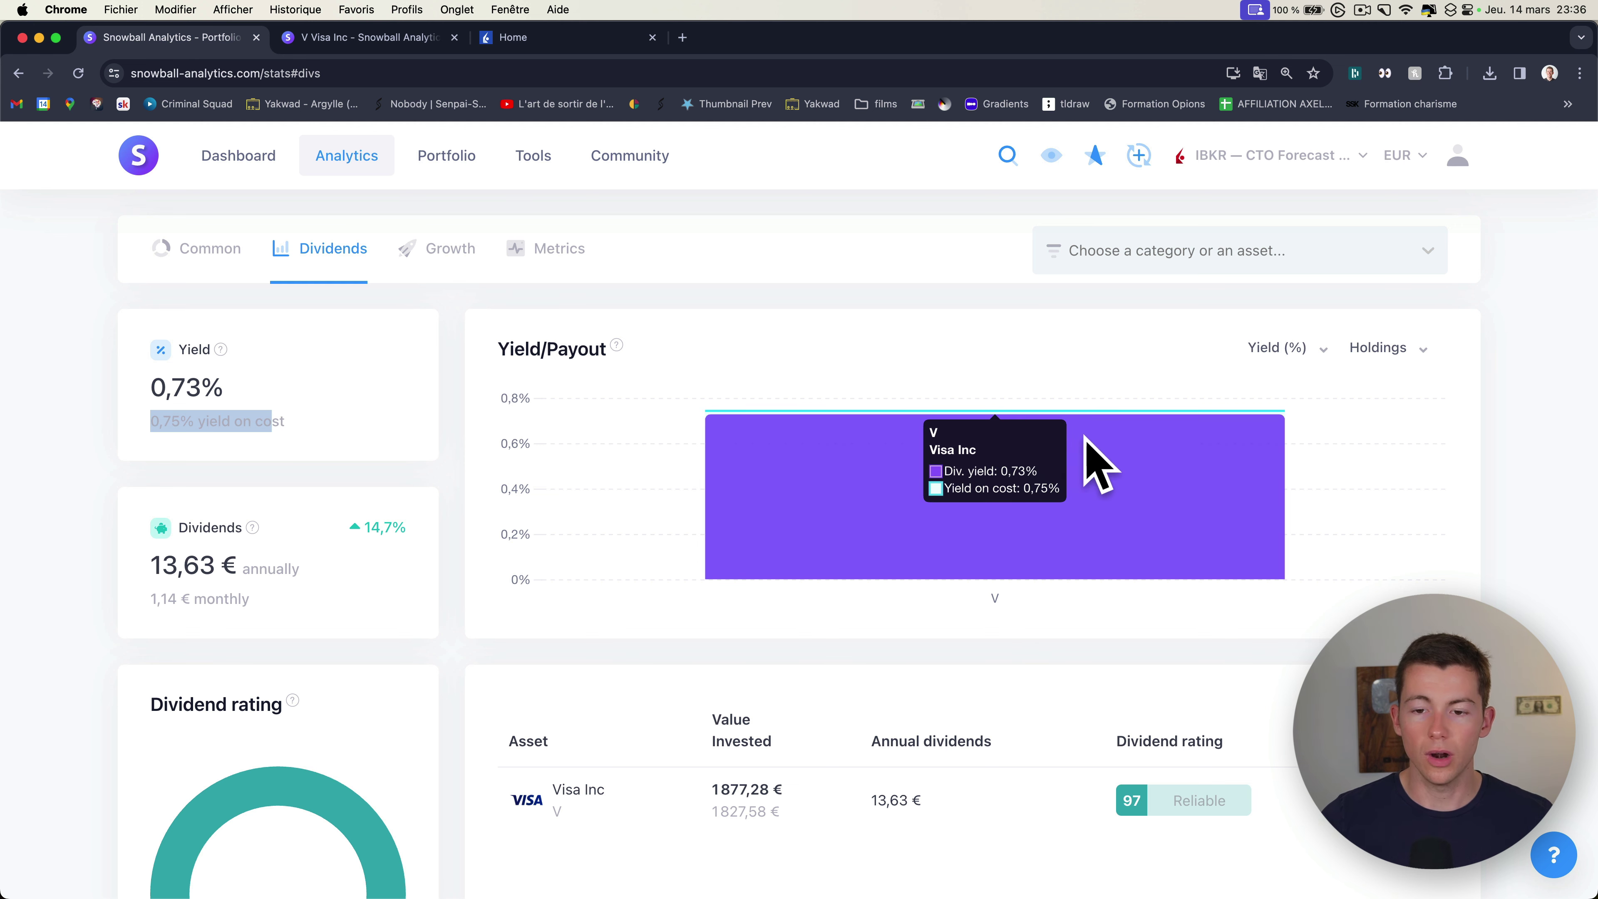
click(702, 343)
scroll(390, 403, down, 6)
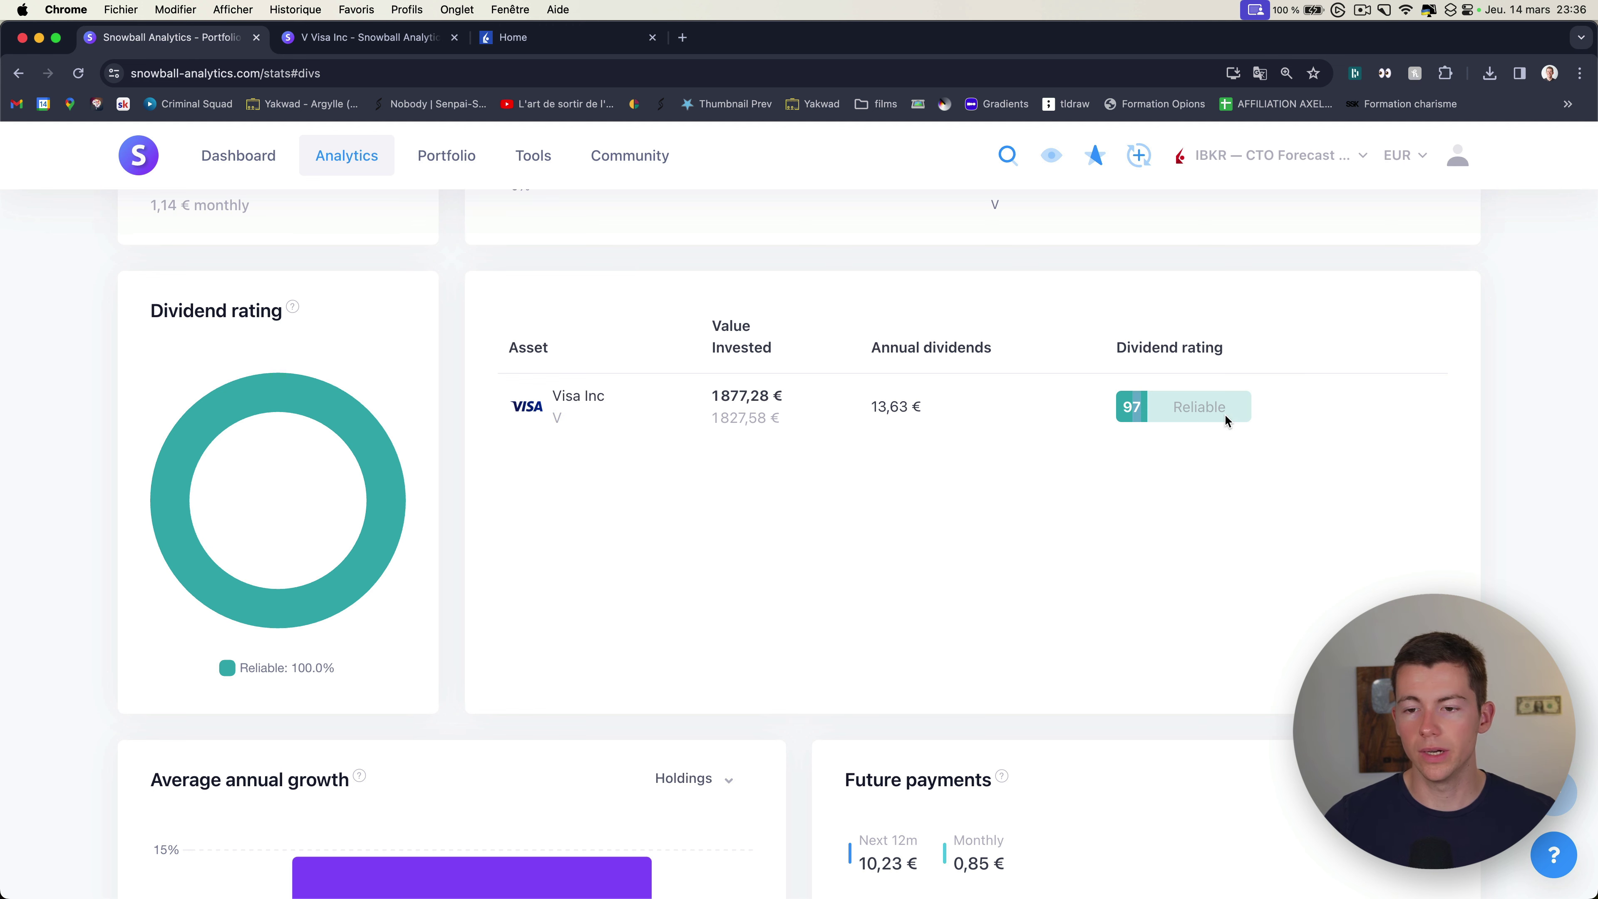
Step: Examine the average annual growth, future payments and dividends received charts in the dividend analytics
scroll(1188, 415, down, 6)
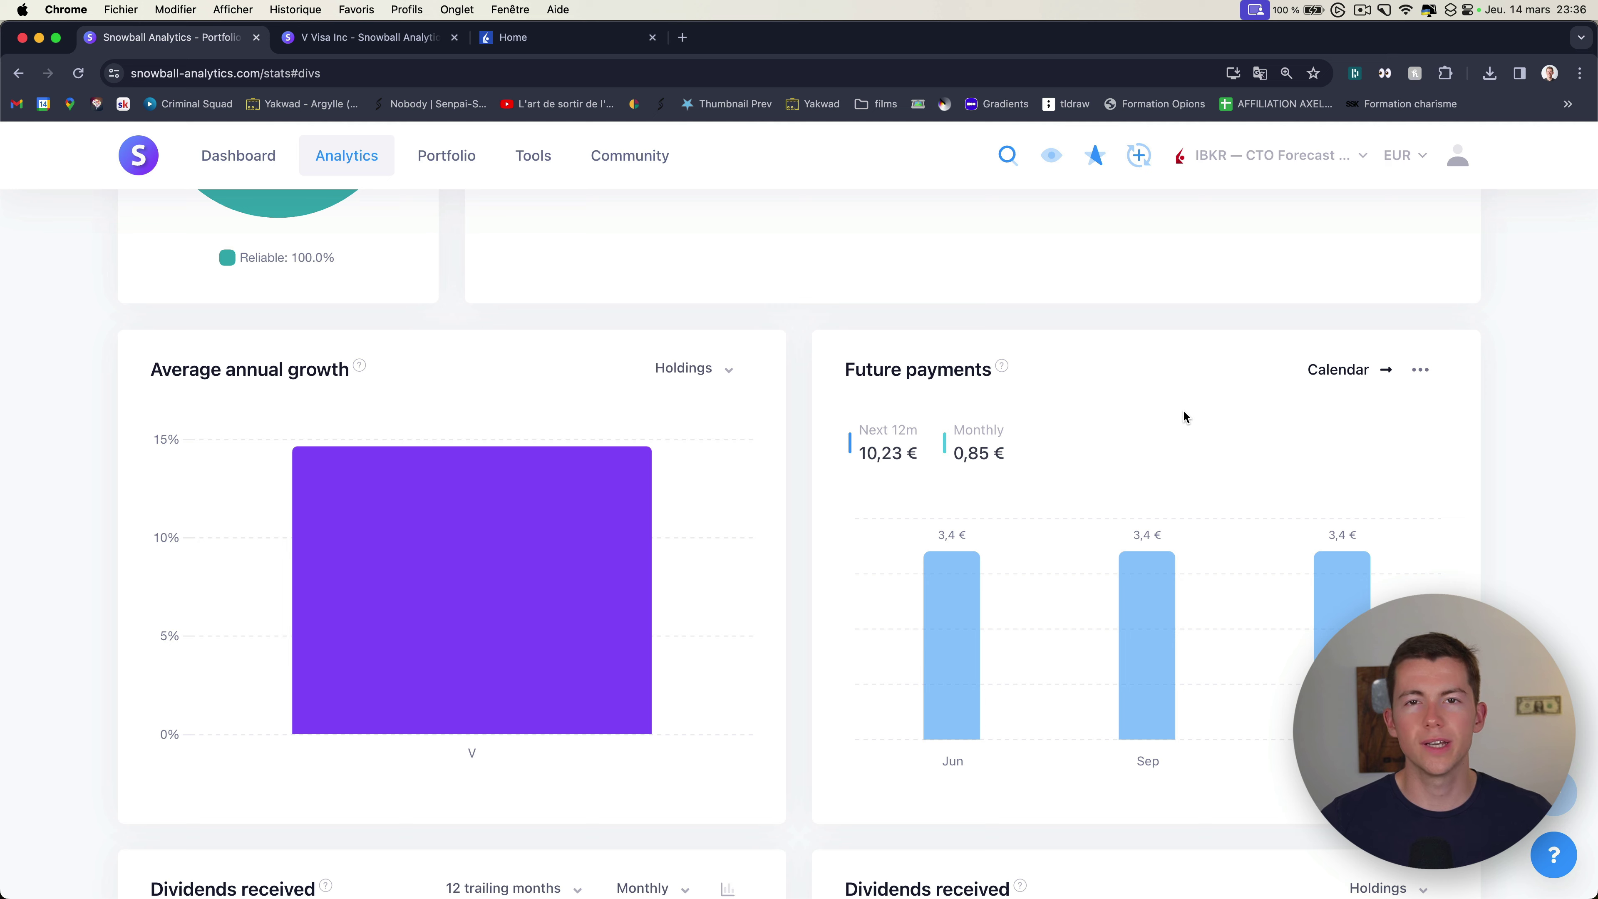
scroll(563, 422, down, 2)
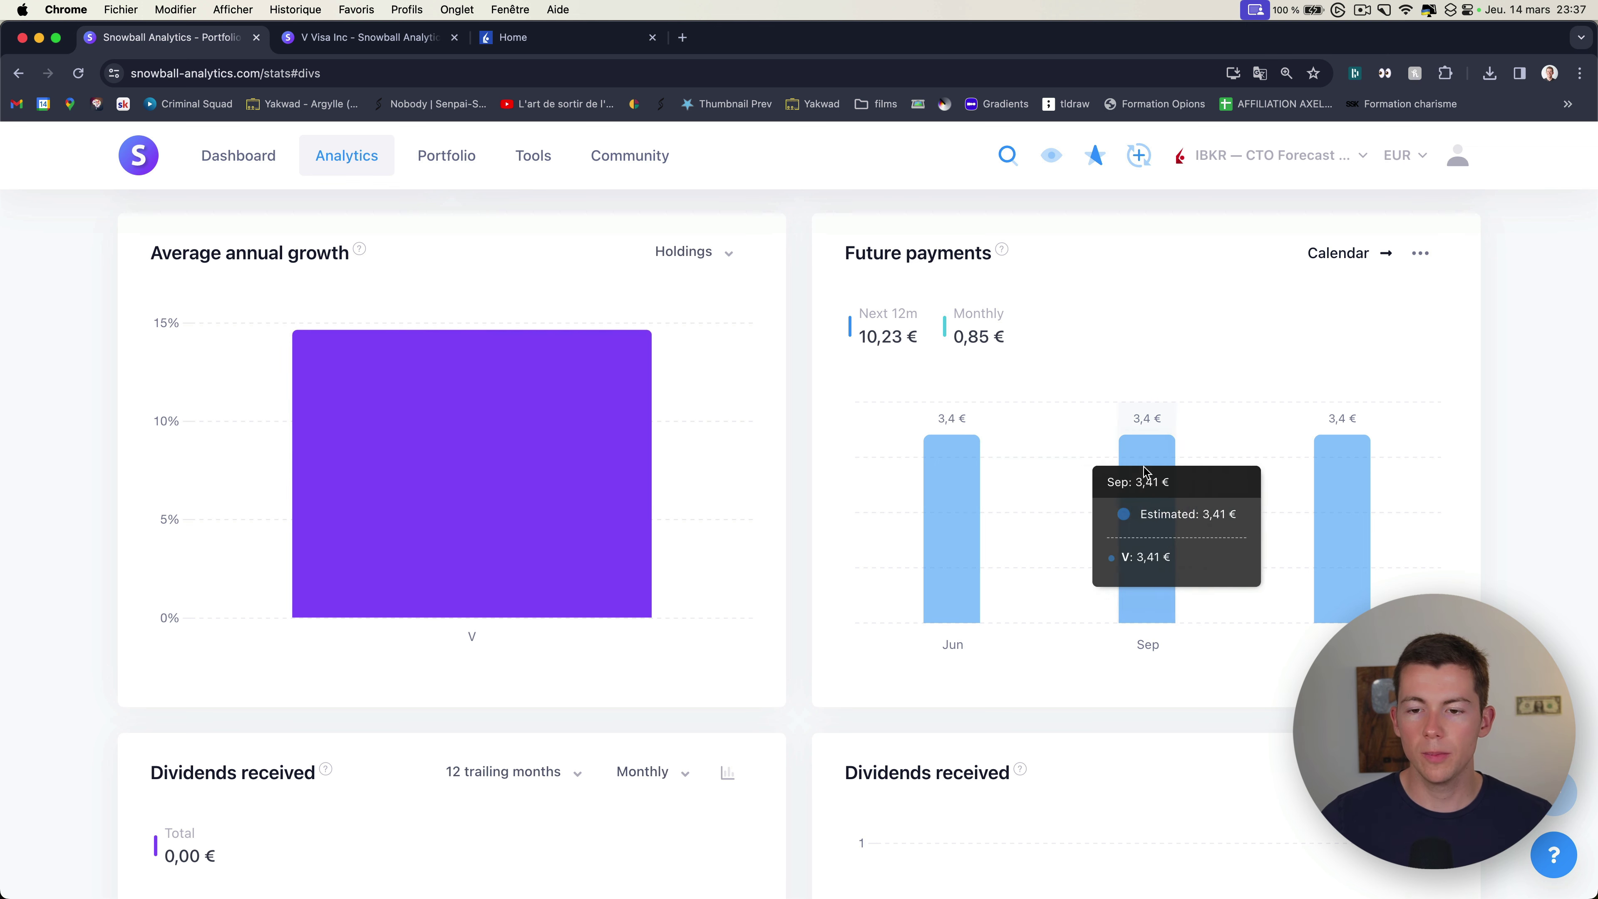
scroll(1203, 469, down, 3)
scroll(1203, 468, up, 3)
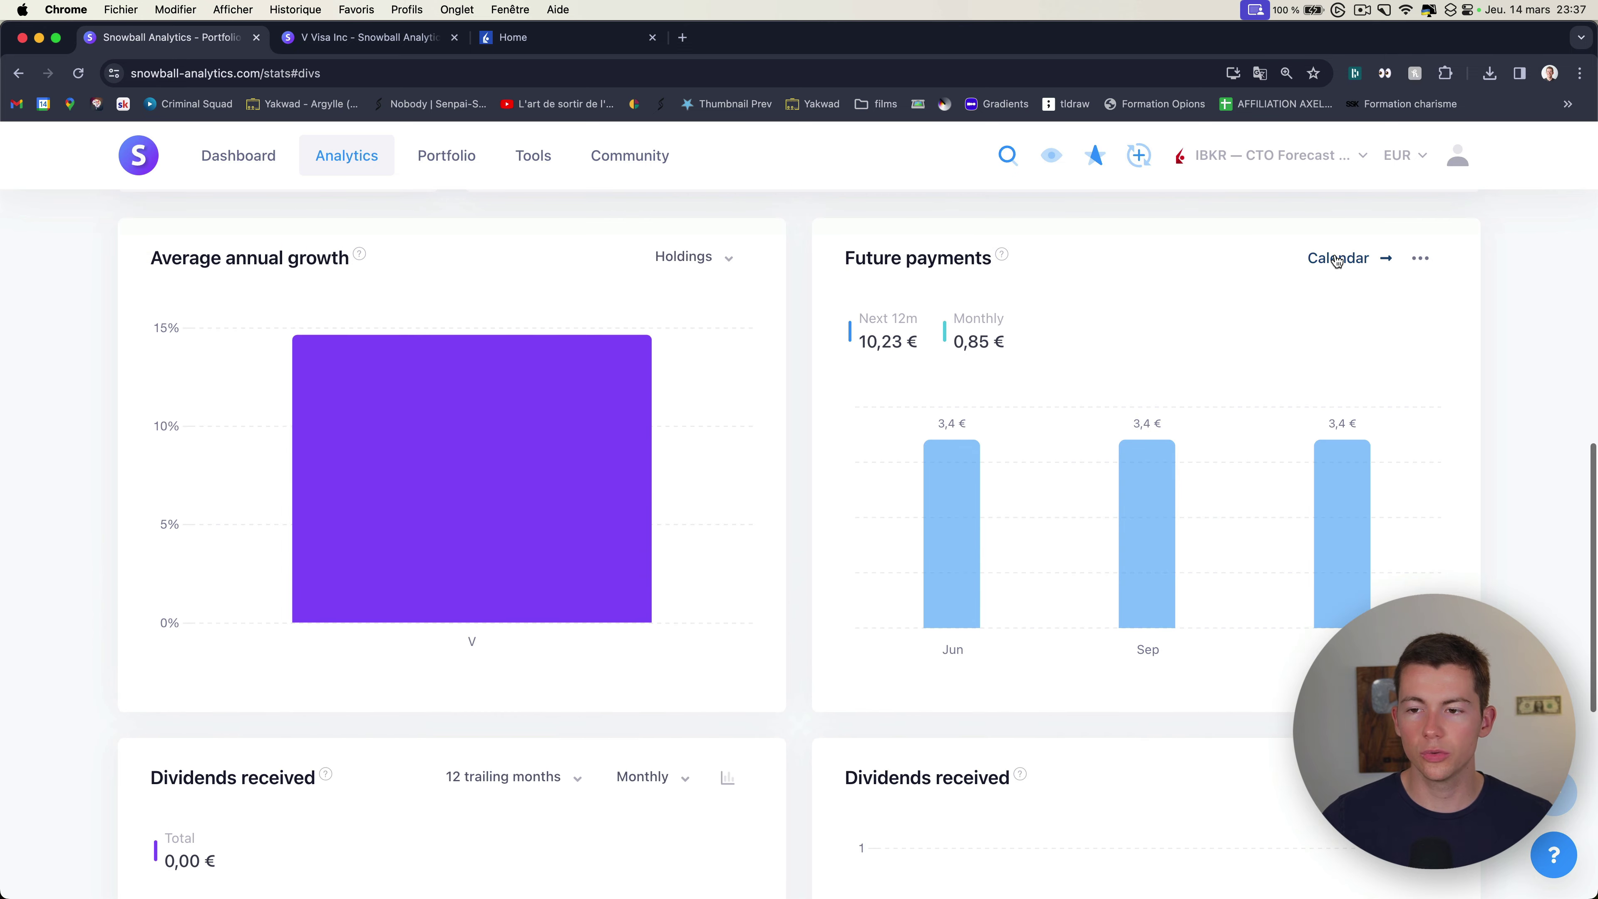
scroll(697, 512, down, 3)
scroll(695, 515, down, 4)
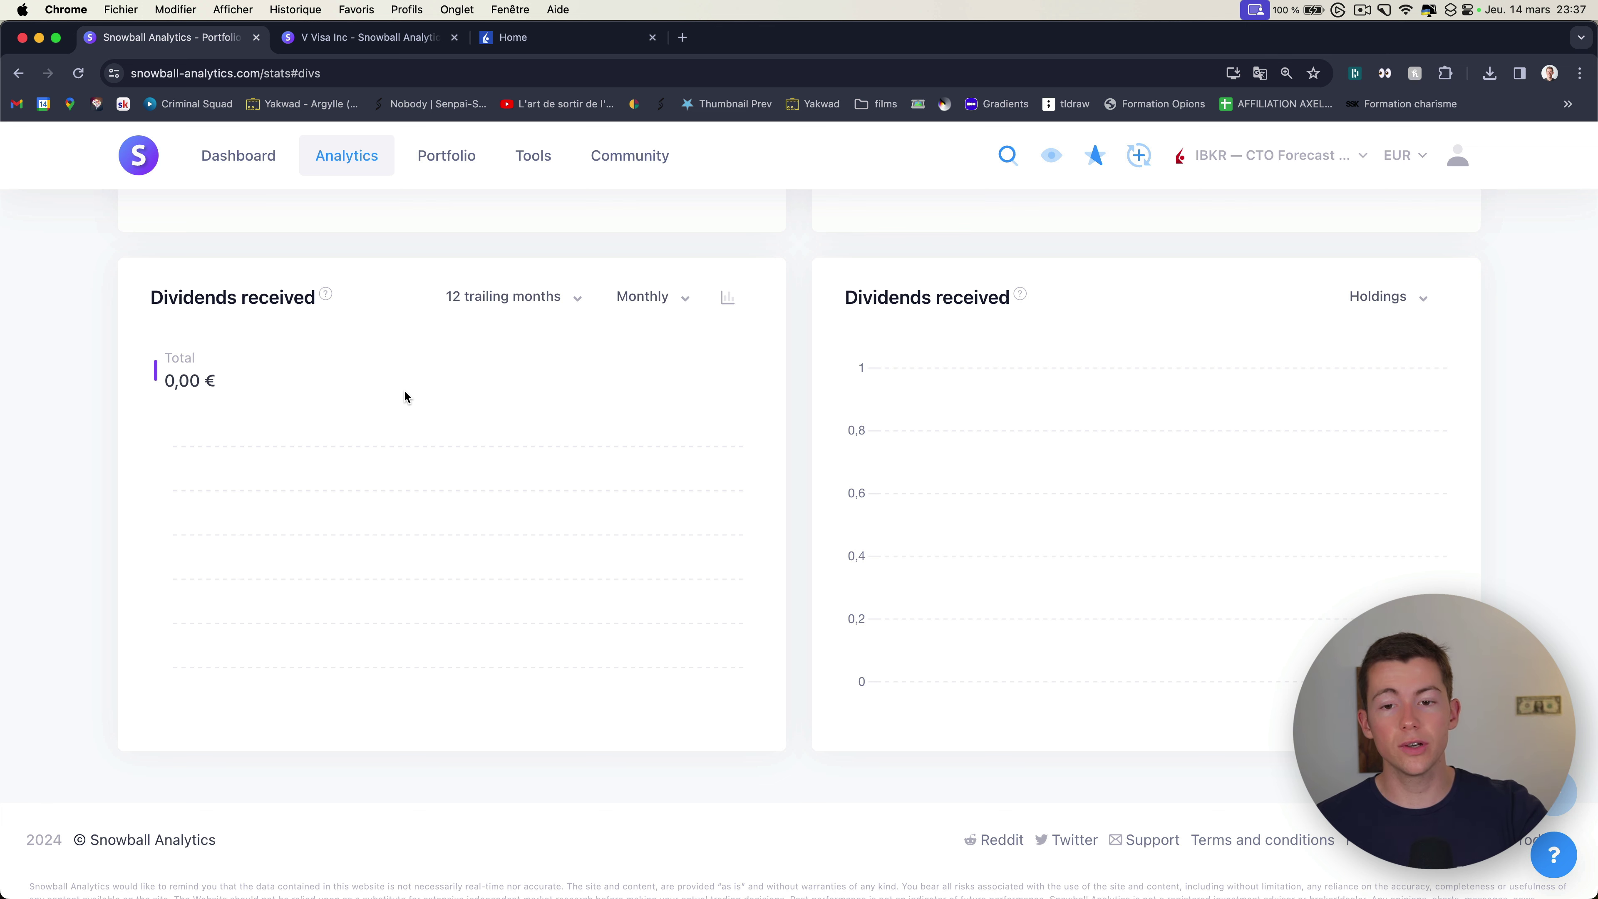
scroll(453, 418, up, 2)
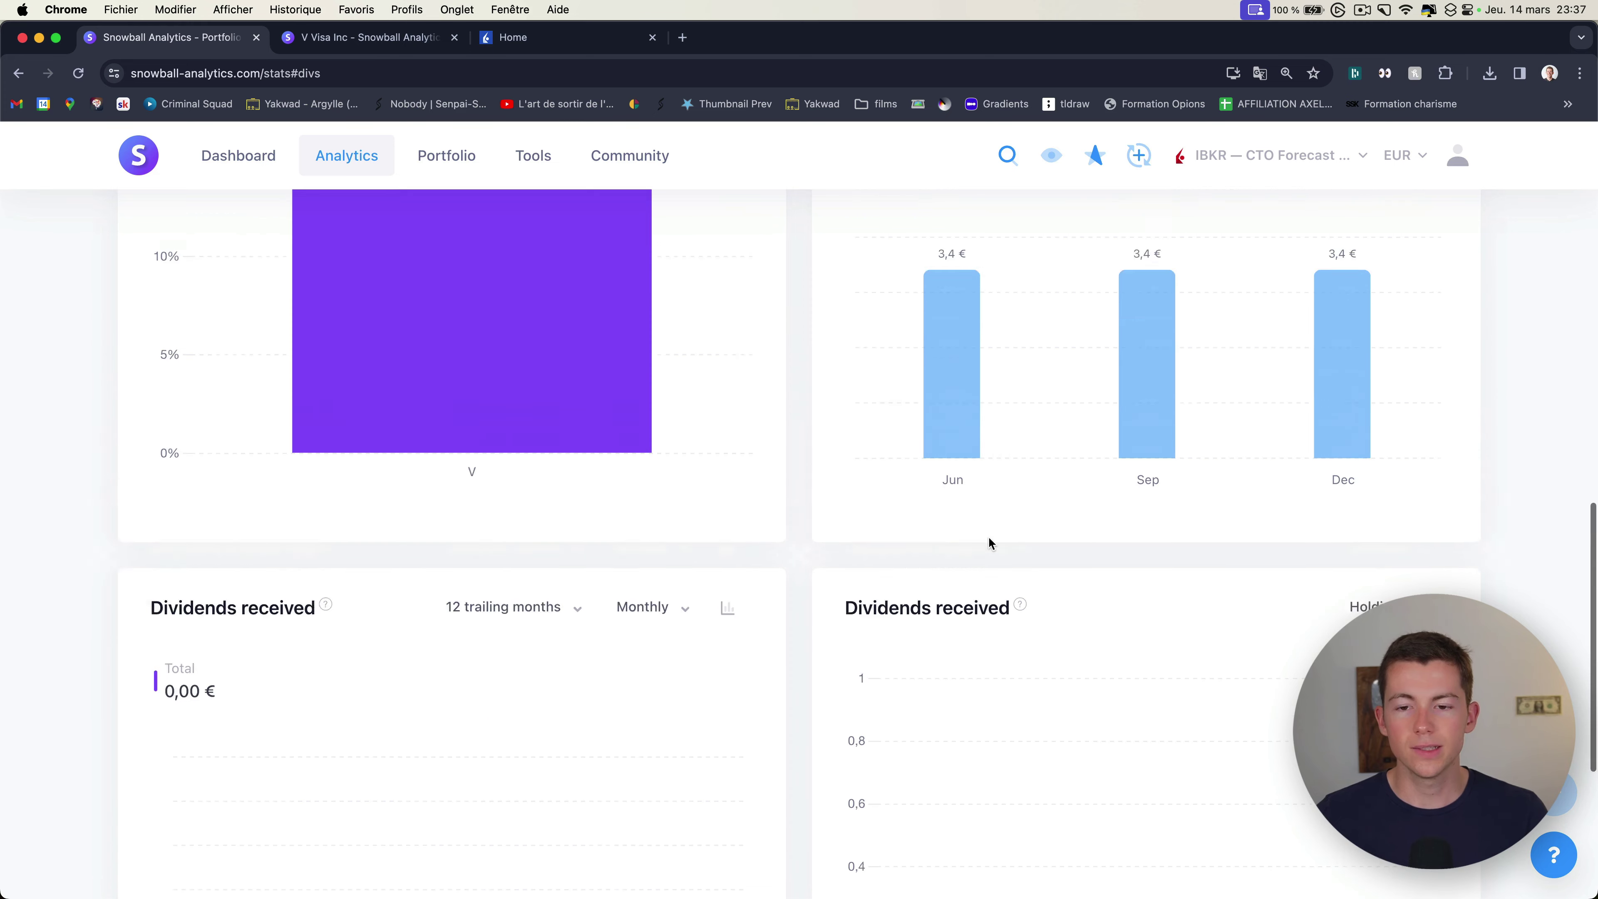
scroll(987, 540, up, 4)
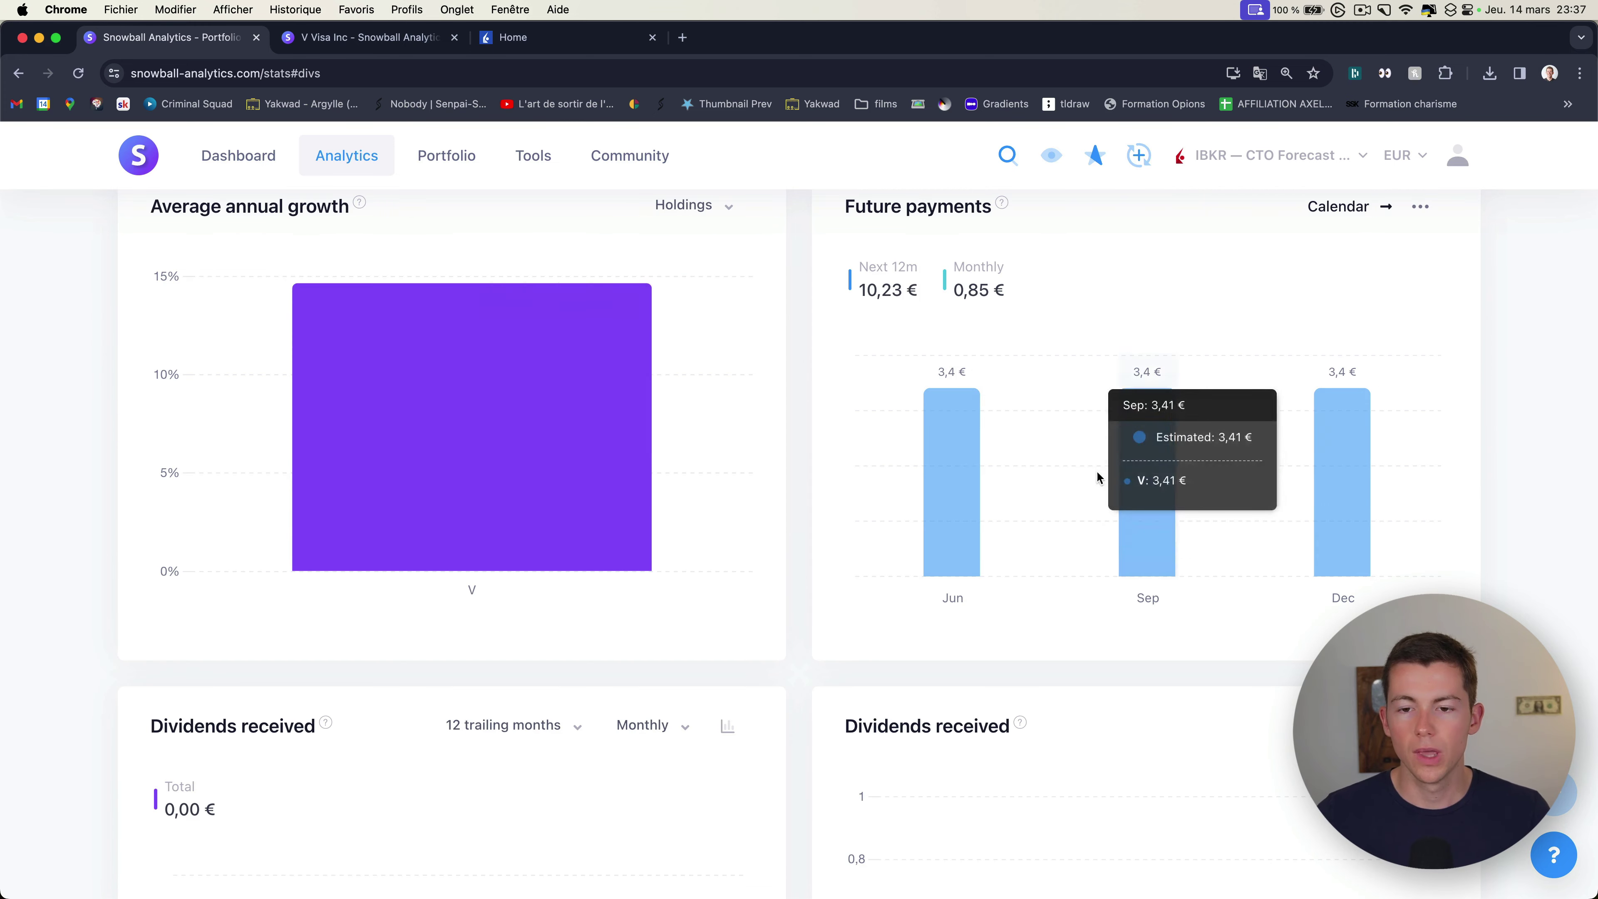
Step: Open the dividend calendar from the future payments and read the annual, monthly and daily income for the year ahead
click(1349, 333)
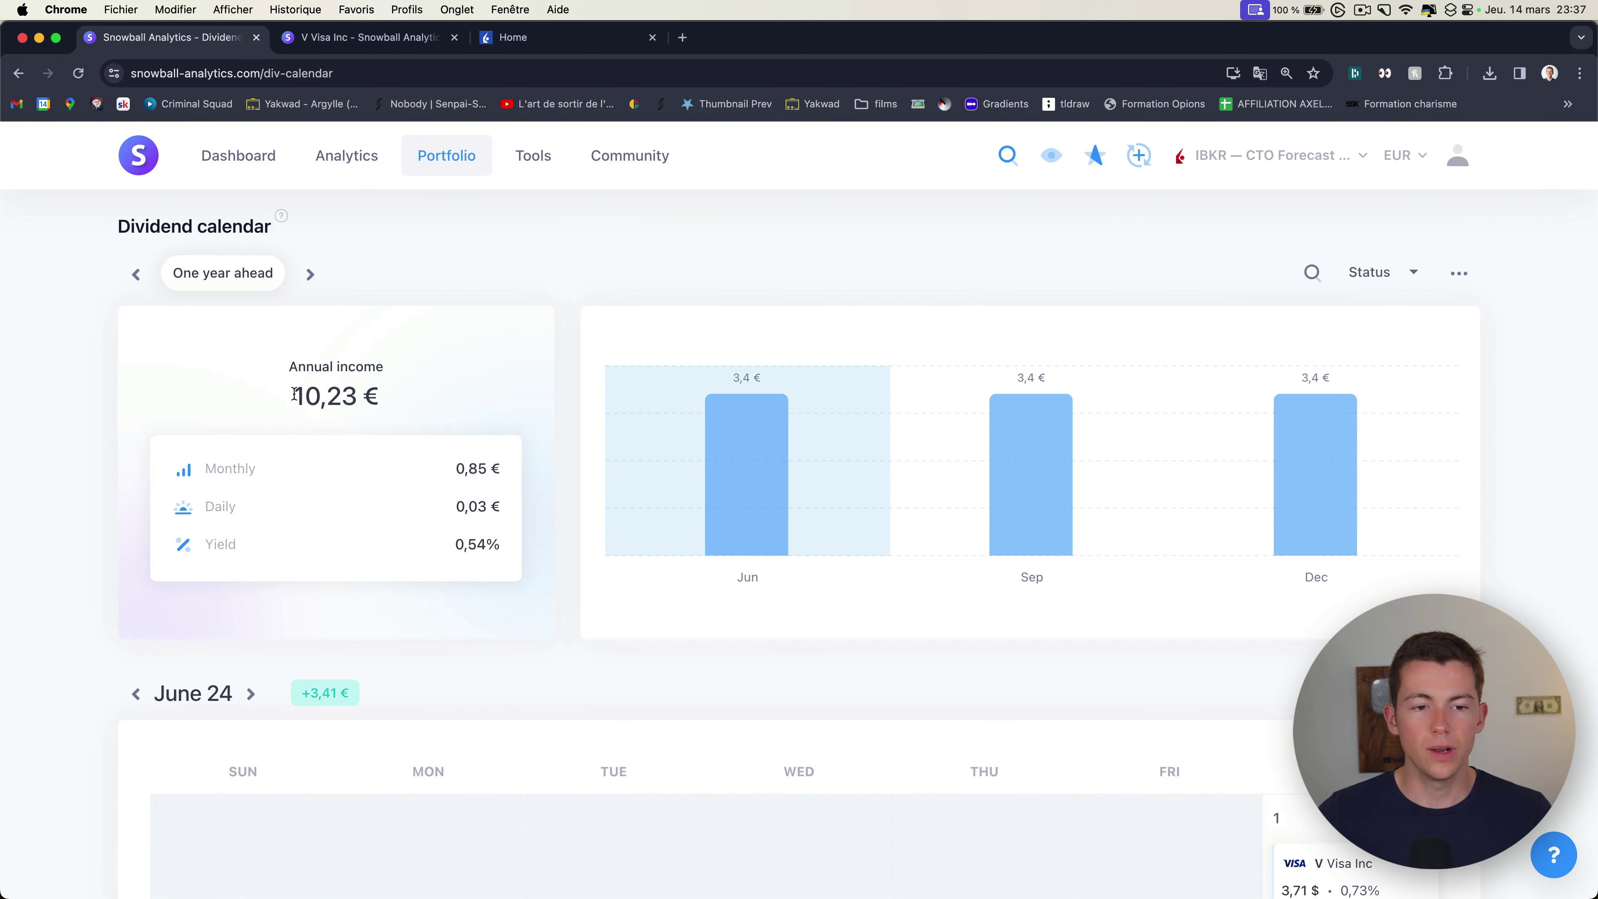
drag(296, 394, 391, 398)
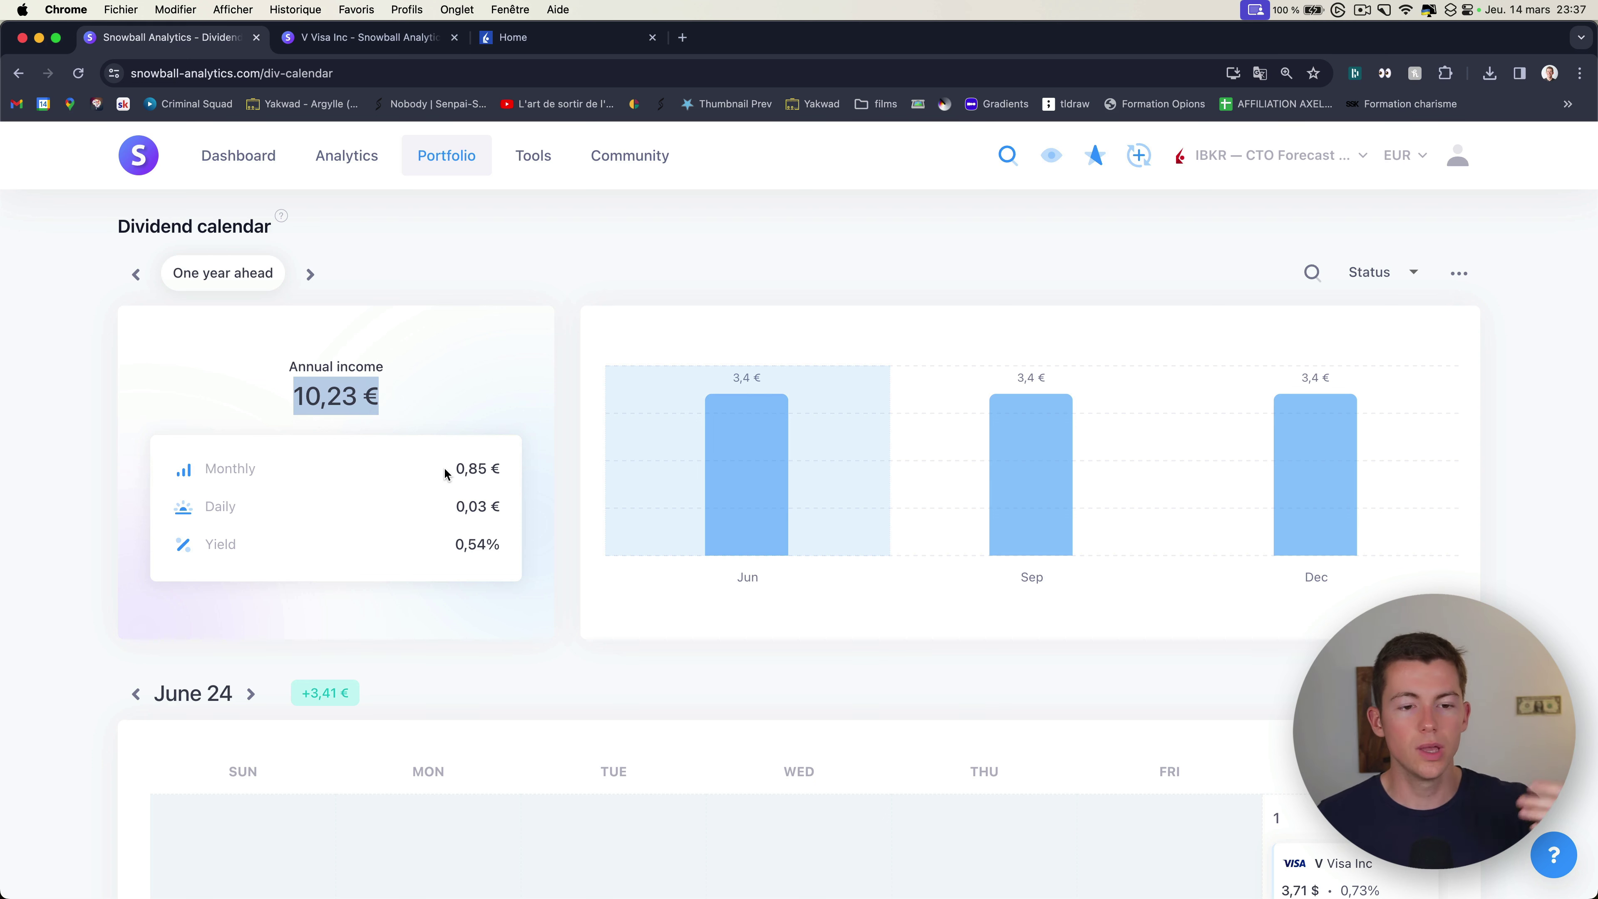
drag(448, 467, 502, 469)
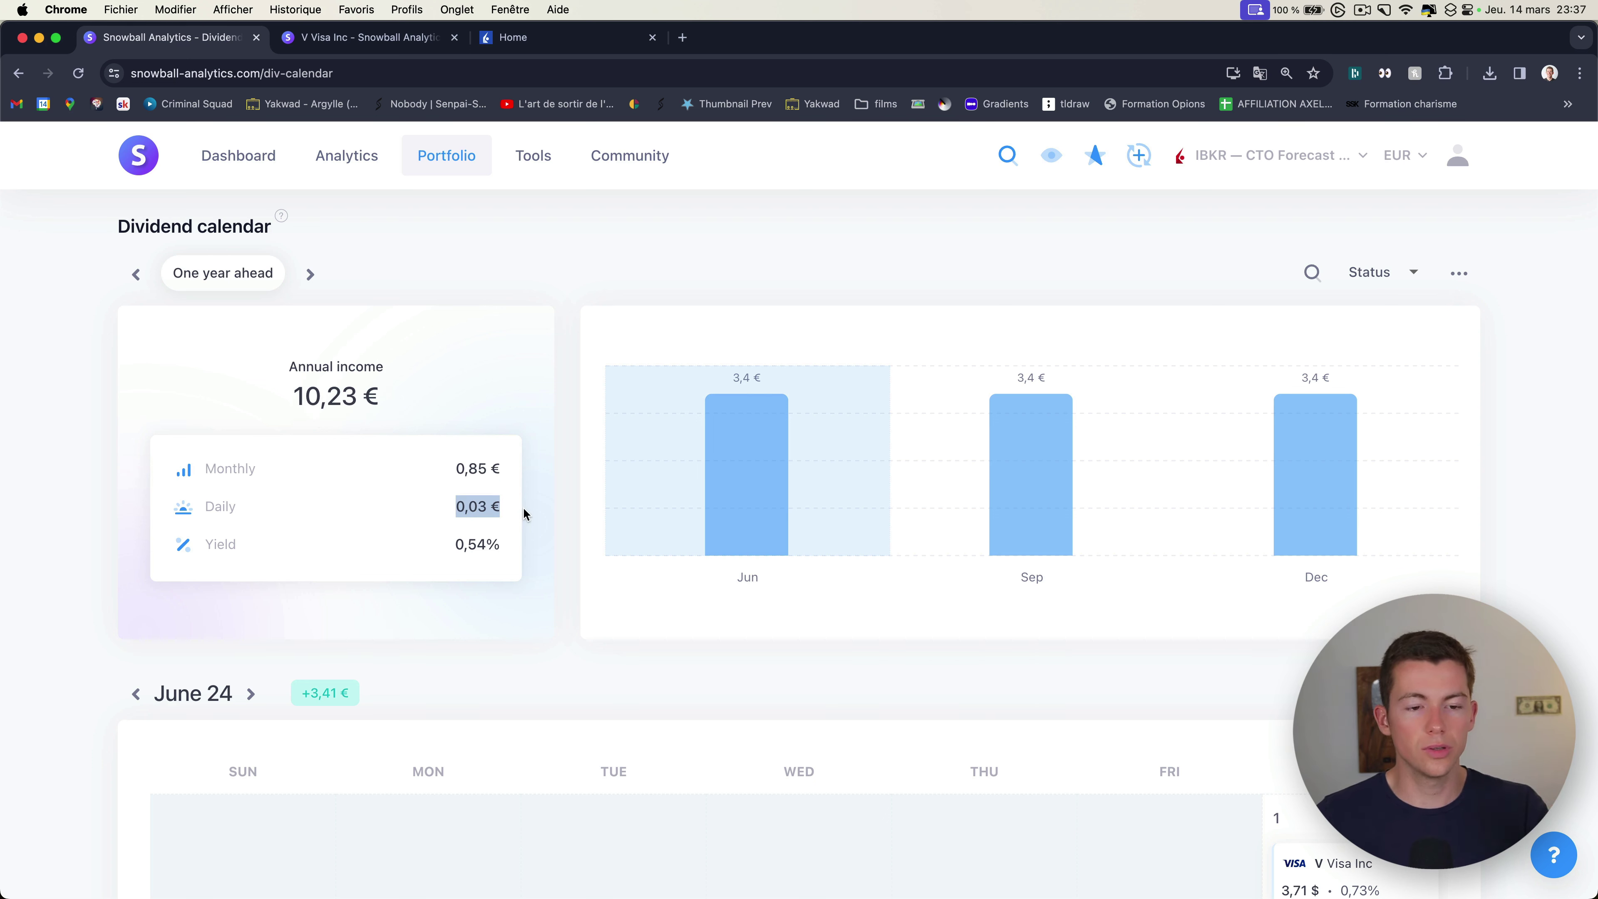
click(528, 423)
Step: Look through the June 24 calendar month and its Visa dividend entry, along with the yearly payment chart
scroll(1049, 441, down, 3)
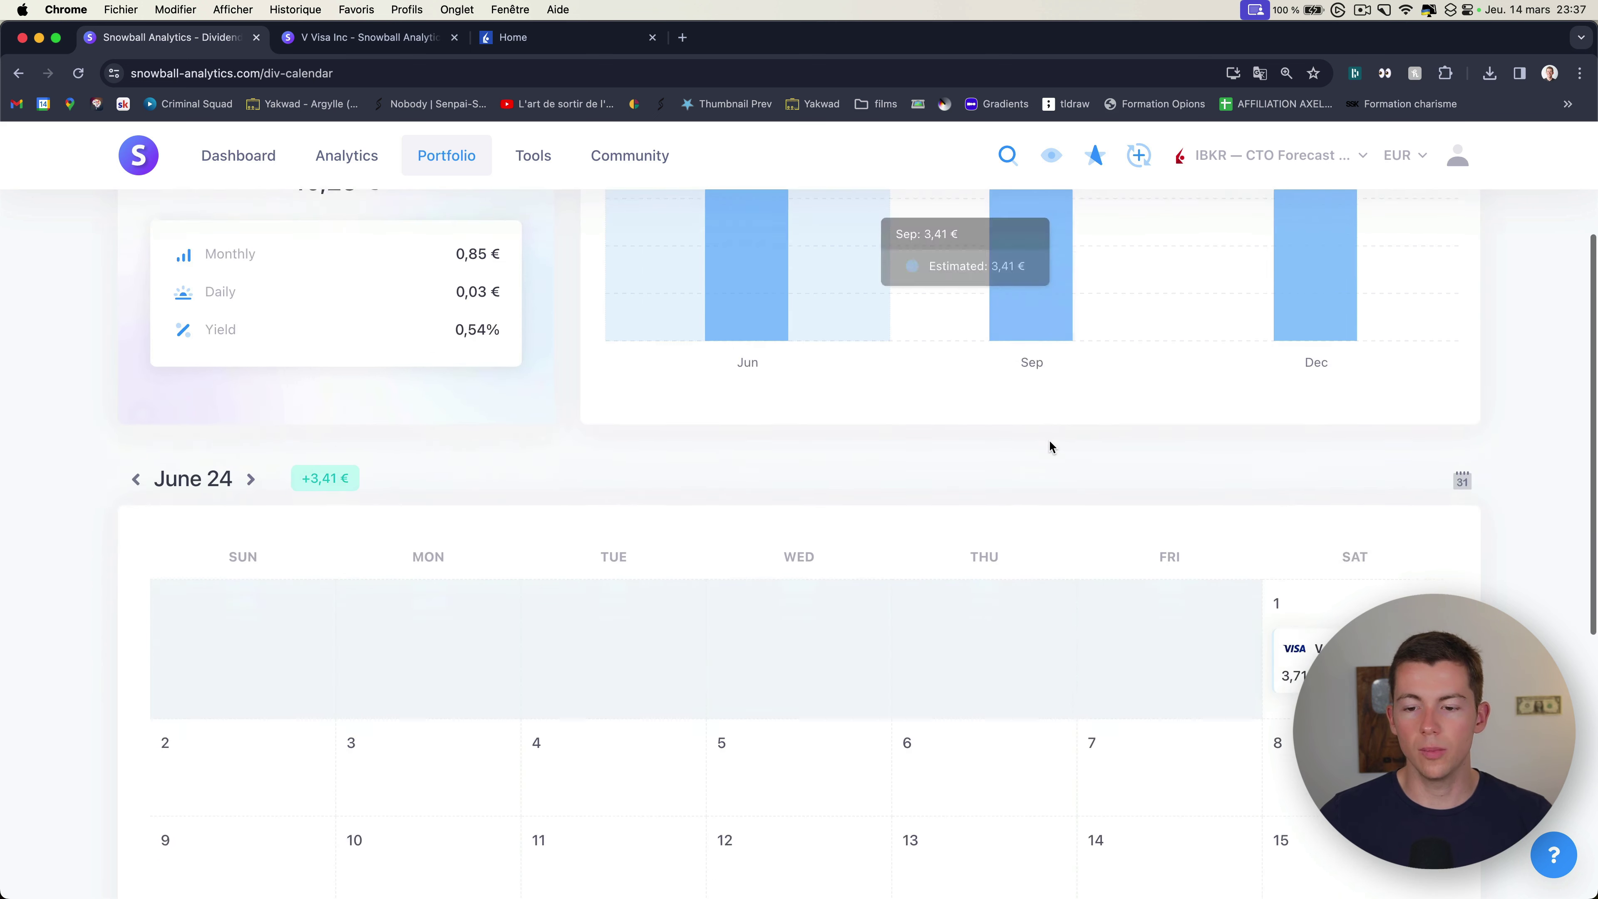
scroll(1049, 439, up, 2)
scroll(881, 367, down, 4)
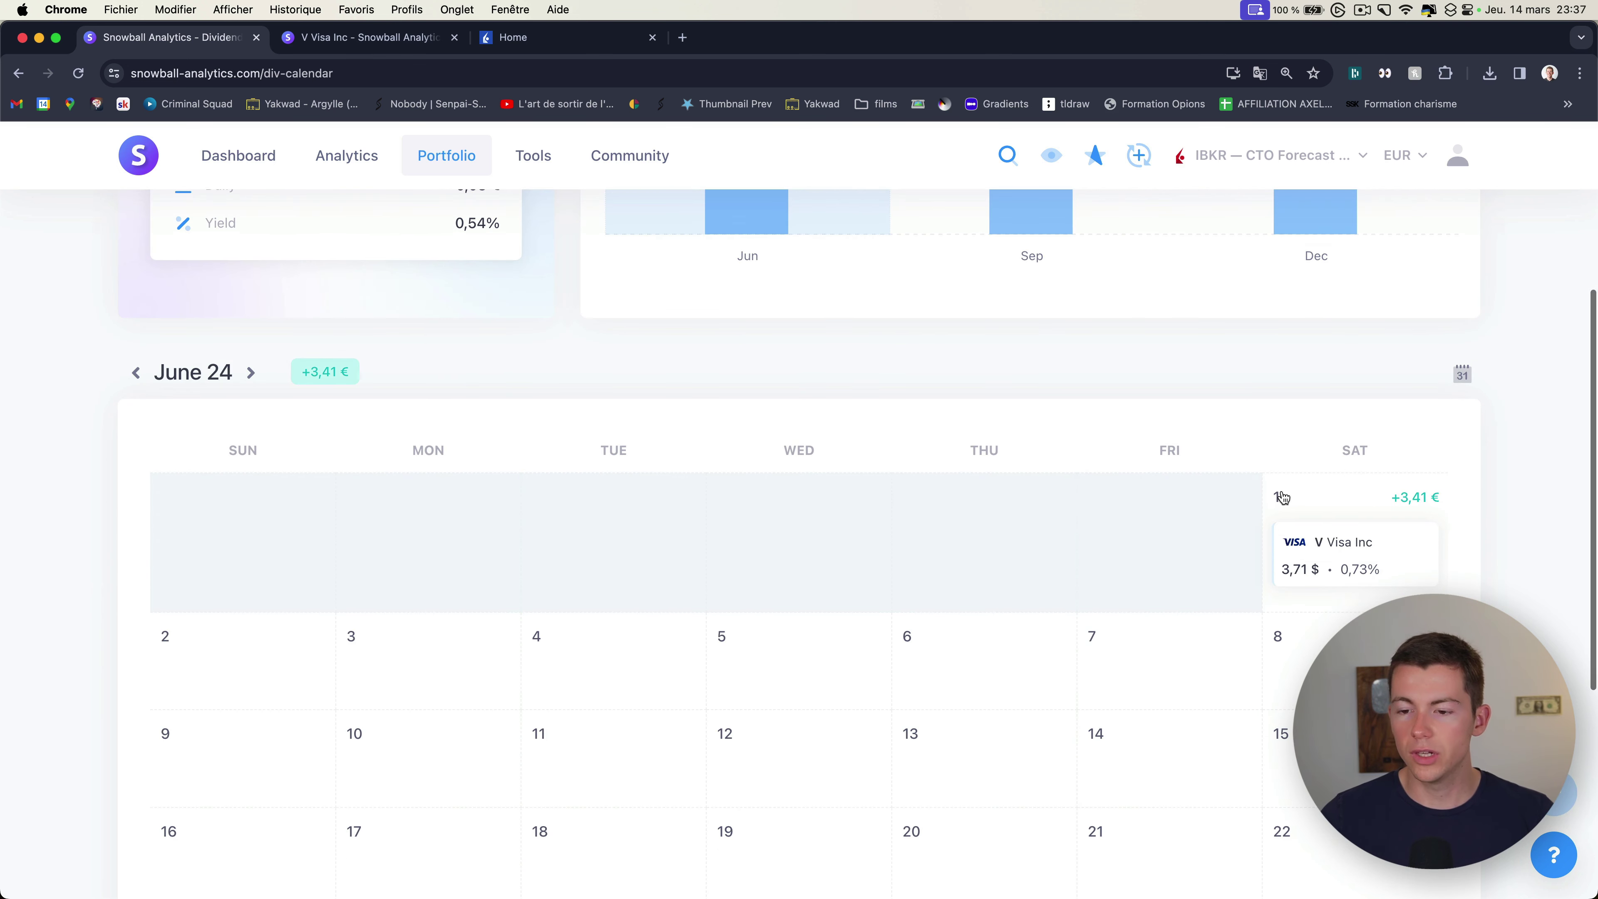
scroll(796, 479, down, 2)
scroll(1315, 437, down, 2)
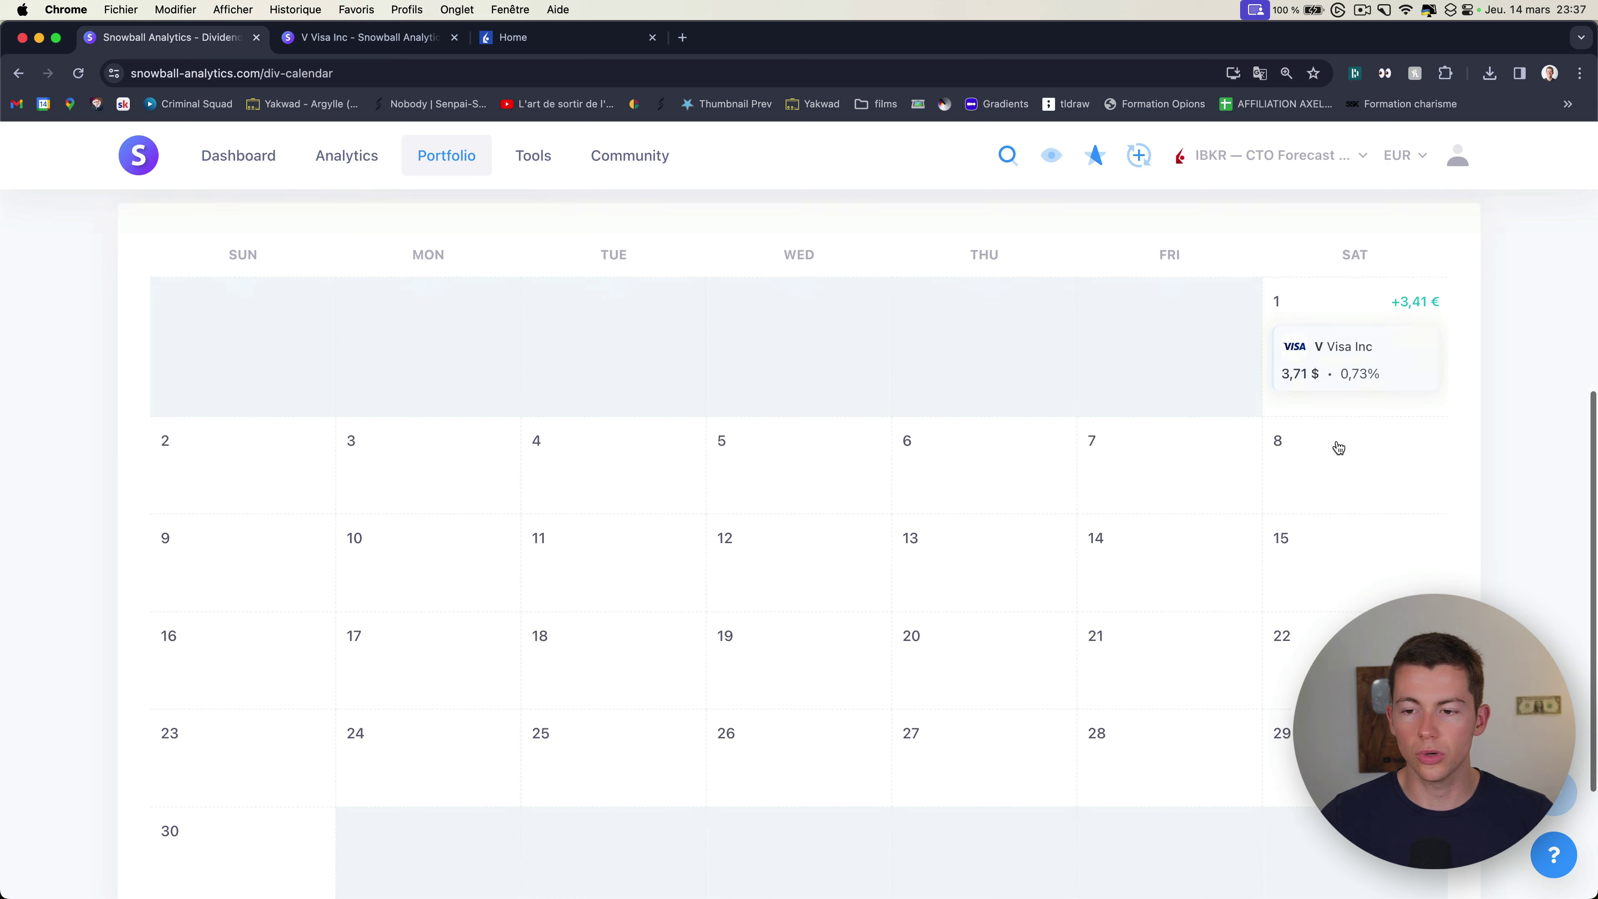
scroll(819, 343, down, 1)
scroll(966, 376, up, 1)
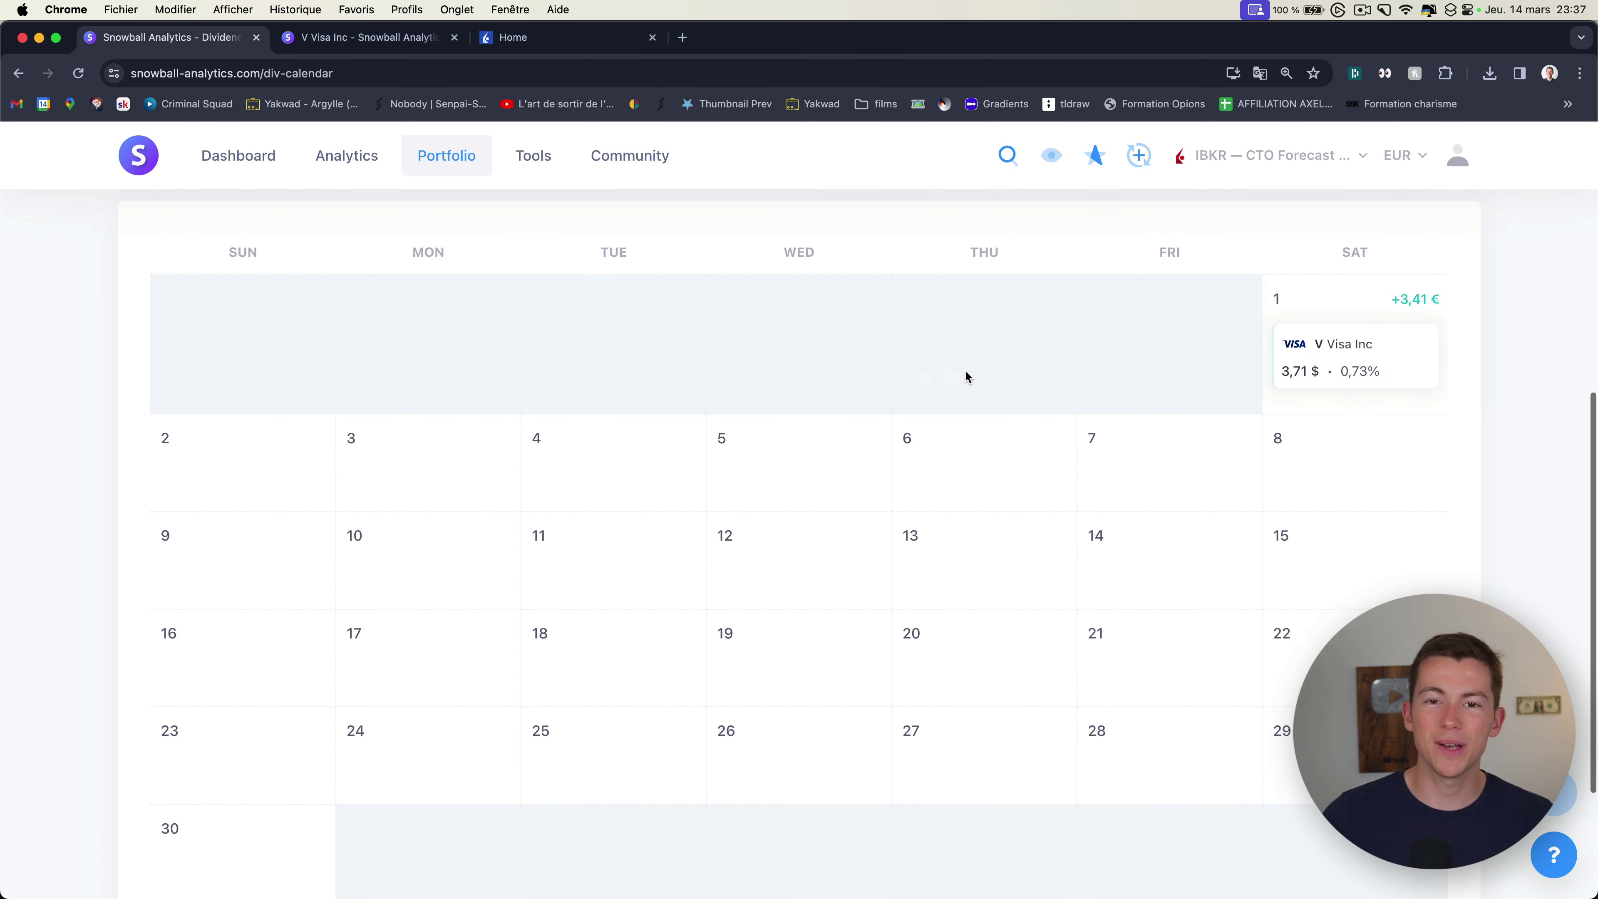
scroll(750, 371, down, 3)
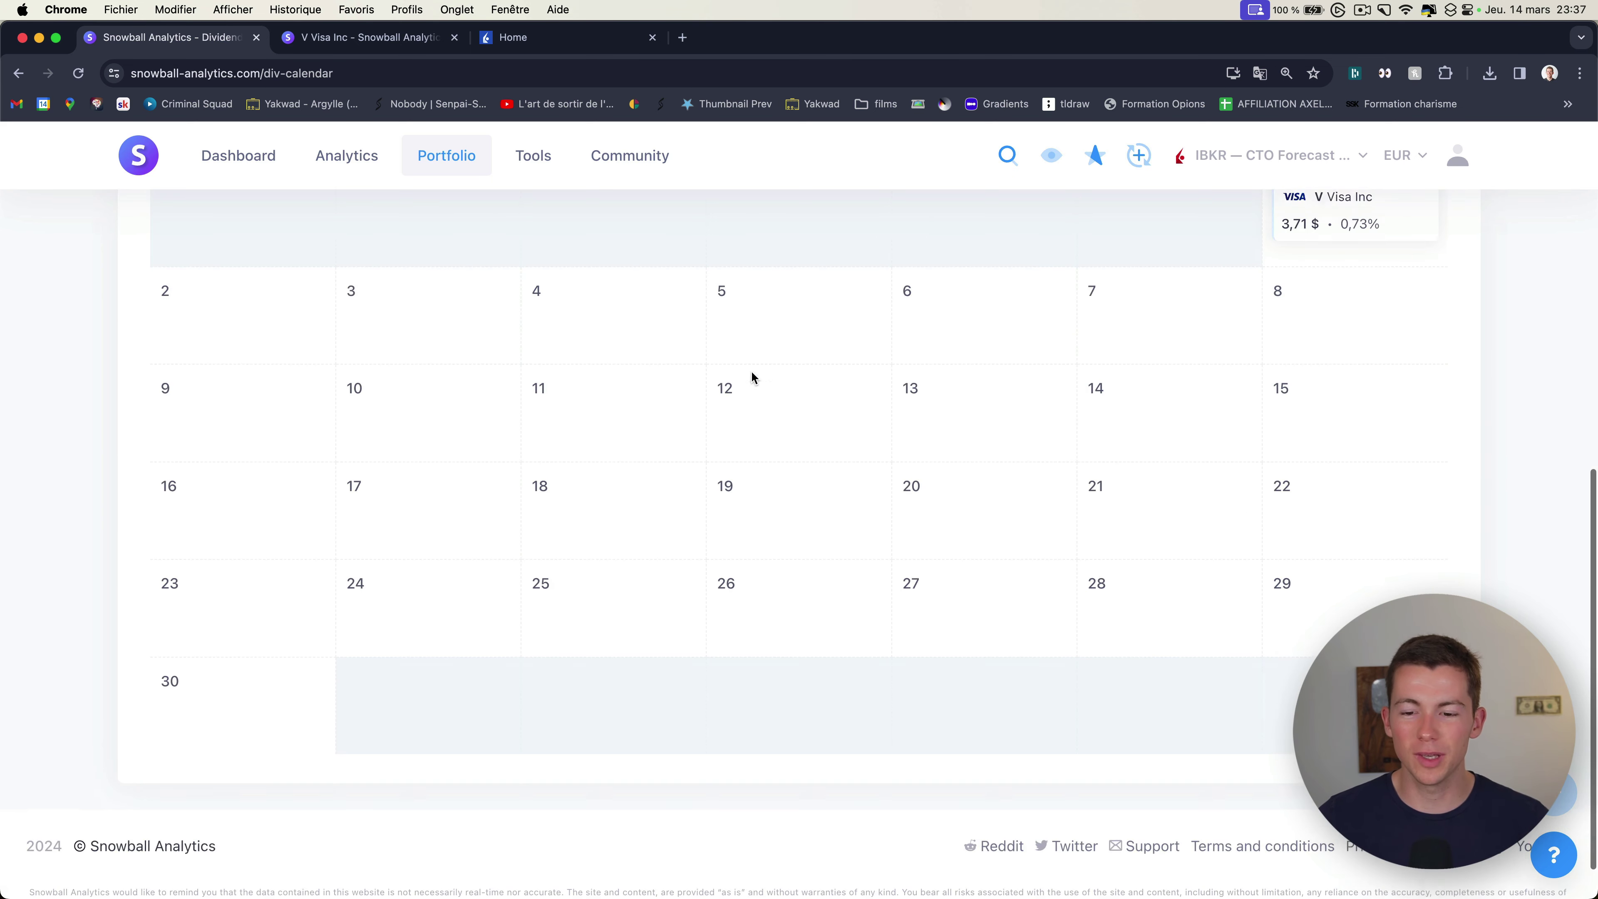
scroll(734, 378, up, 3)
scroll(733, 377, up, 1)
scroll(985, 536, up, 4)
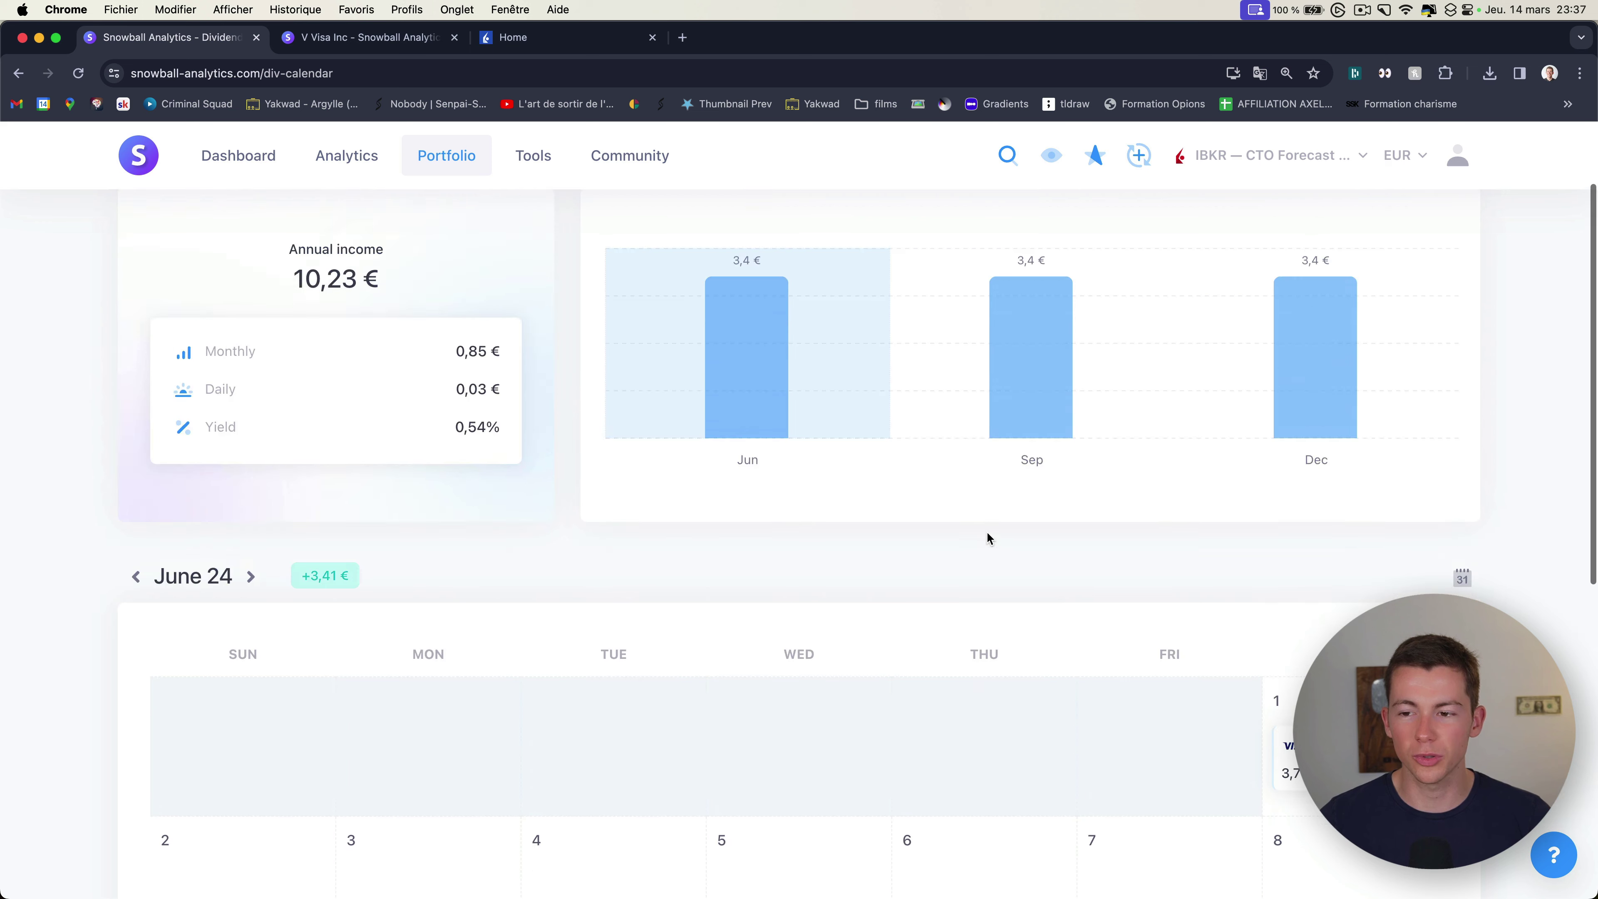
Step: Switch the calendar to a list of upcoming Visa payments and check the Status filter options without applying one
click(1463, 578)
scroll(410, 466, down, 5)
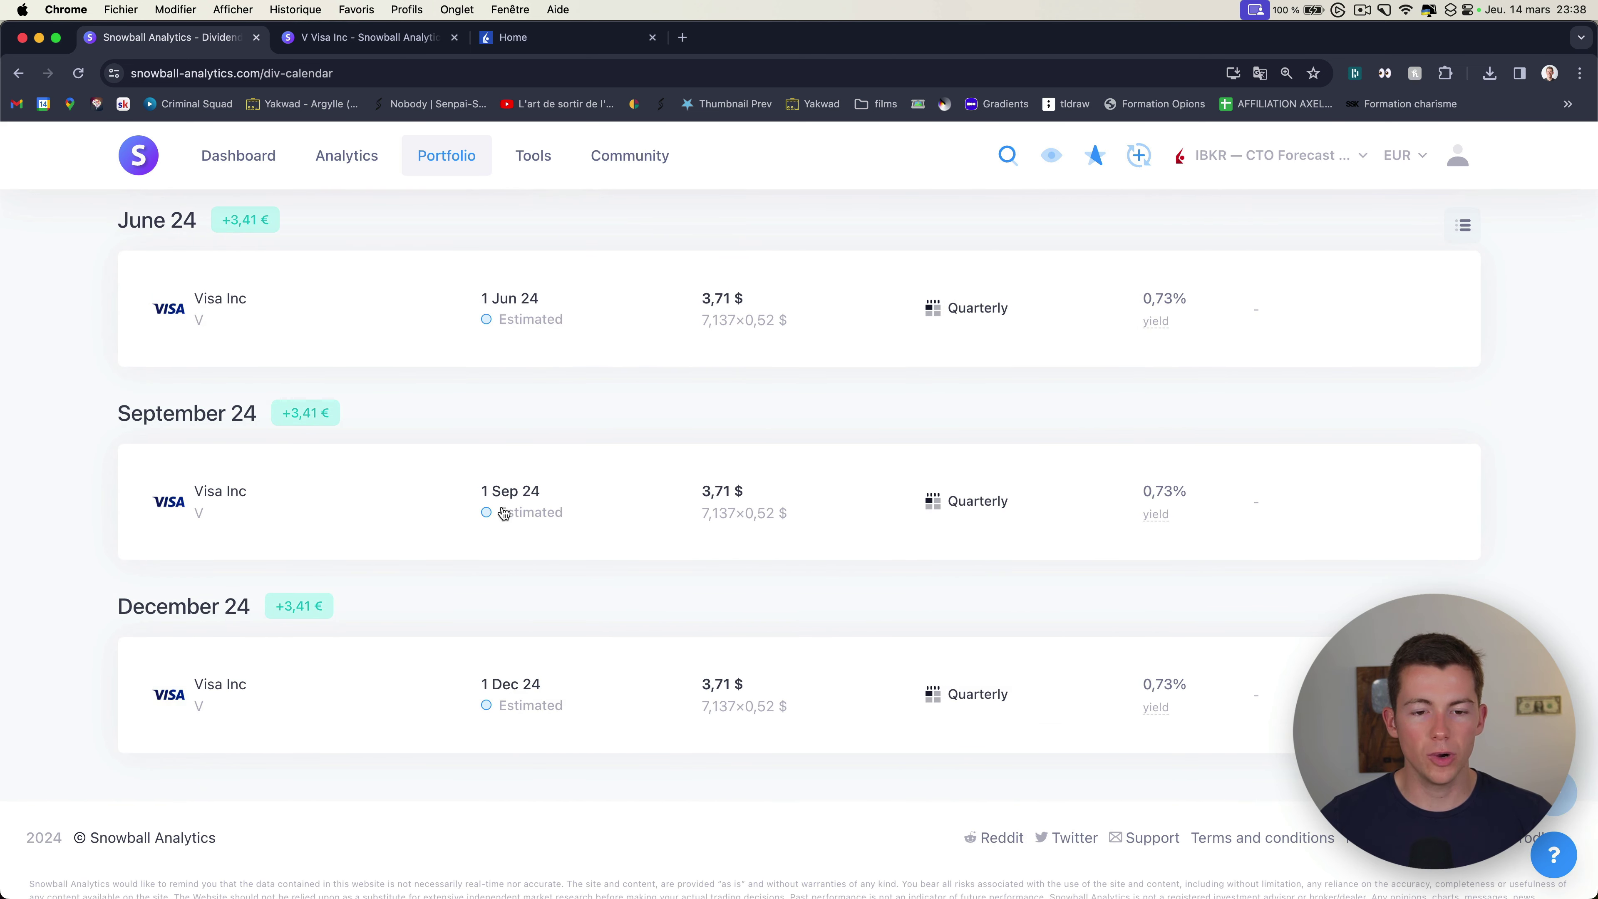
scroll(630, 513, up, 8)
scroll(631, 520, up, 3)
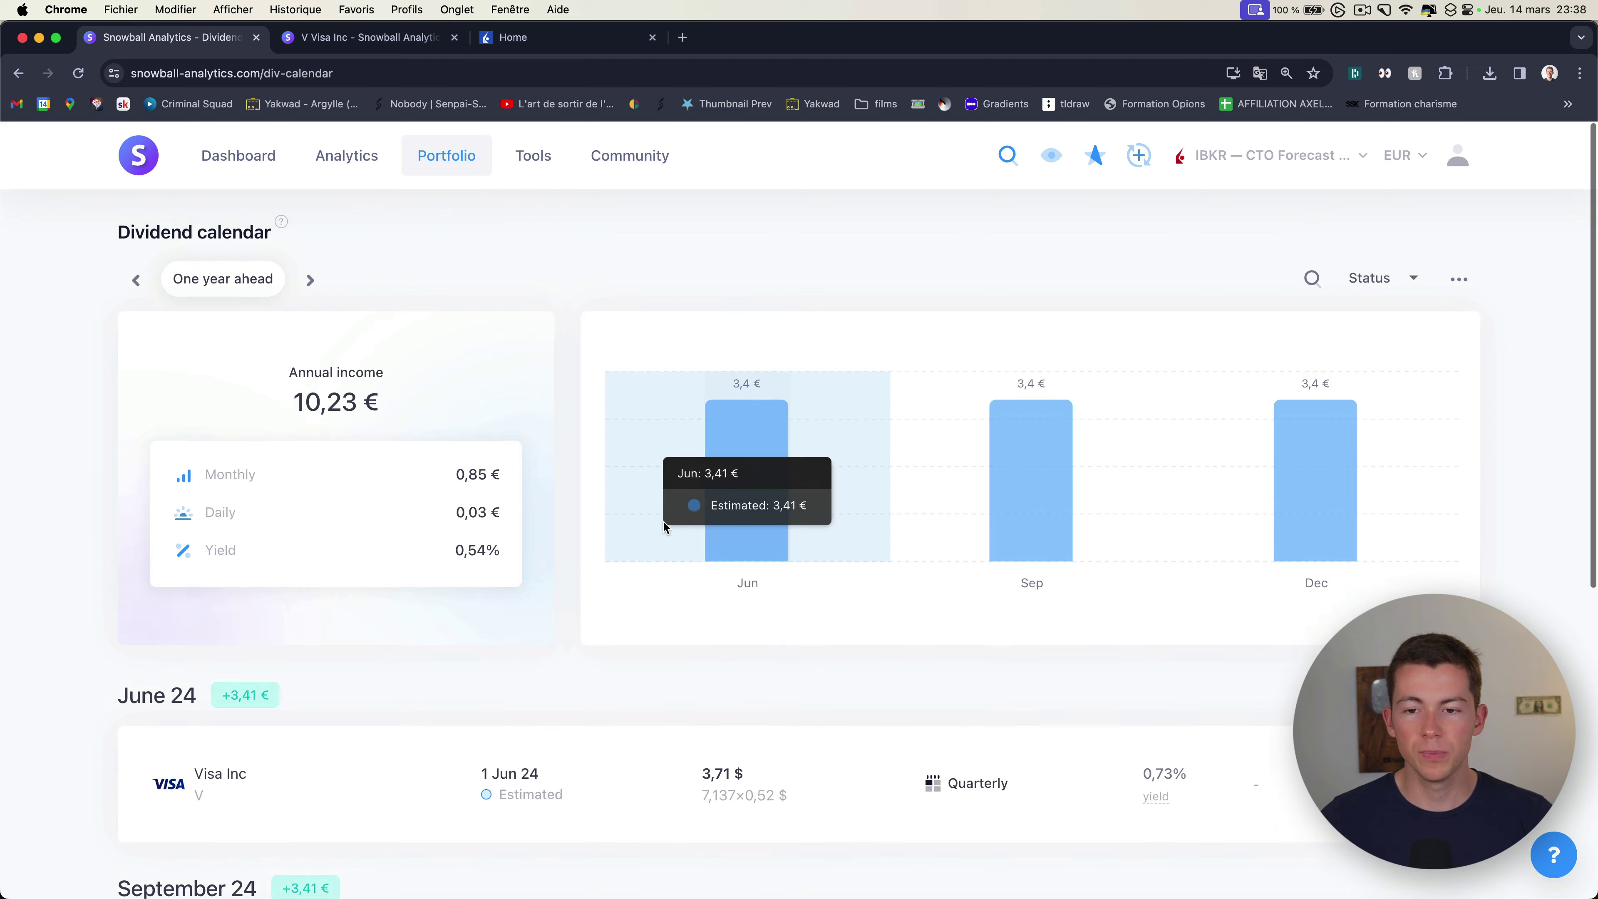
click(1404, 274)
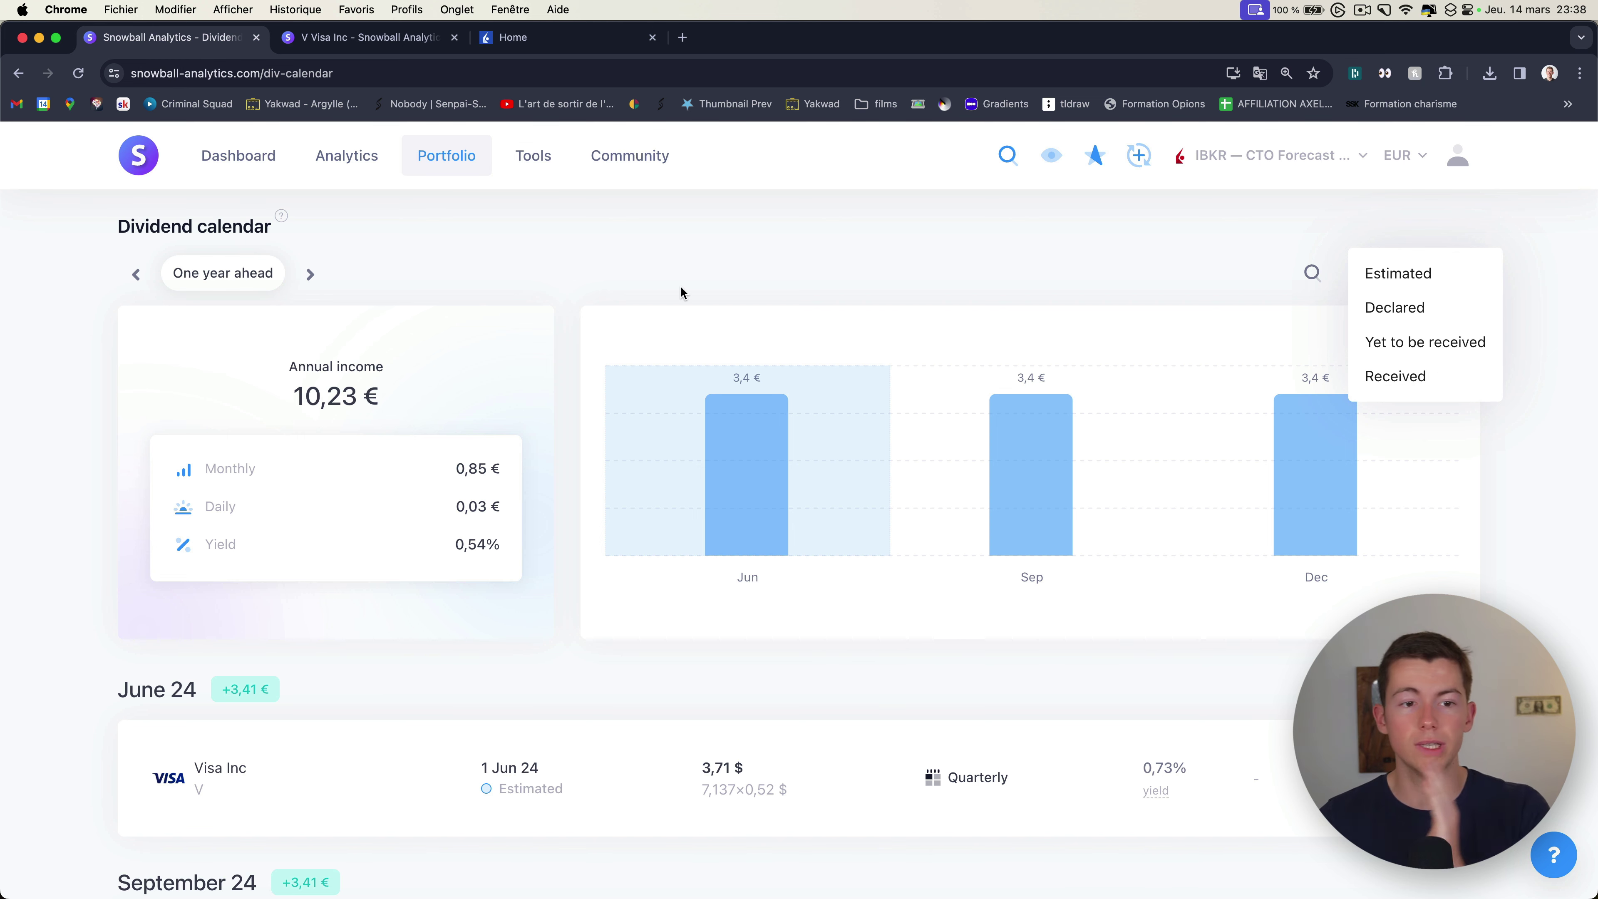
click(238, 277)
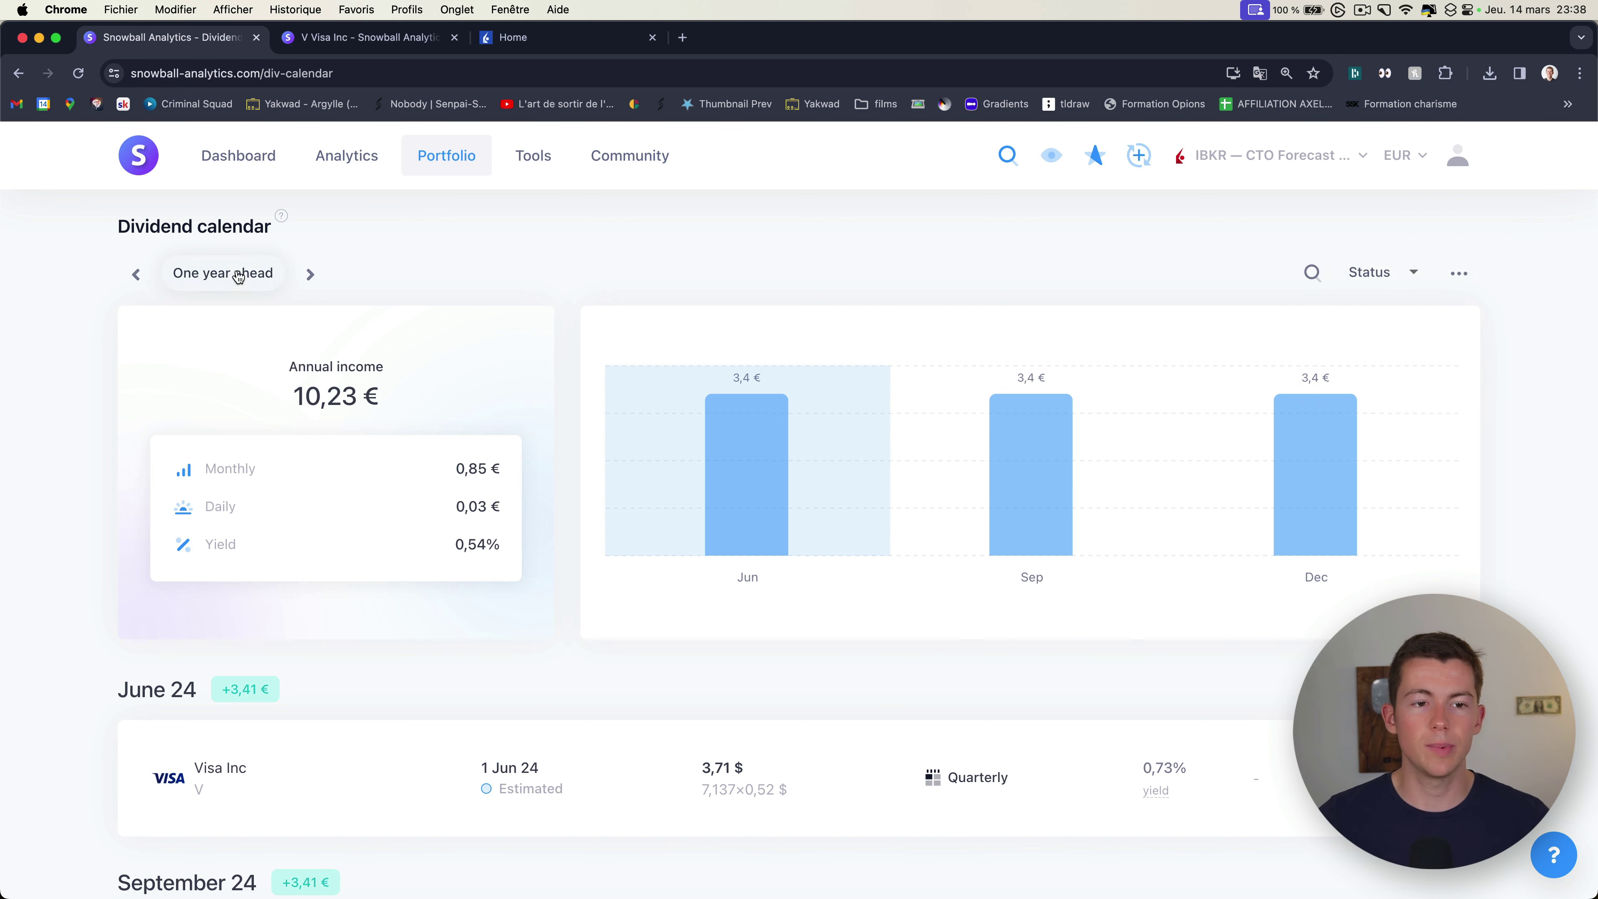
Step: Return to the Dividends analytics and skim the yield, dividend rating and future payments sections again
click(320, 169)
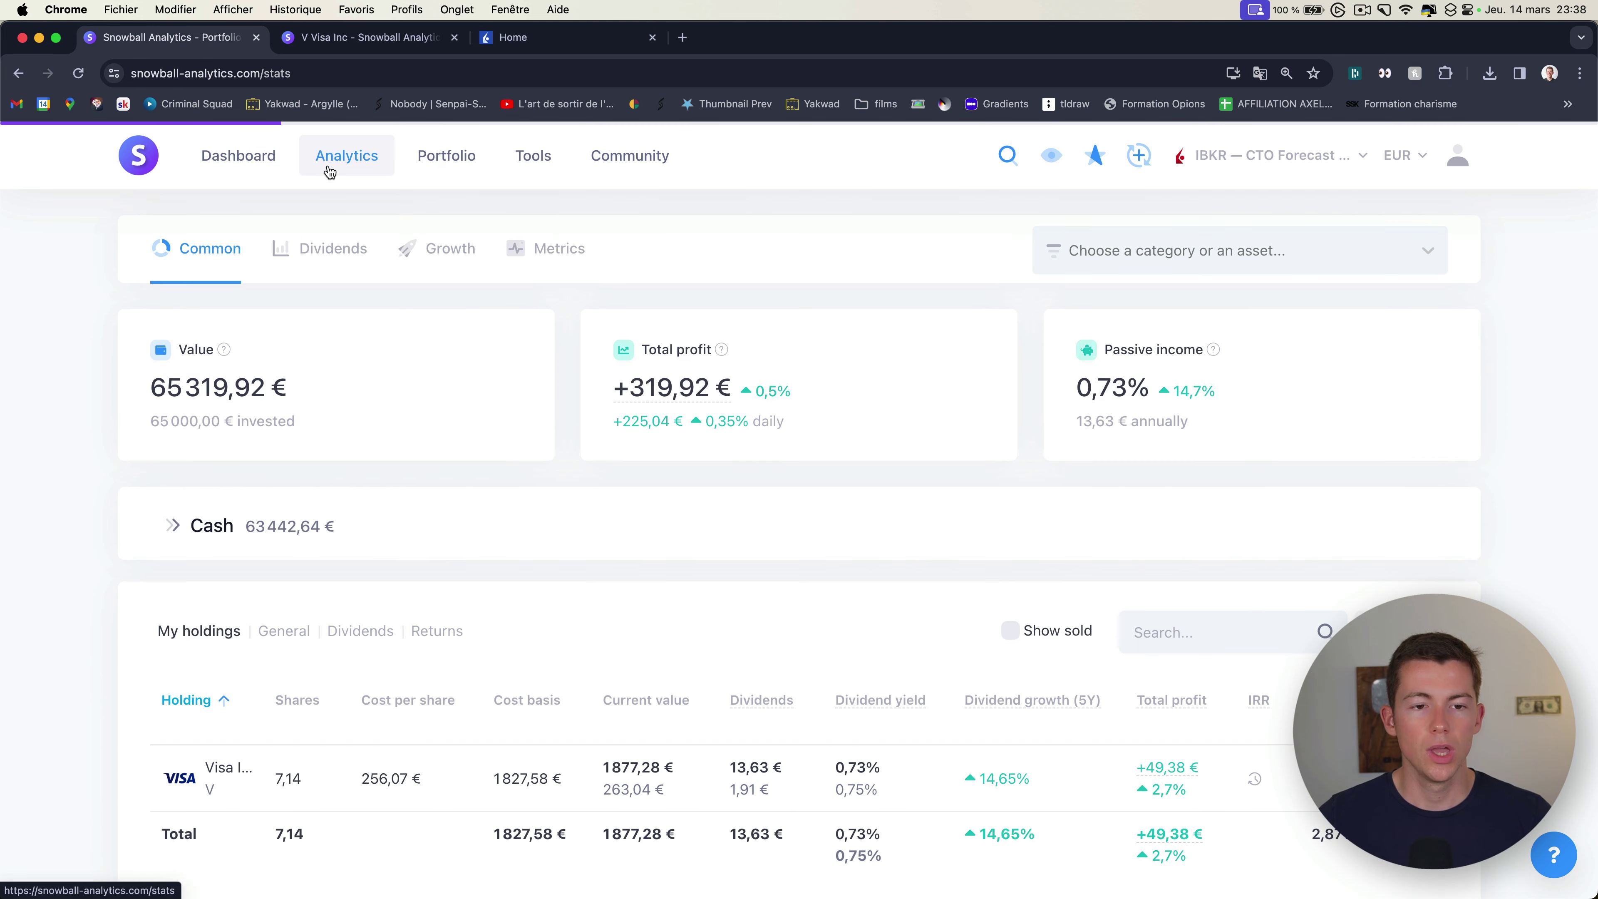
click(353, 248)
scroll(811, 379, down, 10)
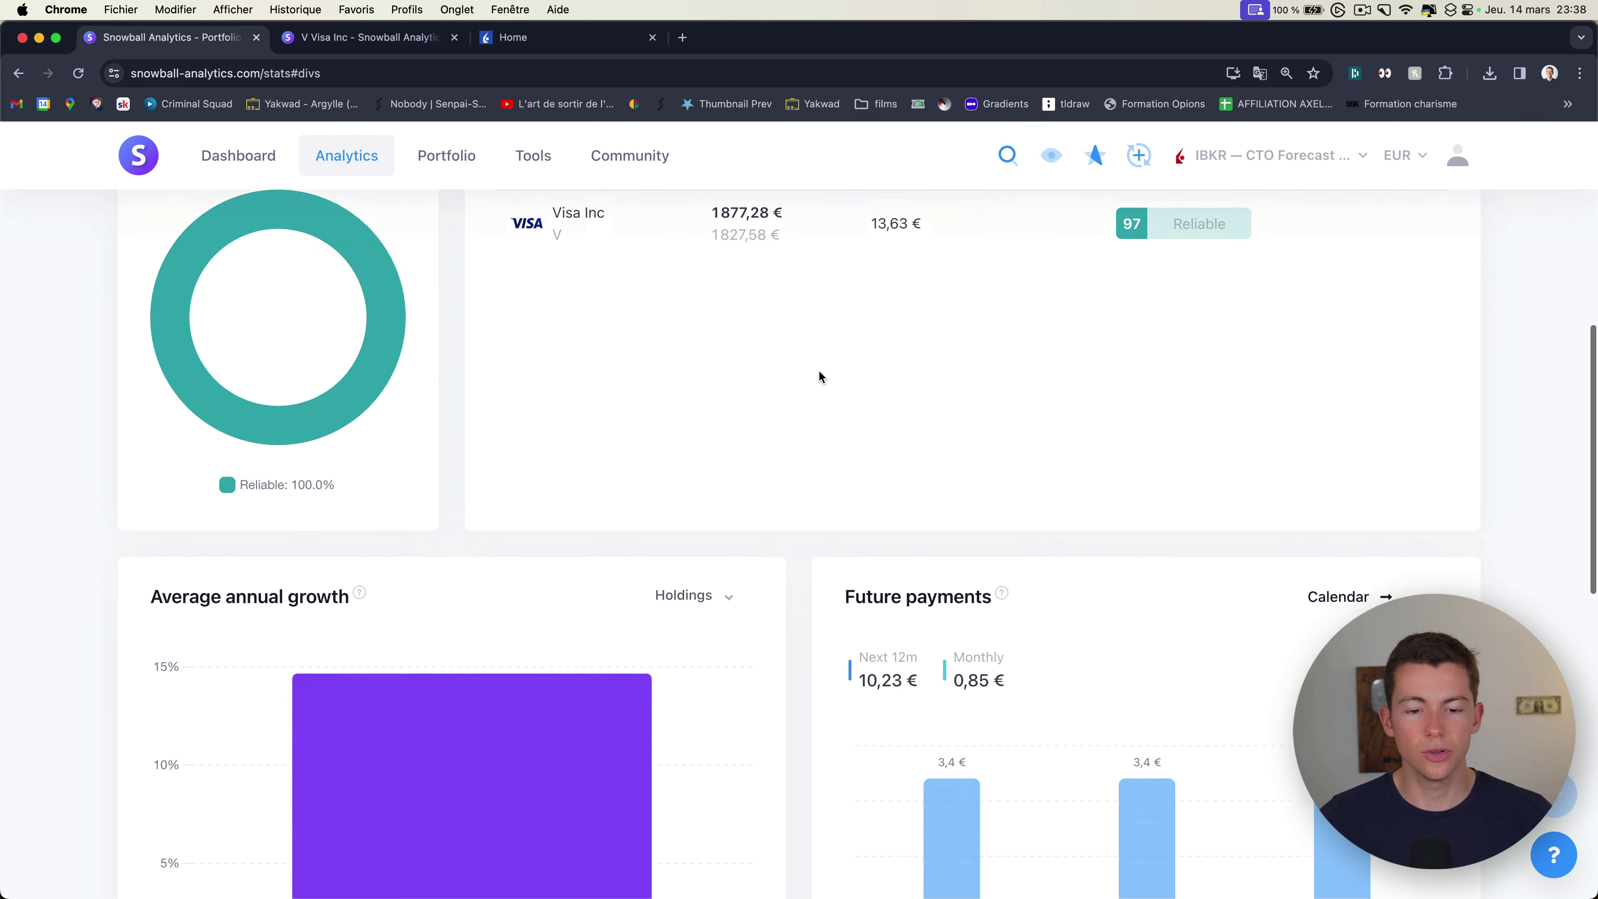
scroll(816, 375, up, 10)
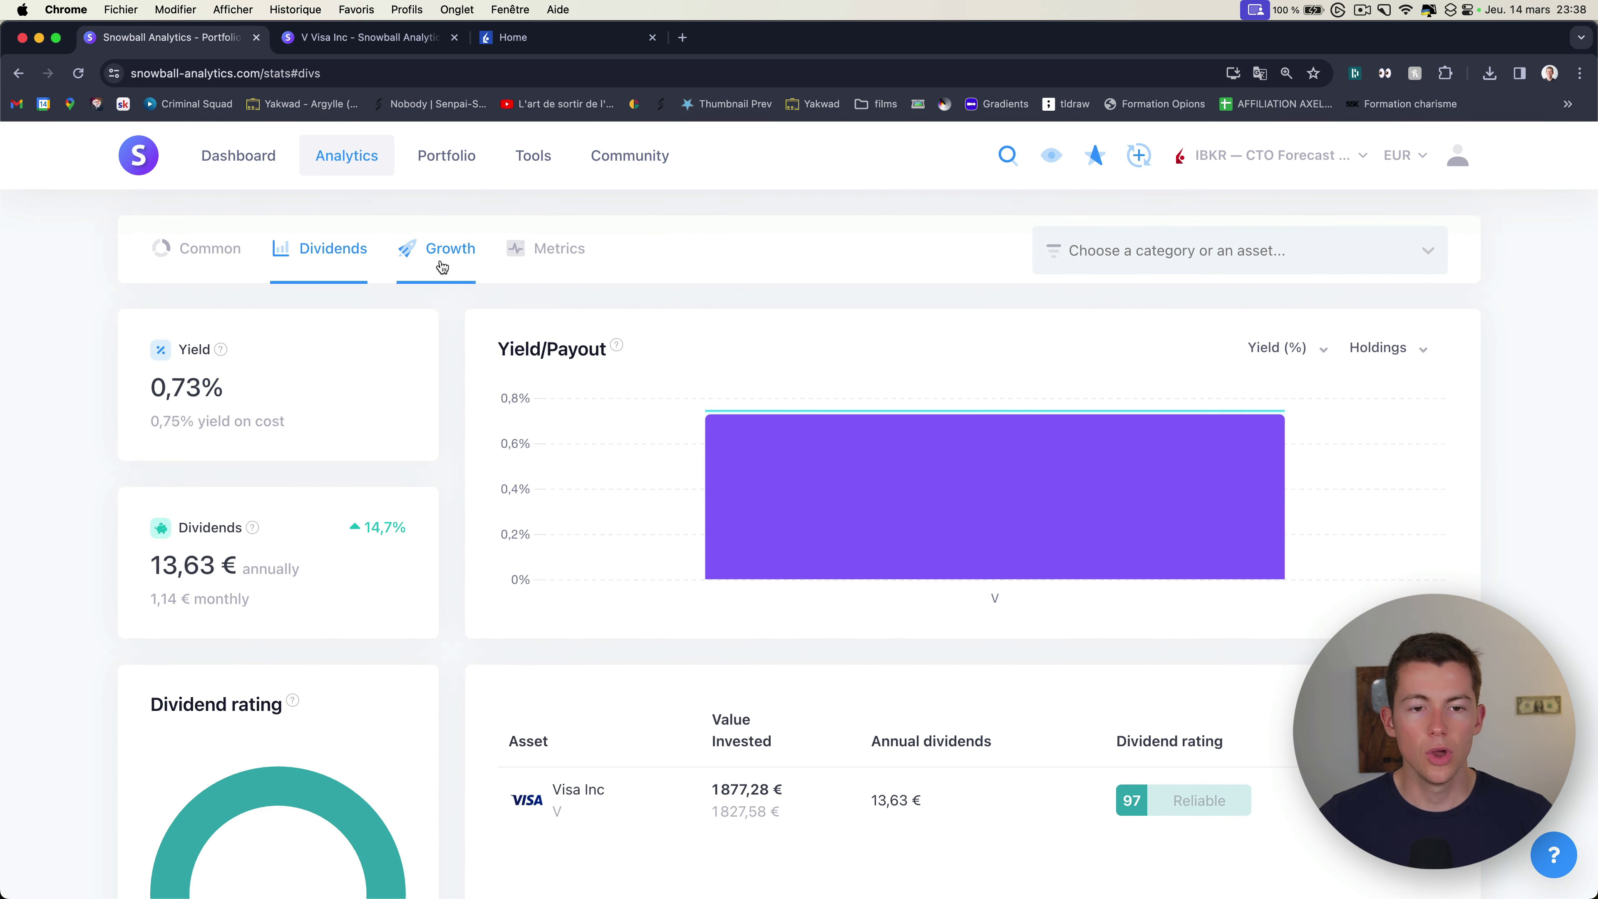
Step: Open the Growth analytics and check which benchmark the portfolio value is compared with
click(440, 259)
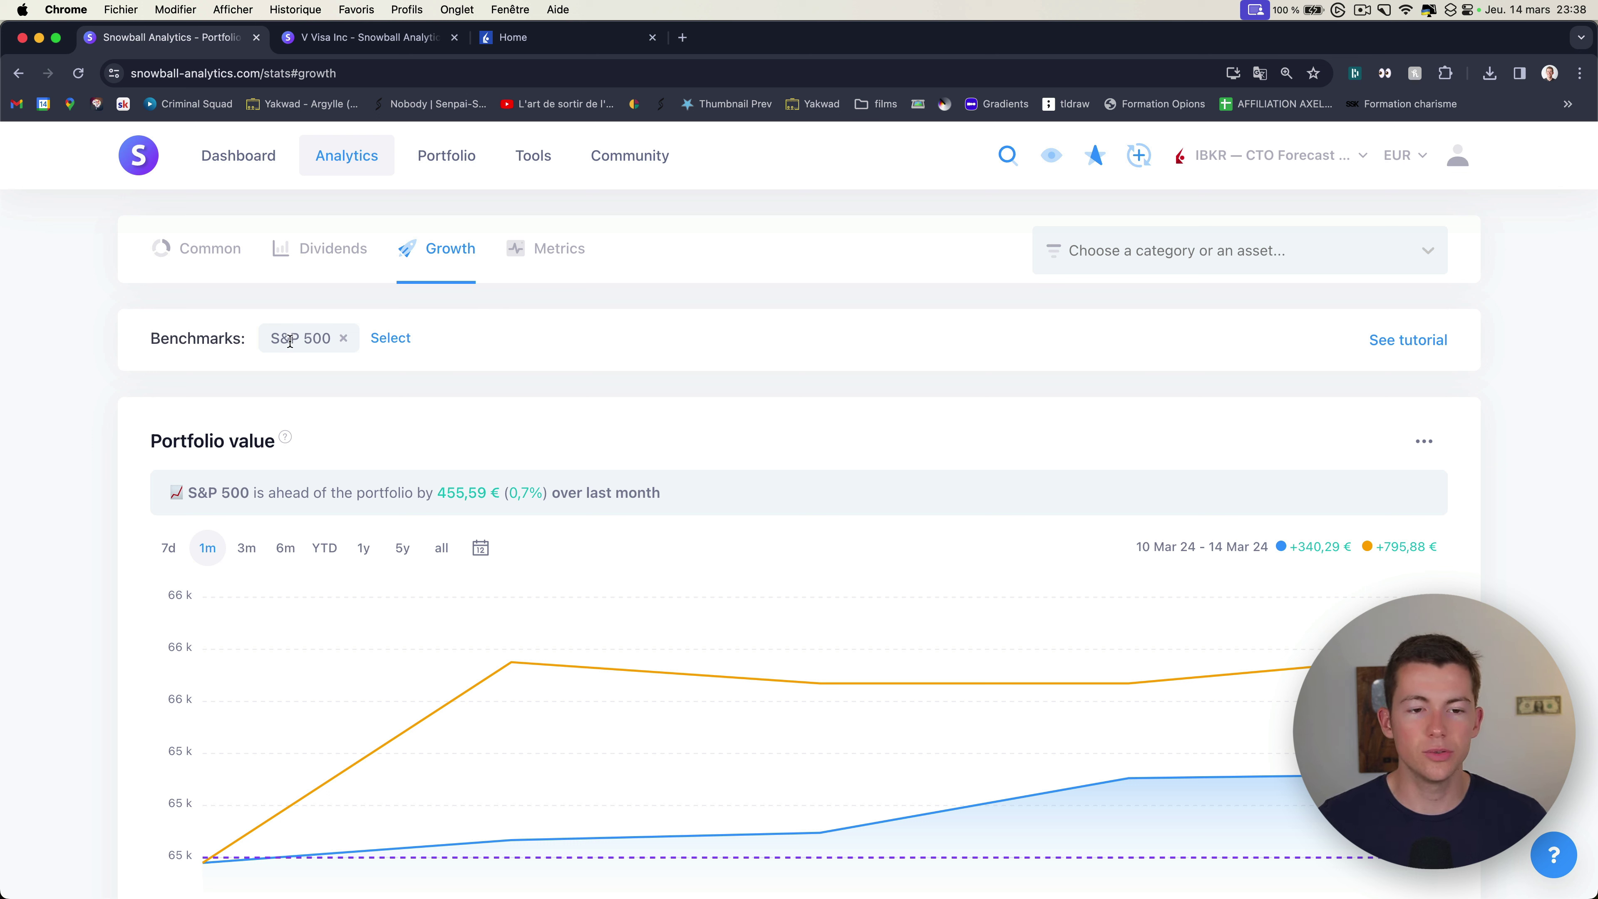
drag(165, 345, 292, 346)
click(311, 343)
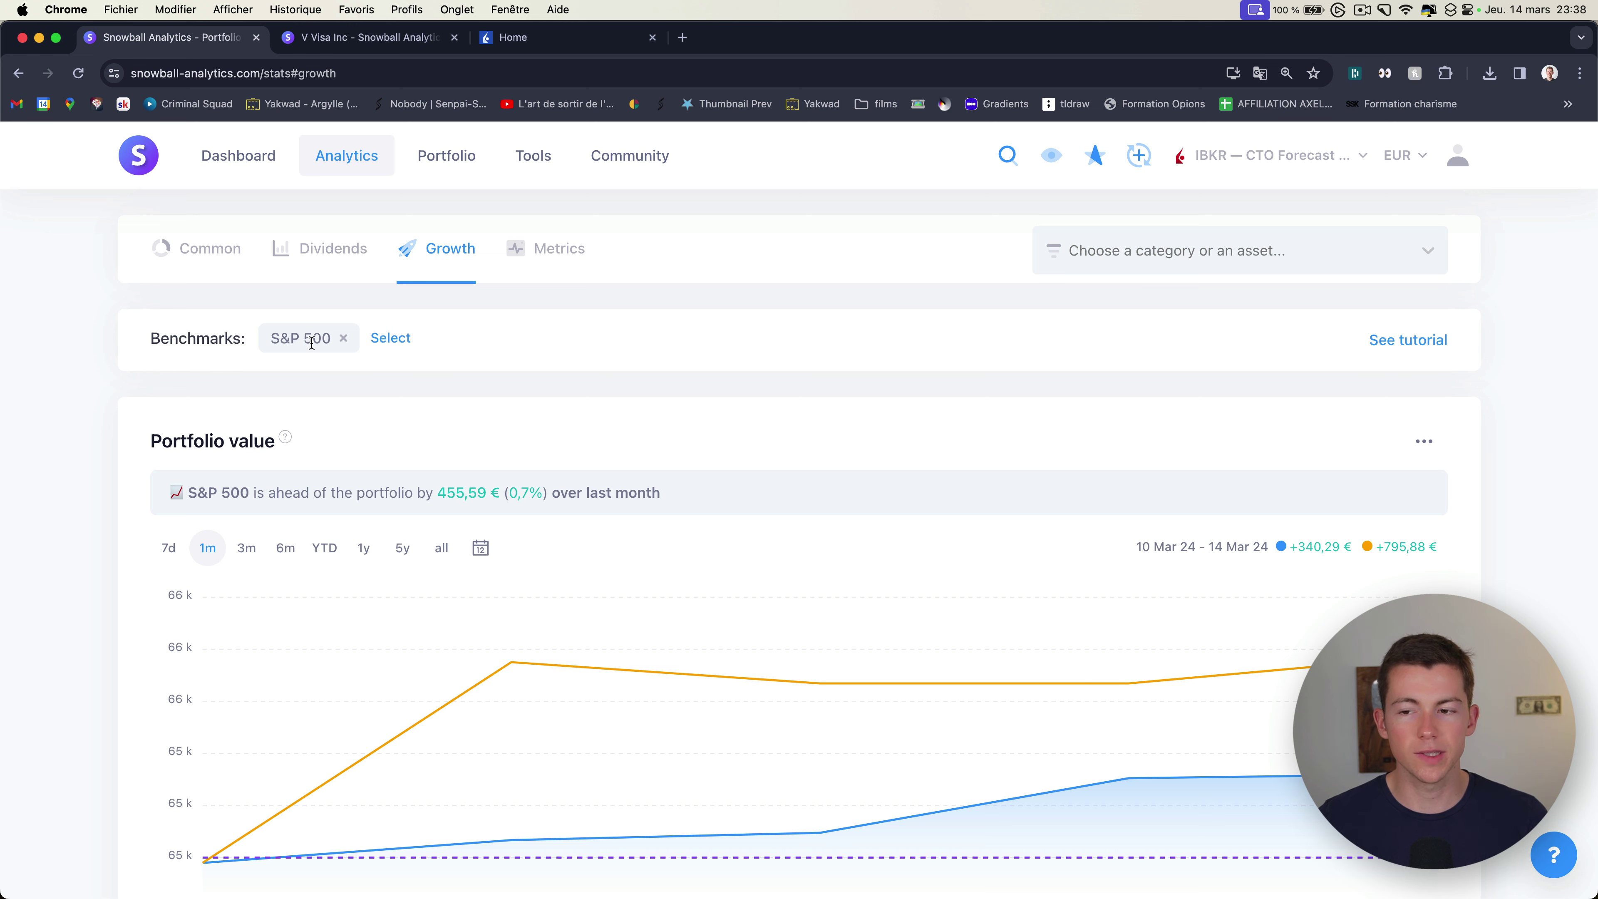
Step: Open the benchmark selection and look through the ticker search and the US and World index funds
click(388, 339)
click(498, 376)
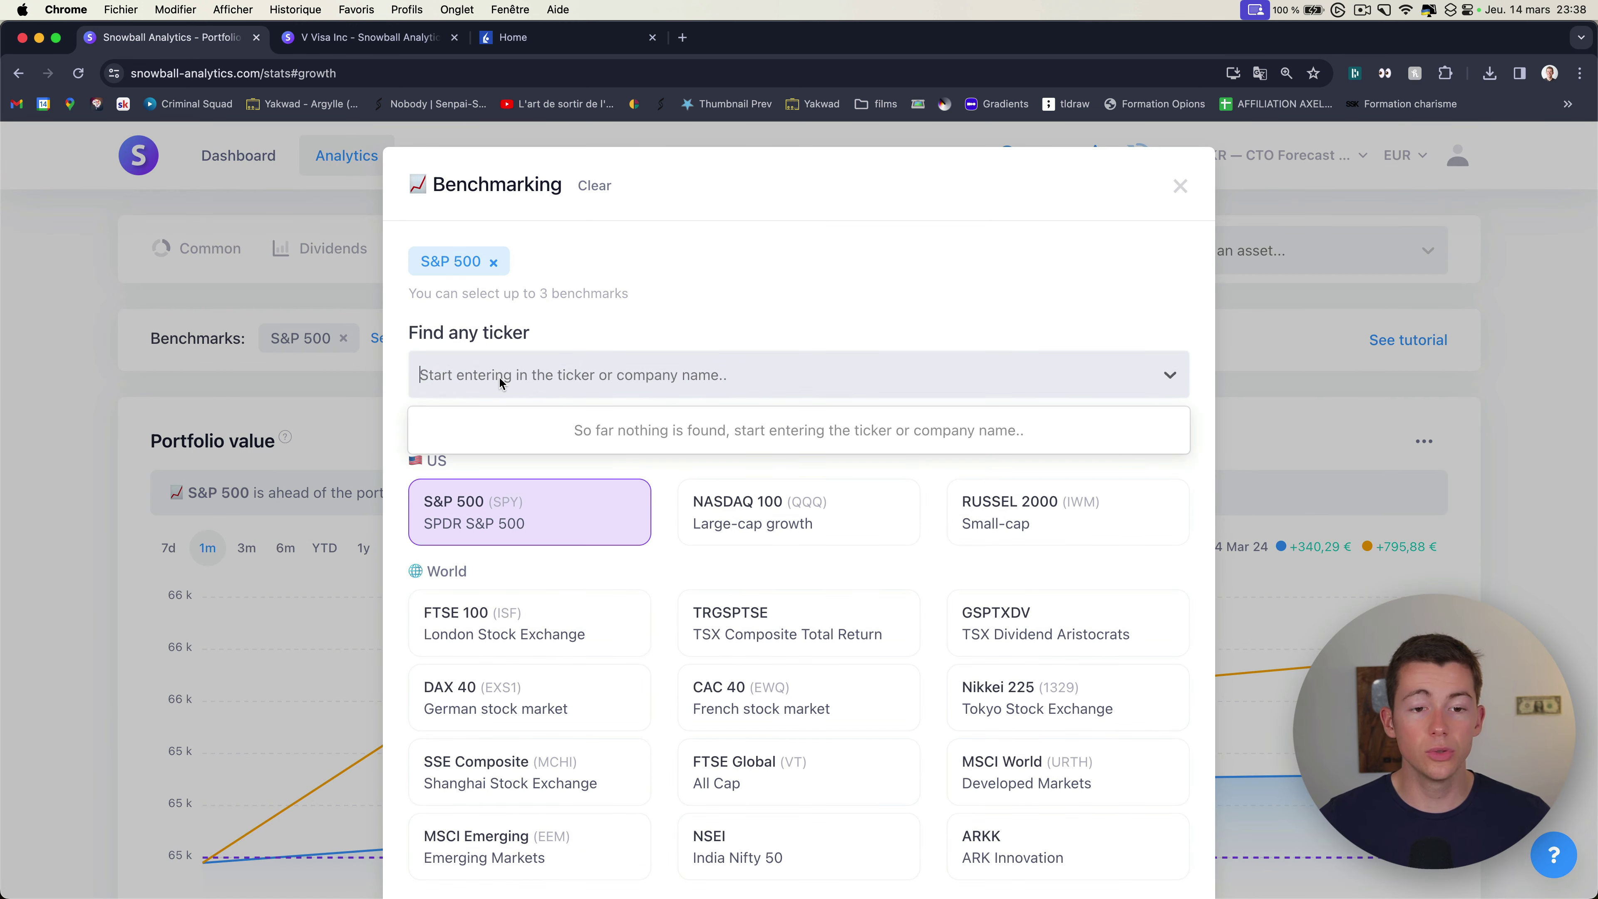
scroll(629, 503, down, 1)
click(793, 530)
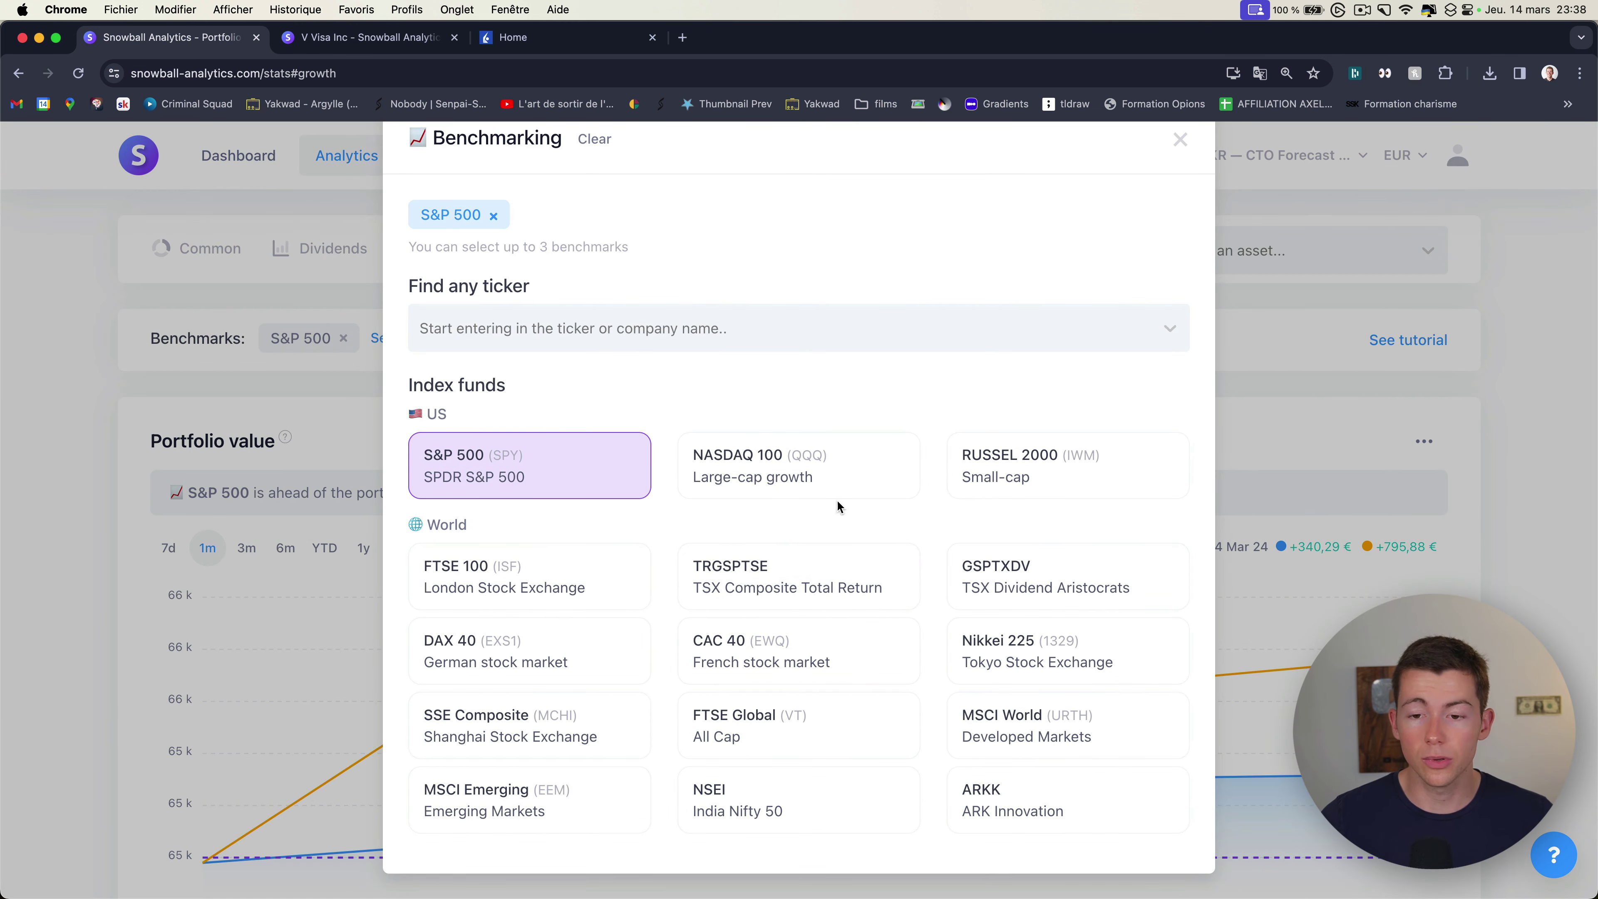
scroll(755, 551, down, 3)
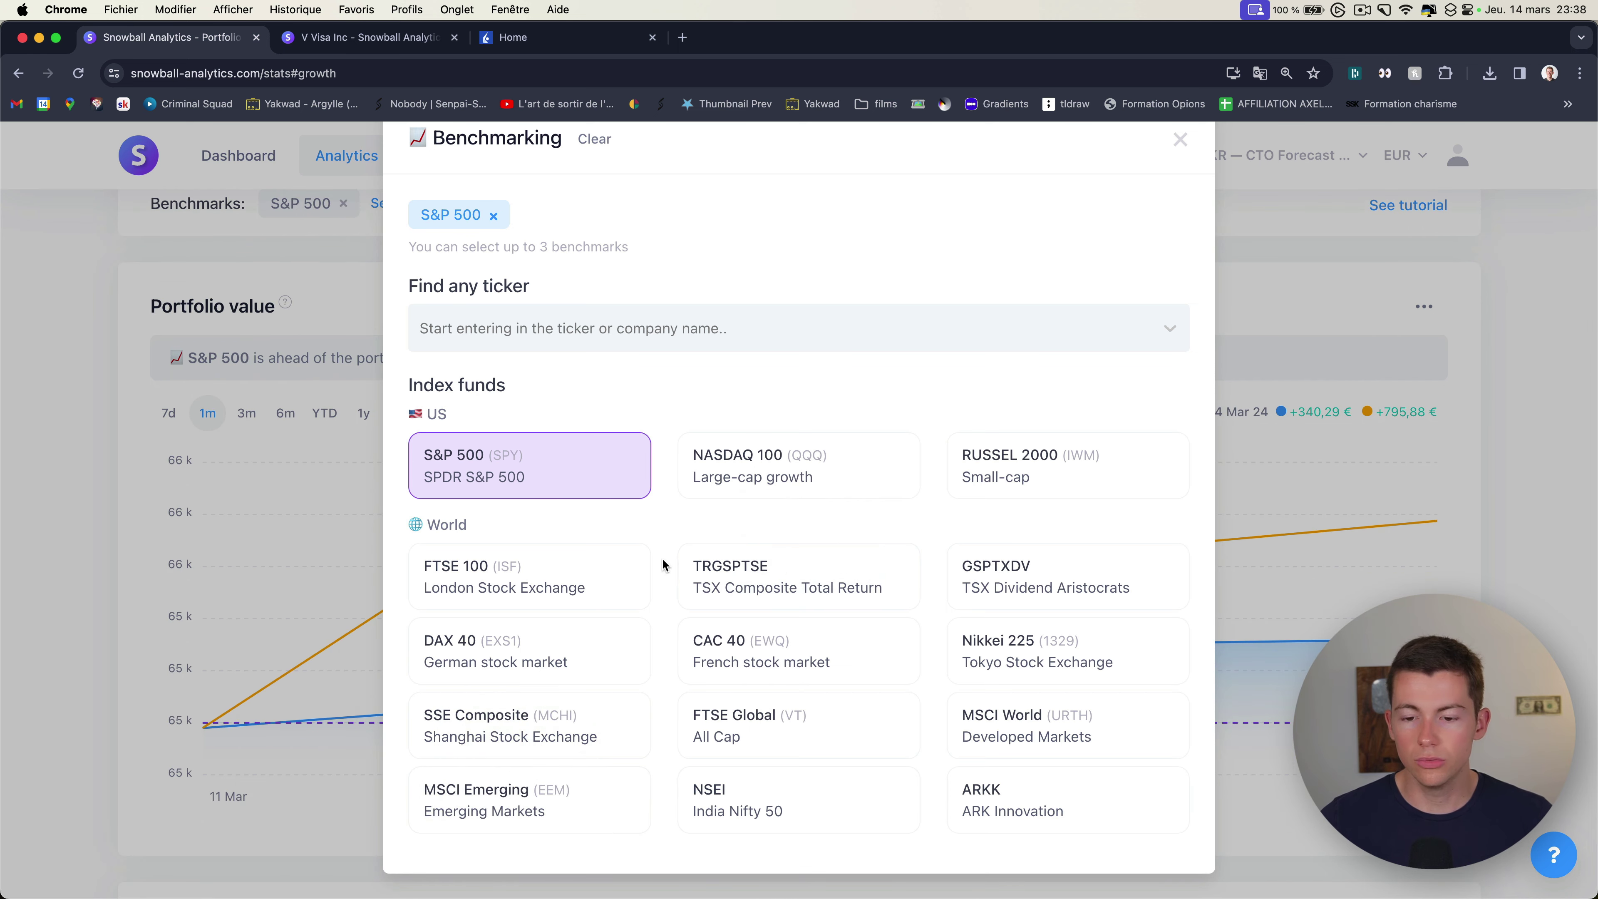
scroll(697, 573, up, 1)
Step: Search for "totalener", add TotalEnergies SE (TTE, US) as a benchmark and remove the S&P 500 benchmark
click(532, 389)
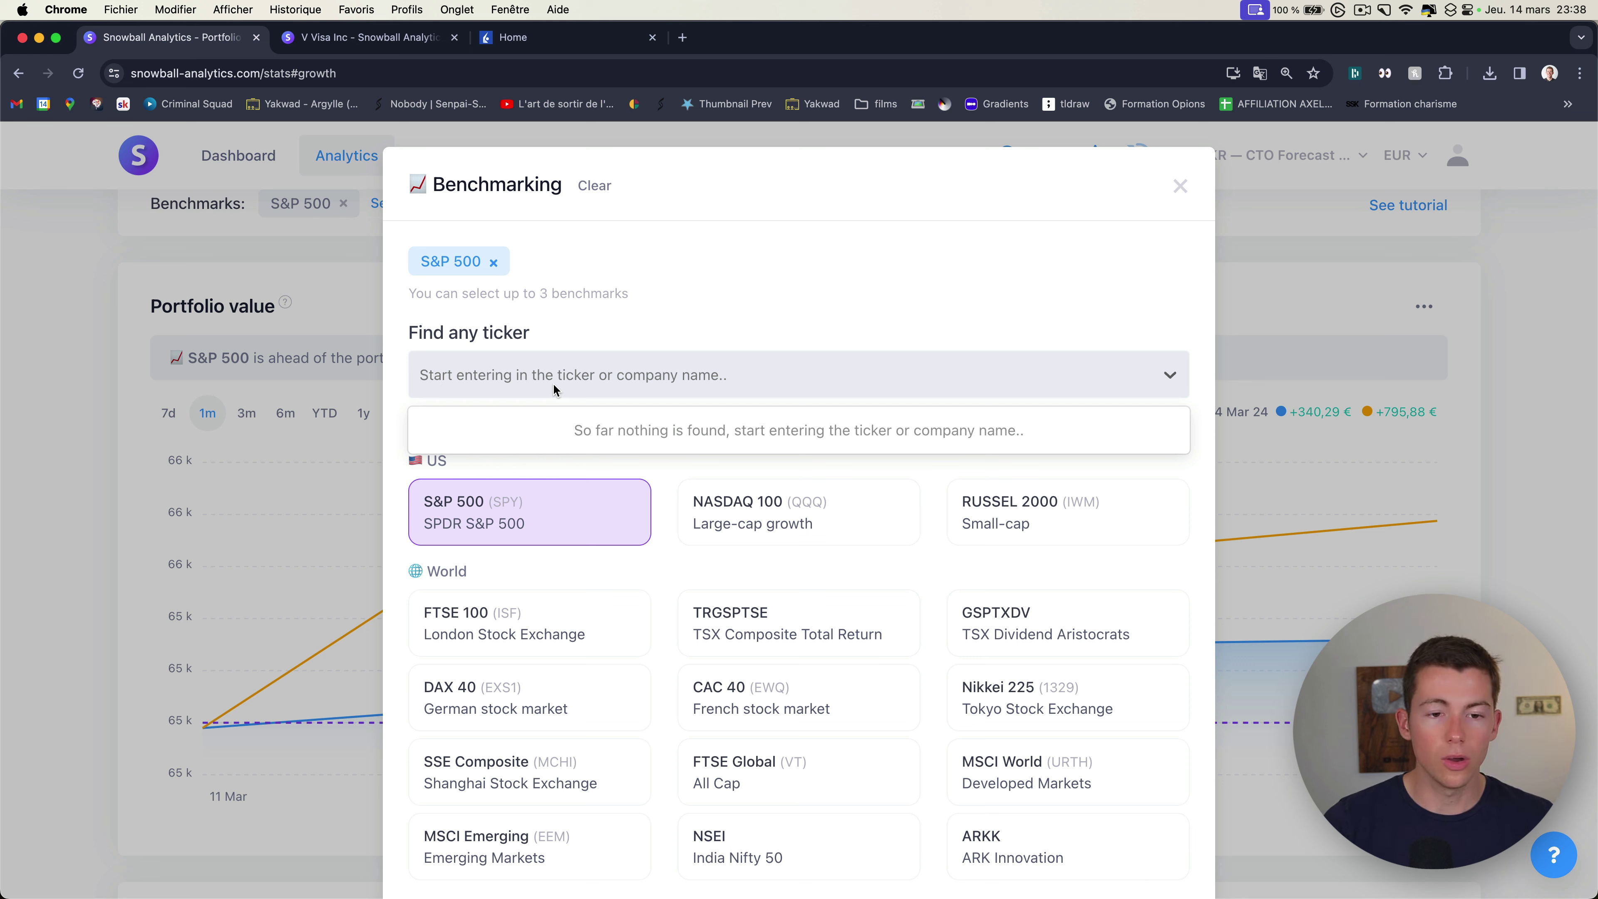
text(tota)
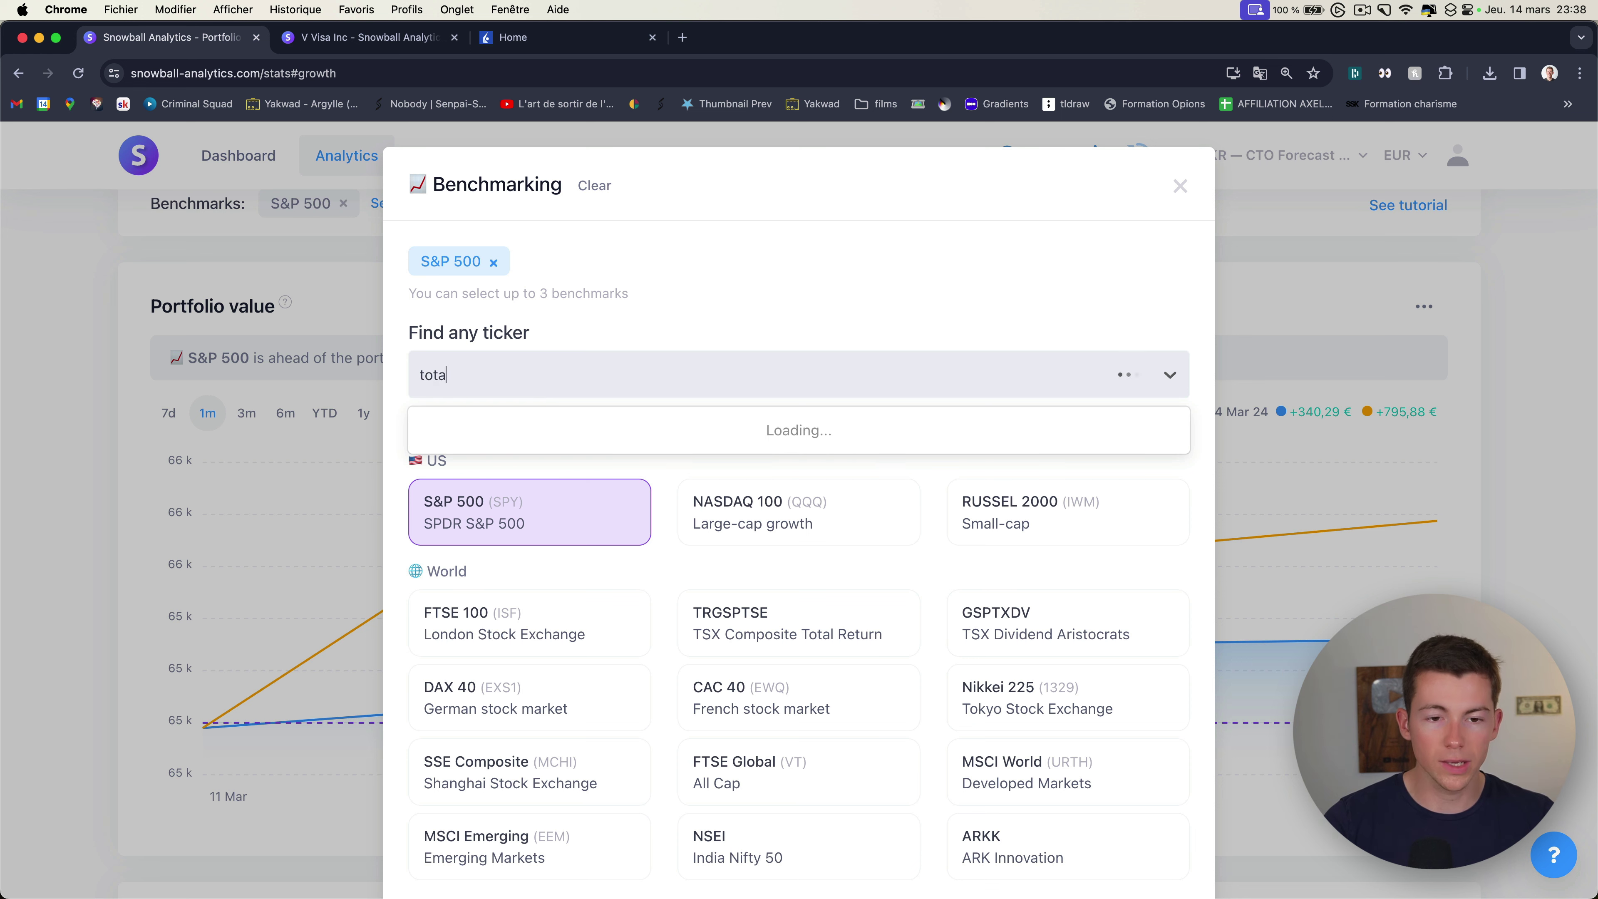
text(lener)
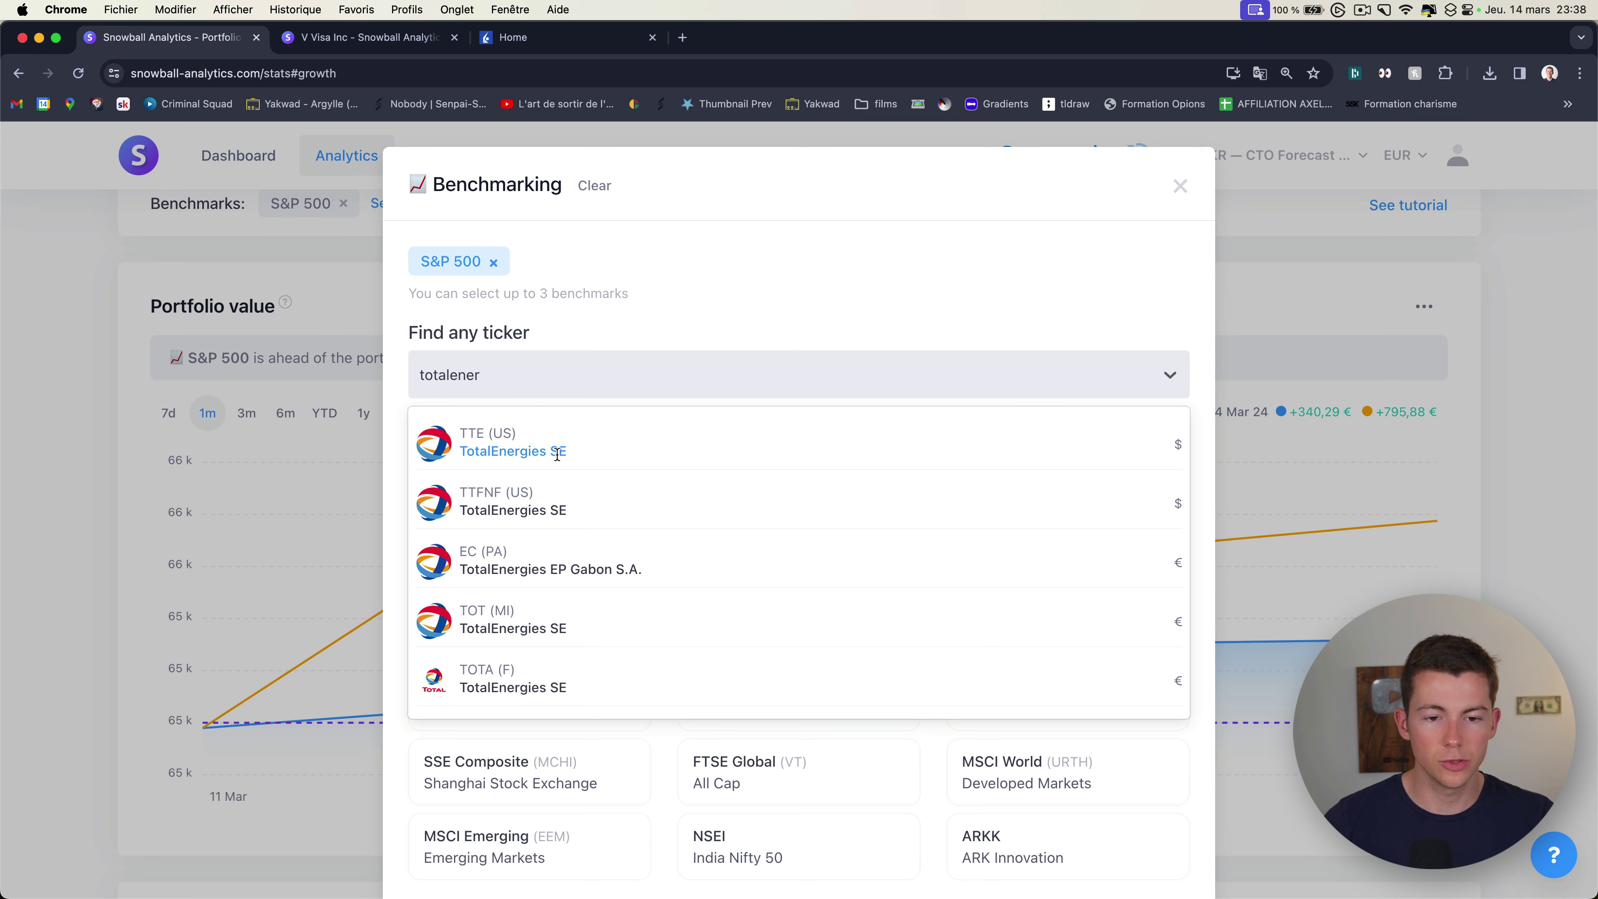
click(497, 446)
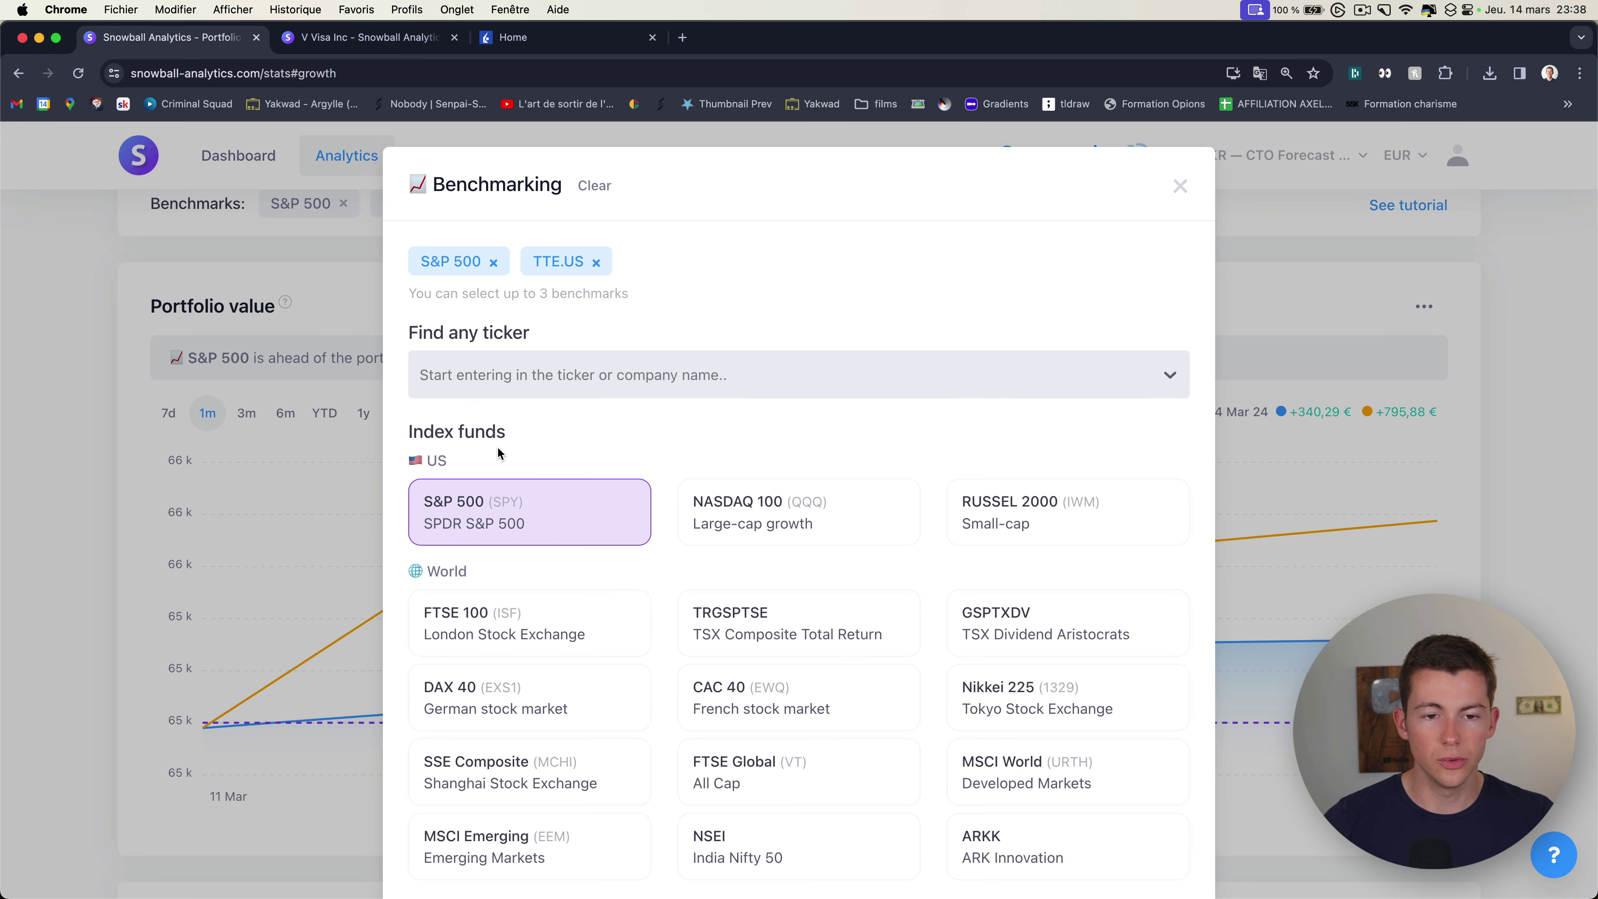
click(494, 261)
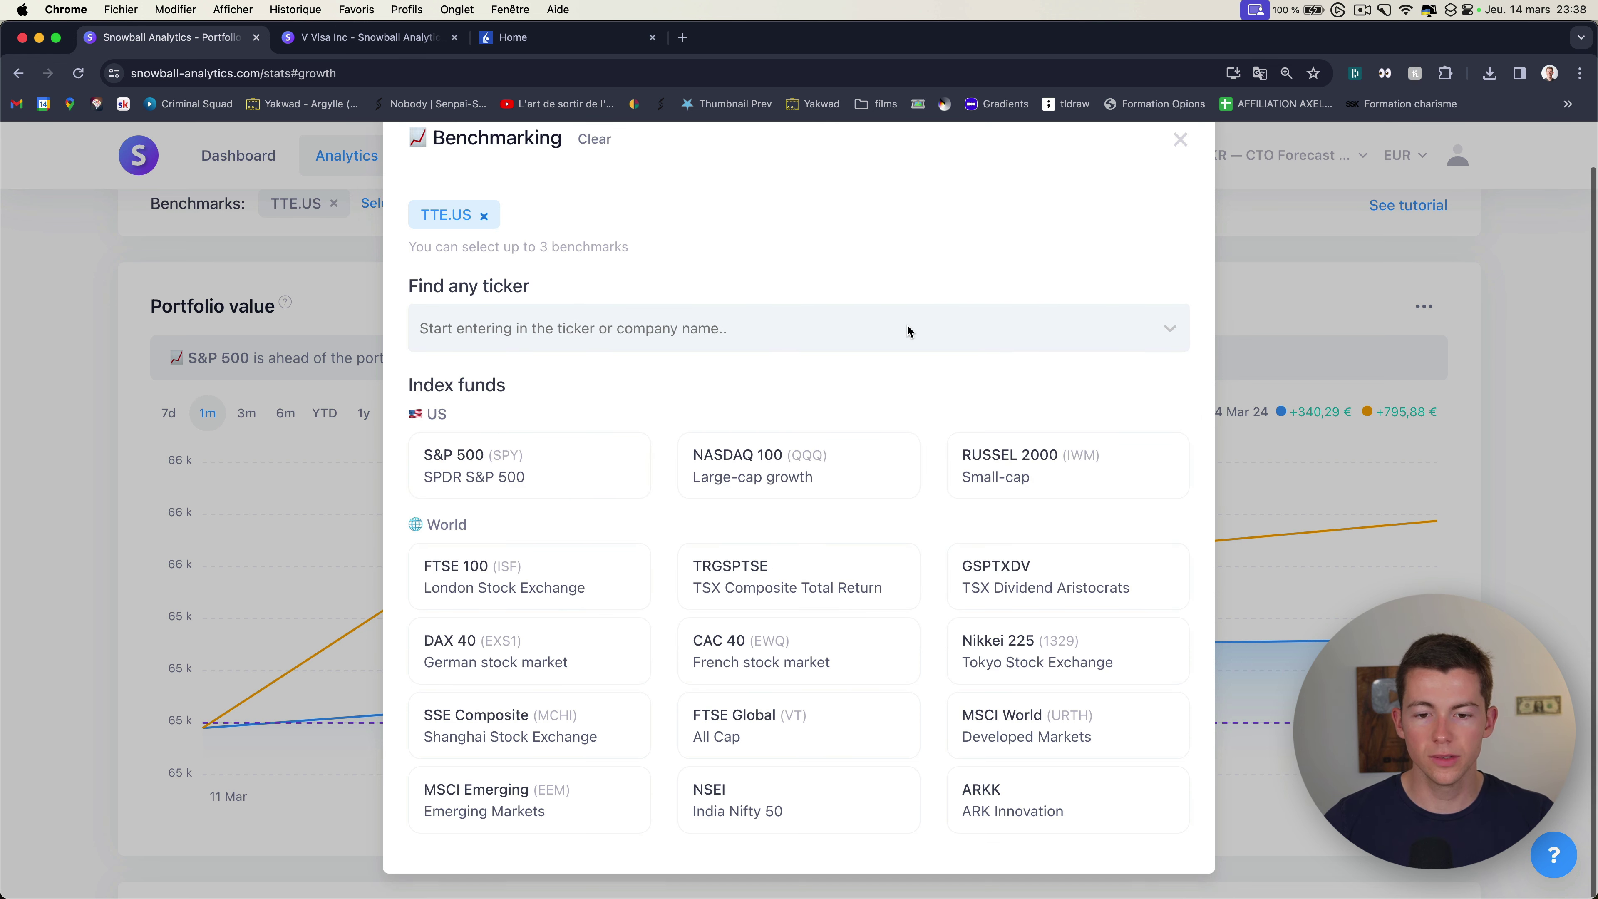
click(1177, 186)
Step: Examine the one-month portfolio value chart comparing the portfolio, TTE.US and the invested amount
scroll(798, 392, up, 3)
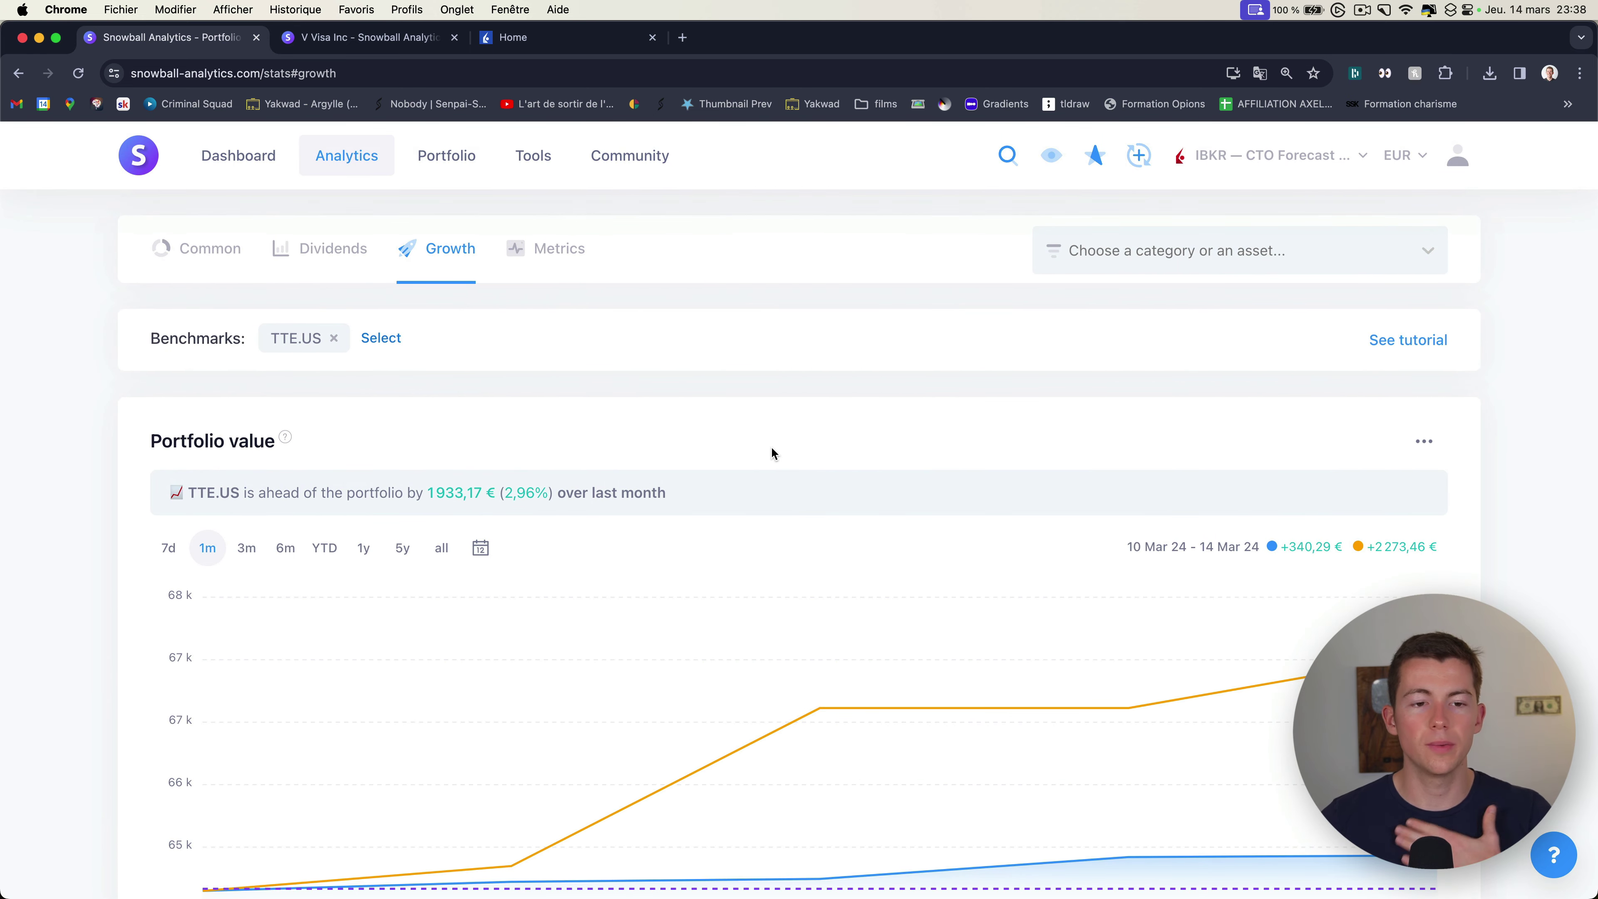
scroll(780, 446, down, 1)
scroll(503, 583, down, 4)
scroll(428, 592, down, 1)
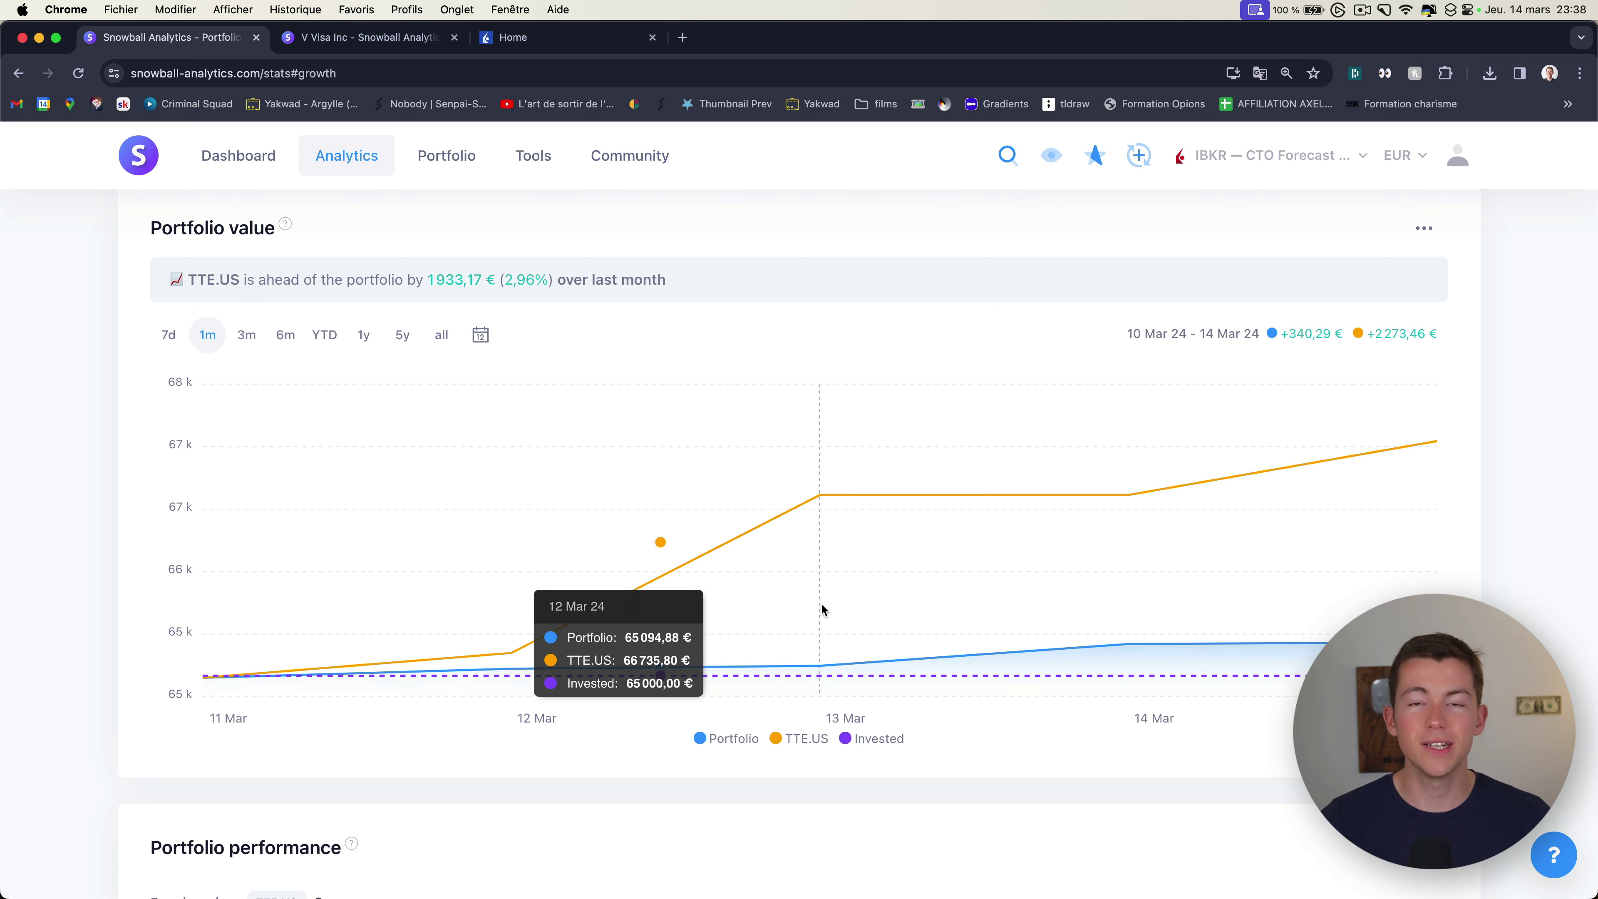
scroll(827, 601, up, 1)
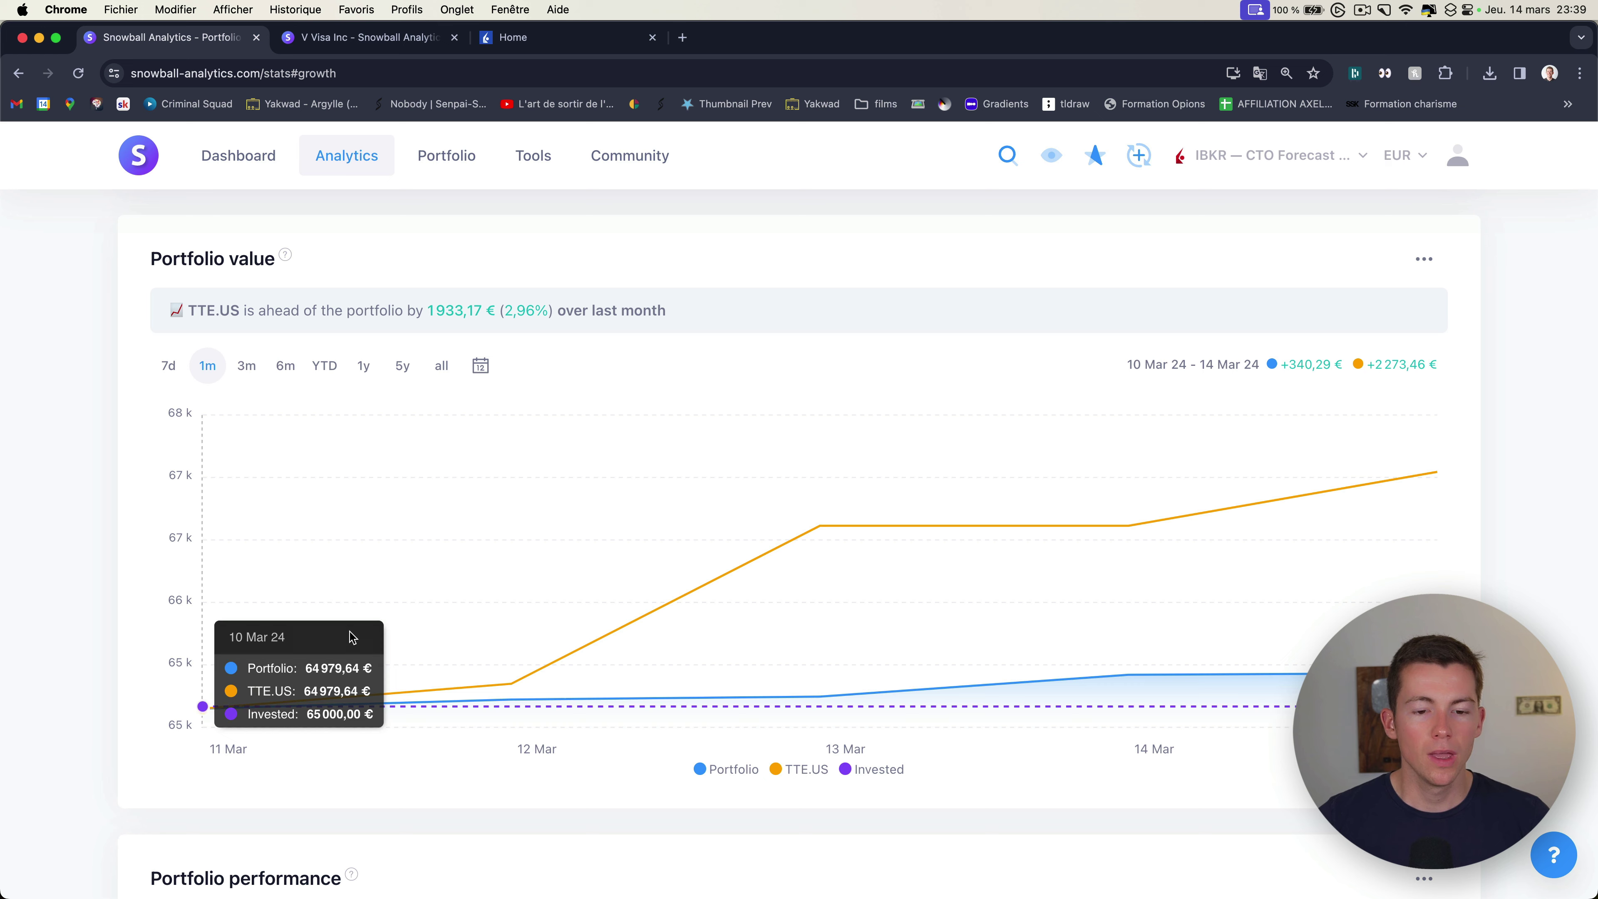
Step: Examine the IBKR portfolio's value, portfolio performance, dynamics of returns and holdings performance charts in the Growth analytics
scroll(1211, 601, up, 3)
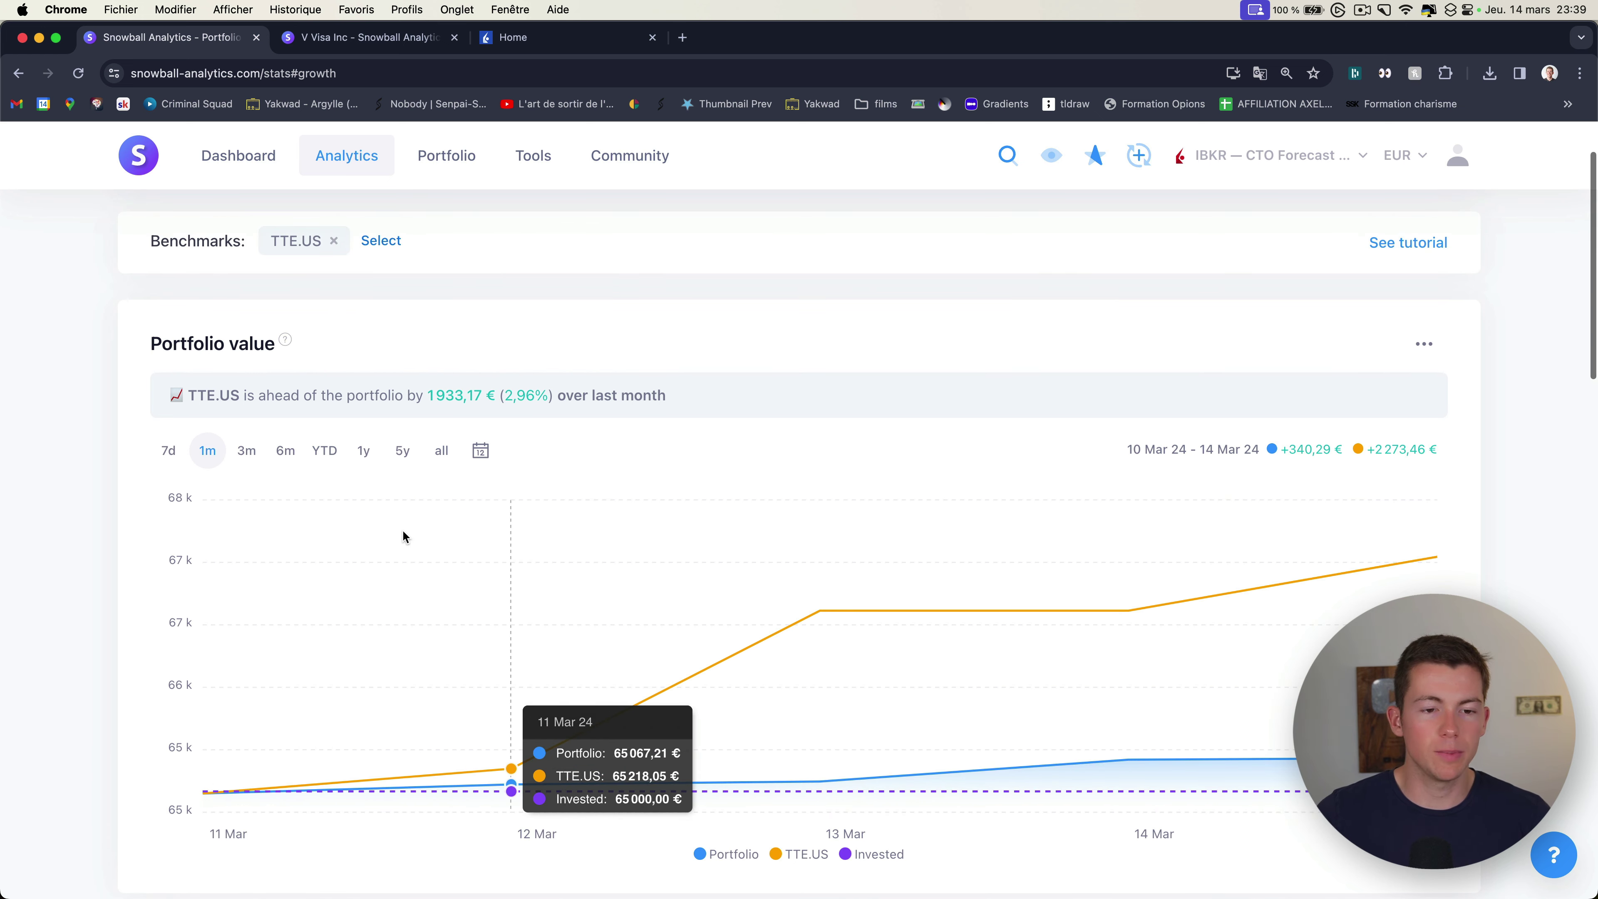
scroll(1141, 397, down, 15)
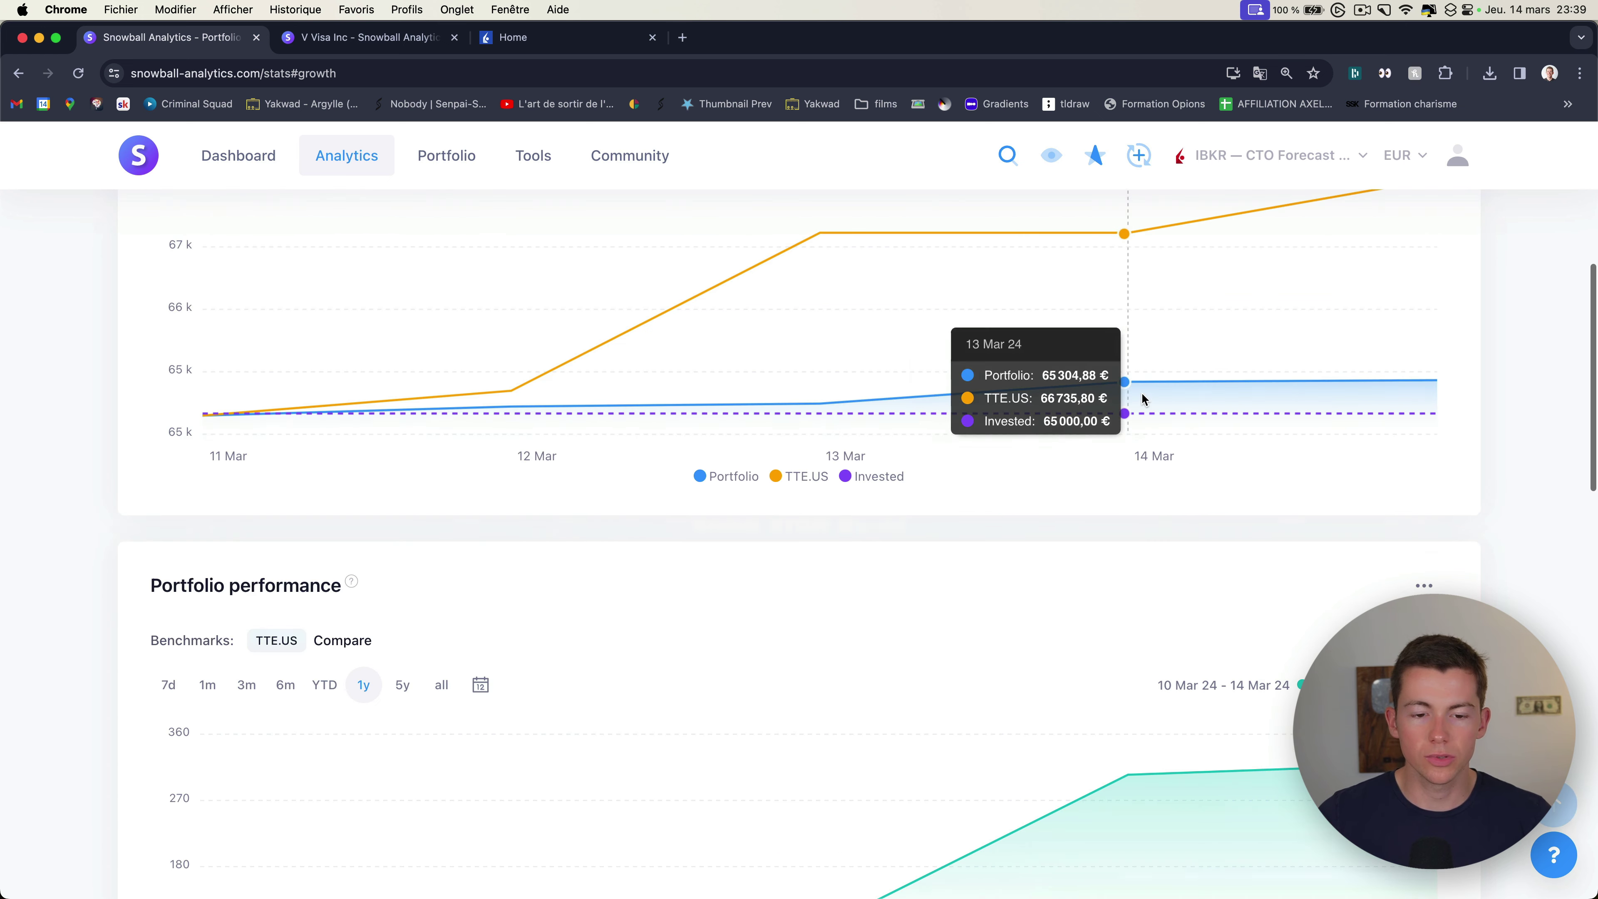
scroll(291, 333, down, 4)
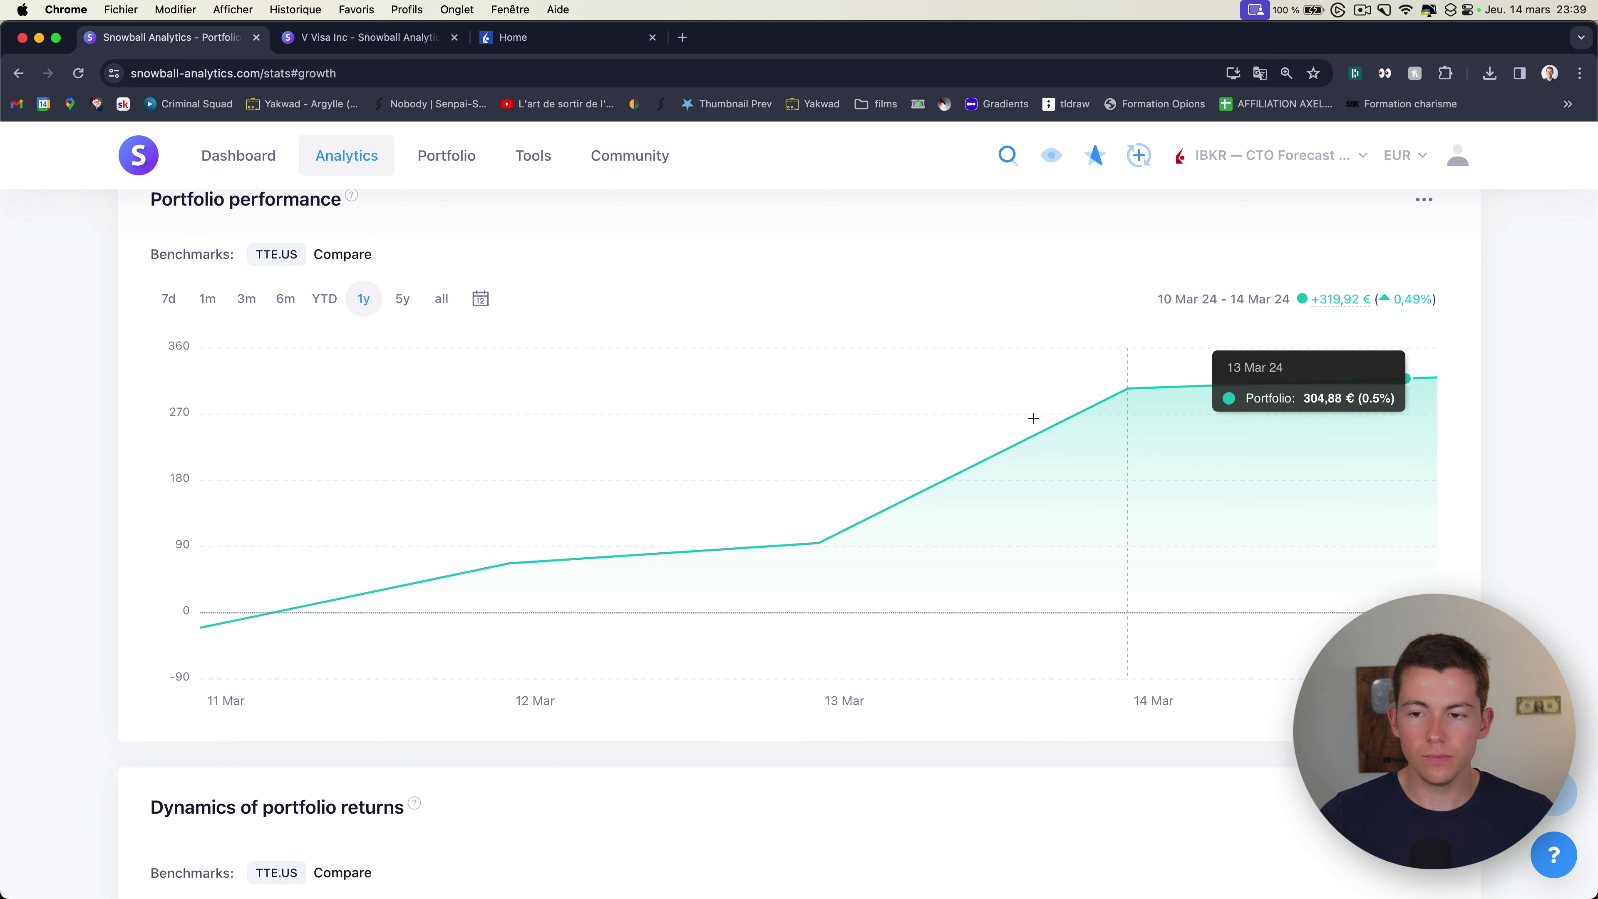
scroll(1034, 418, down, 4)
scroll(1034, 418, down, 9)
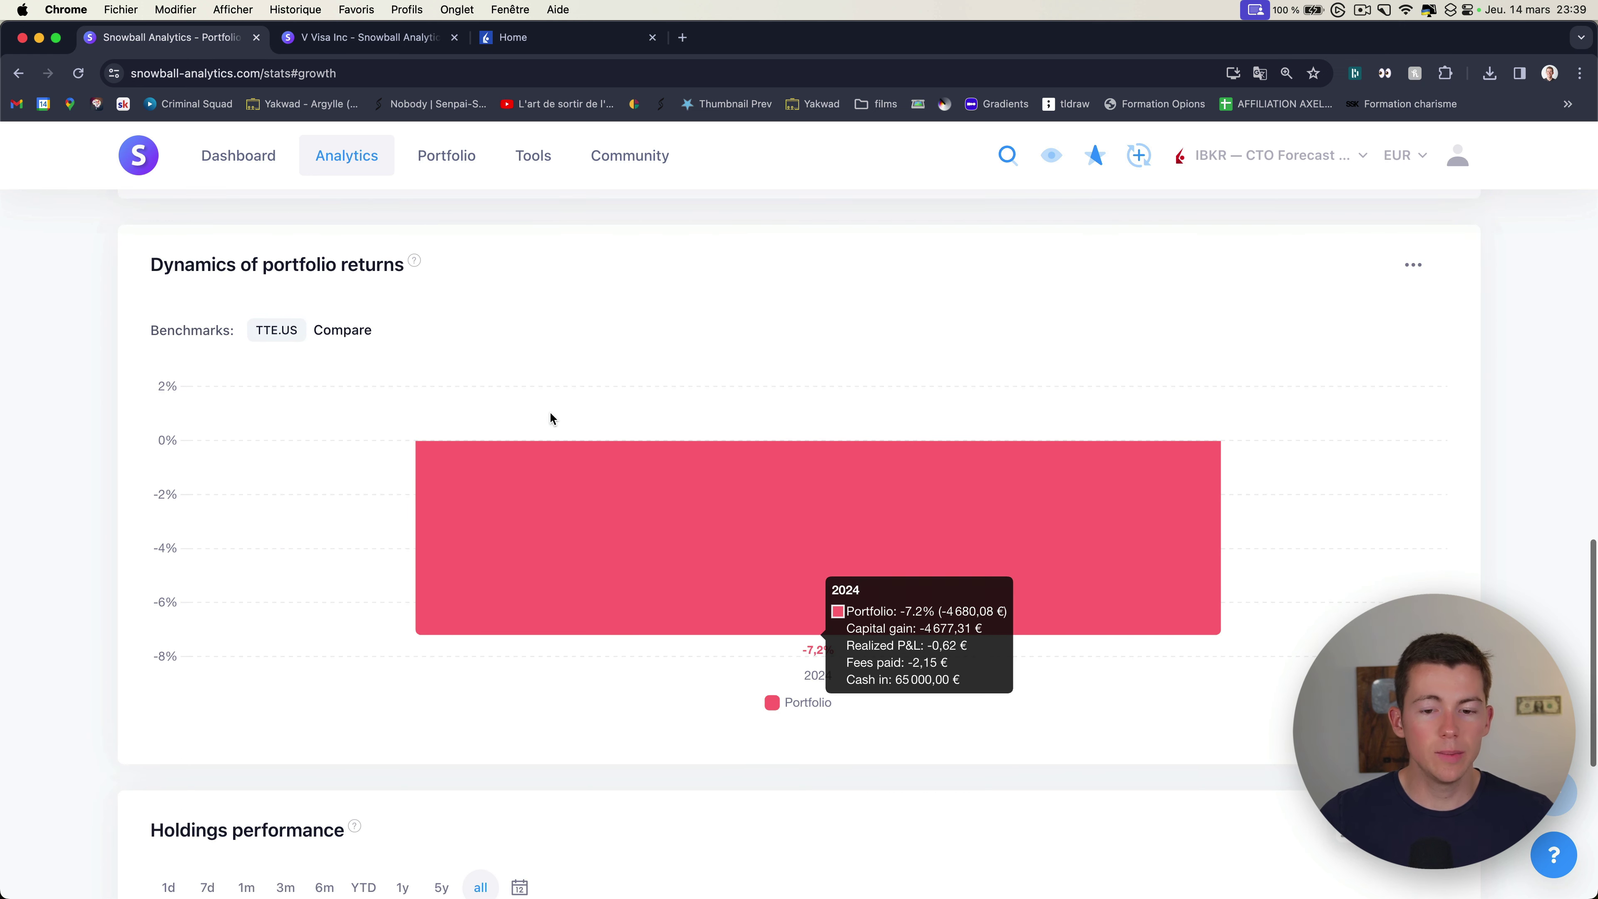
scroll(617, 466, down, 1)
scroll(1118, 481, up, 2)
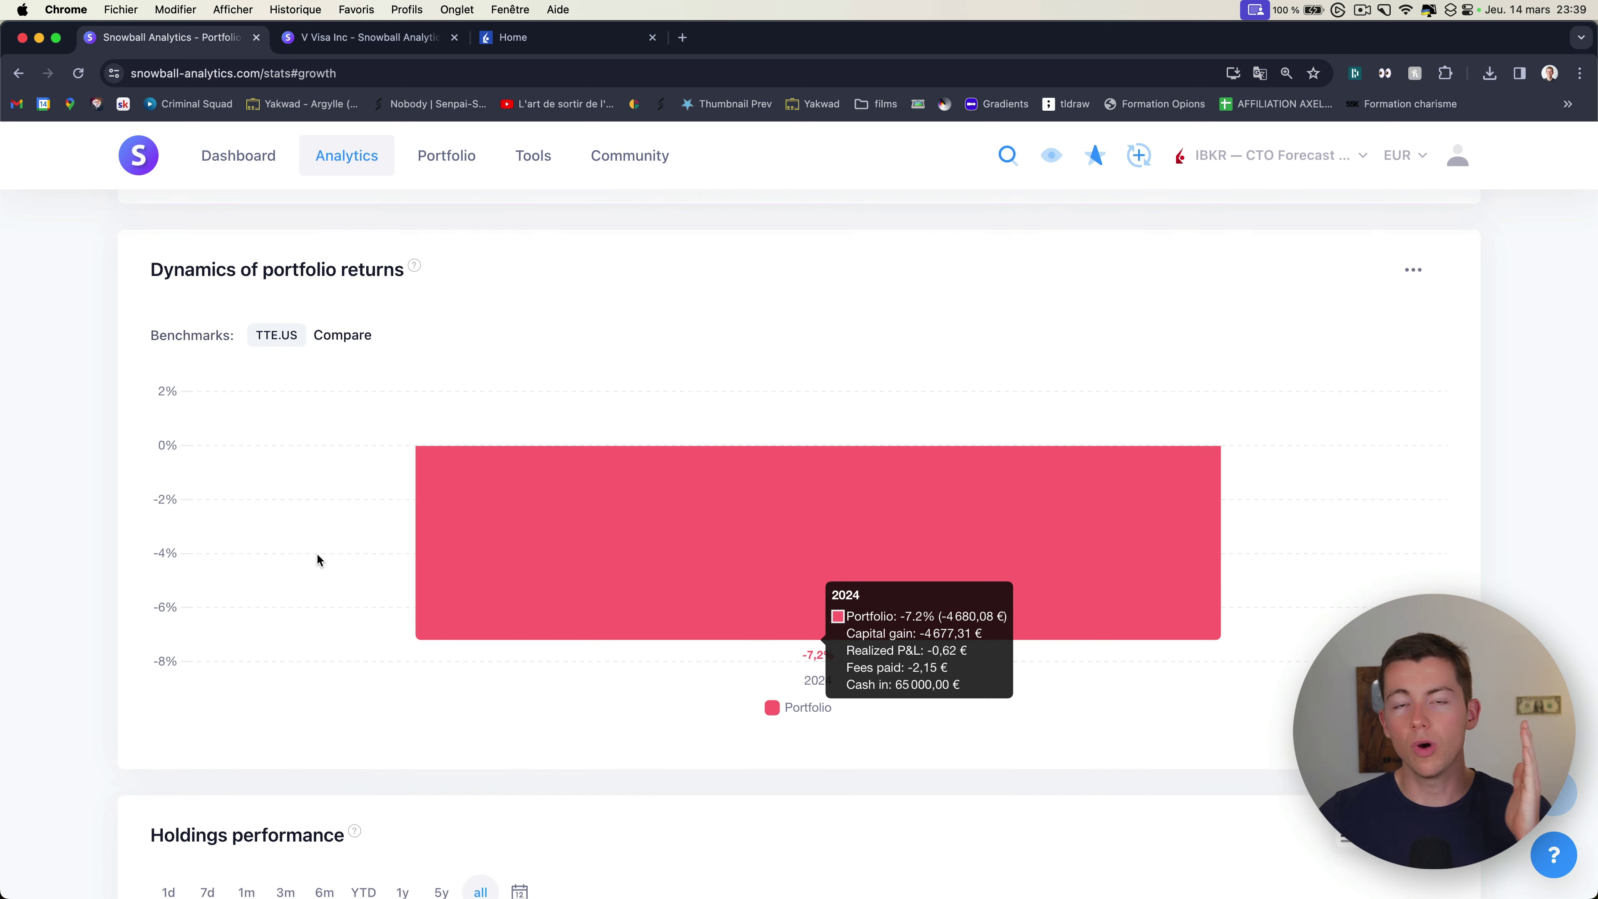
scroll(692, 542, down, 3)
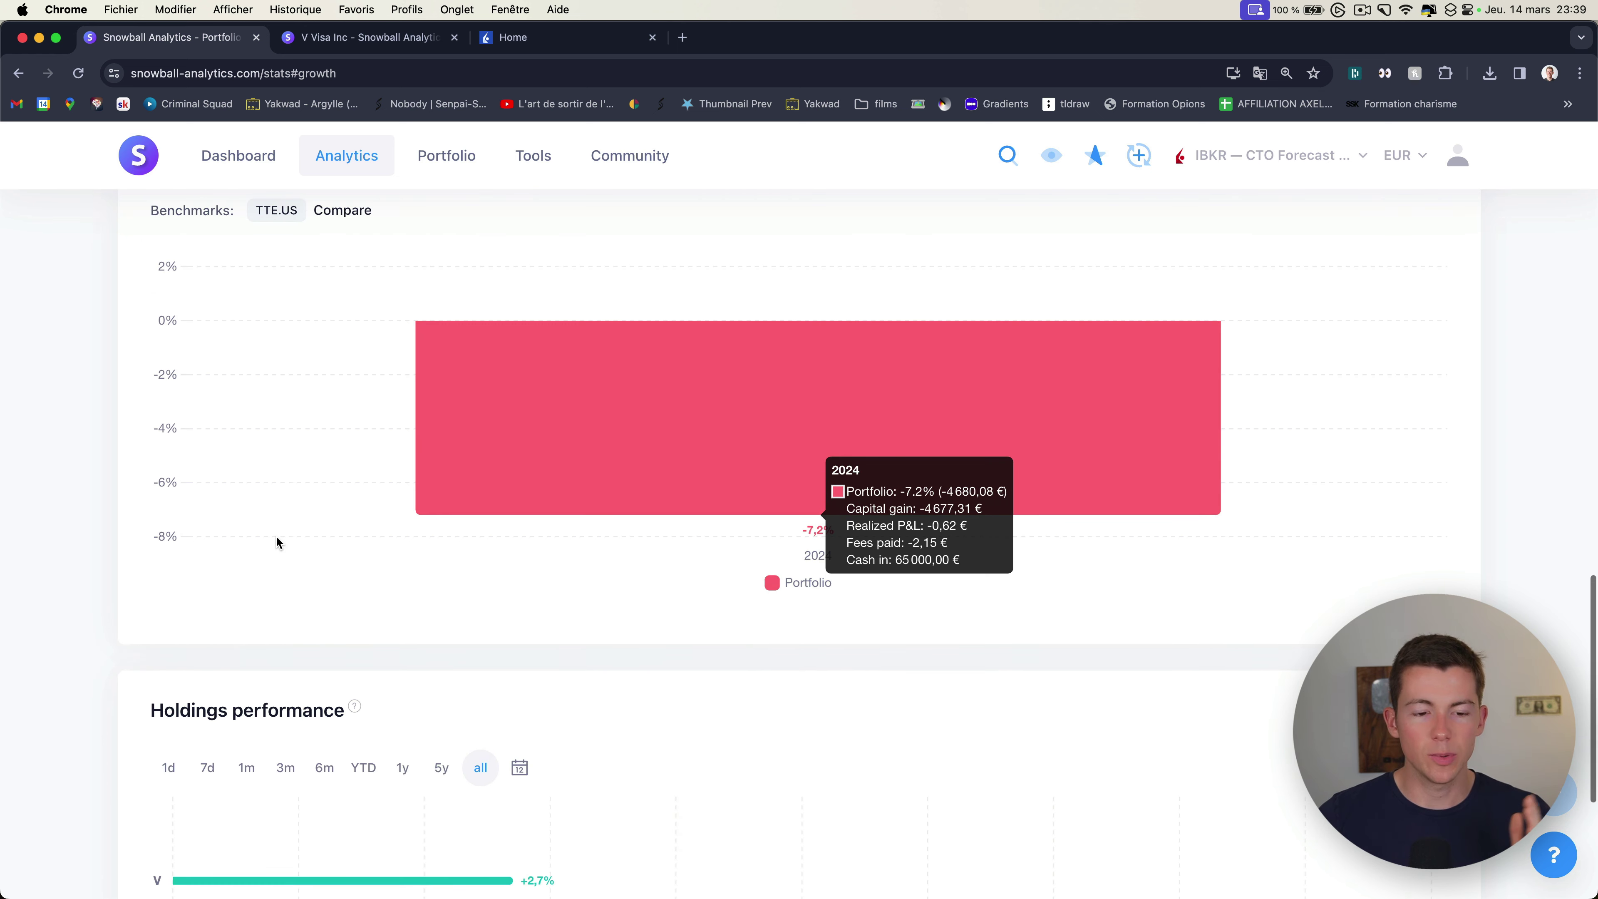
scroll(277, 541, down, 7)
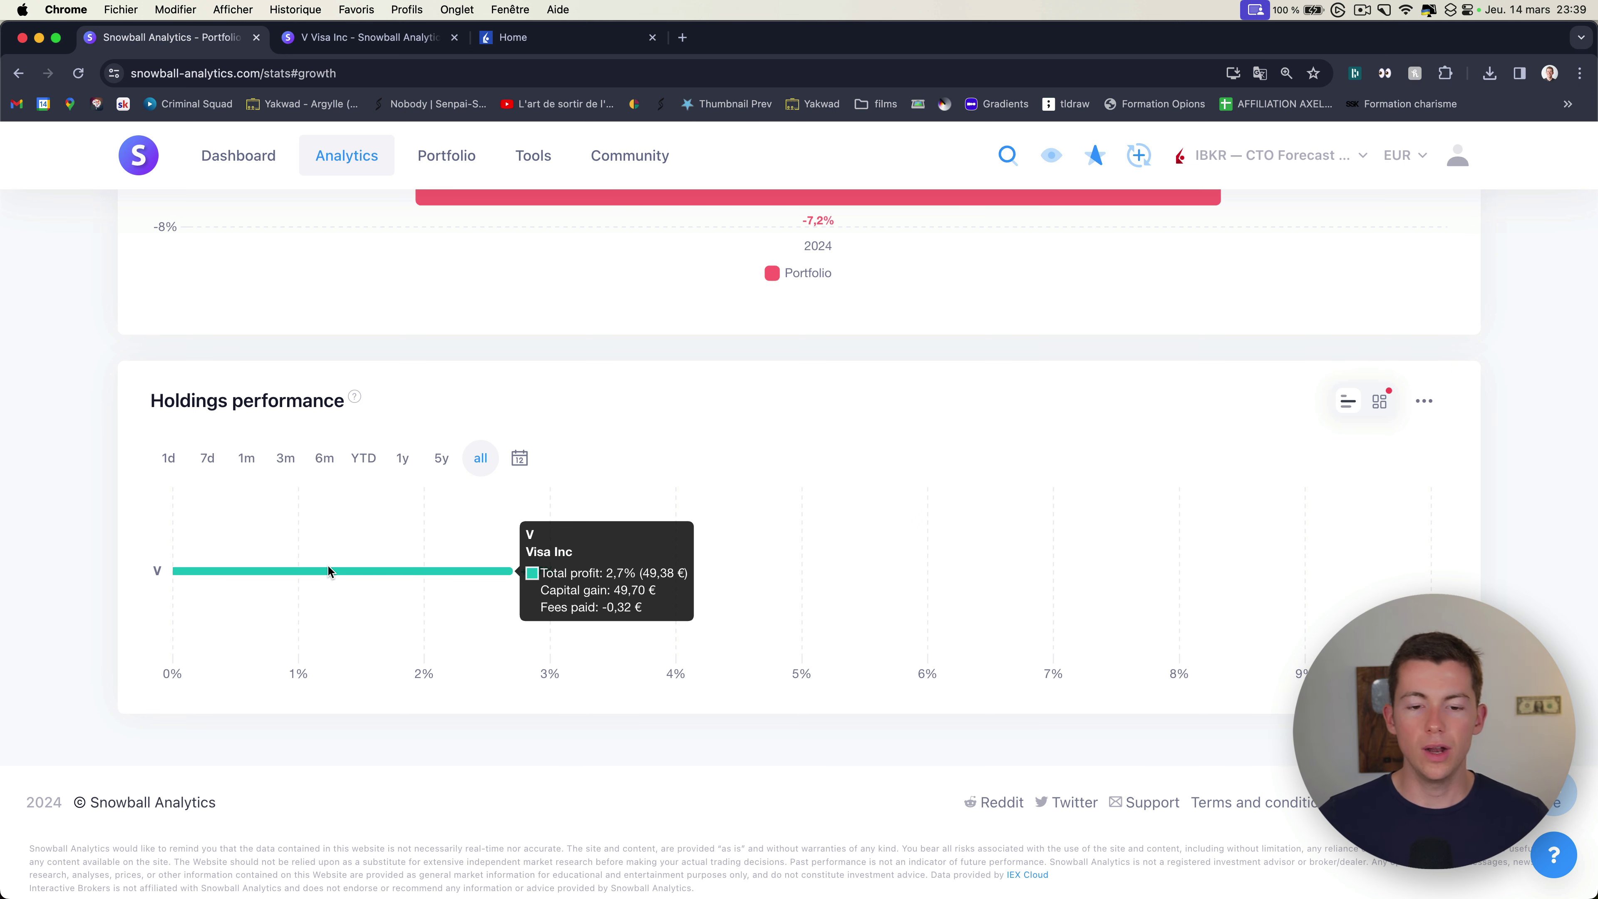
Step: Return to the dashboard, leave the brokerage connection setup and switch to the portfolio named Portfolio demo version
scroll(279, 492, up, 20)
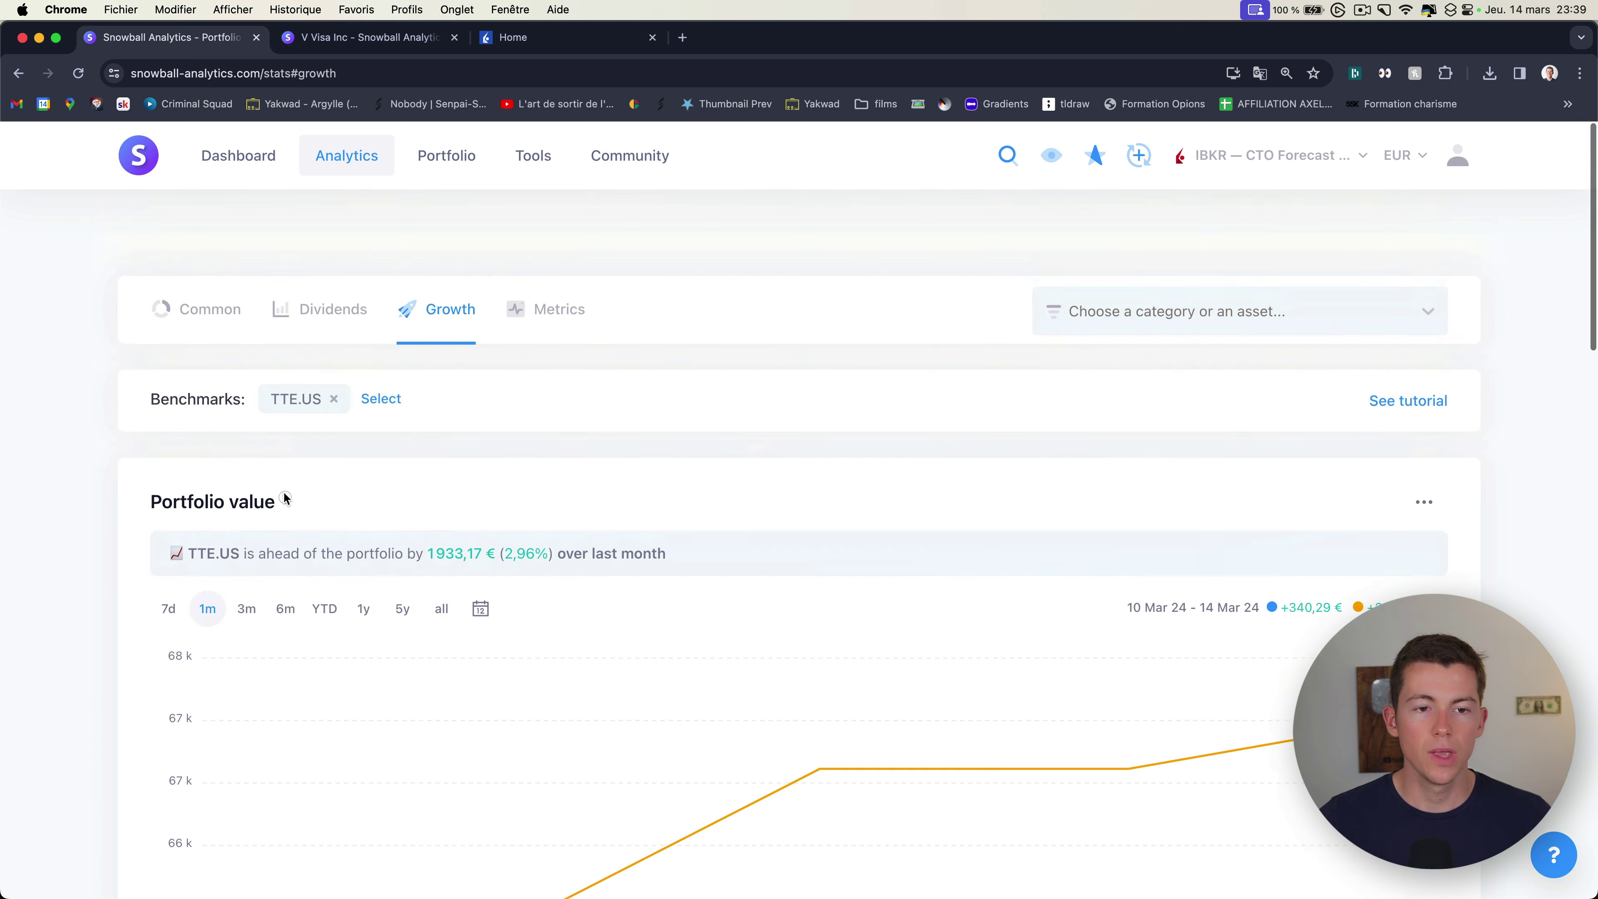
click(238, 168)
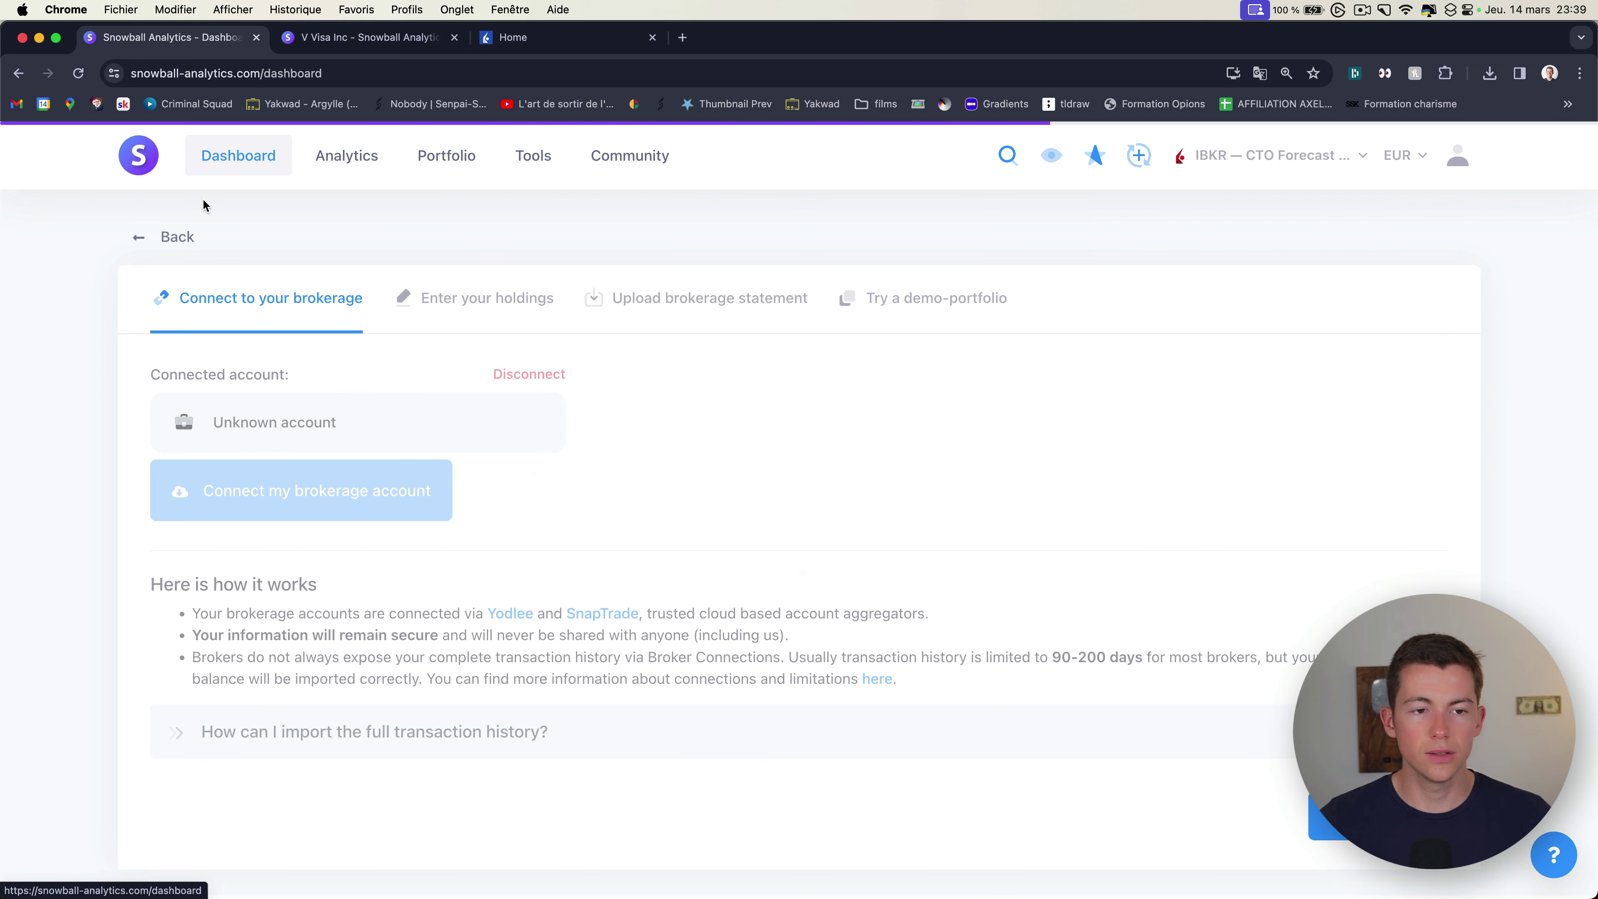
click(168, 240)
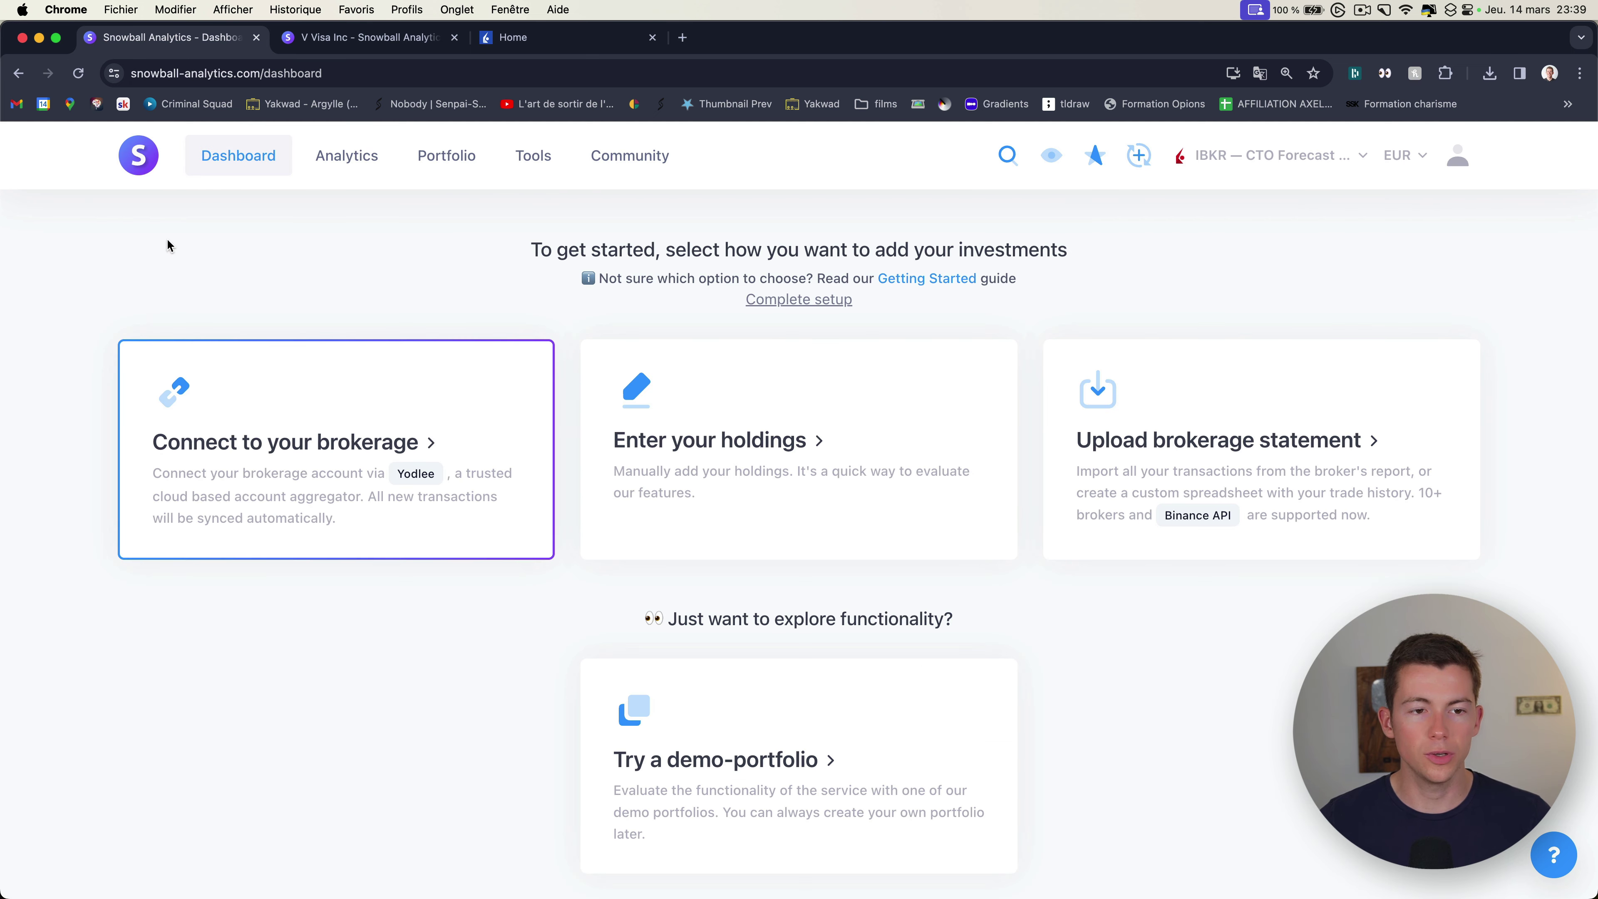
click(1271, 155)
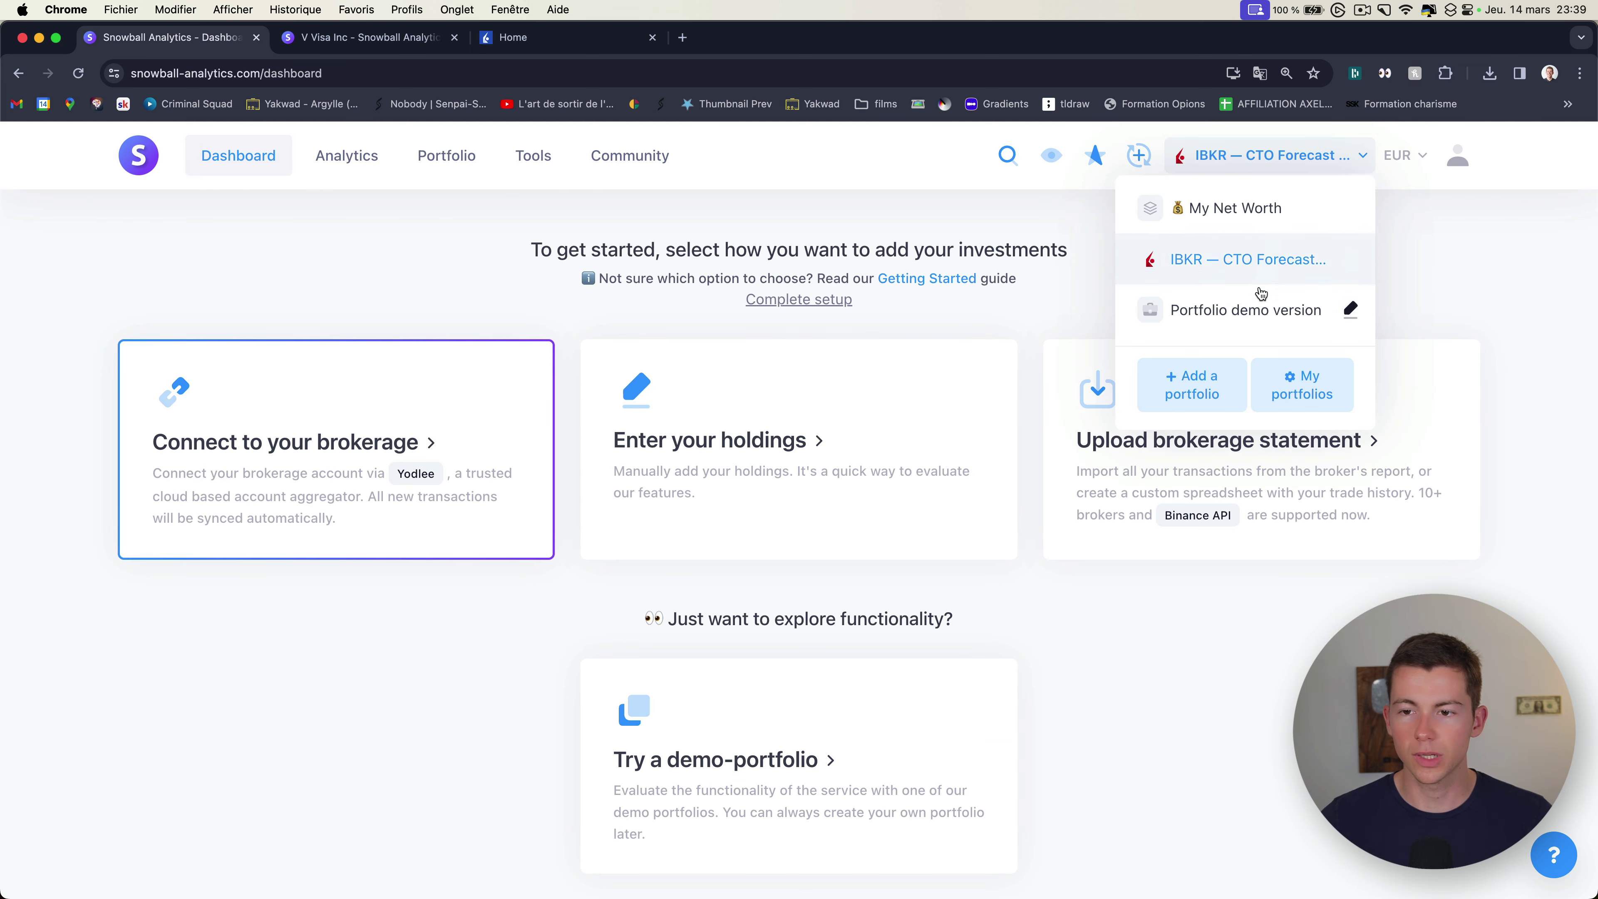
click(1255, 312)
click(1261, 337)
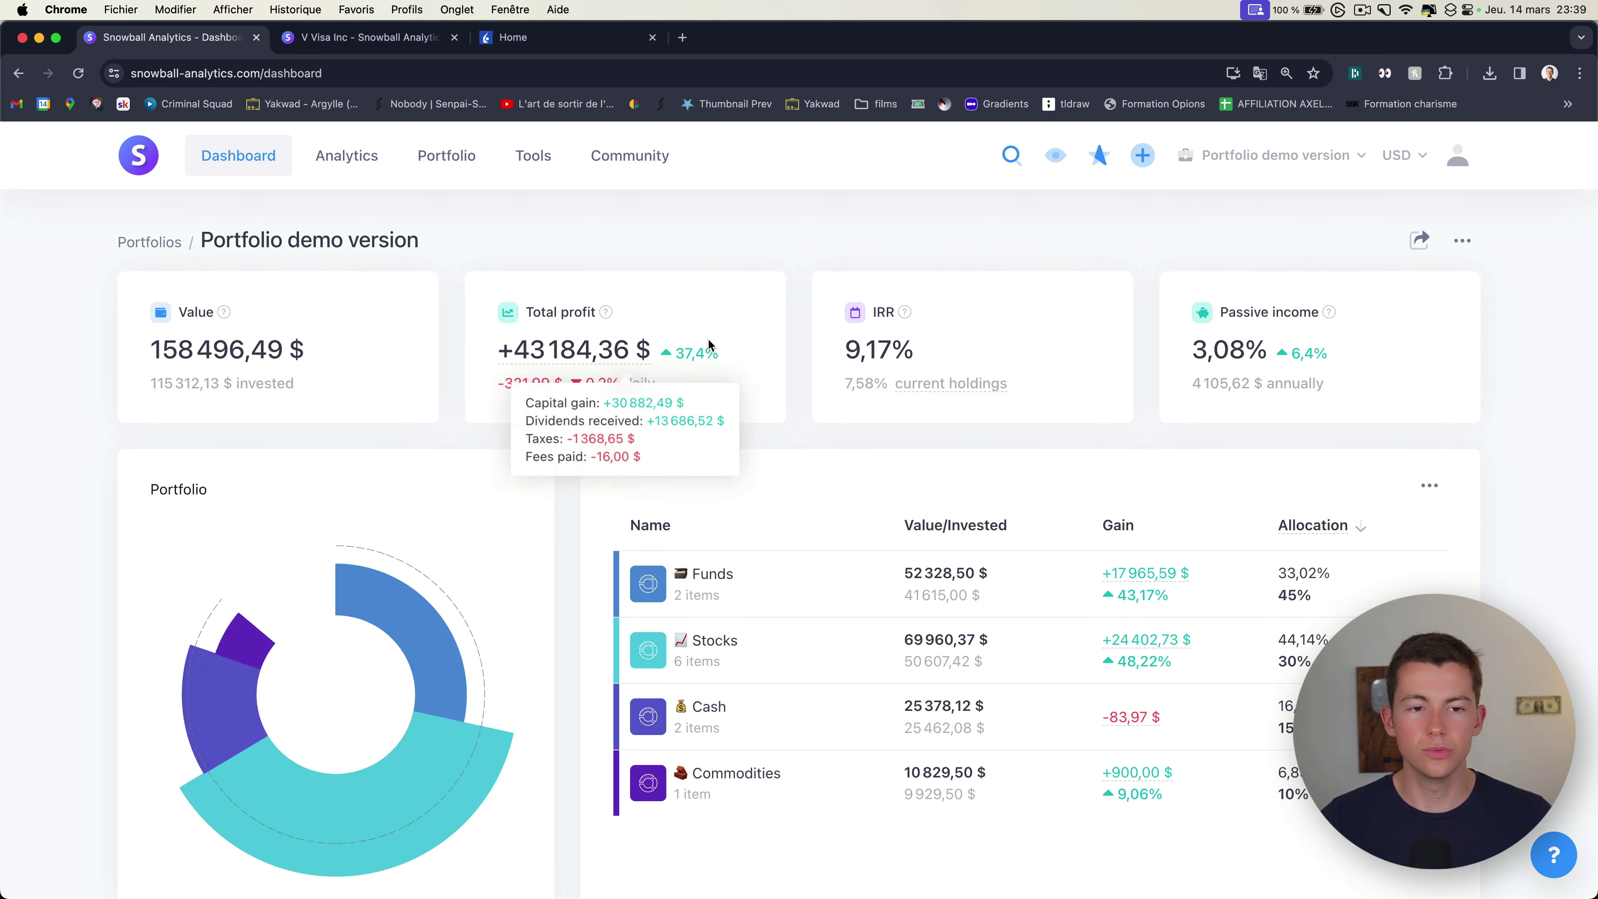
Step: Open the demo portfolio's Growth analytics and examine its yearly returns and holdings performance charts
mouse_move(413, 175)
click(353, 158)
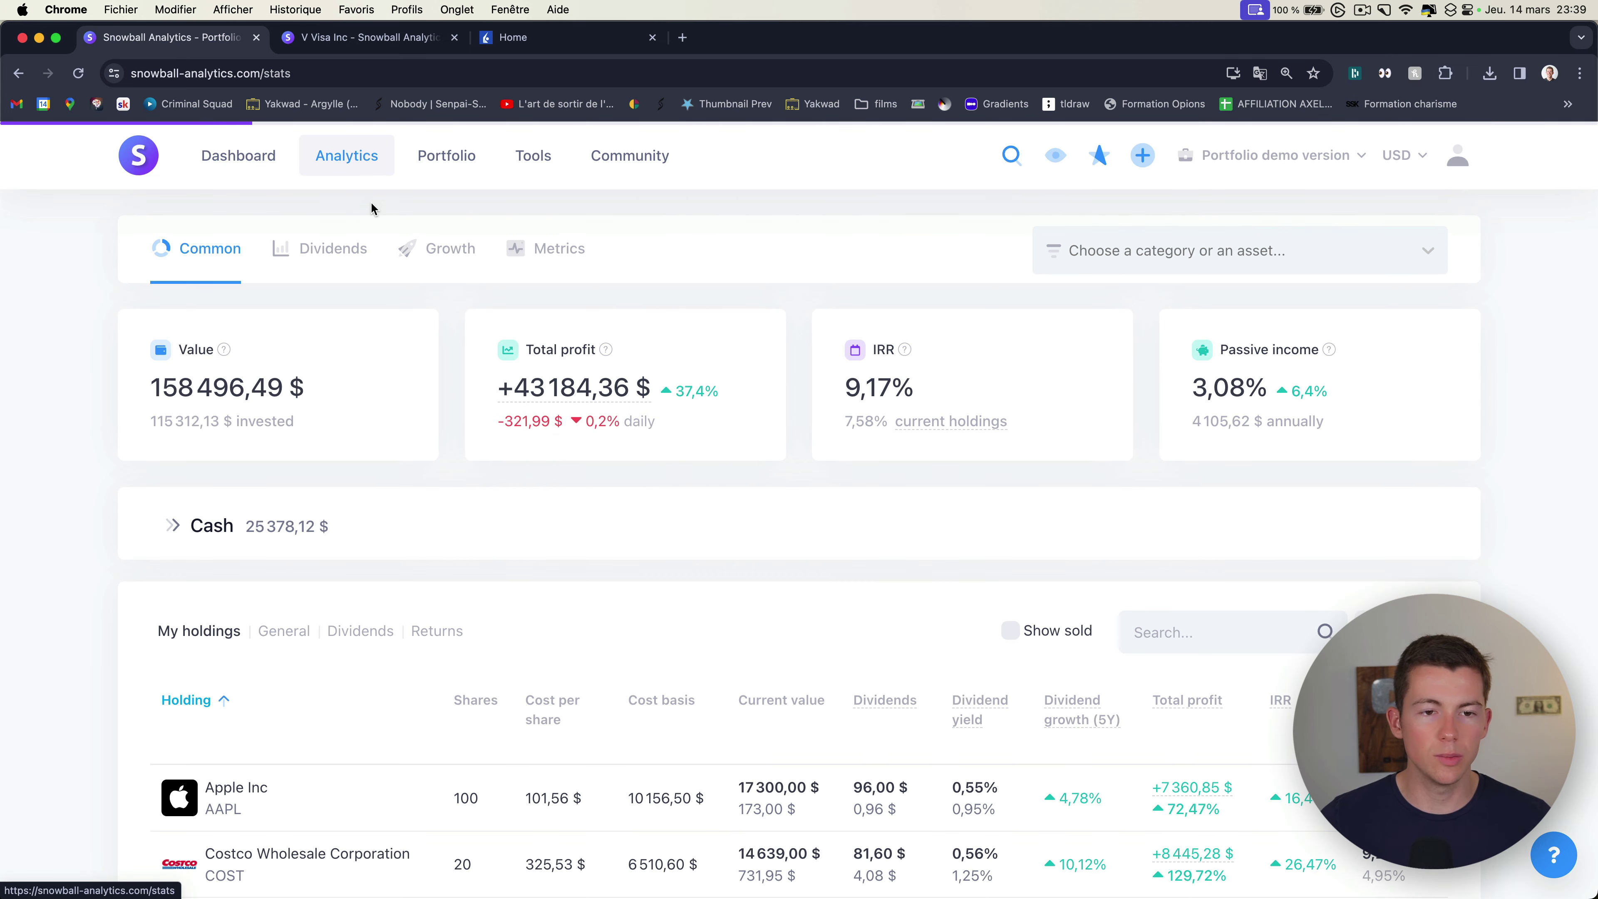
click(444, 250)
scroll(728, 335, down, 20)
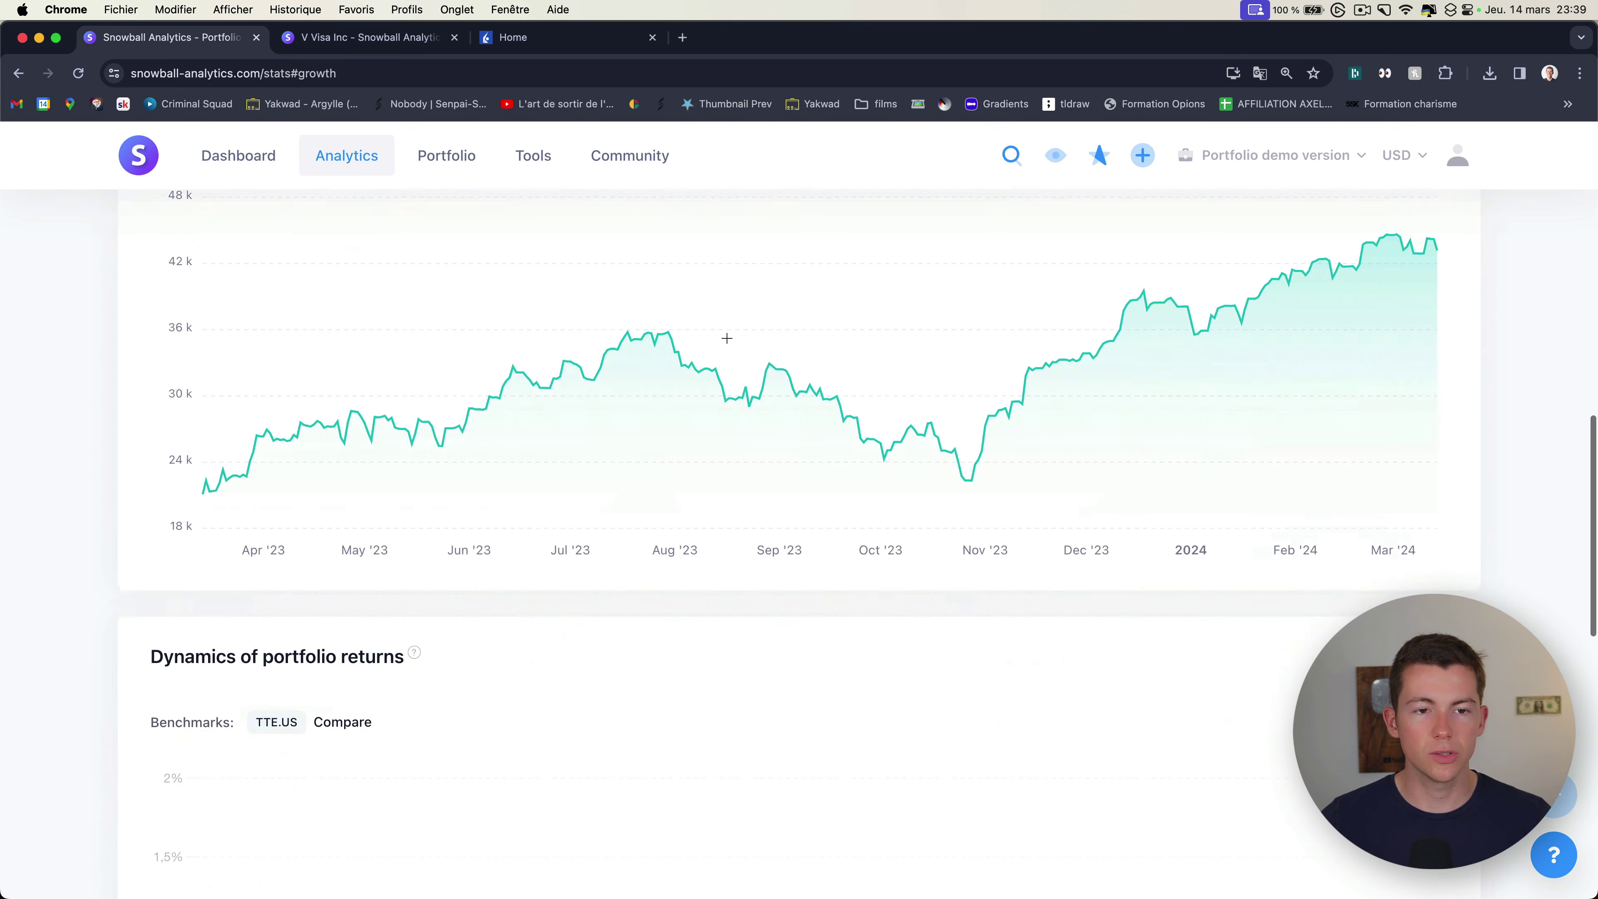
scroll(640, 321, up, 6)
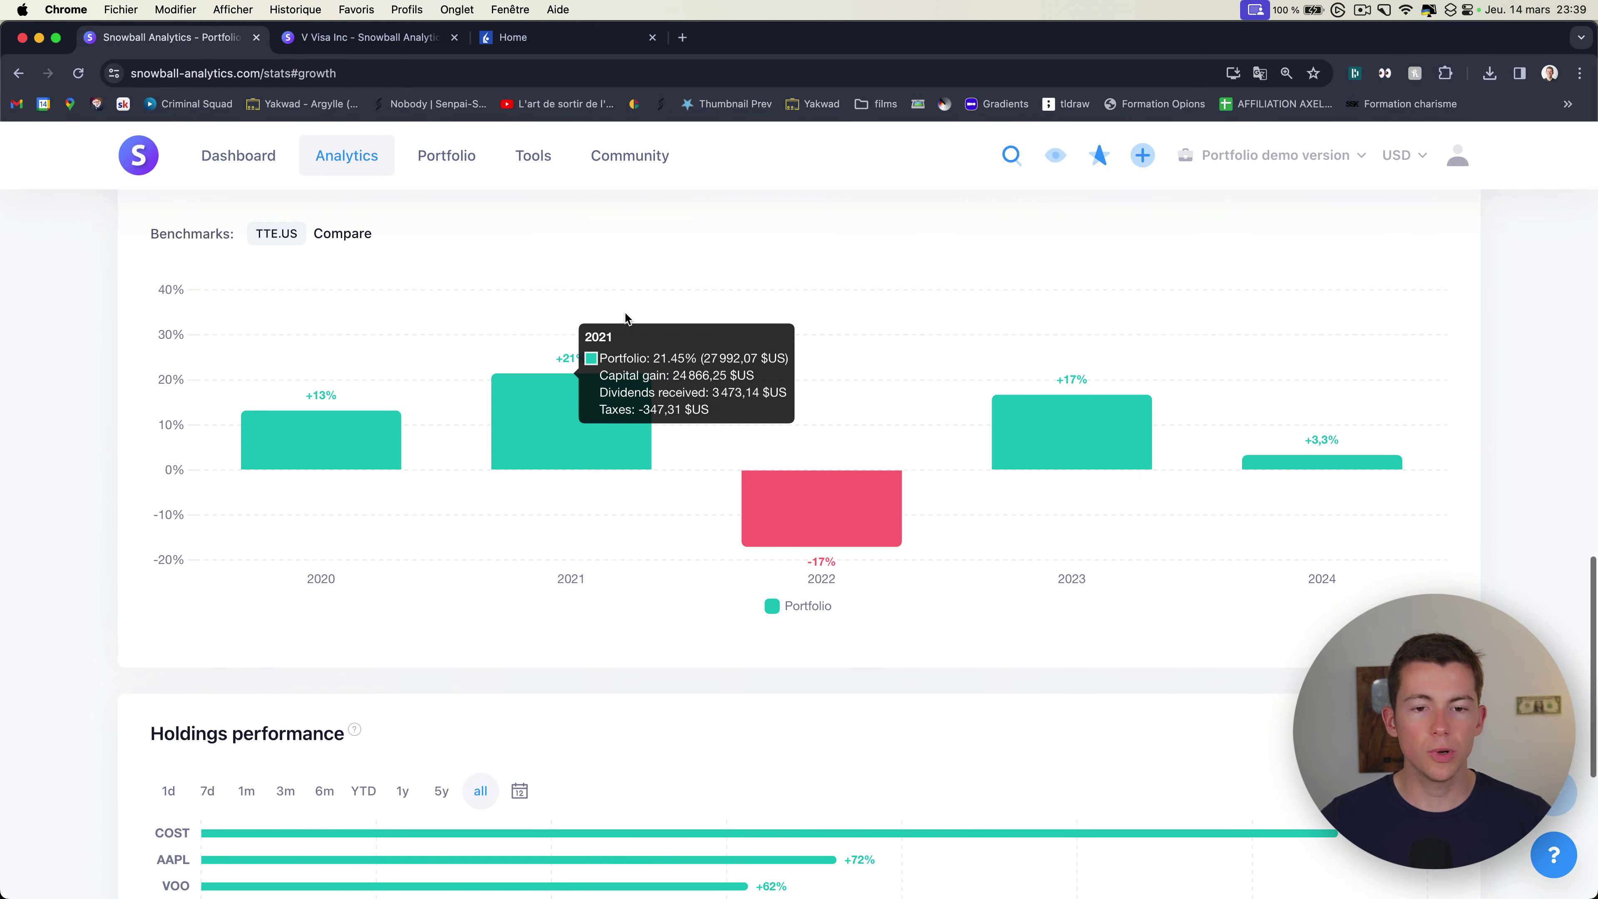
scroll(738, 422, down, 2)
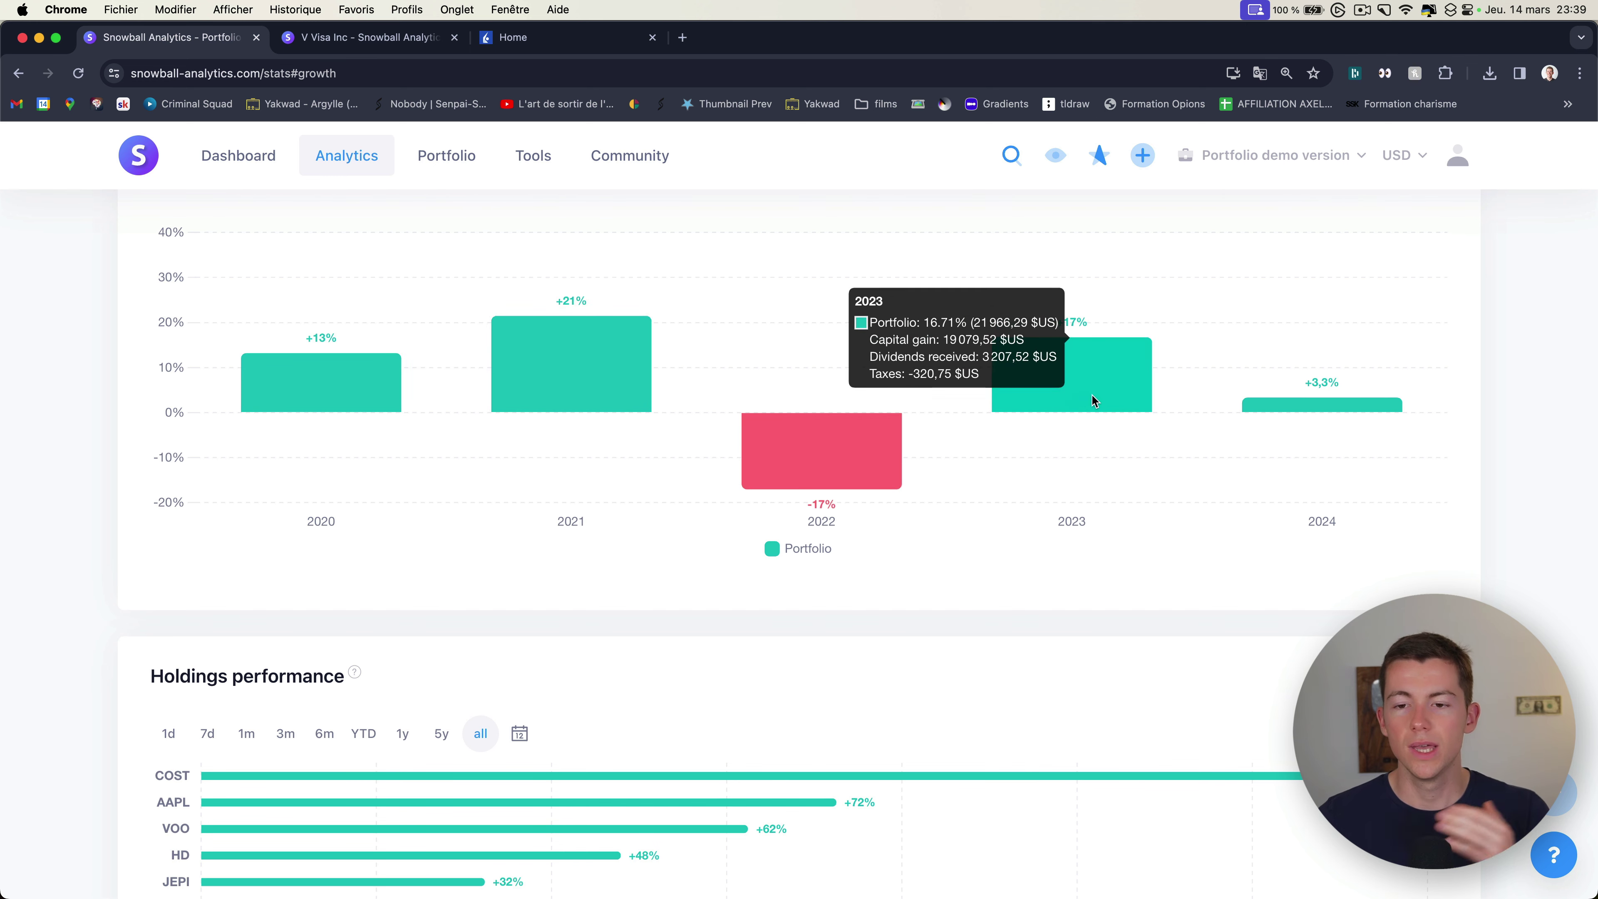
scroll(1060, 374, down, 5)
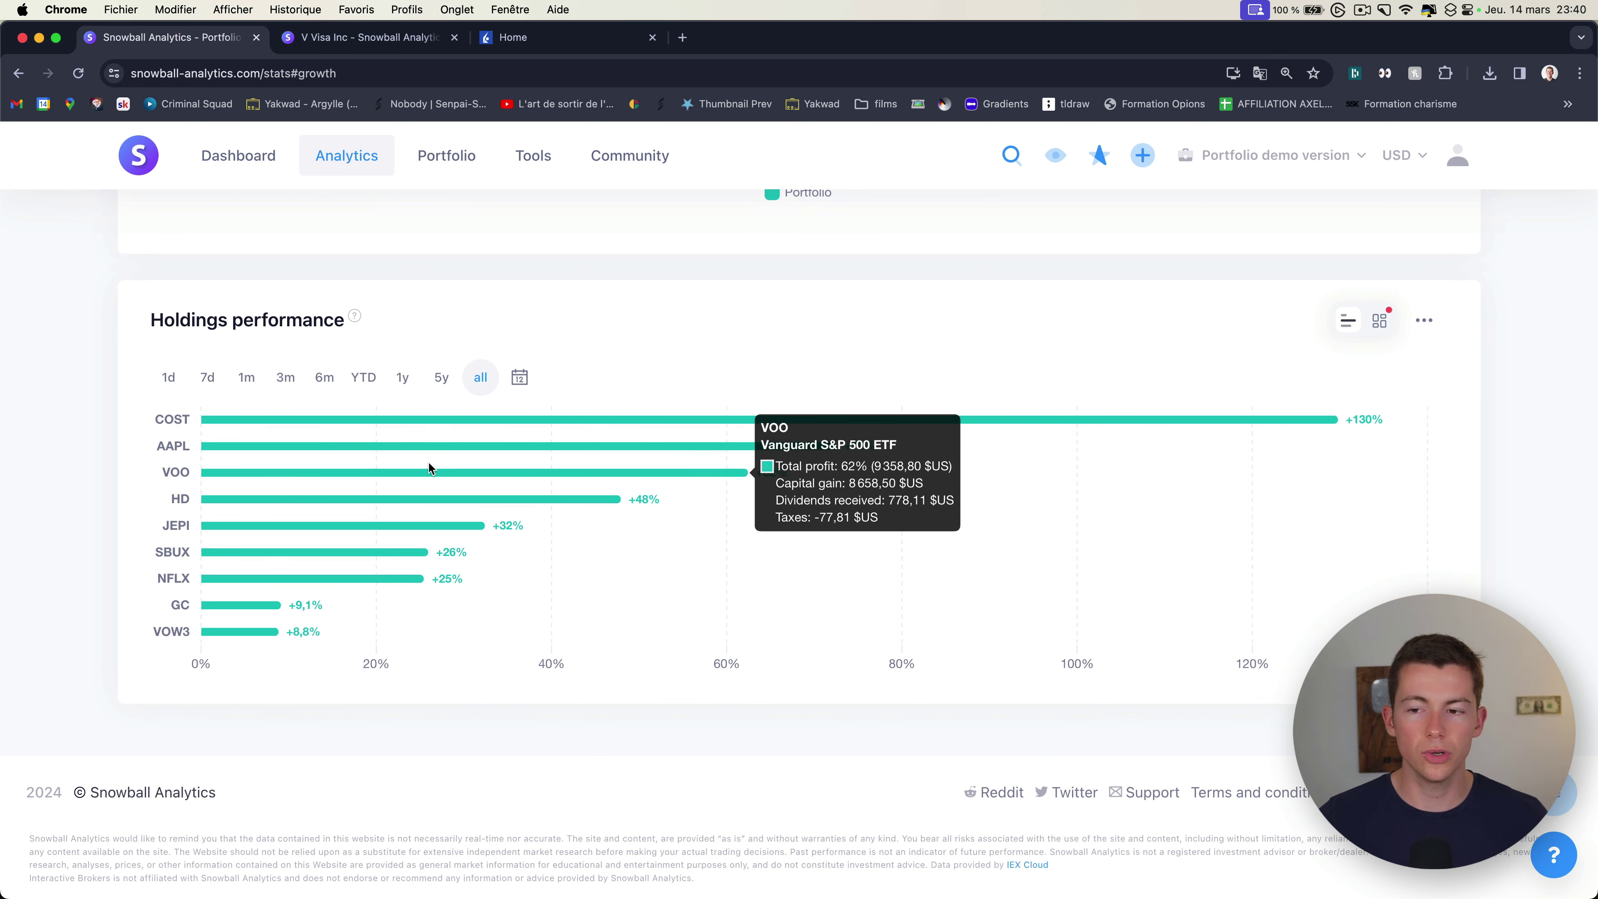
Step: Switch from the demo portfolio back to the IBKR — CTO Forecast portfolio
scroll(560, 476, up, 2)
scroll(261, 454, up, 15)
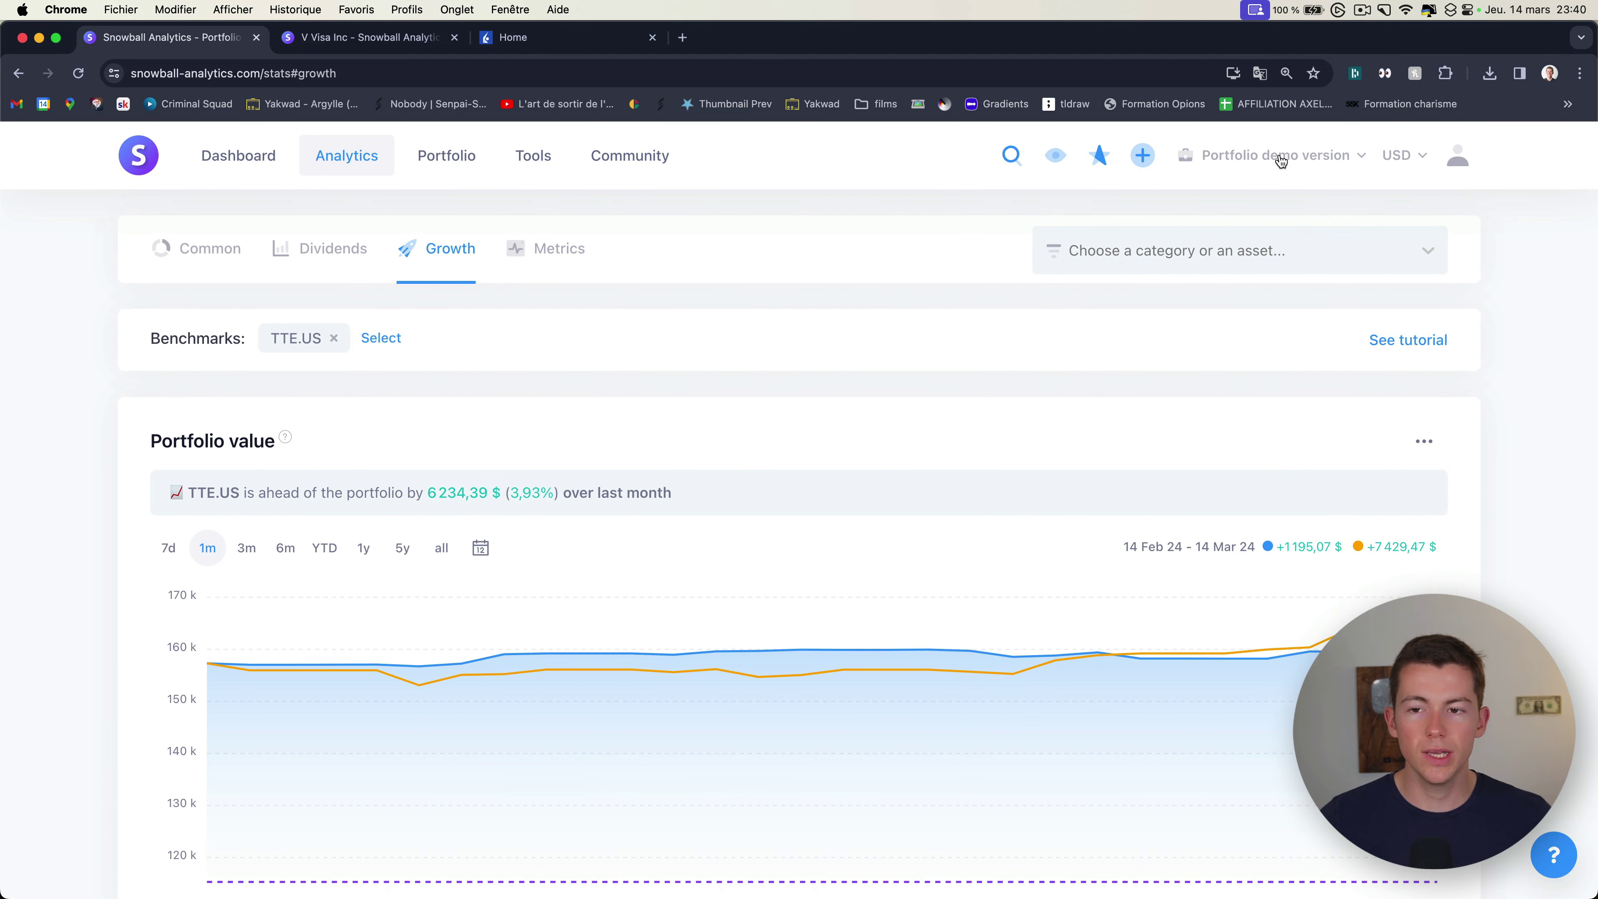
click(1277, 159)
click(1265, 258)
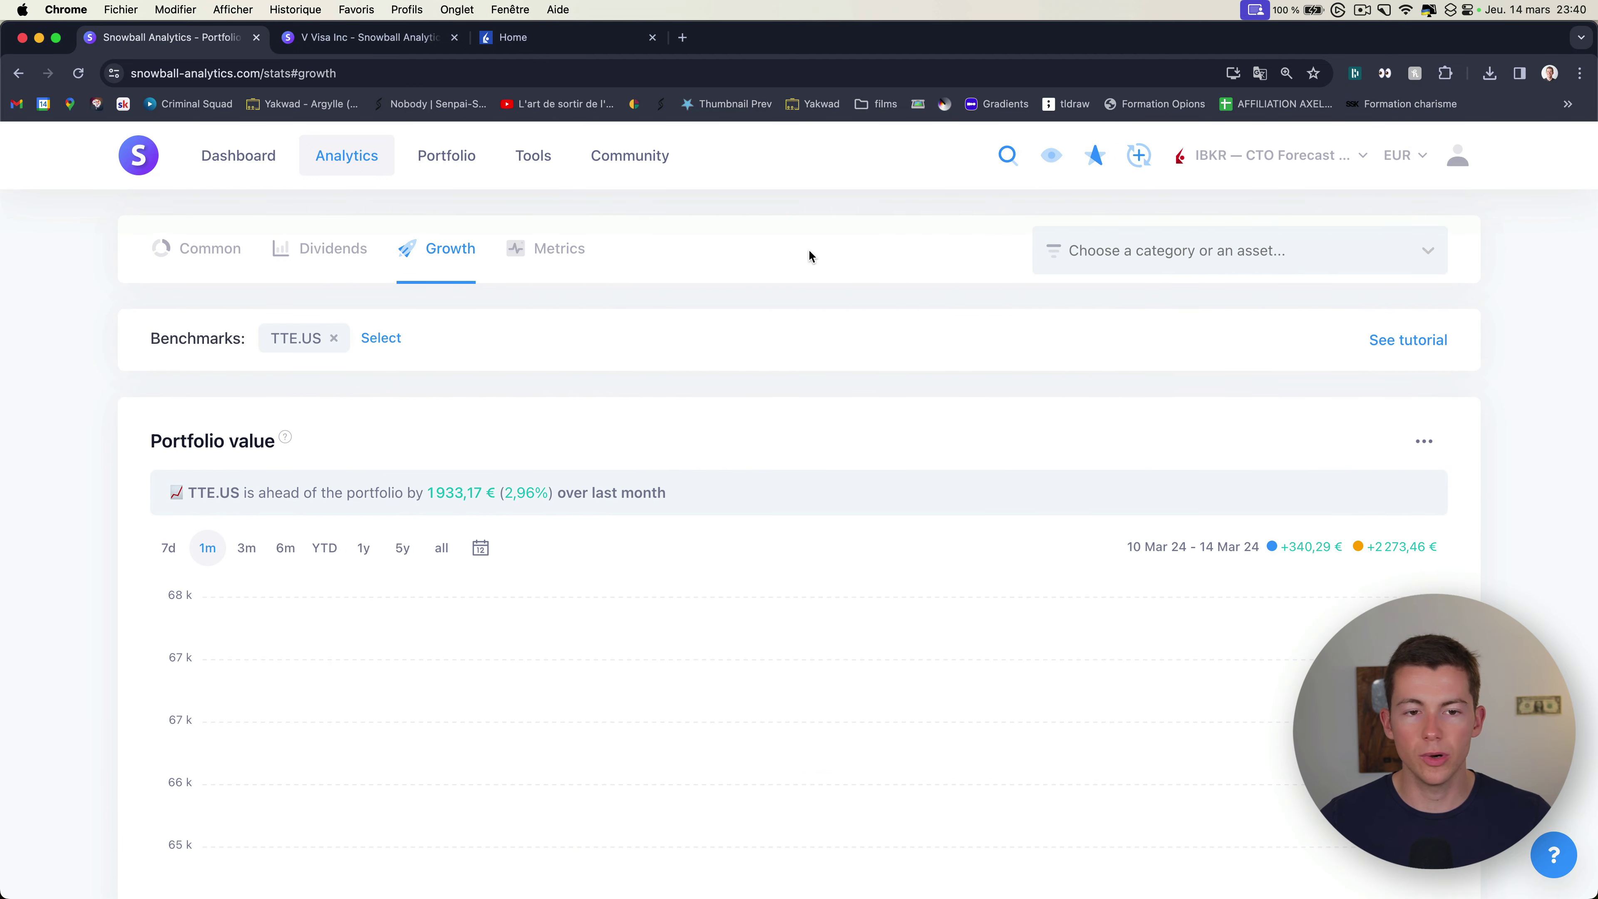
Step: Open the Metrics analytics and review the portfolio's P/E, volatility/beta, Sharpe ratio and Sortino's ratio
click(569, 258)
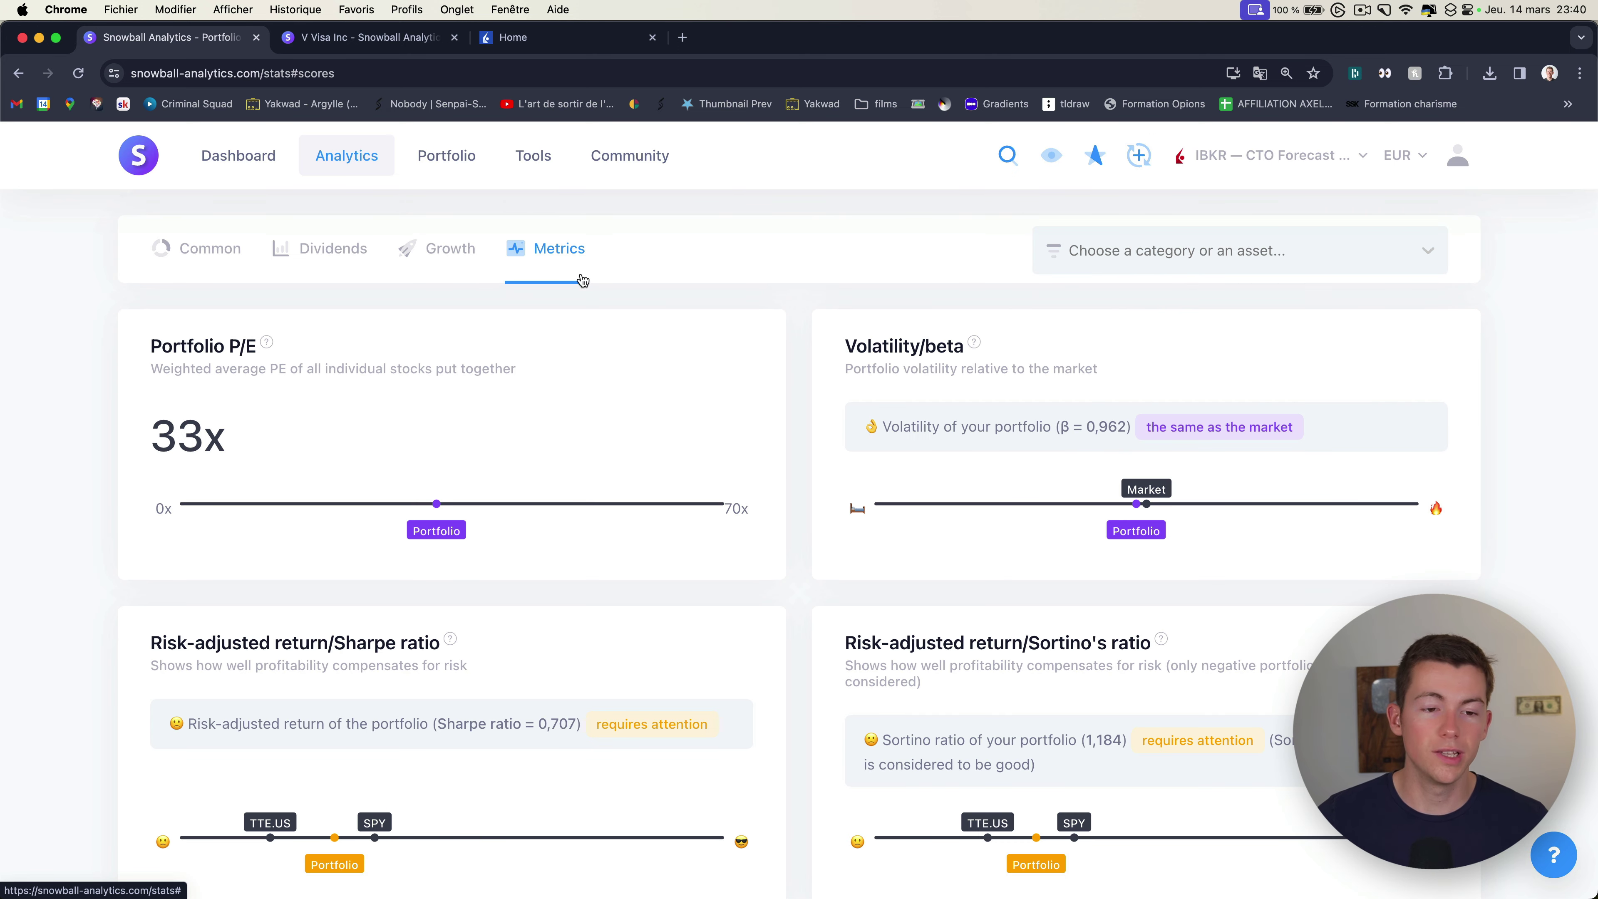
scroll(924, 425, down, 2)
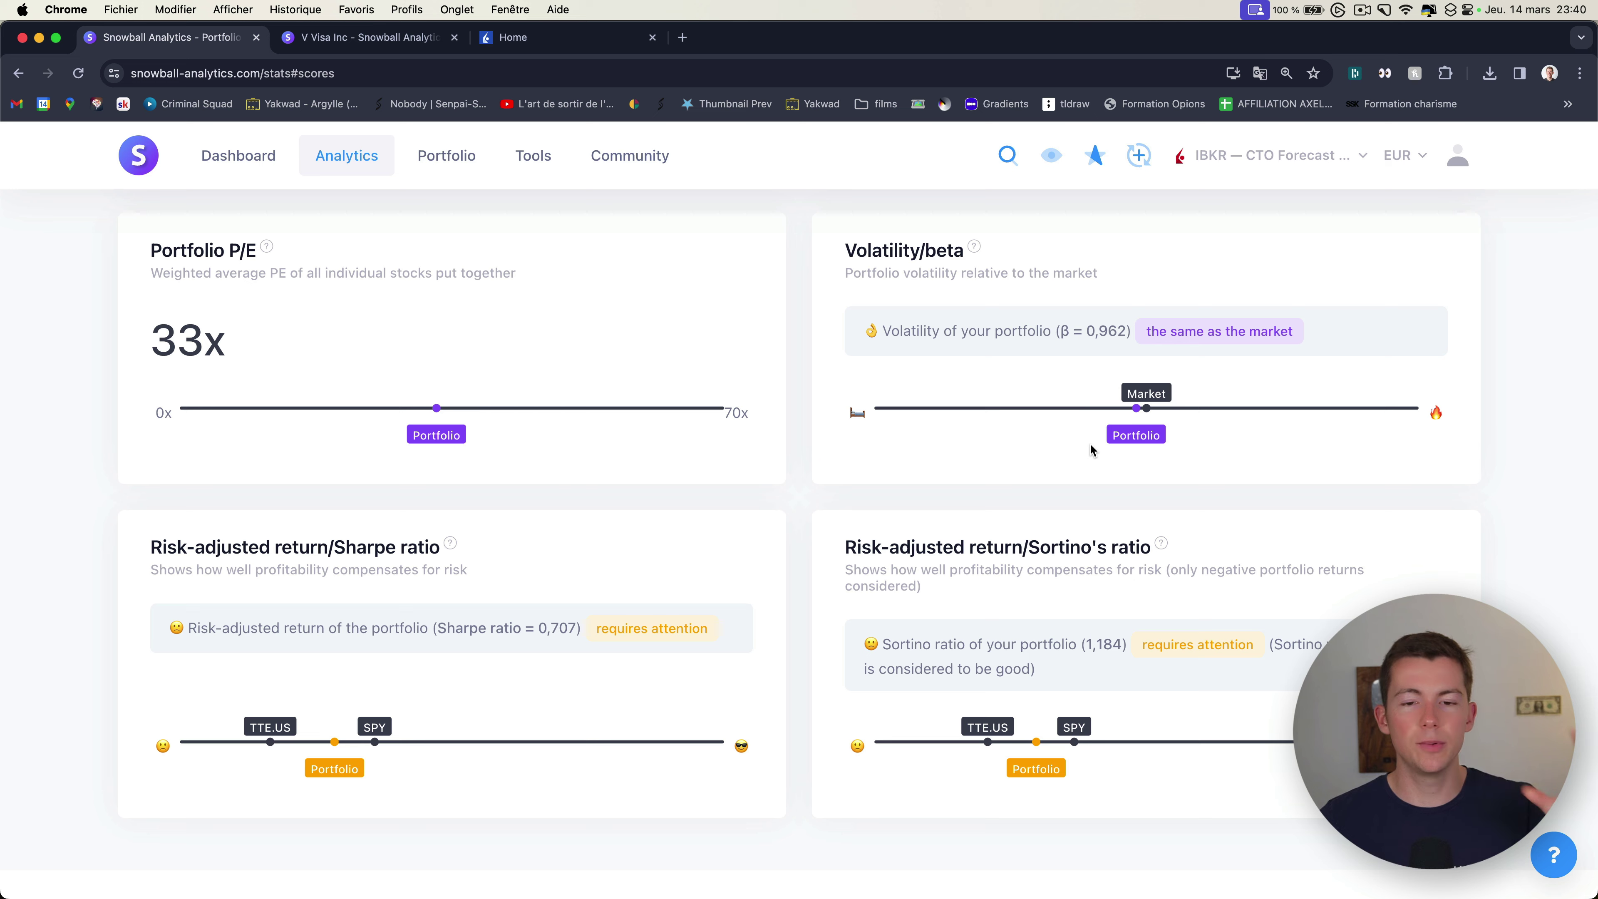
scroll(1093, 445, up, 2)
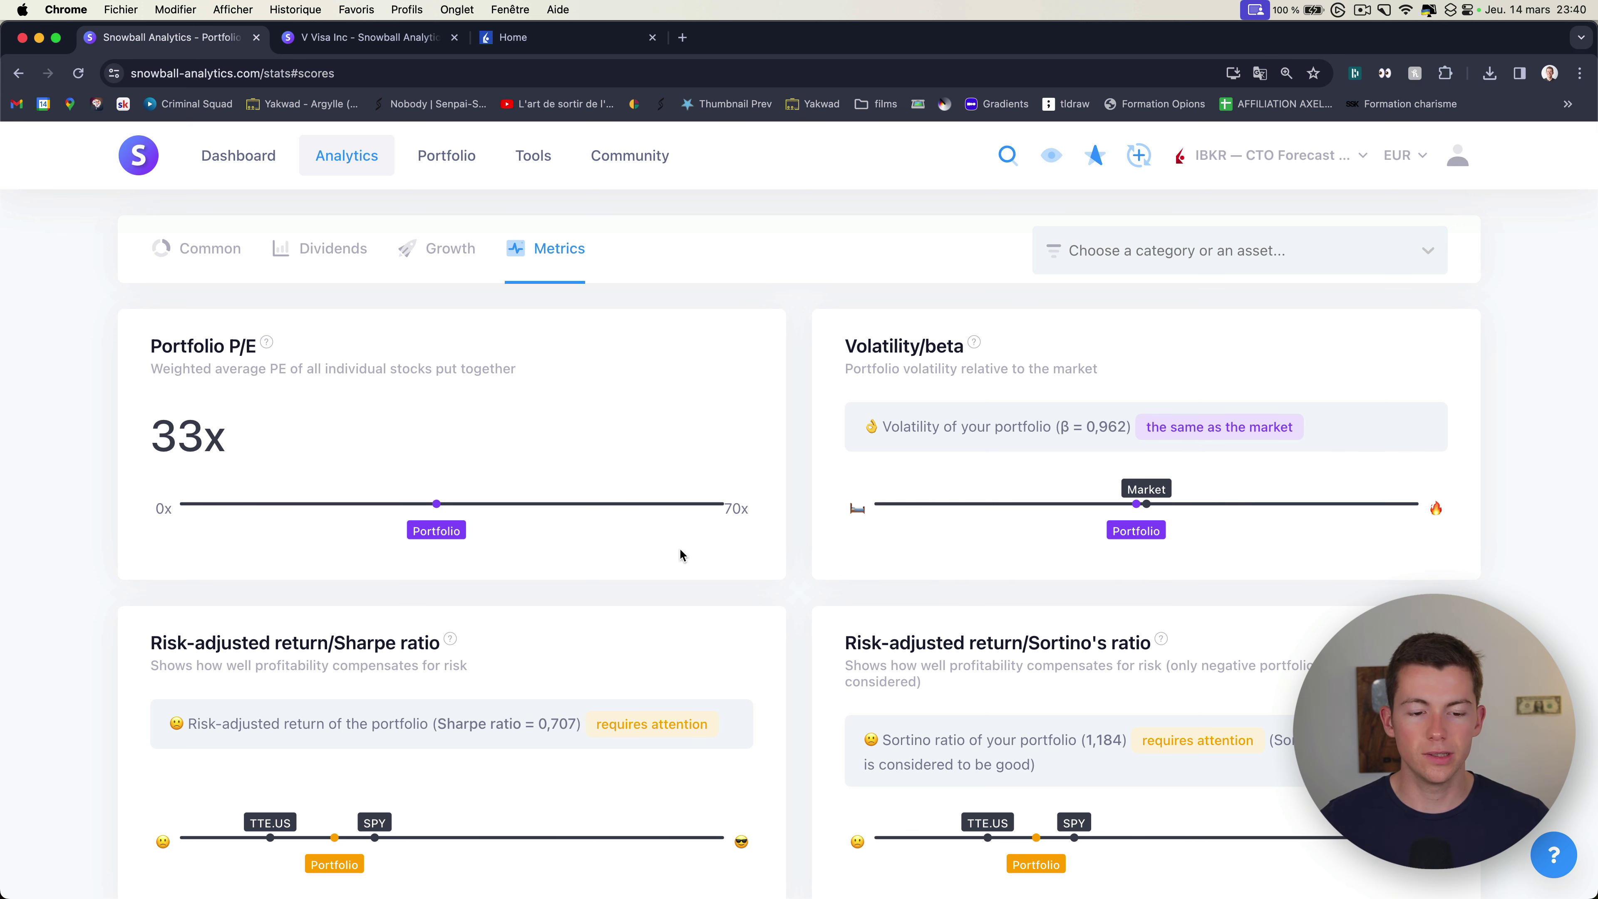
scroll(556, 562, down, 2)
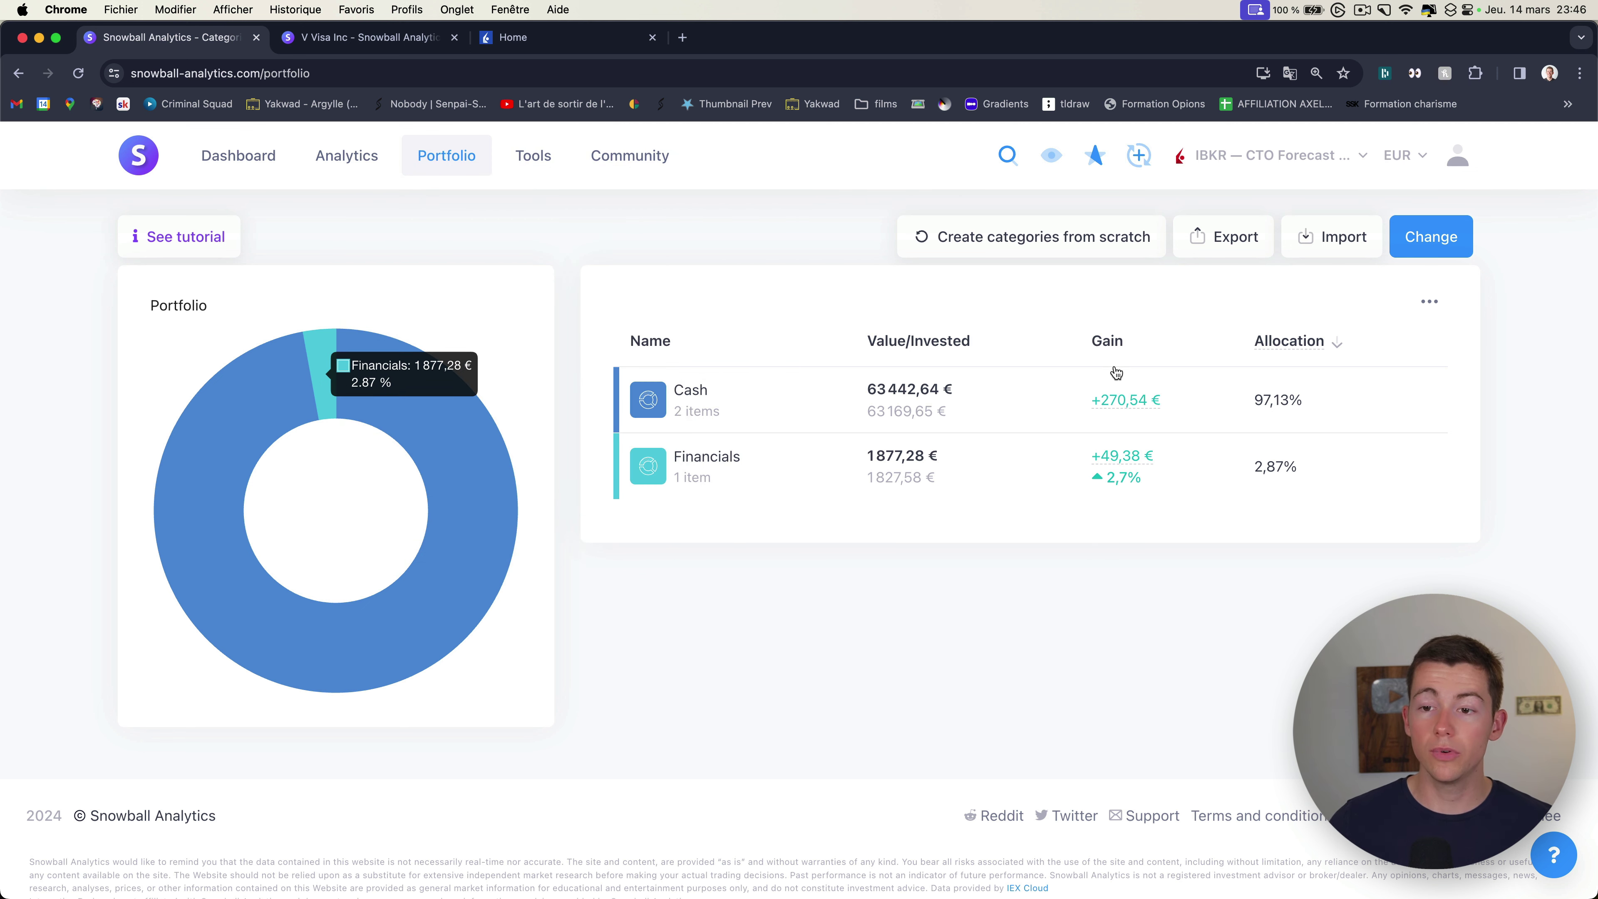
Step: Start changing the portfolio's categories and expand Cash and Financials to show their assets
click(1429, 224)
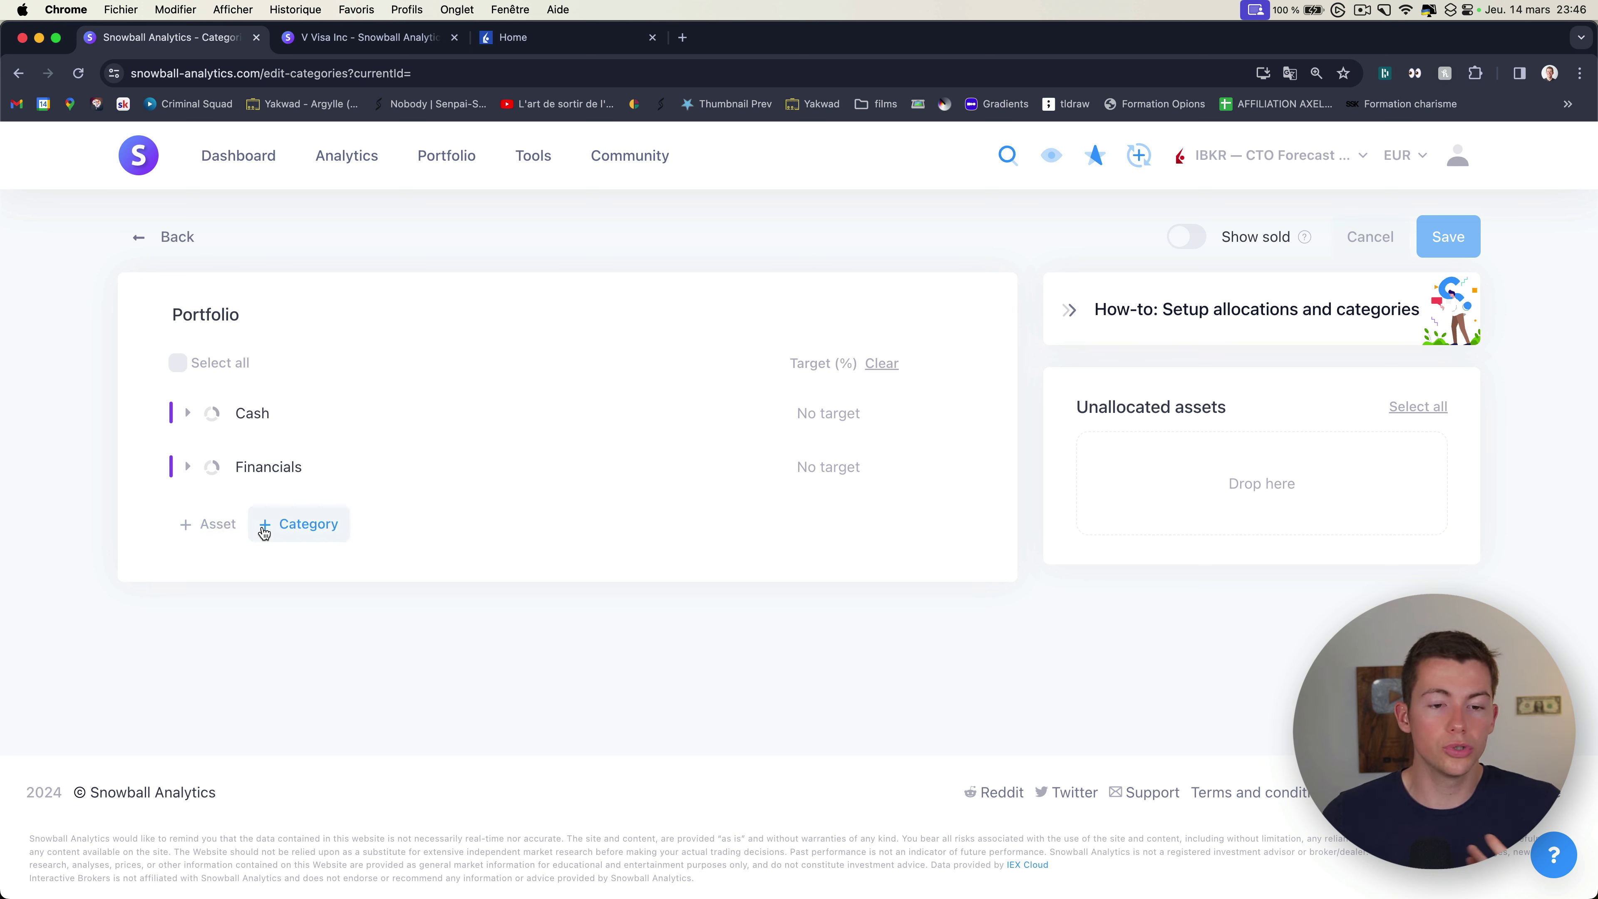
click(189, 414)
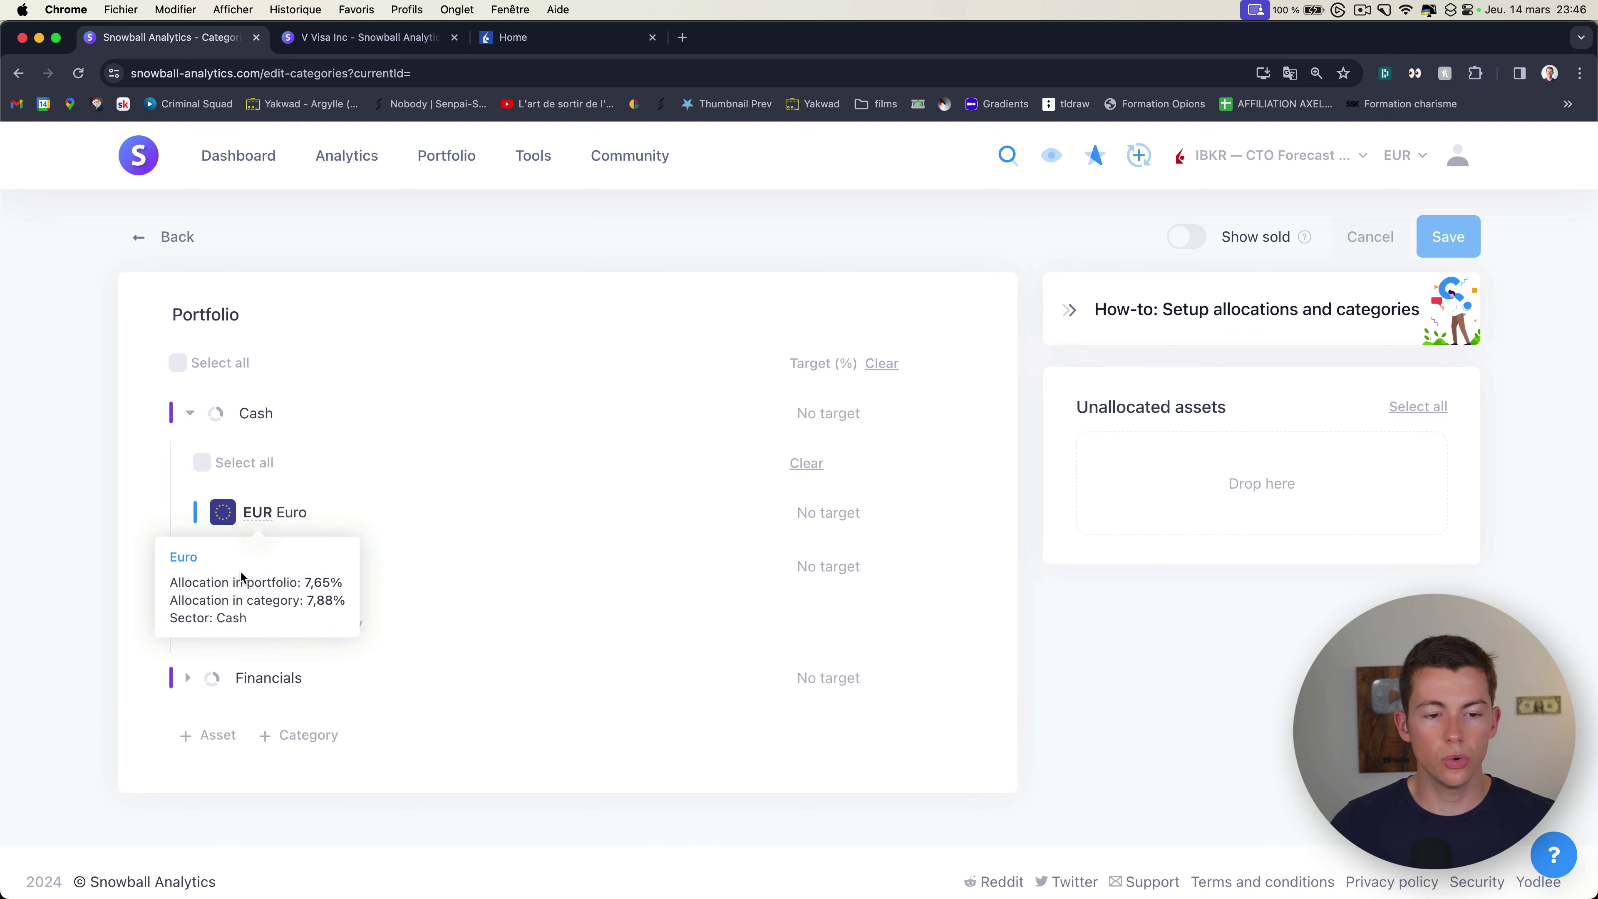
scroll(203, 664, down, 1)
click(188, 633)
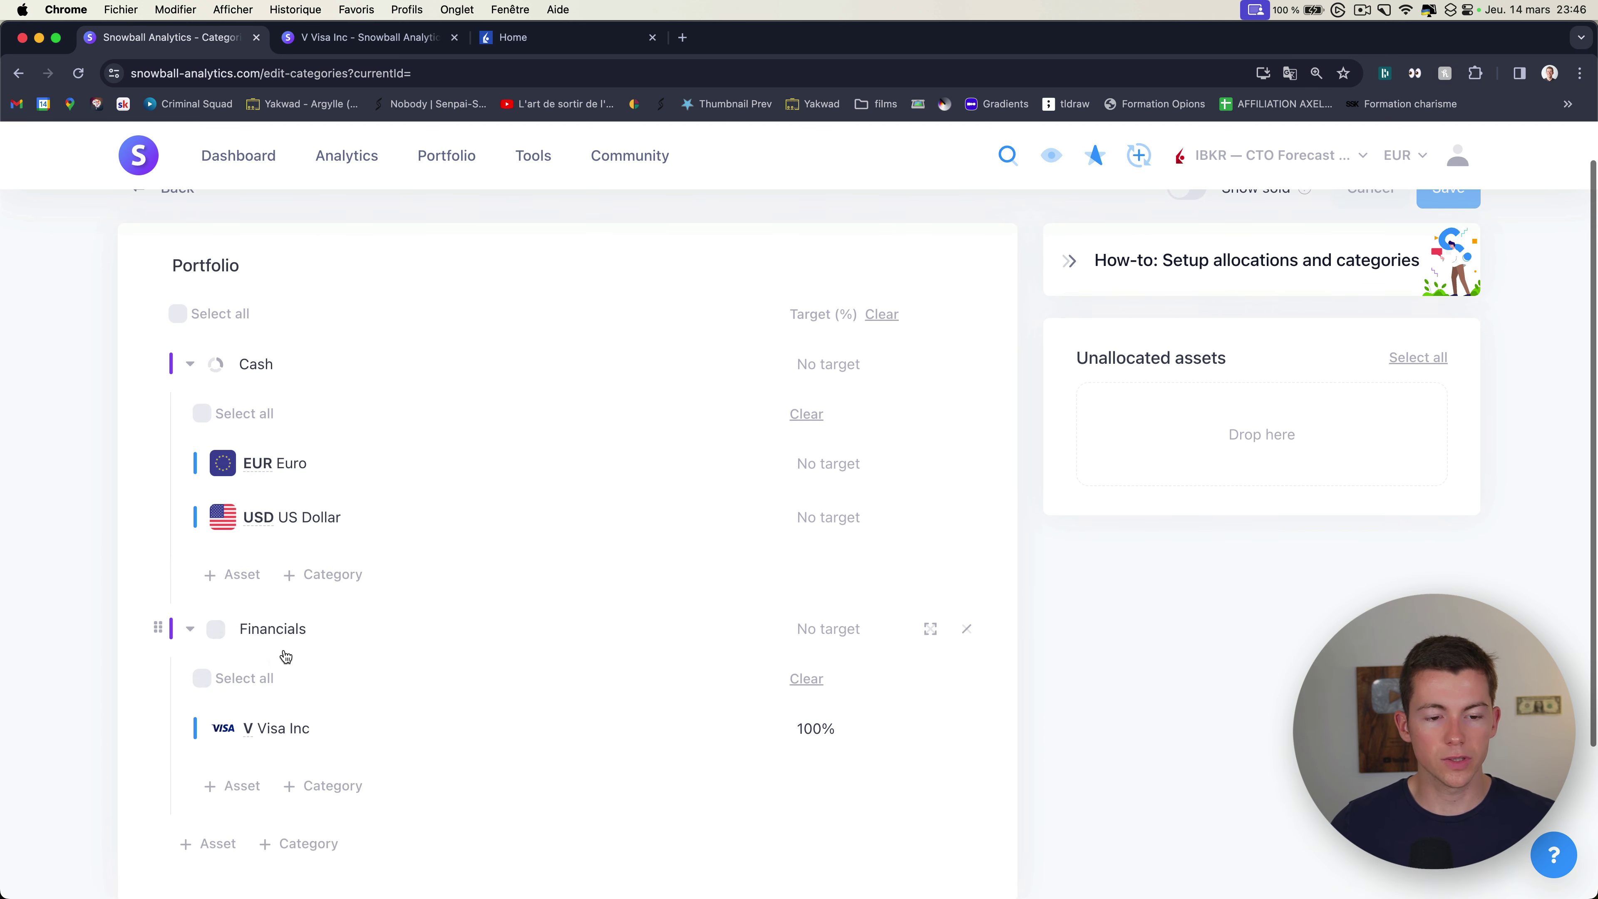
Step: Add Mastercard Incorporated (MA) as a new asset in the Financials category, searching for "mastercar"
scroll(250, 721, down, 1)
scroll(332, 641, down, 2)
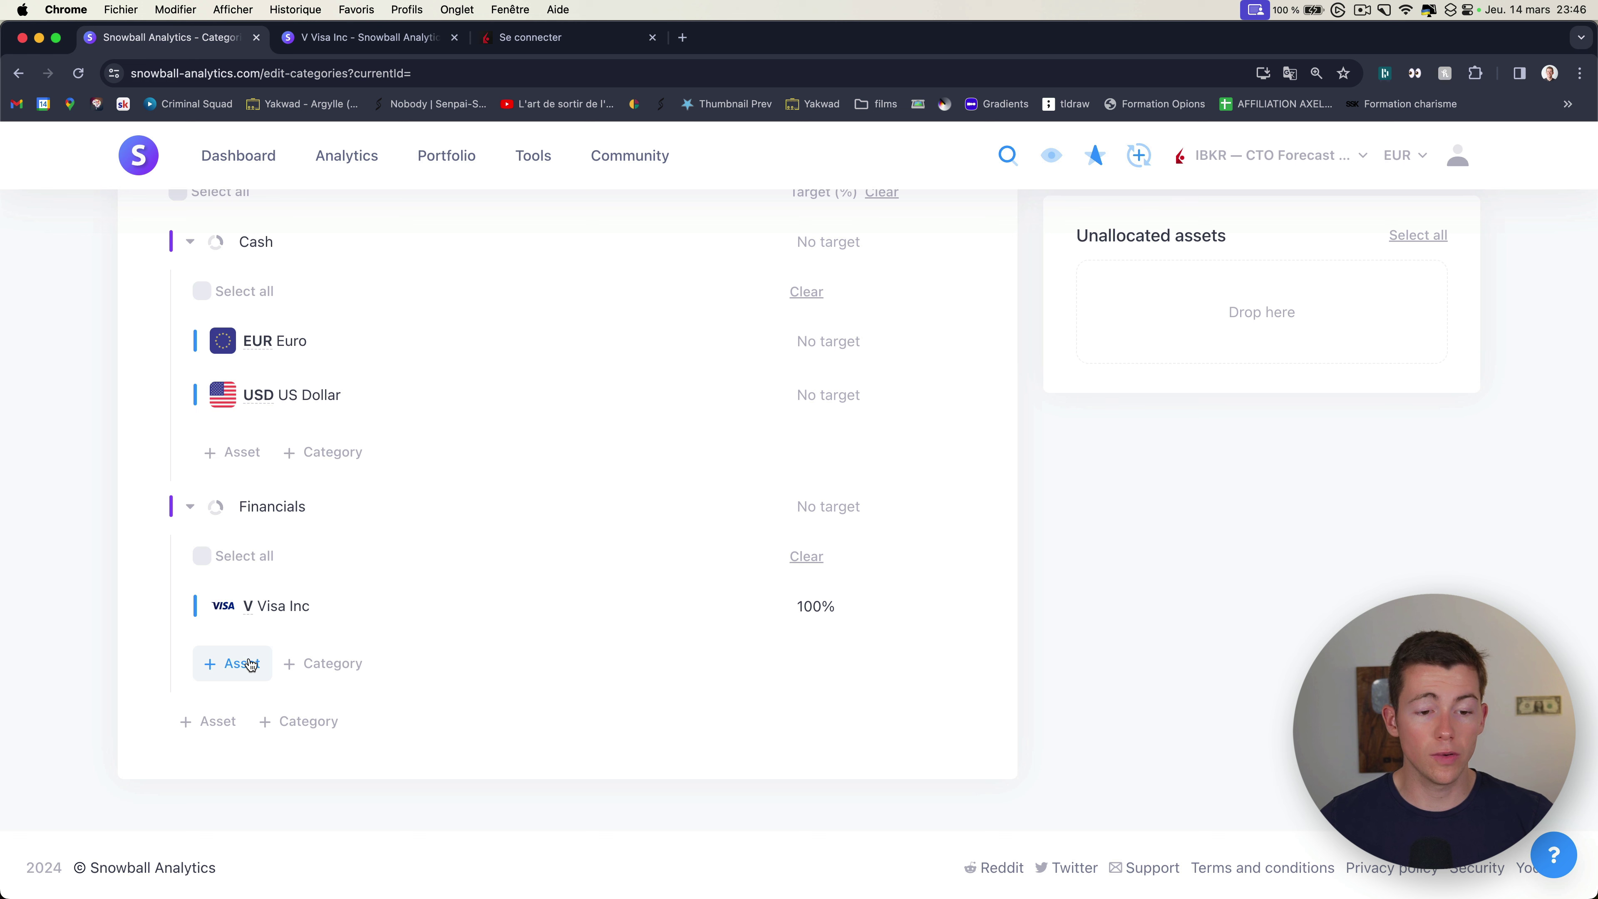
click(251, 664)
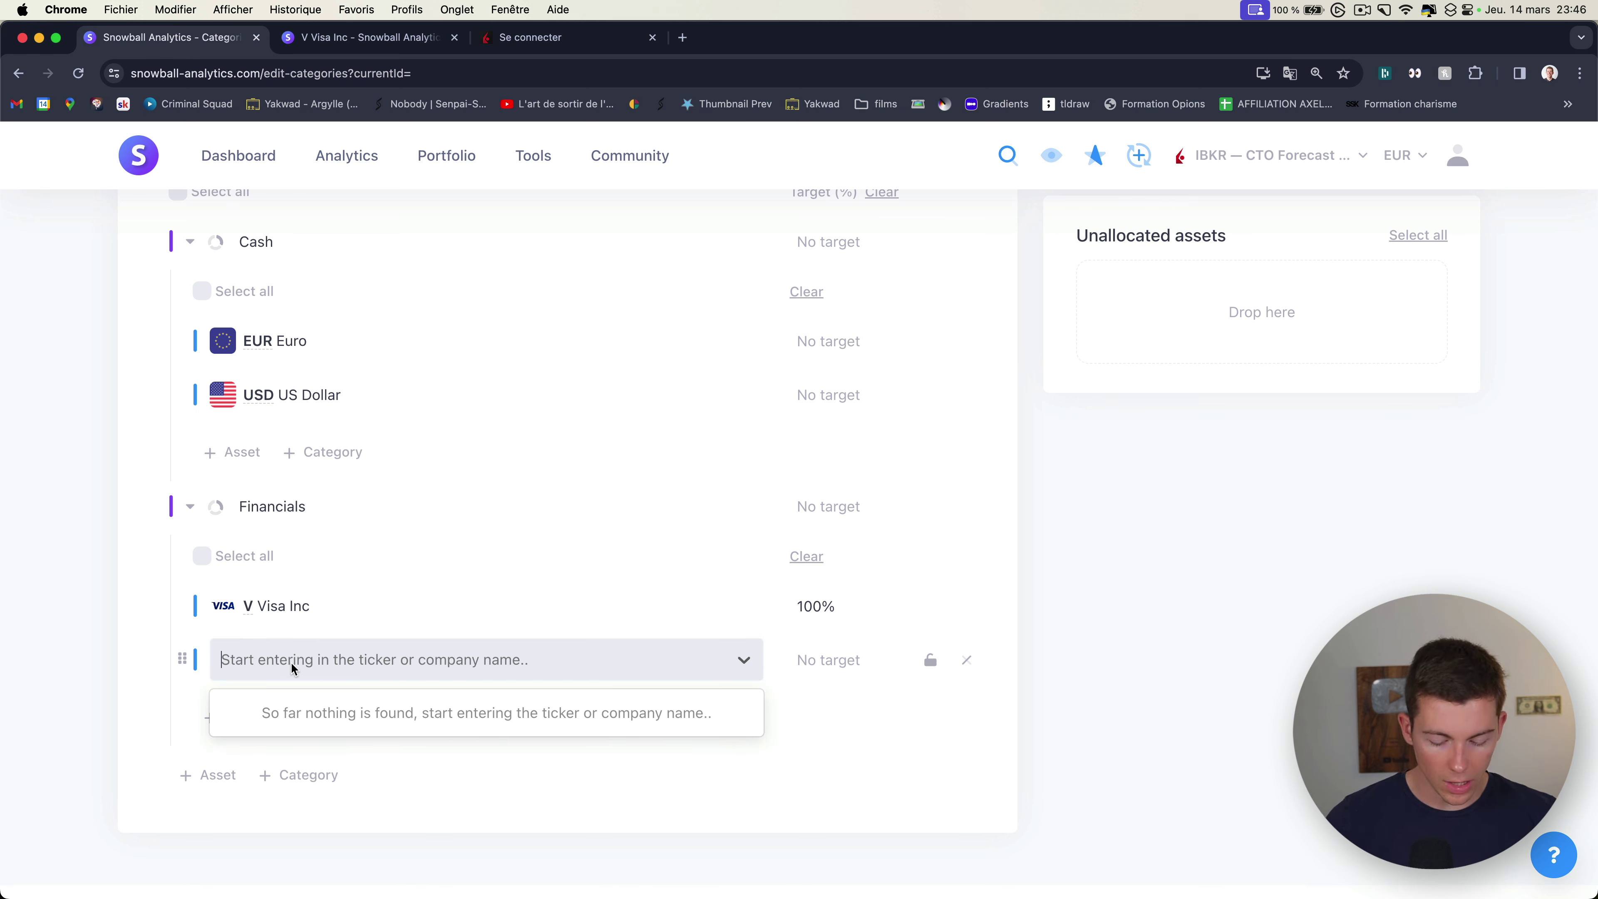
text(masterc)
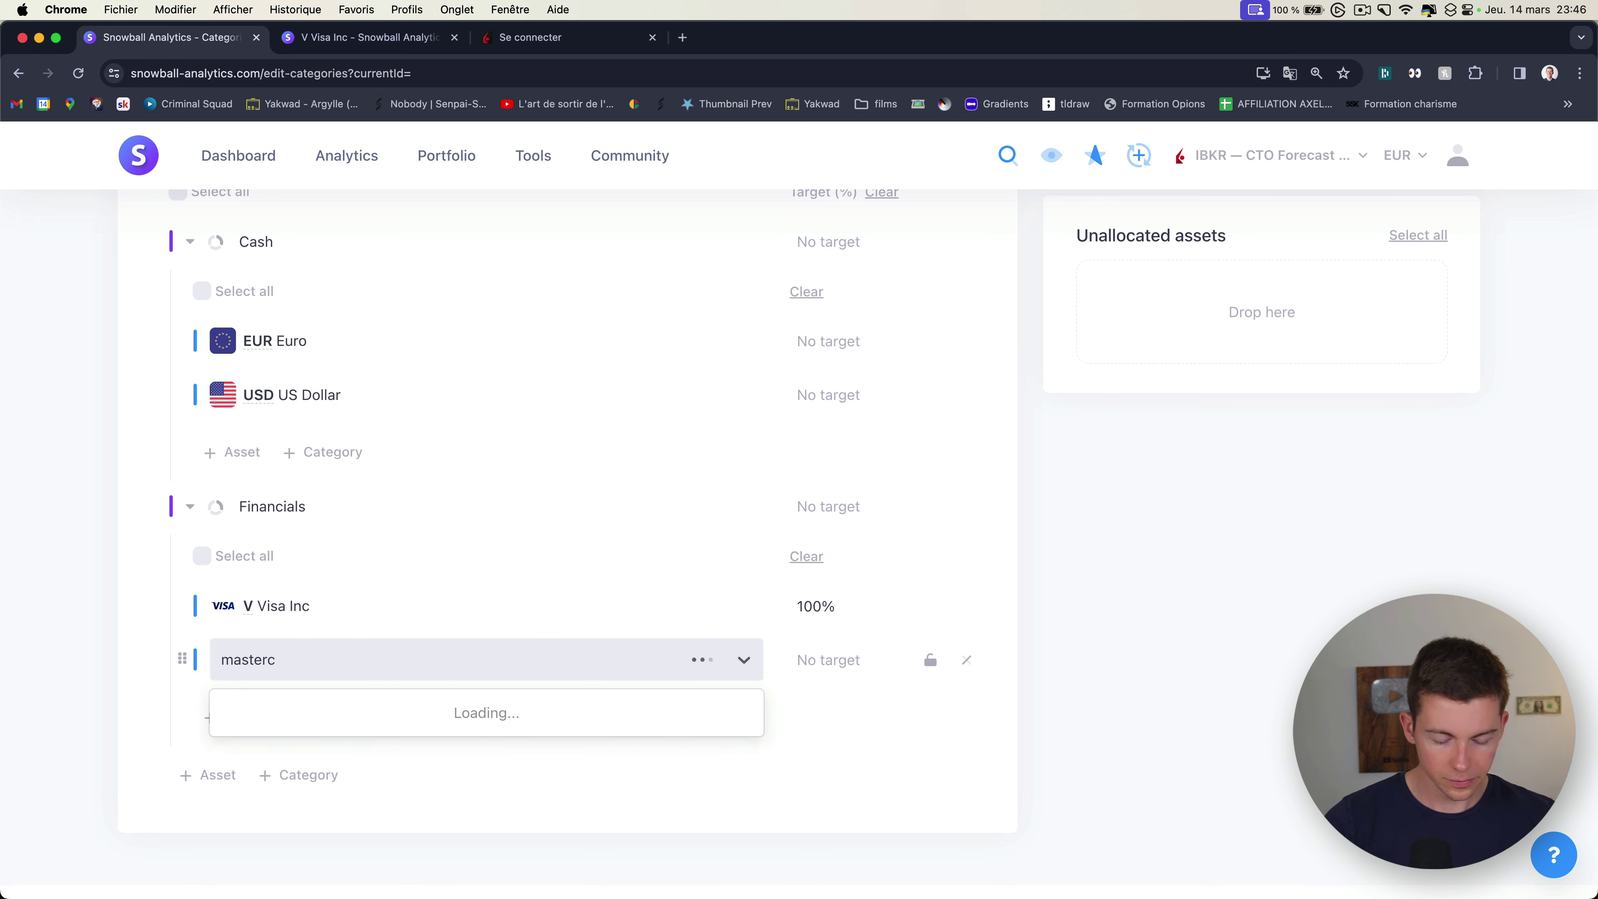
text(ar)
click(325, 732)
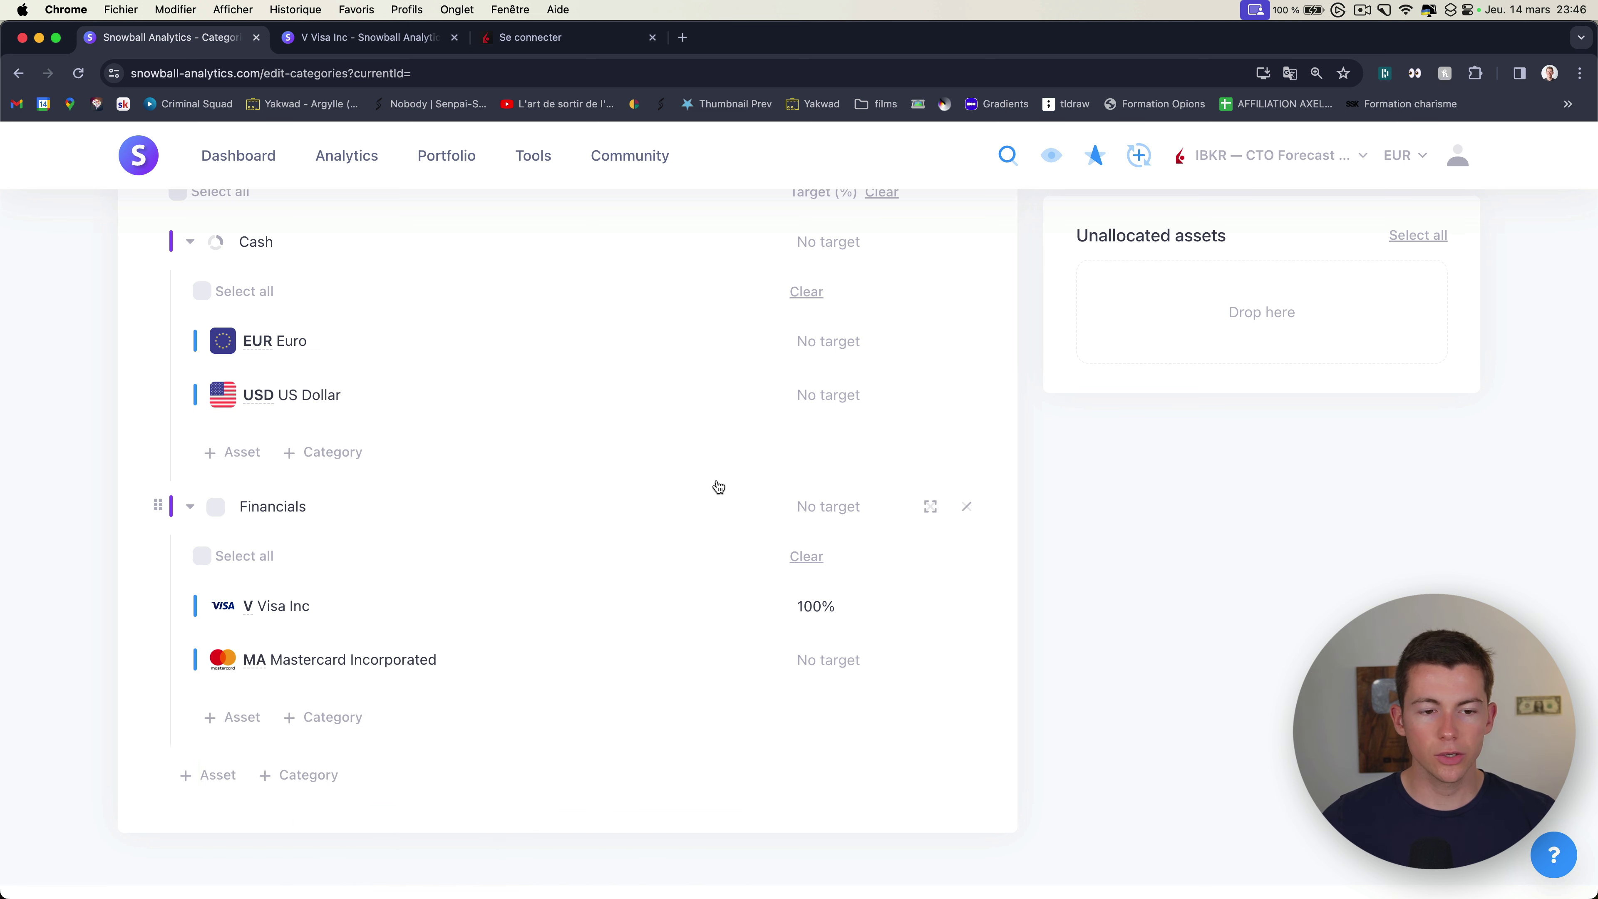
Step: Set the target allocation to 50% for the Cash category and 50% for the Financials category
scroll(771, 497, up, 1)
scroll(773, 502, up, 1)
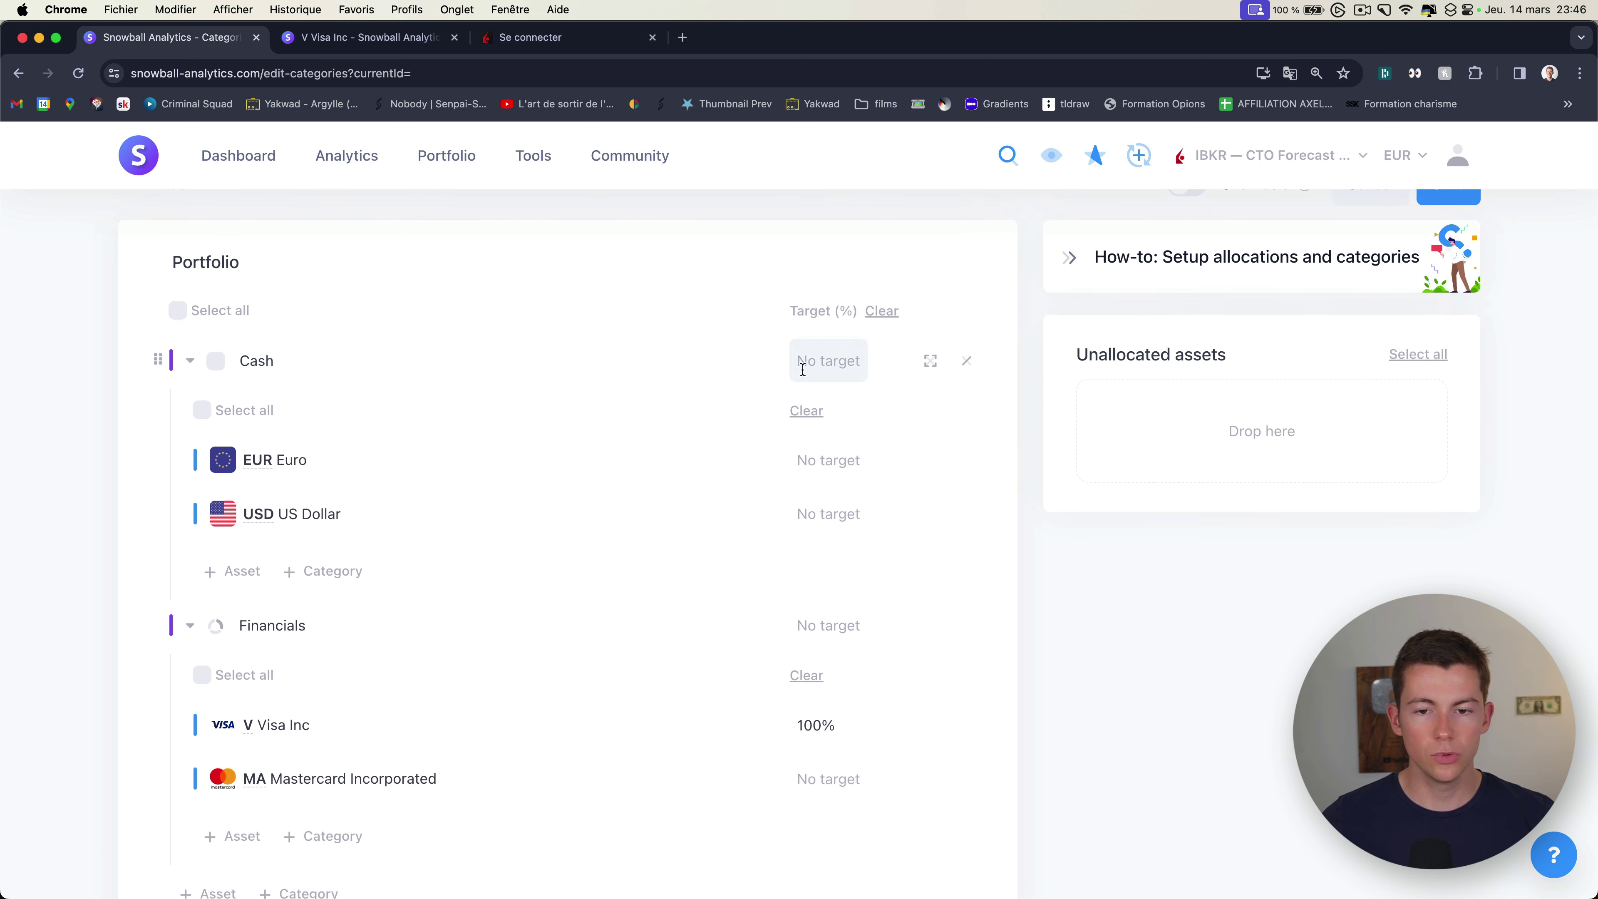
click(822, 361)
text(50)
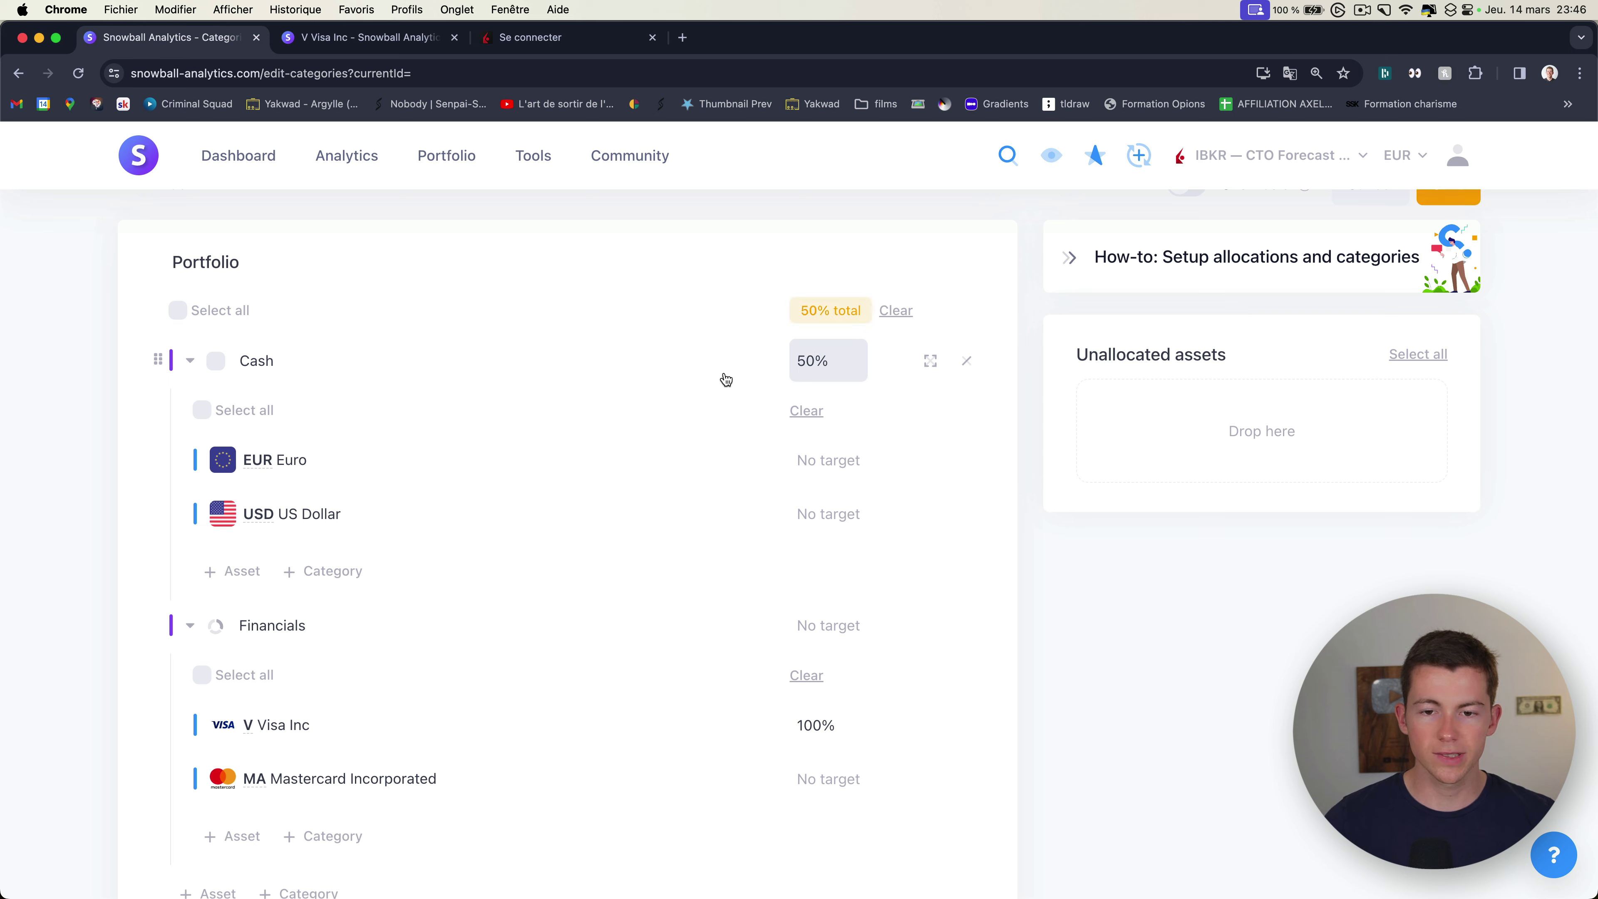
scroll(735, 407, down, 1)
click(816, 578)
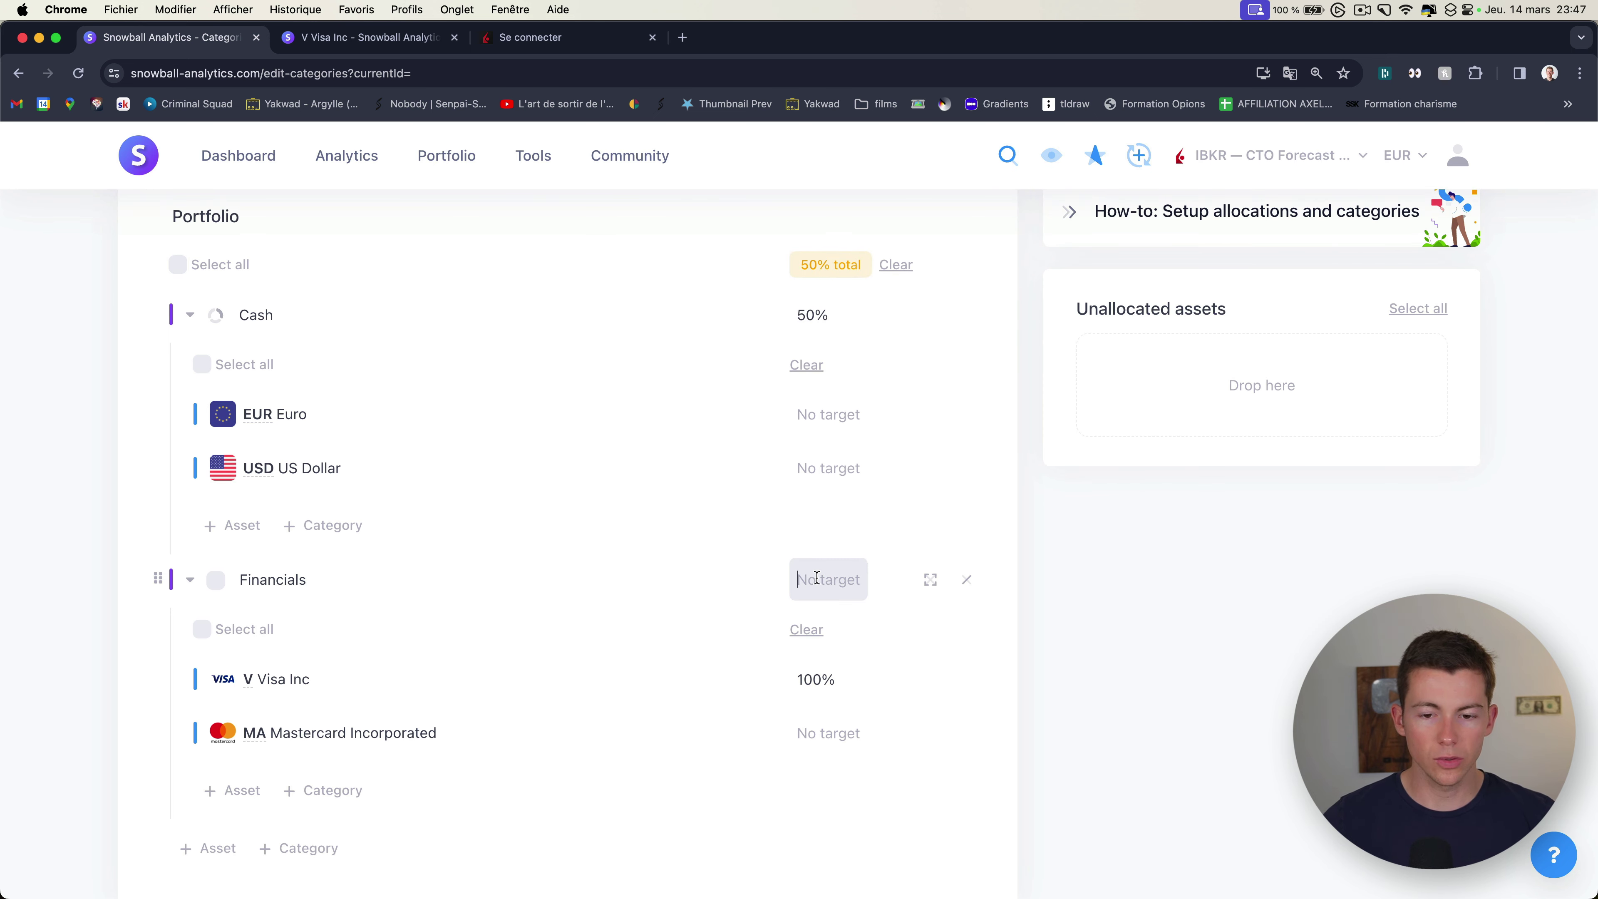
text(50)
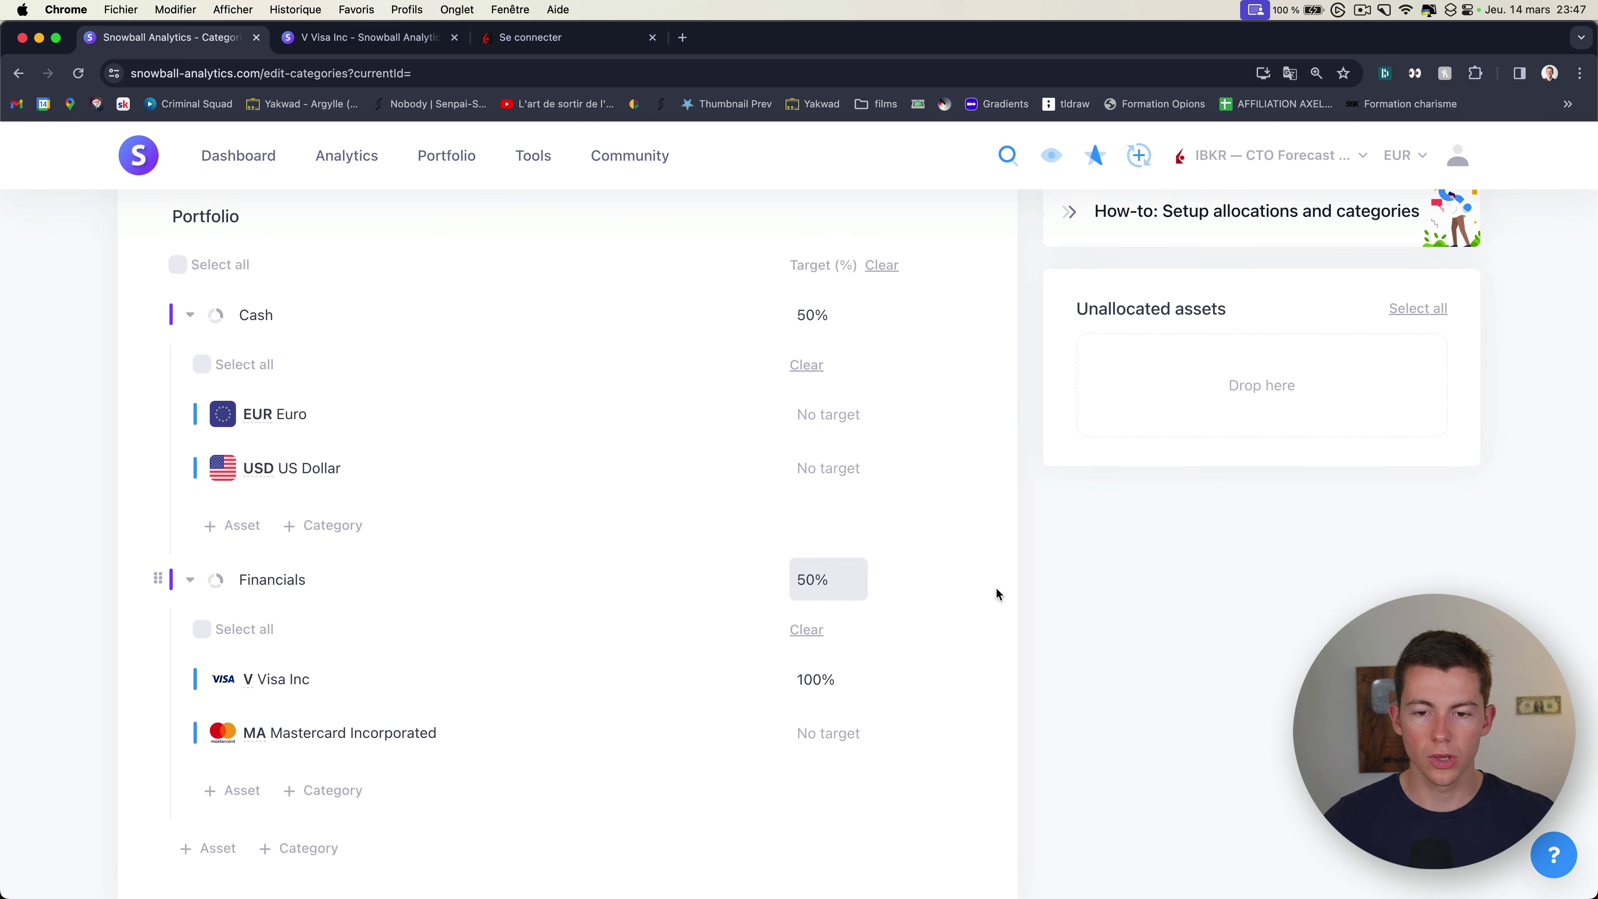
click(1099, 592)
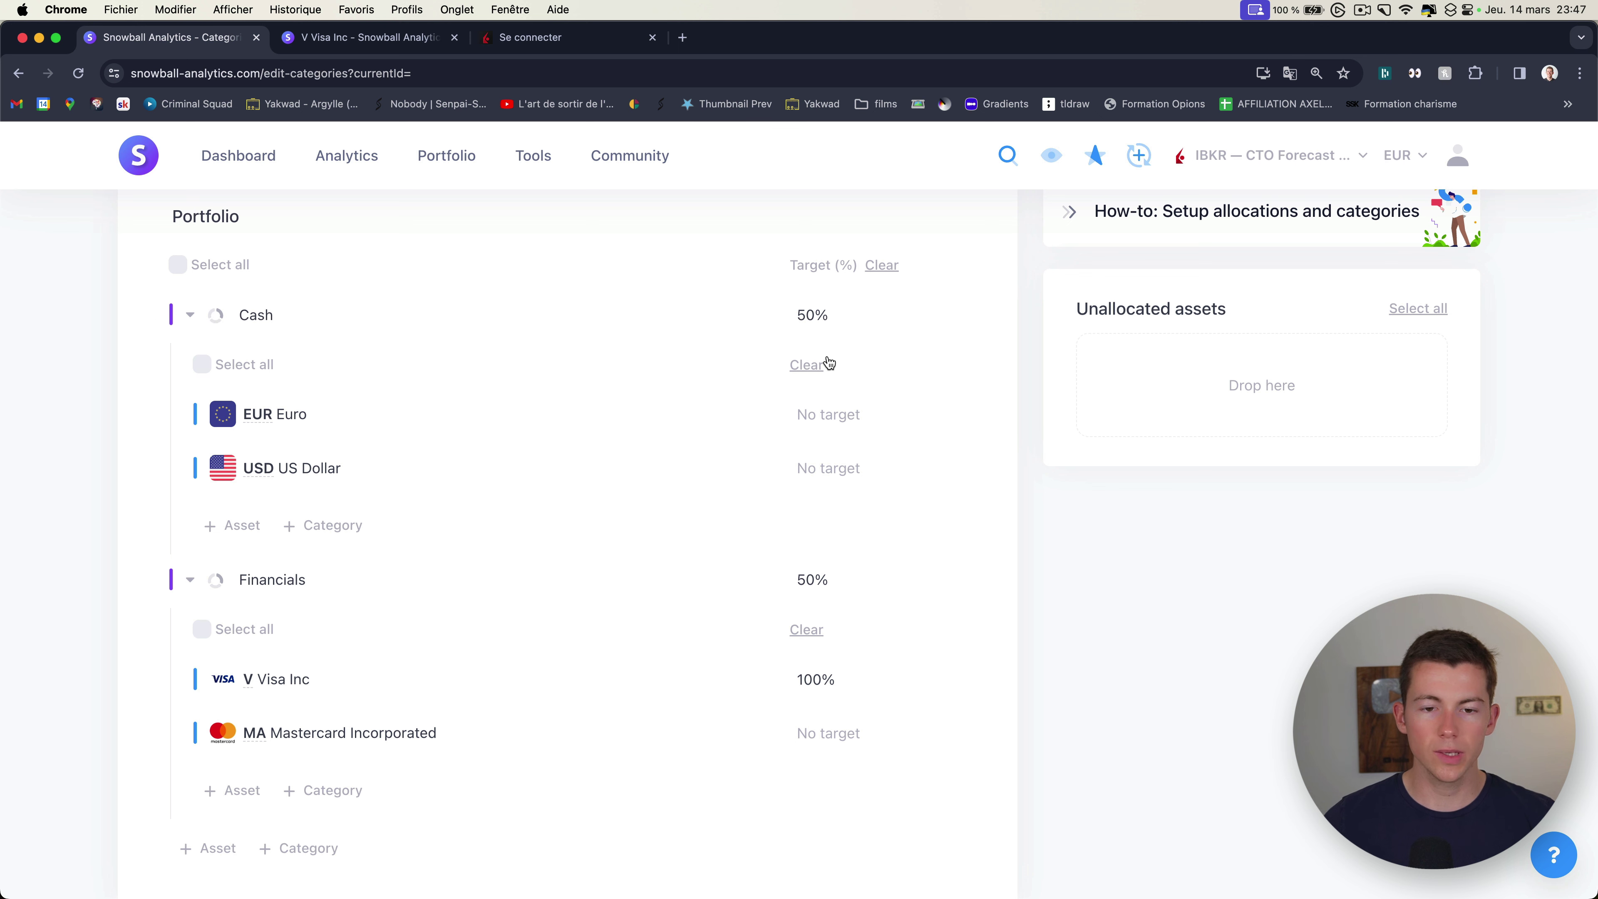
Step: Set the target allocations of Euro and US Dollar in the Cash category to 50% each
click(838, 417)
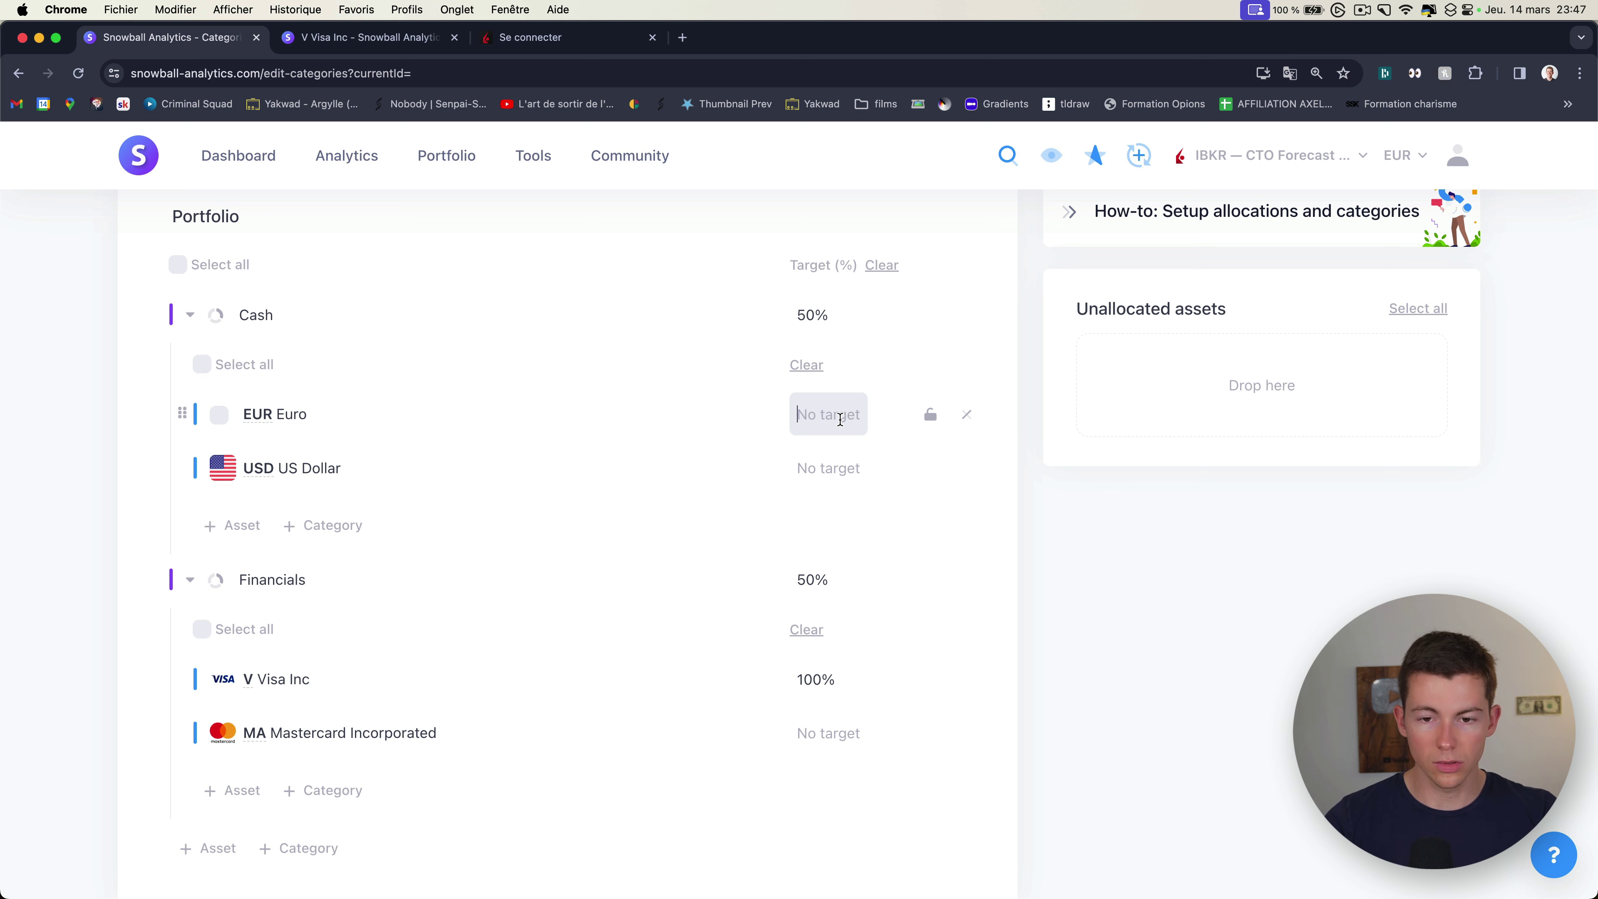
text(50)
click(831, 468)
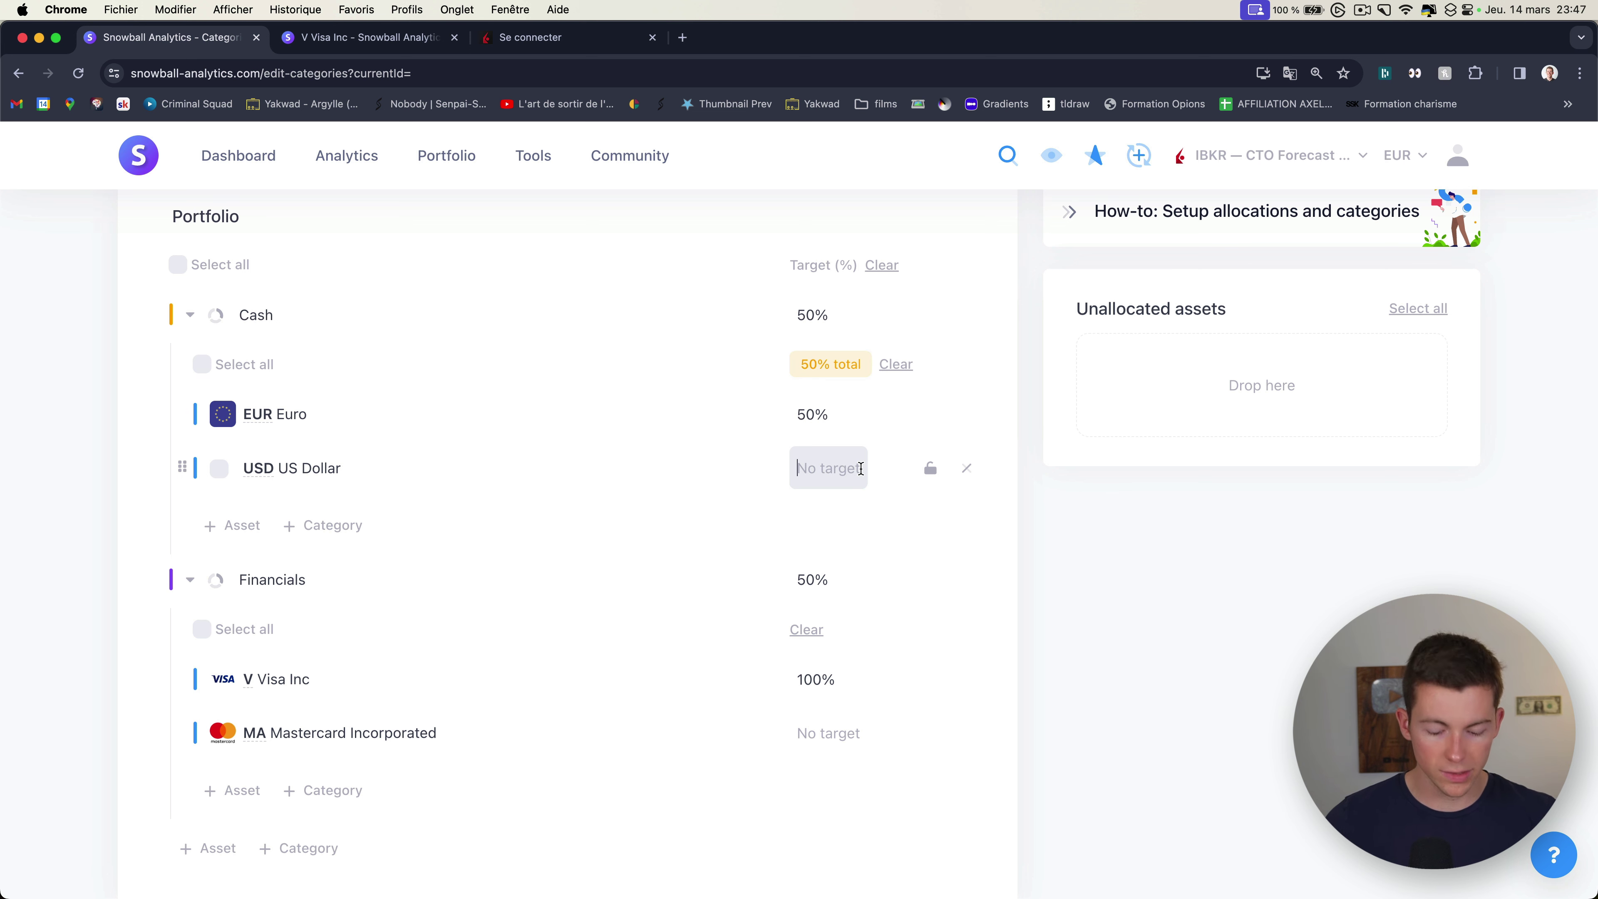
text(50)
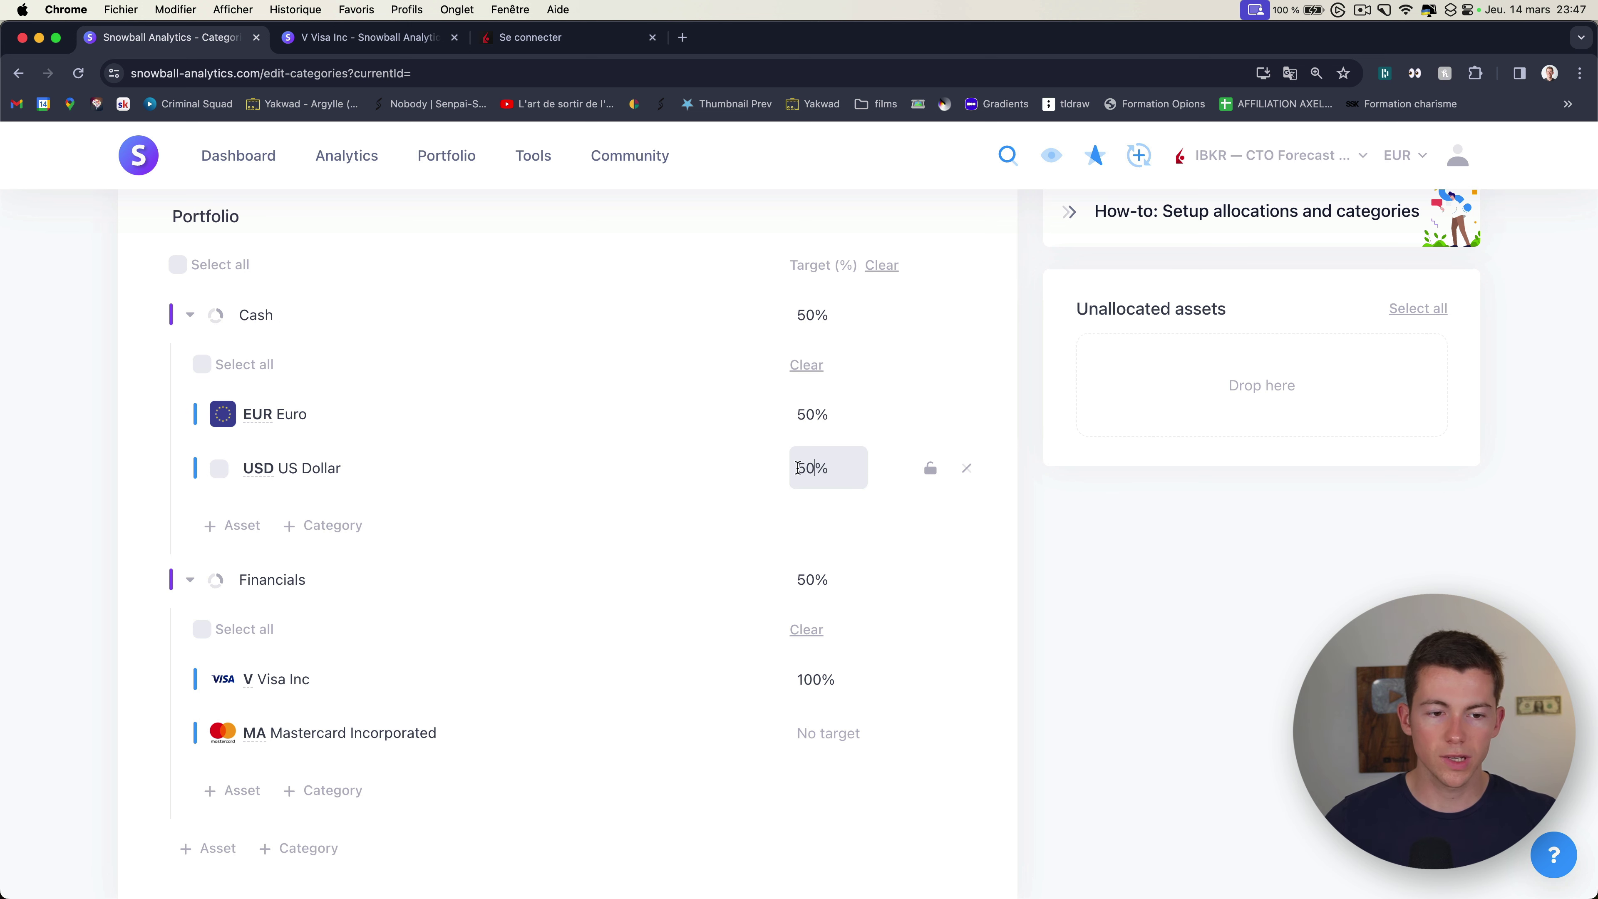
Step: Change the Cash category's targets to 100% for US Dollar and 0% for Euro
drag(841, 469, 763, 474)
text(100)
click(821, 414)
key(super+a)
text(0)
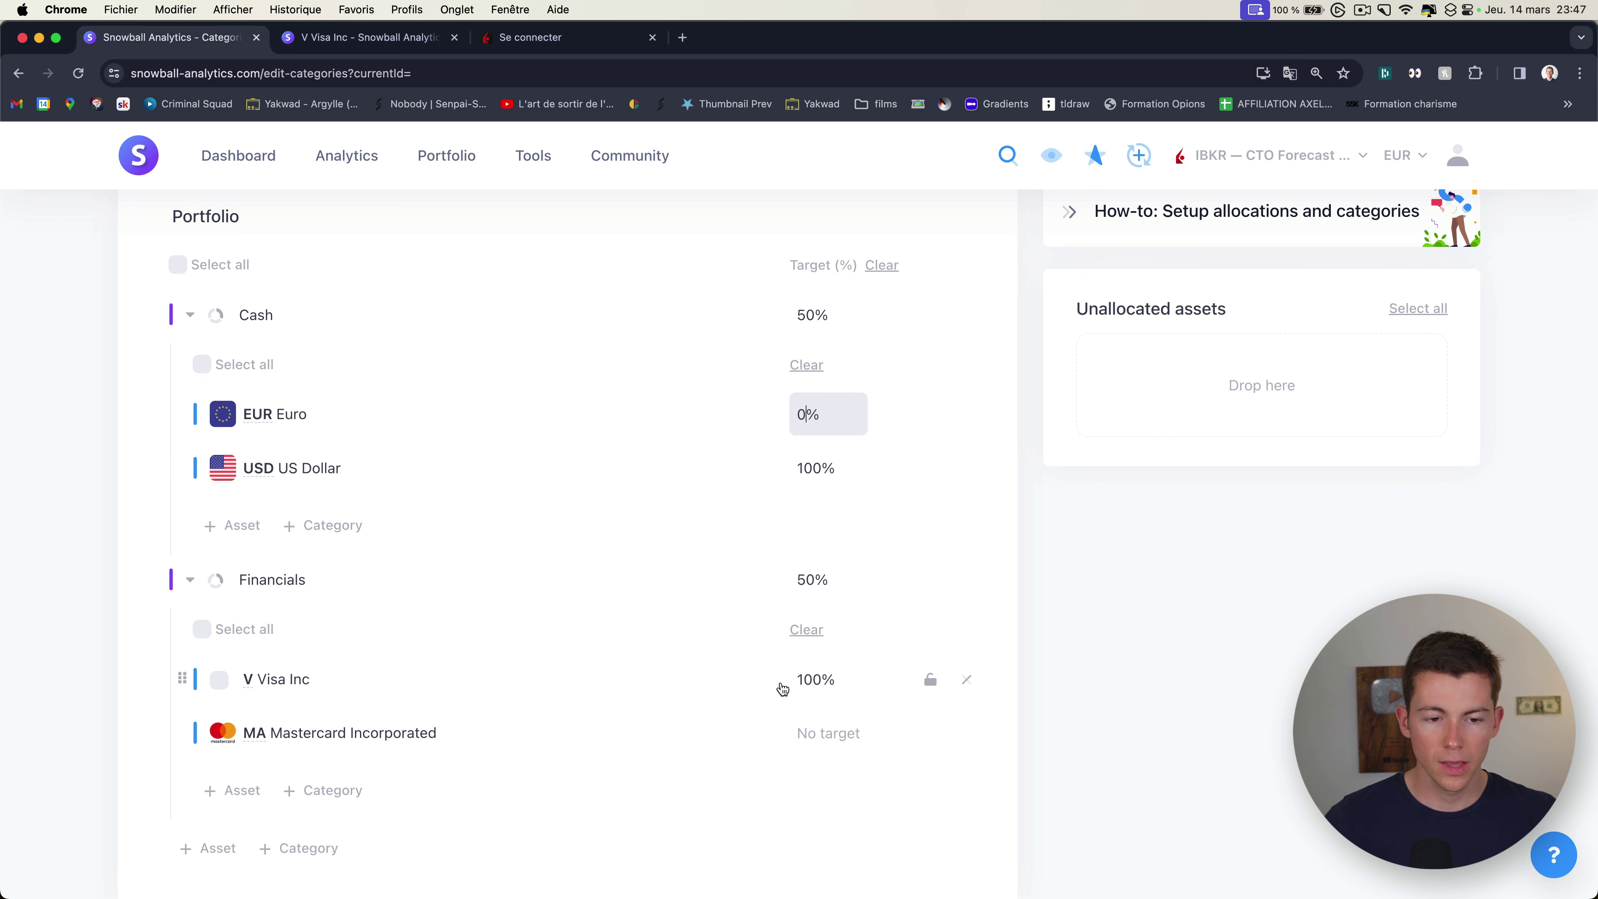
Step: Set the target allocations of Visa Inc and Mastercard Incorporated in the Financials category to 50% each
scroll(774, 689, down, 2)
click(808, 628)
key(super+a)
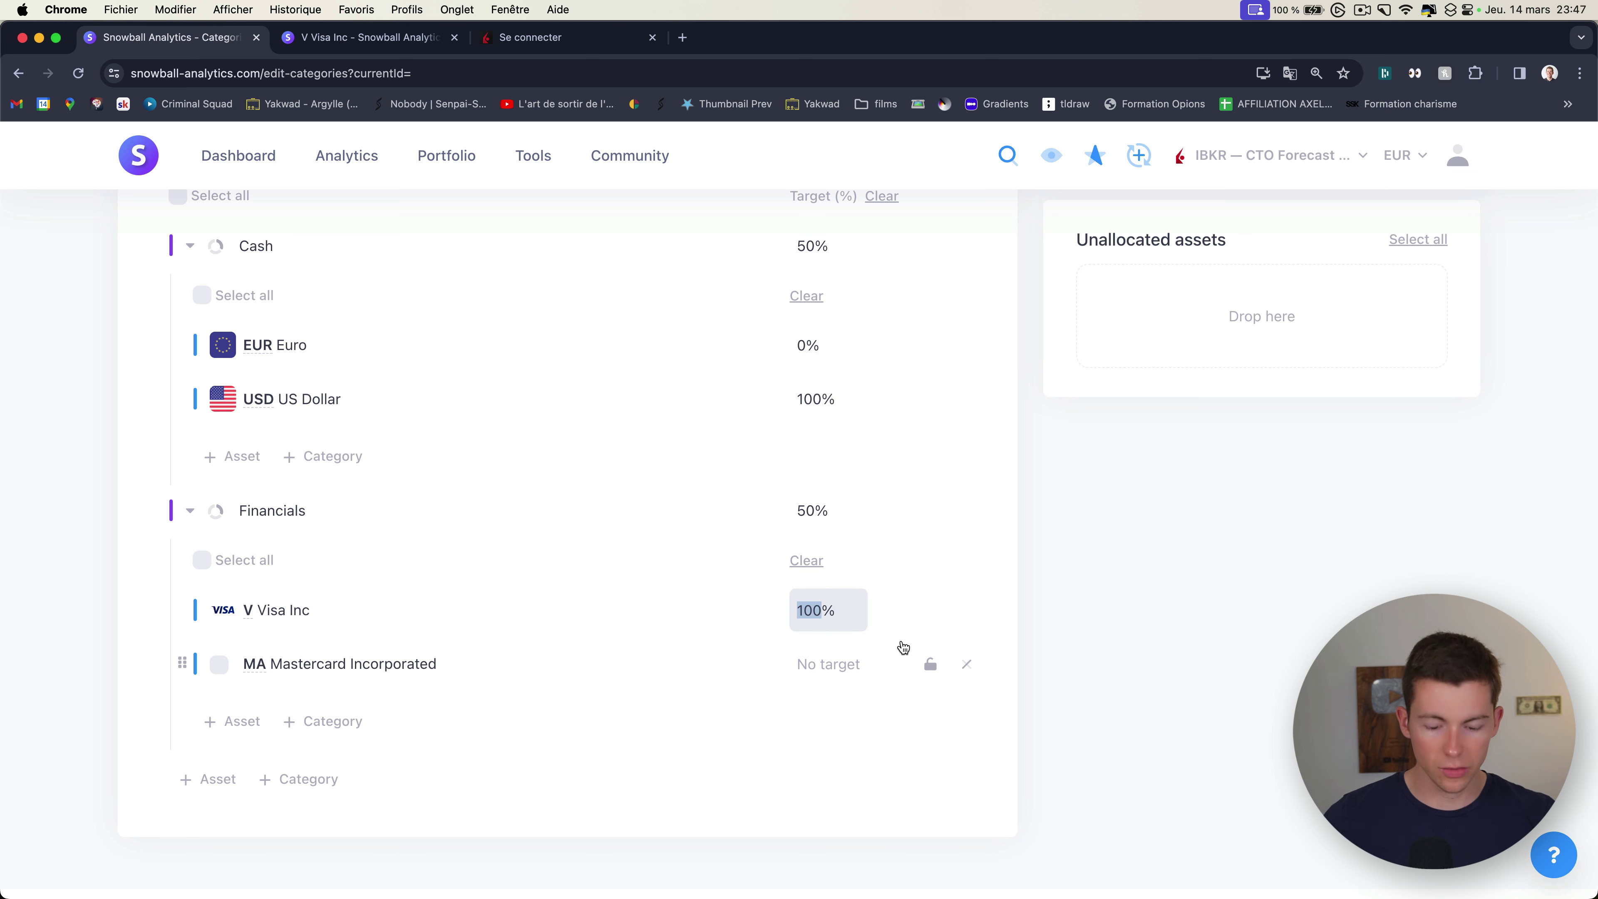
text(50)
click(851, 666)
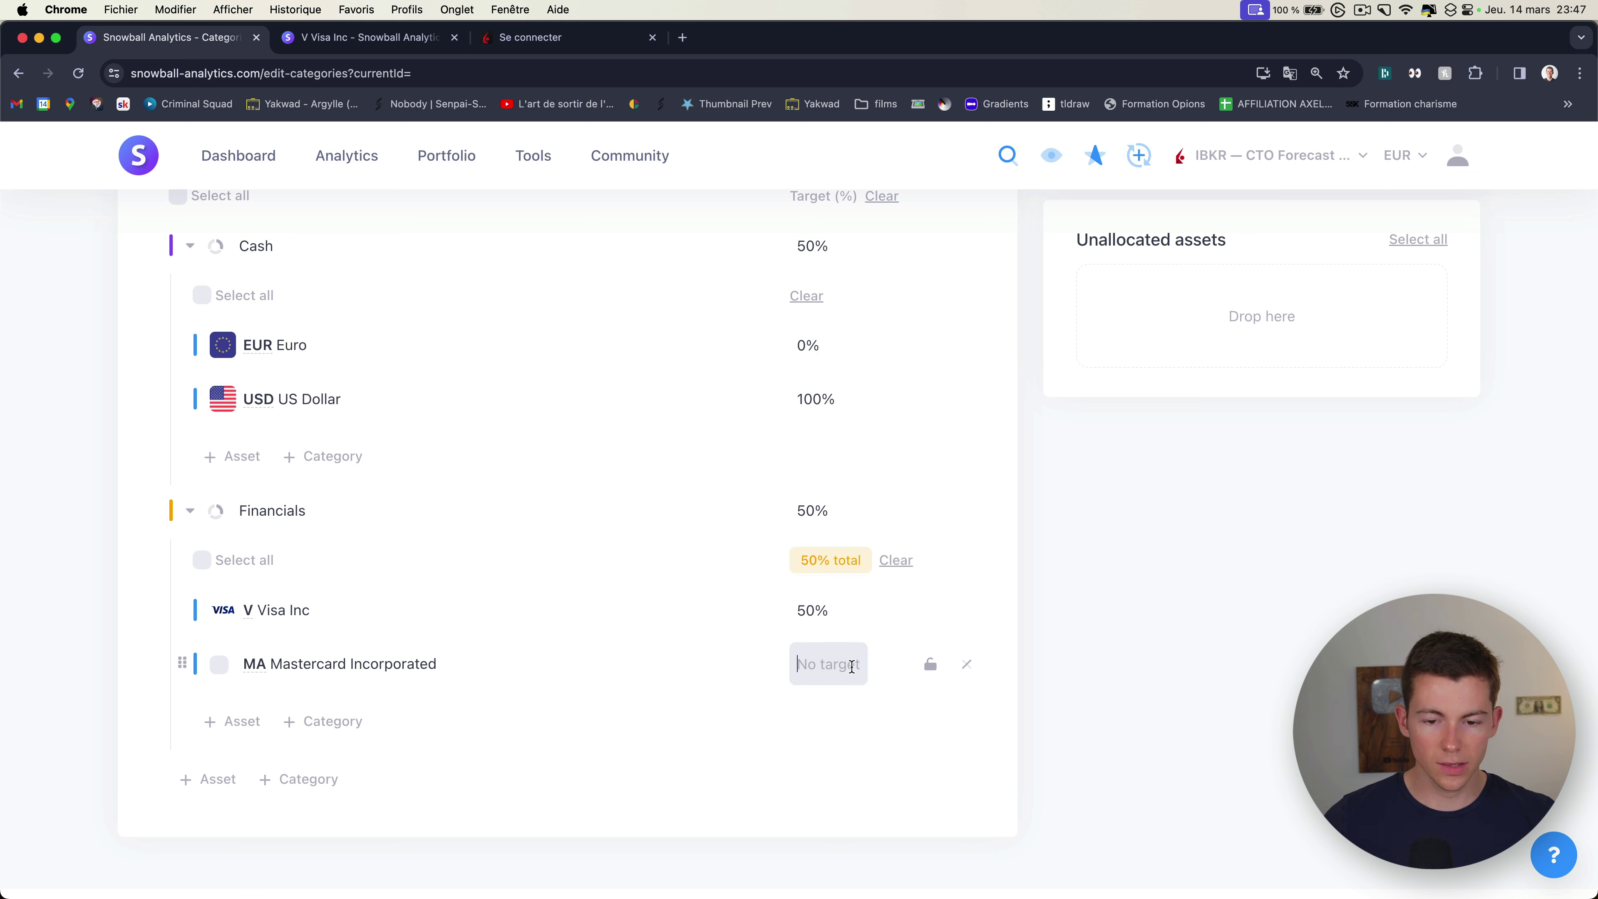
text(50)
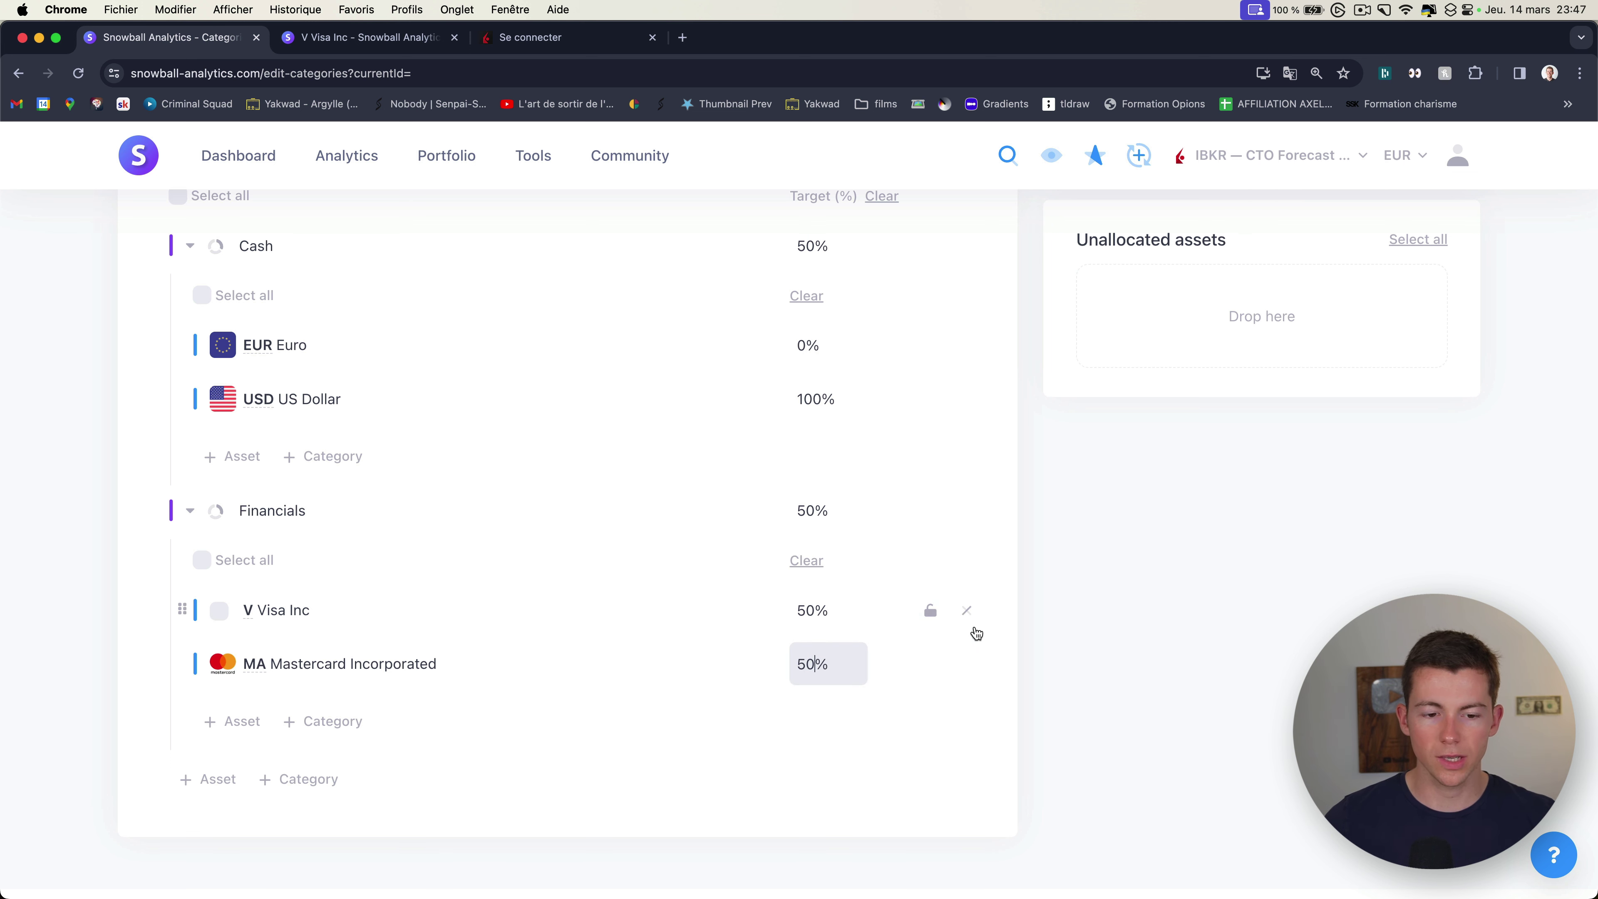
Step: Save the category and target allocation changes and return to the portfolio overview
click(1286, 608)
scroll(1258, 586, up, 3)
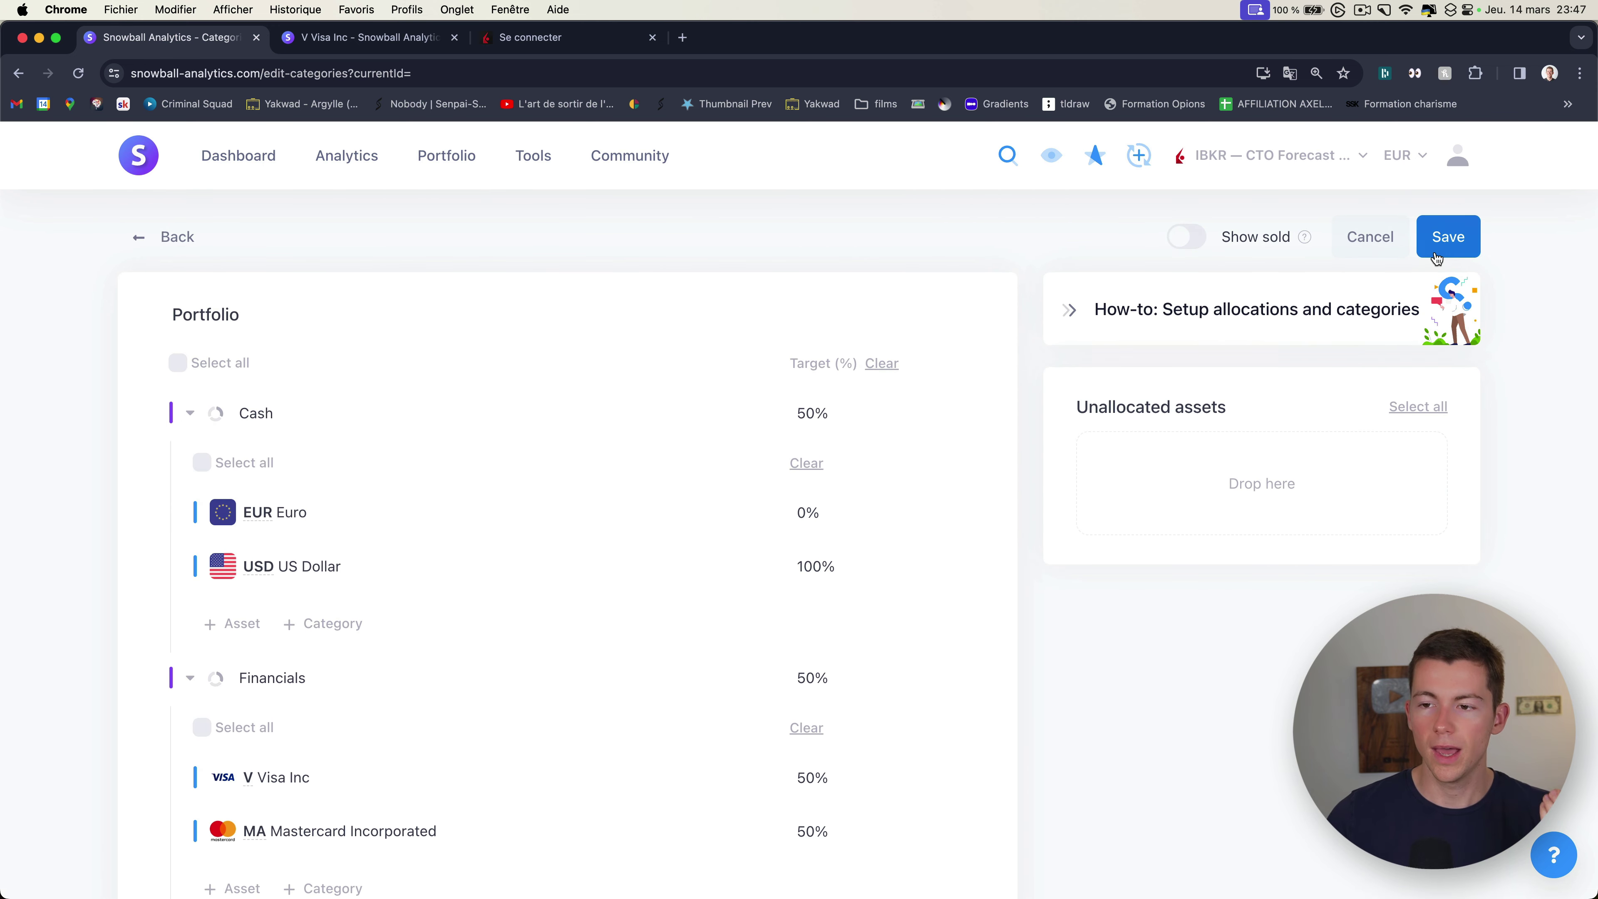
click(1444, 241)
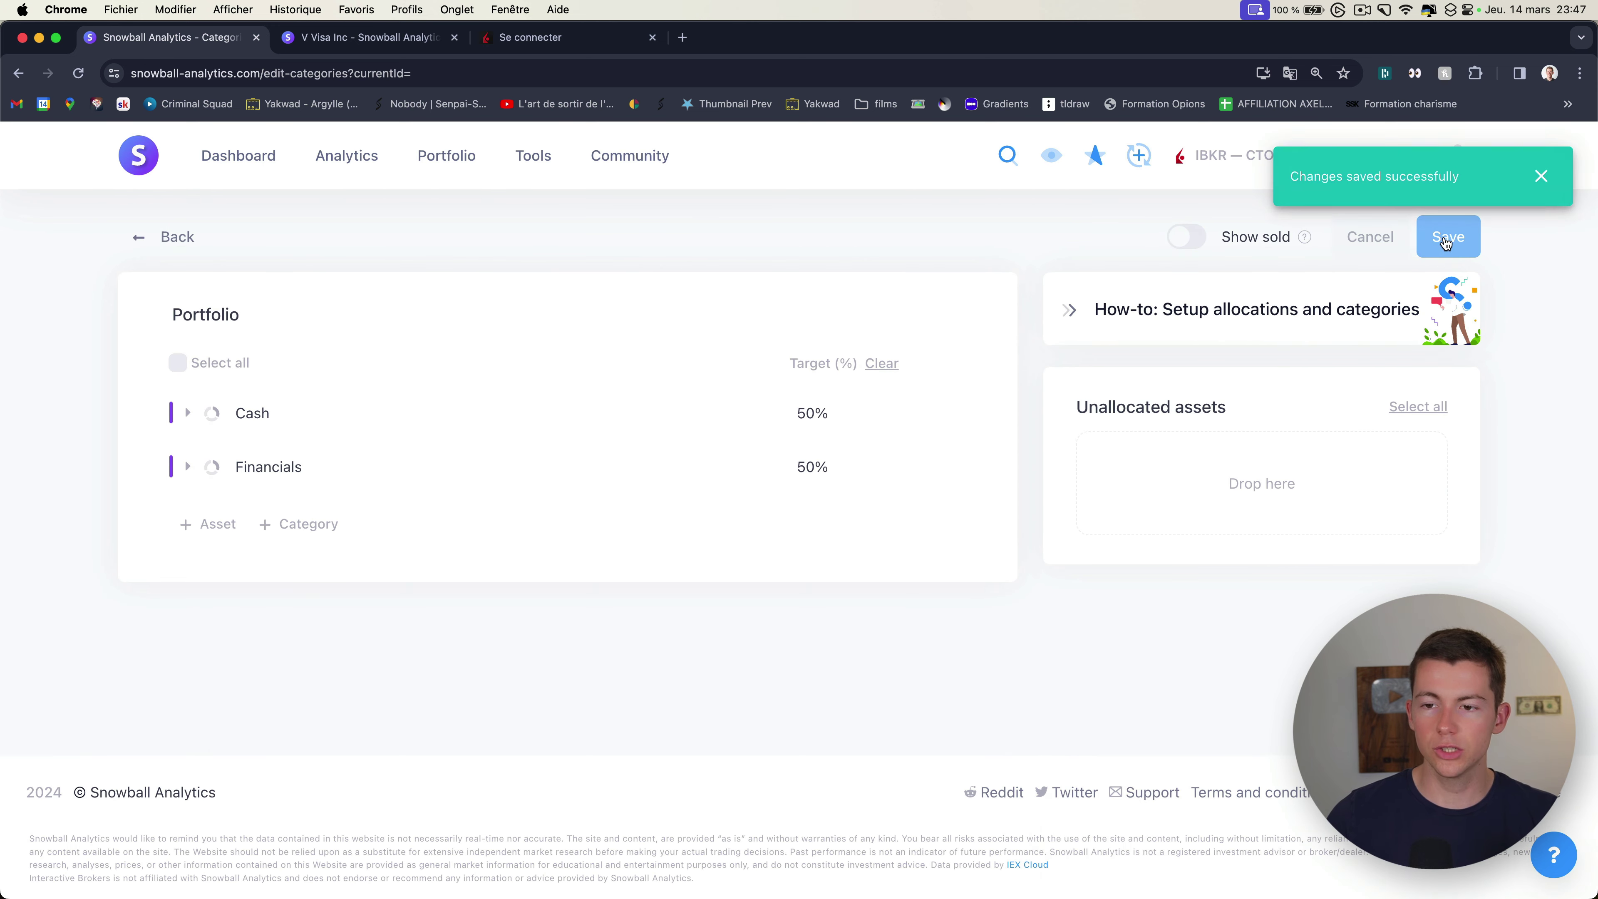
click(154, 241)
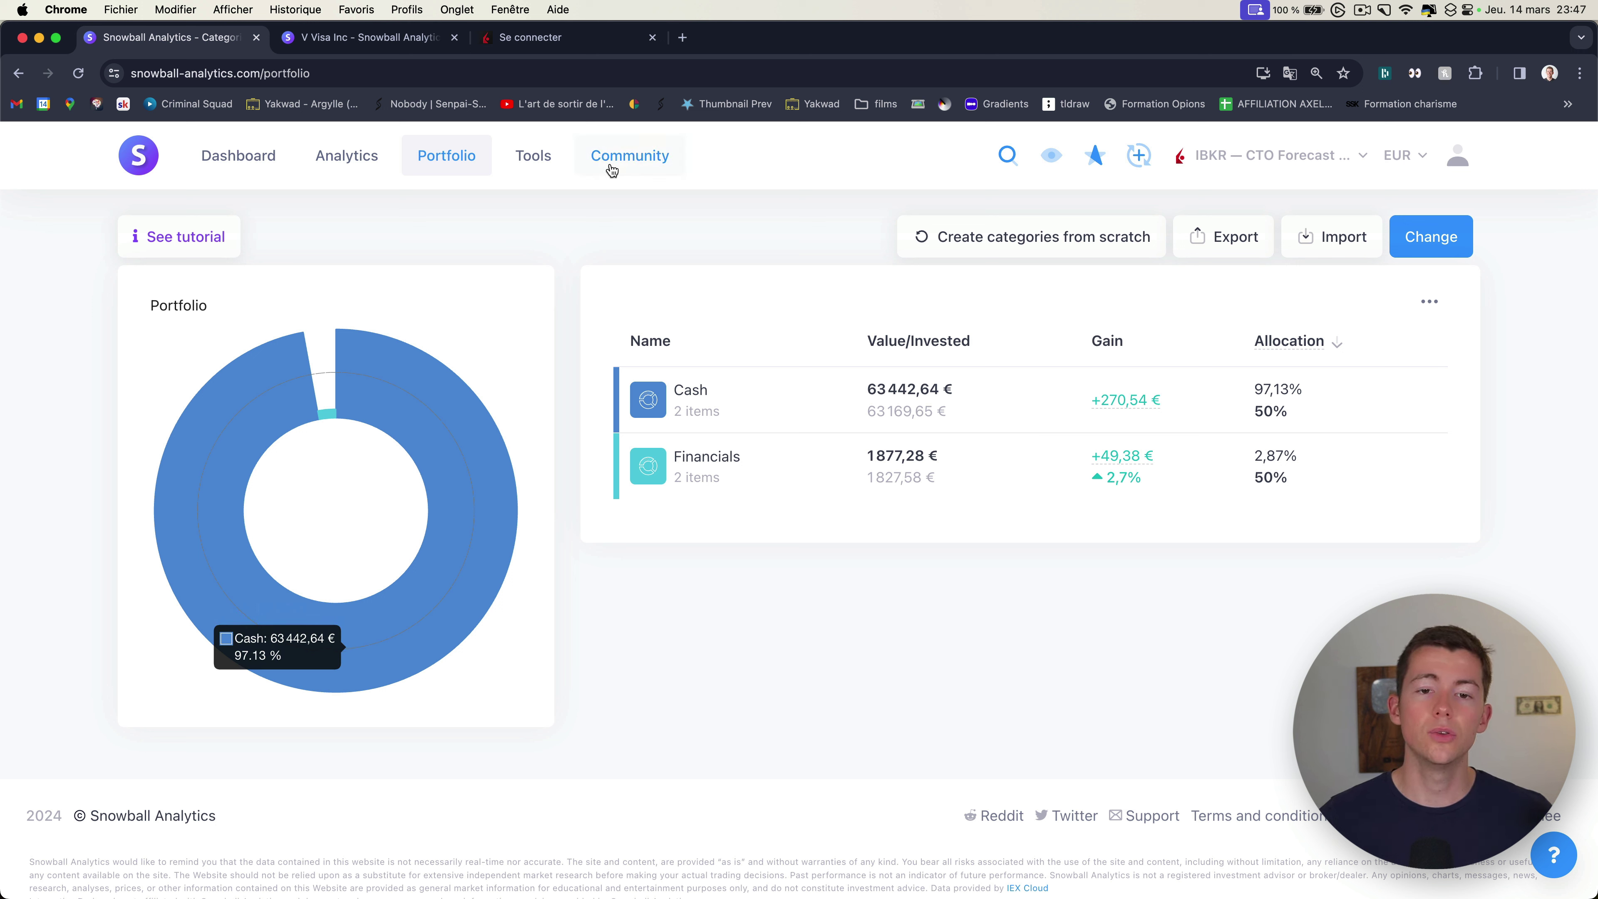
Step: Open the portfolio rebalancing tool and enter a deposit amount of €10,000
mouse_move(535, 161)
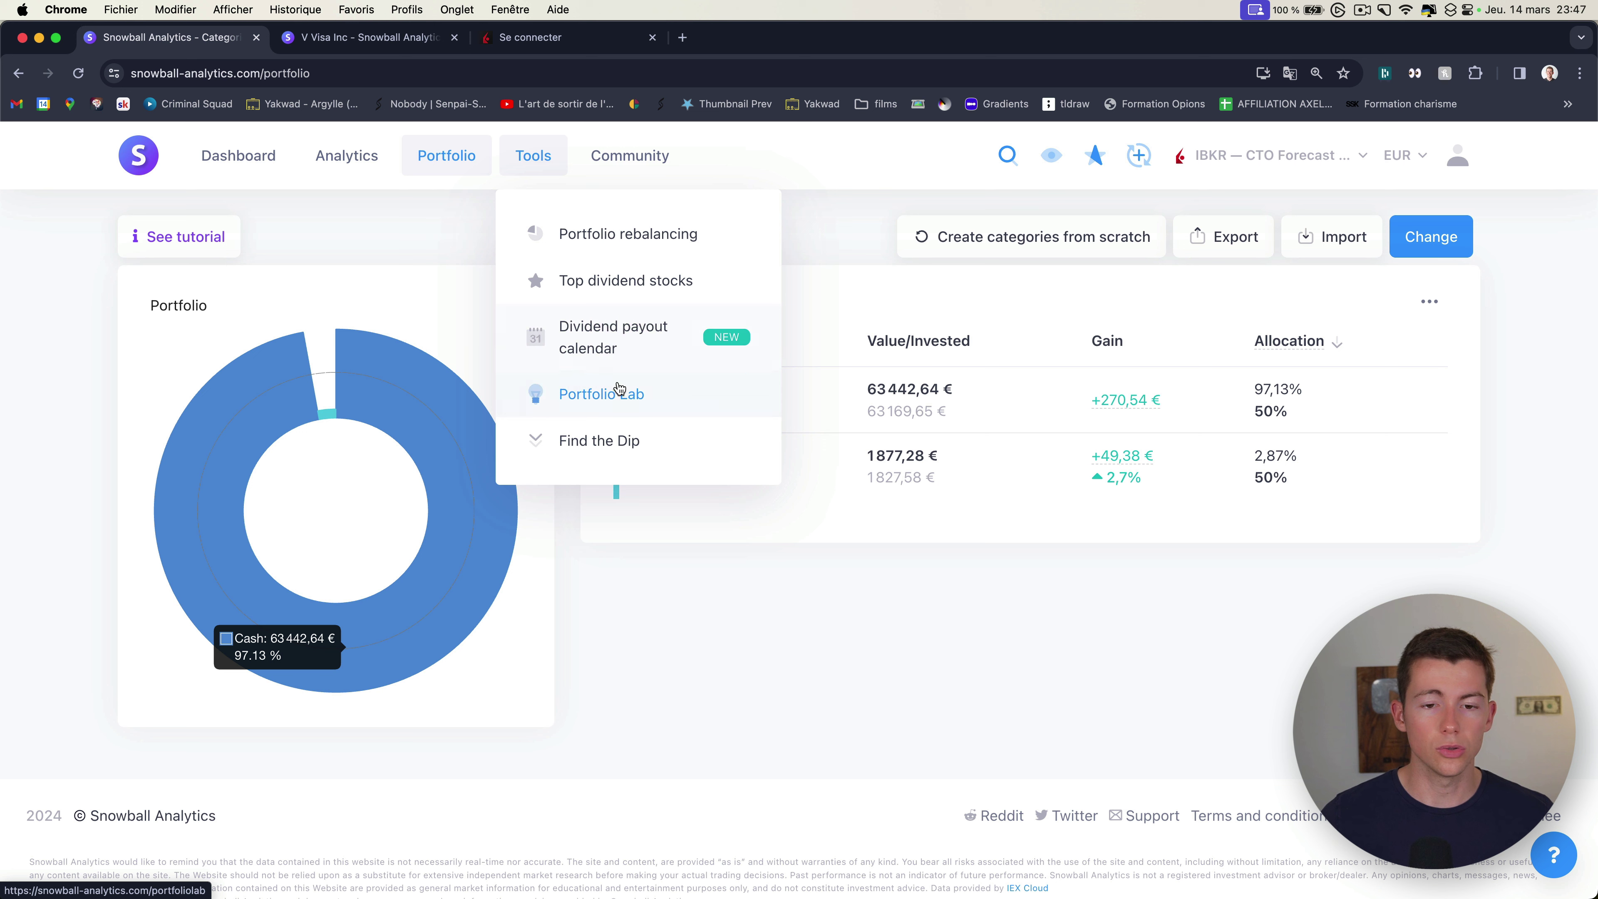
click(653, 247)
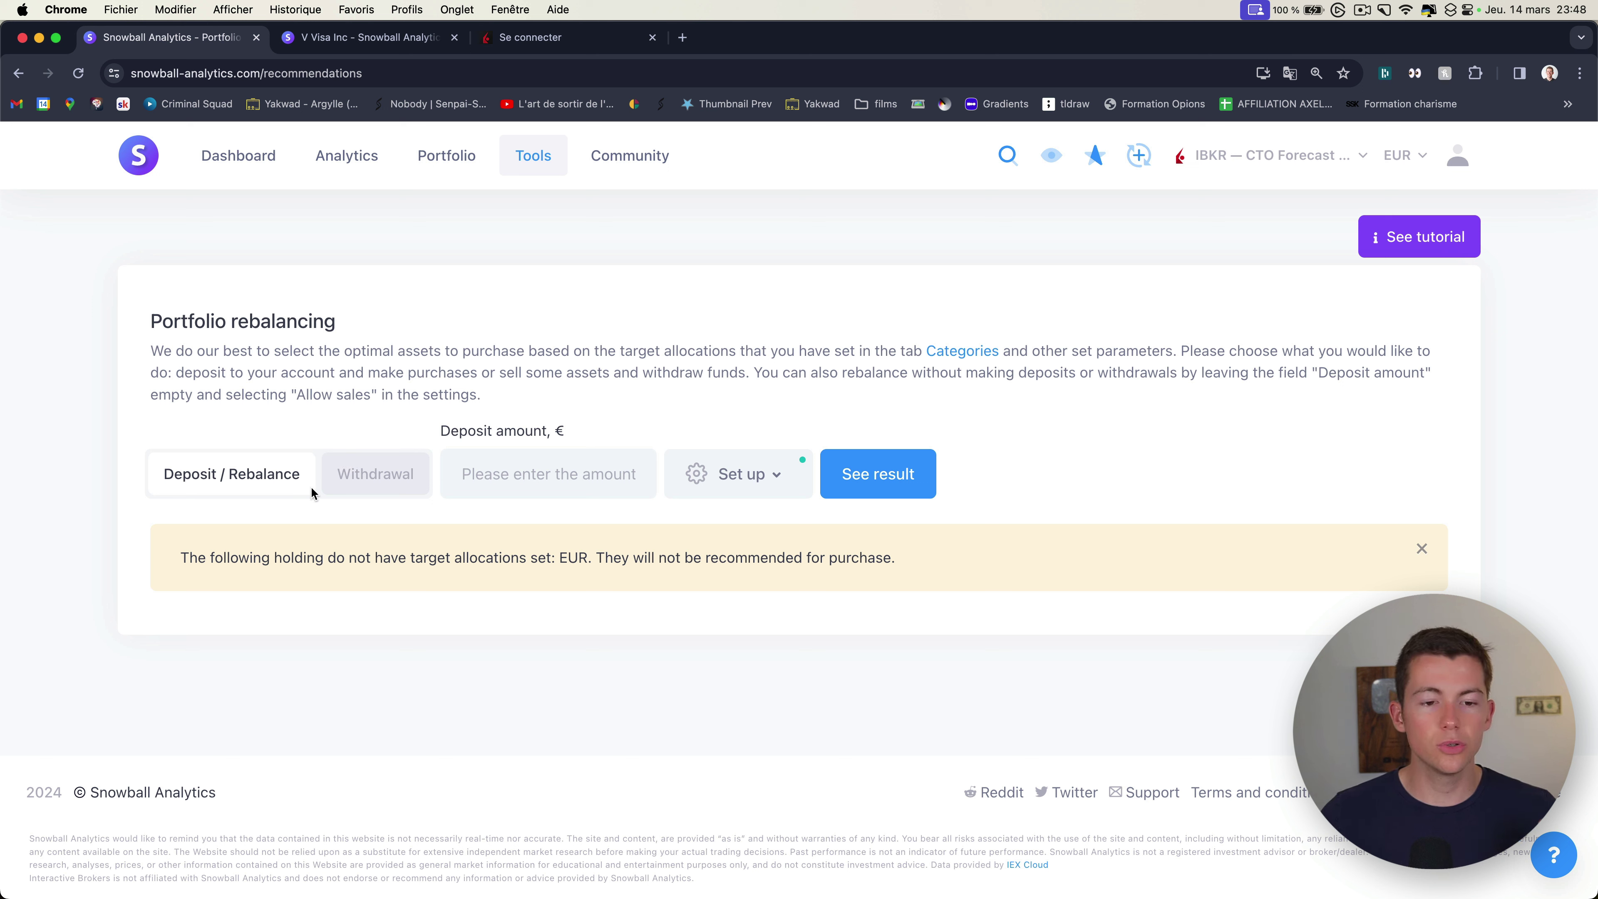
click(578, 477)
text(100000)
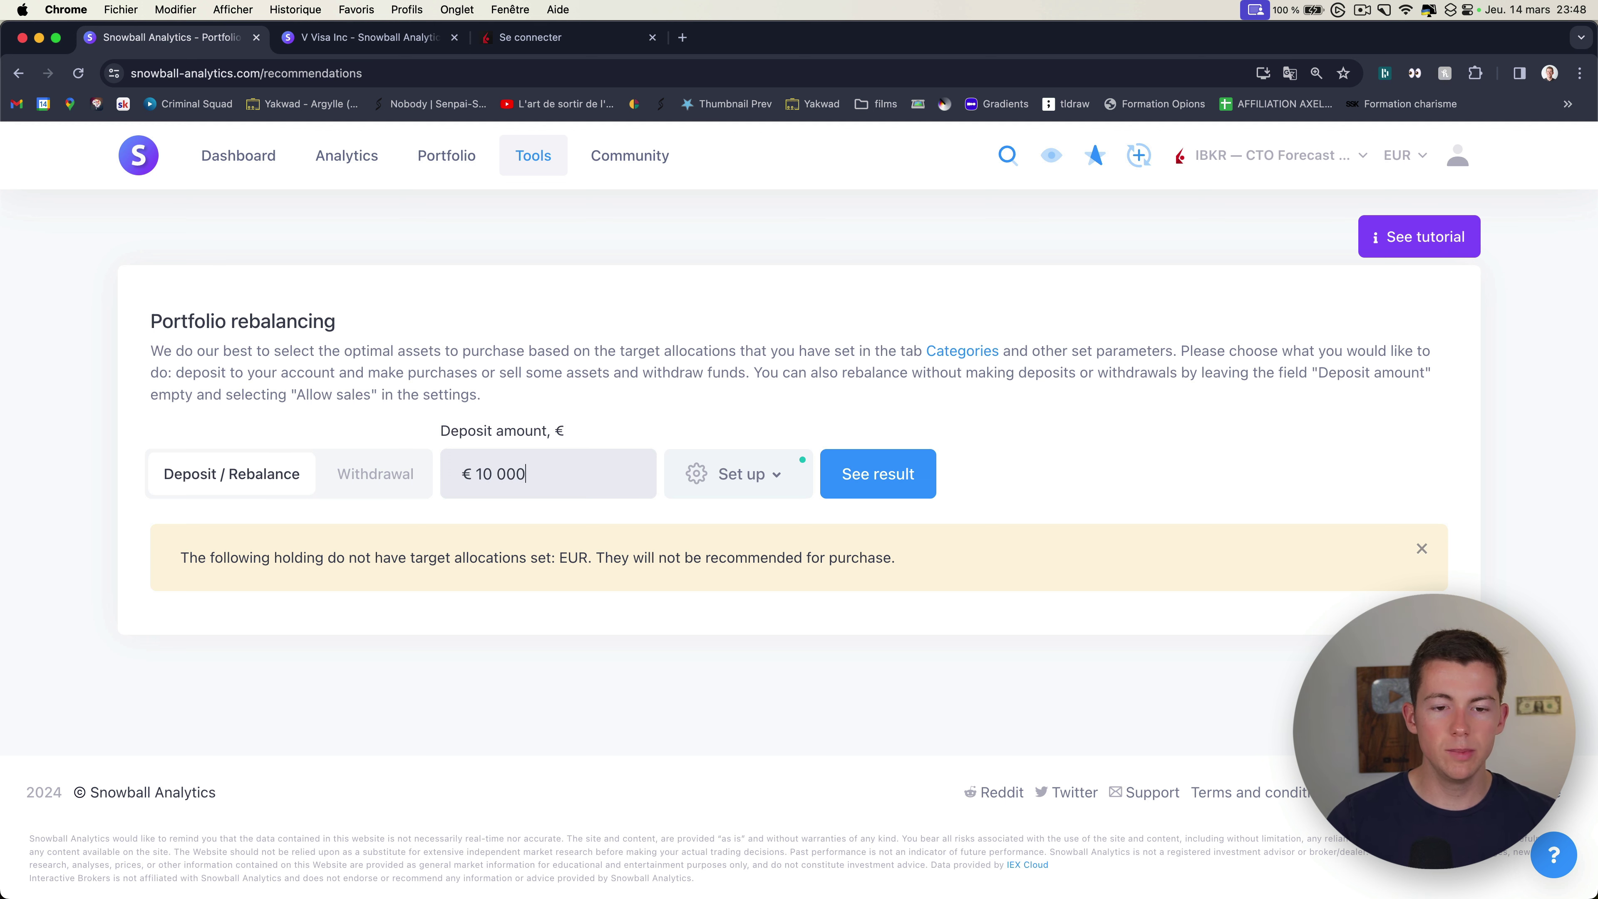
Step: Enable fractional shares in the additional rebalancing options and show the purchase recommendations
click(745, 479)
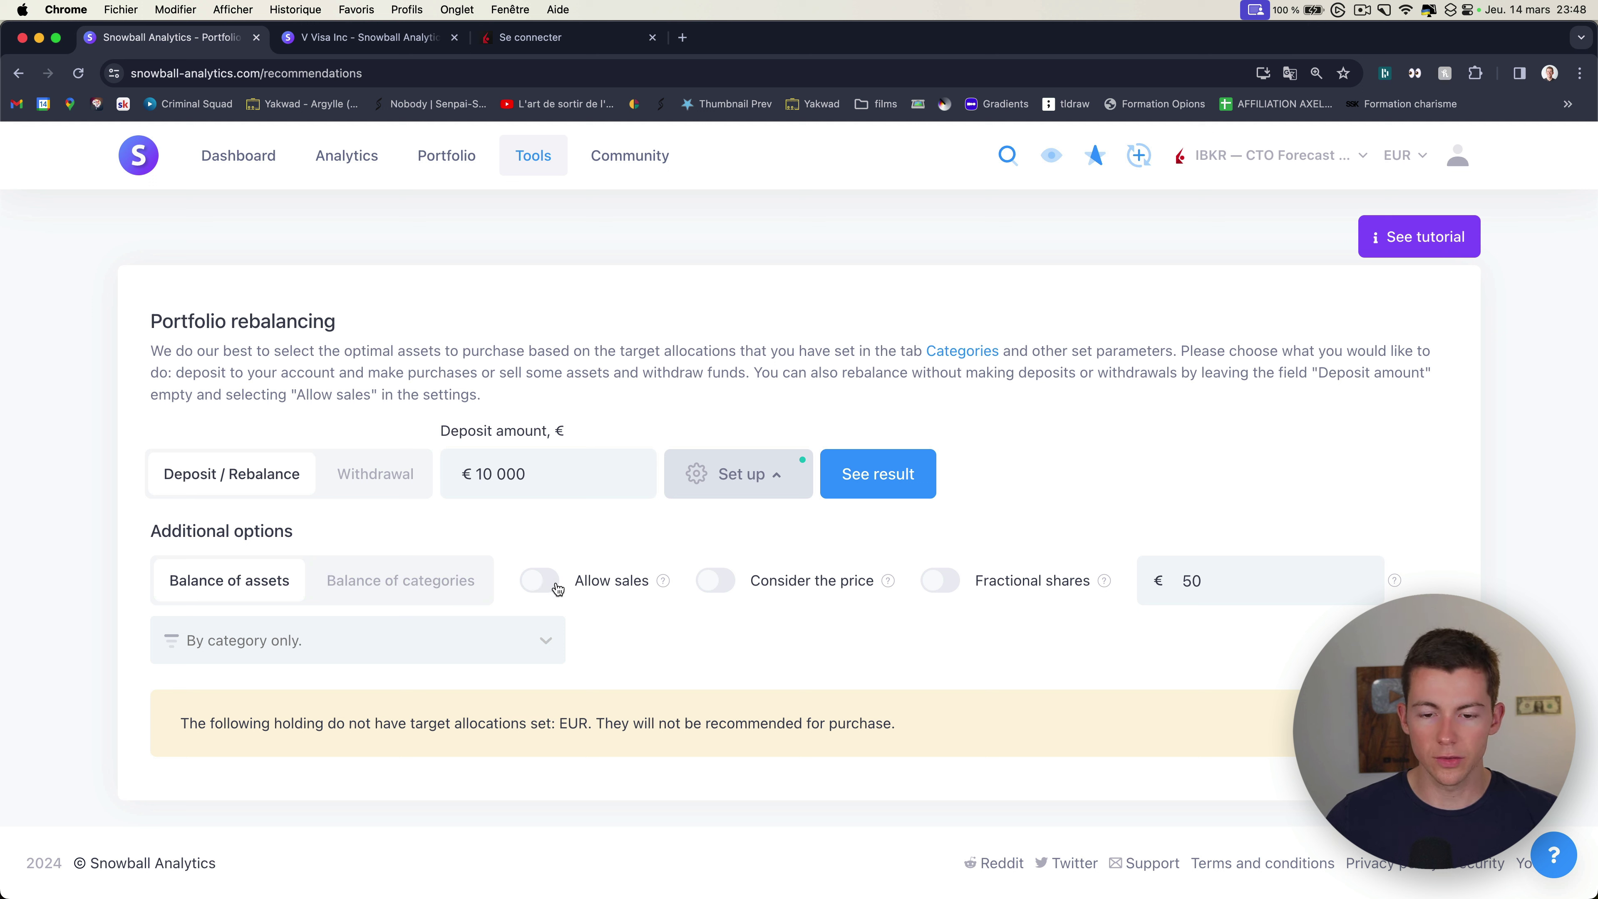
click(946, 588)
scroll(1177, 499, down, 2)
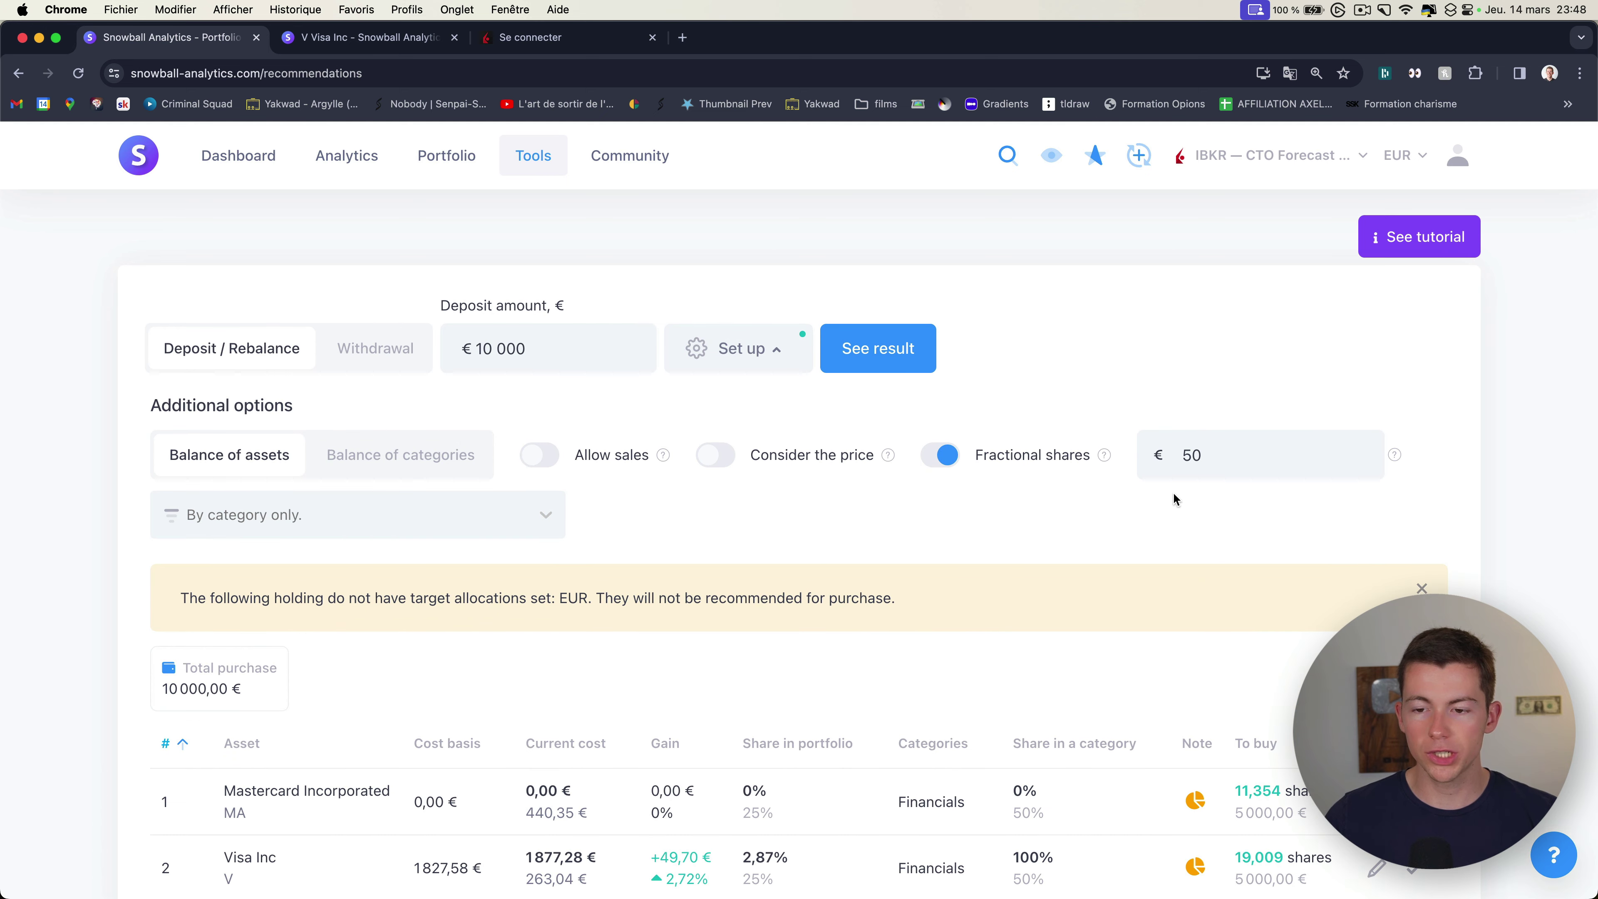
mouse_move(1395, 457)
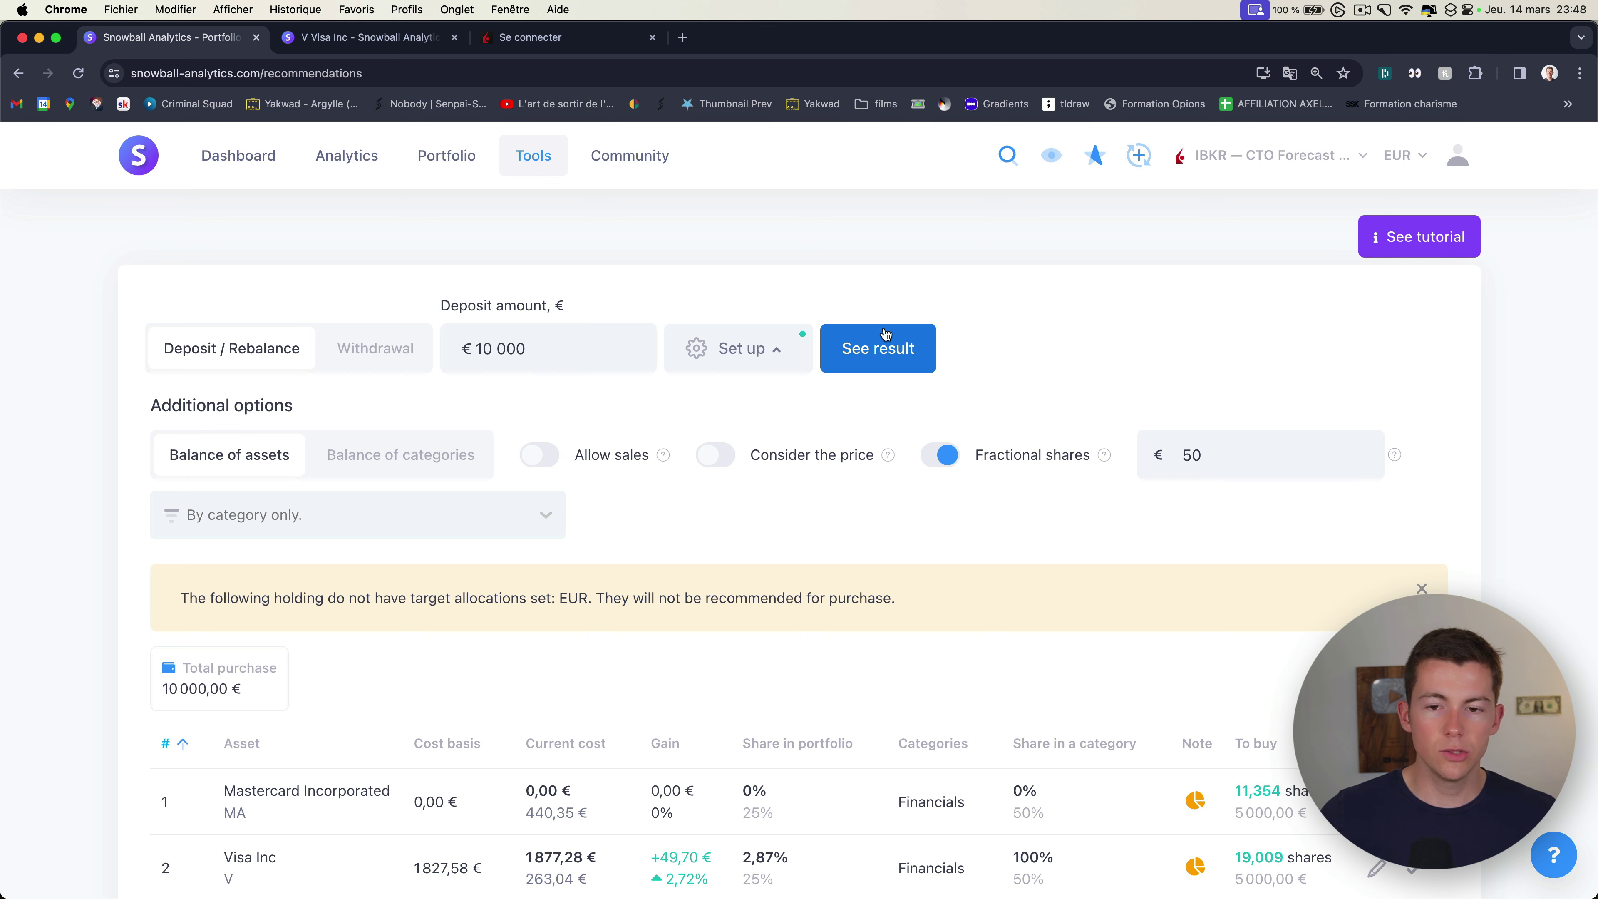
scroll(731, 393, down, 3)
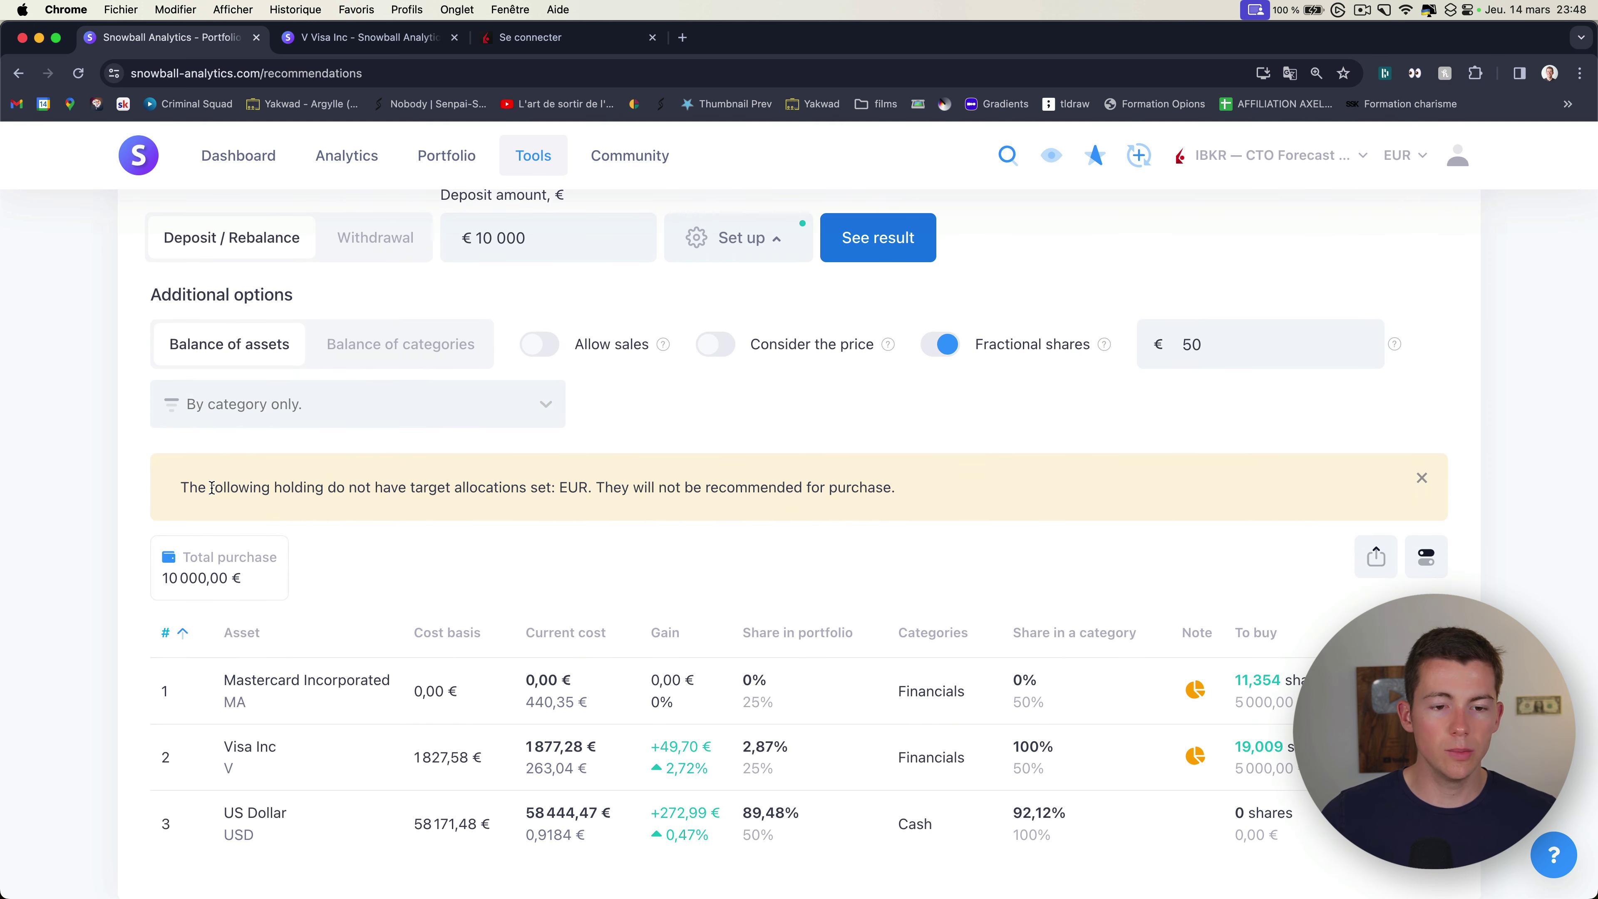
Step: Read and dismiss the notice about the holding without a target allocation
drag(211, 488, 583, 493)
click(583, 493)
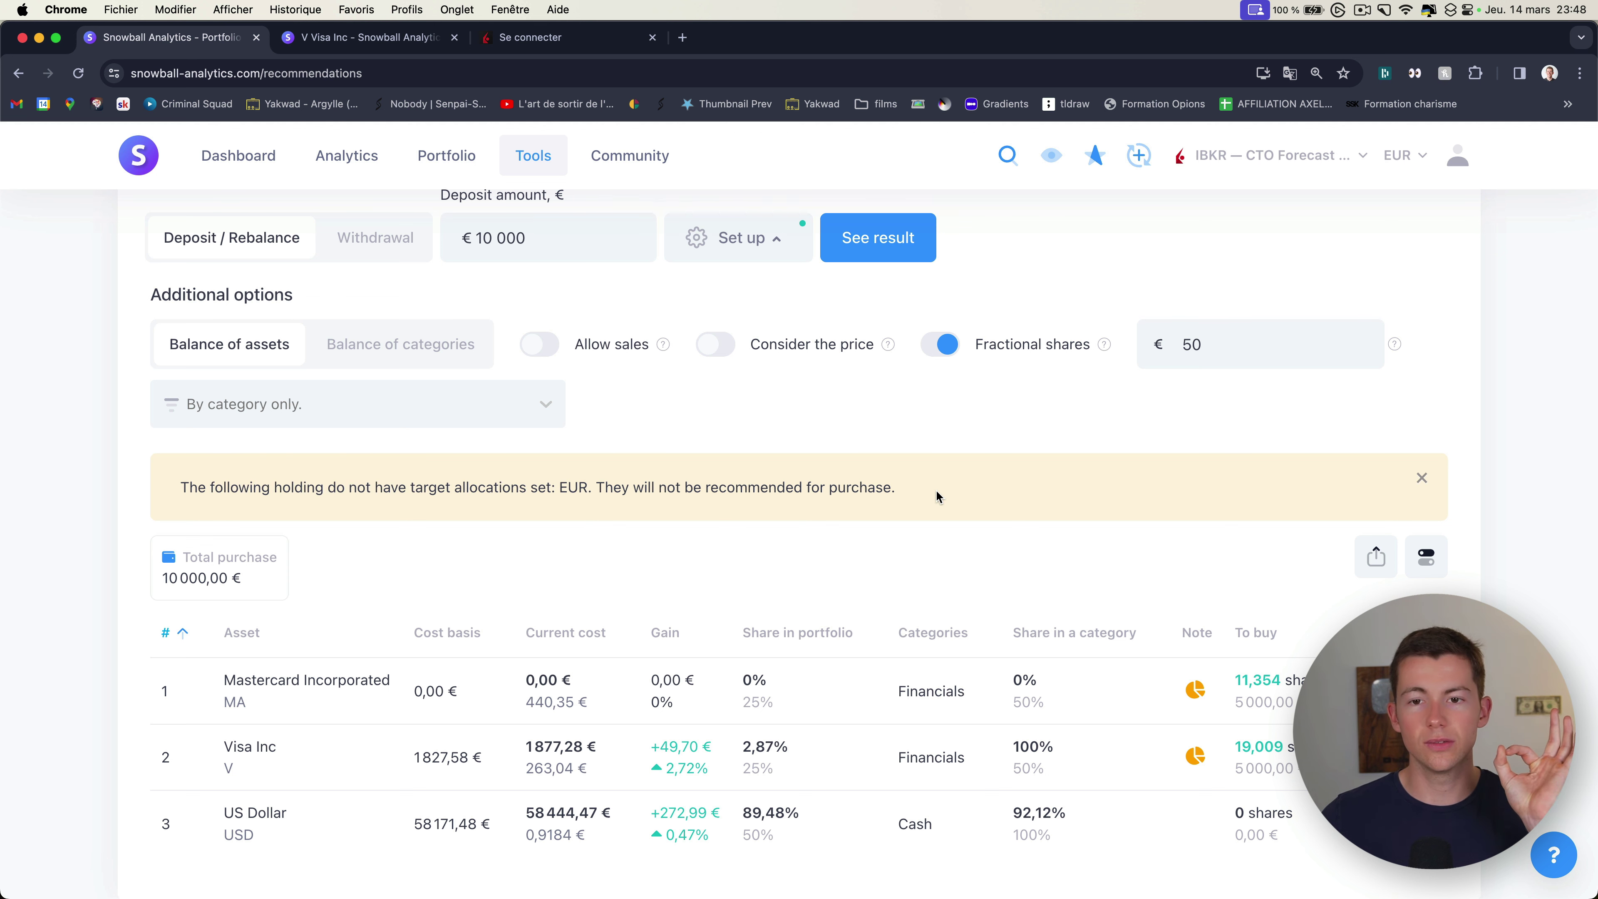
click(1422, 478)
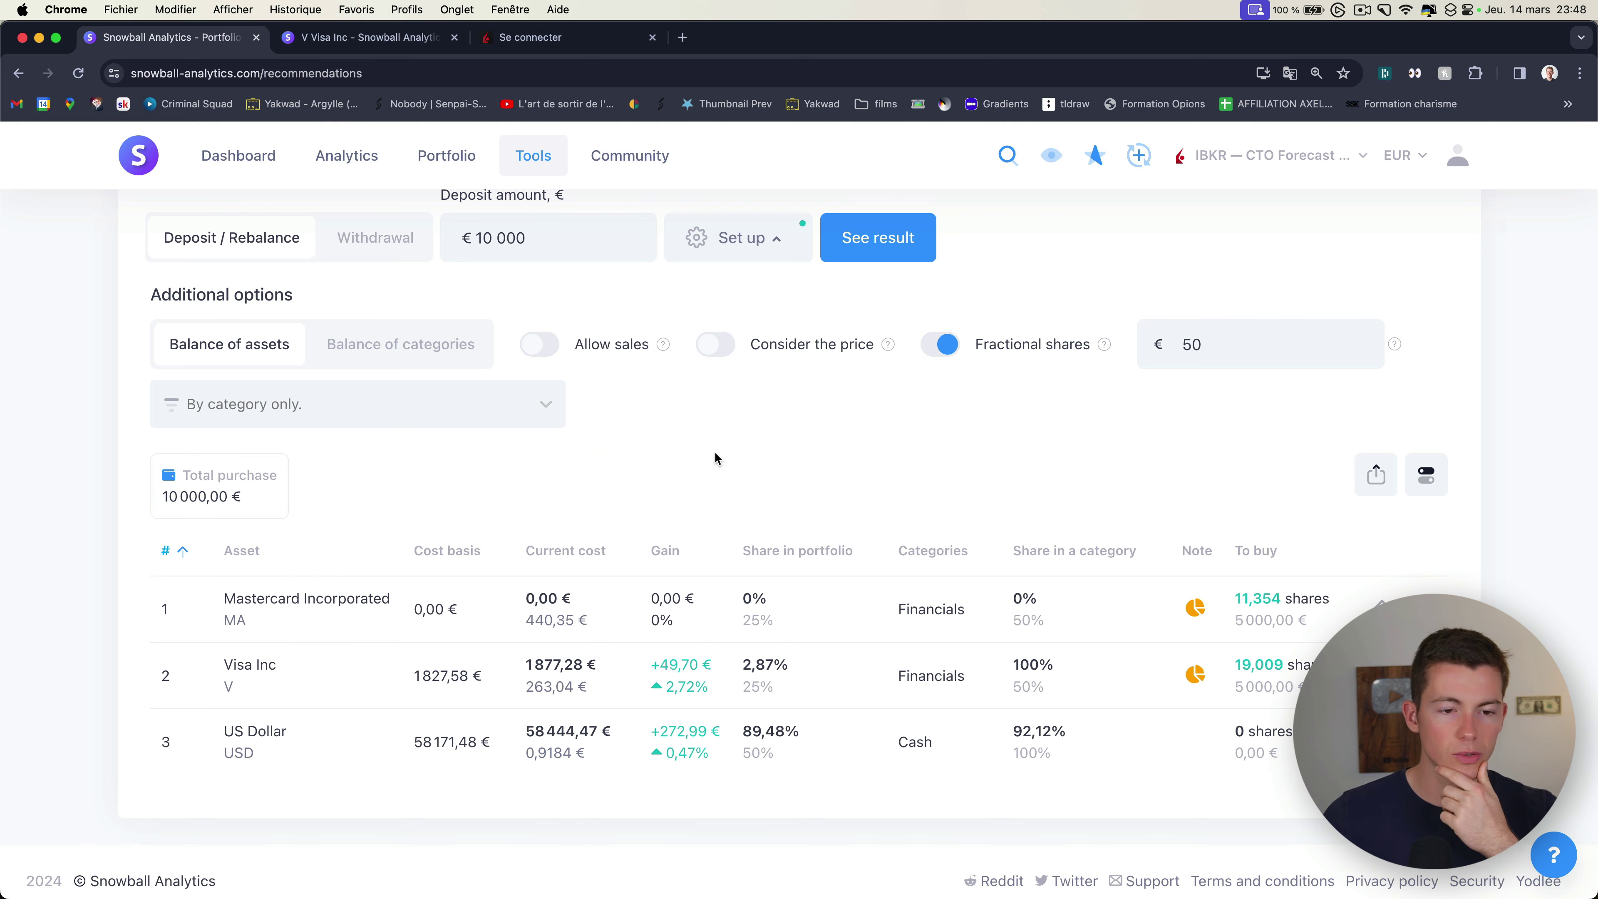
Step: Examine the recommended share quantities and purchase amounts for Mastercard, Visa and US Dollar
scroll(720, 458, up, 2)
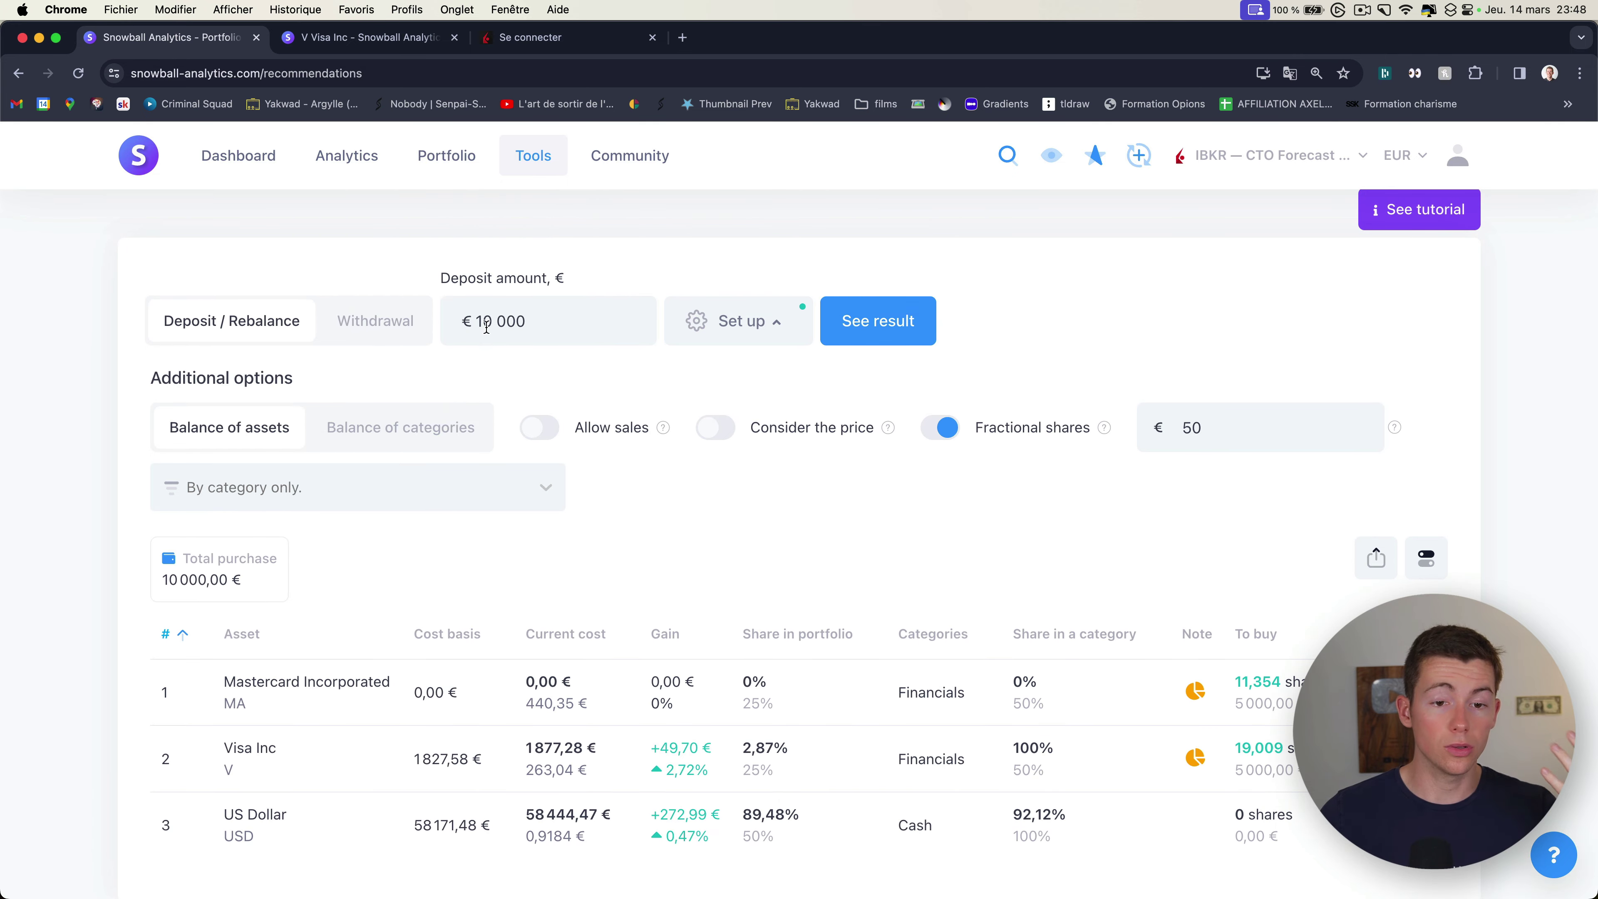
scroll(453, 449, down, 3)
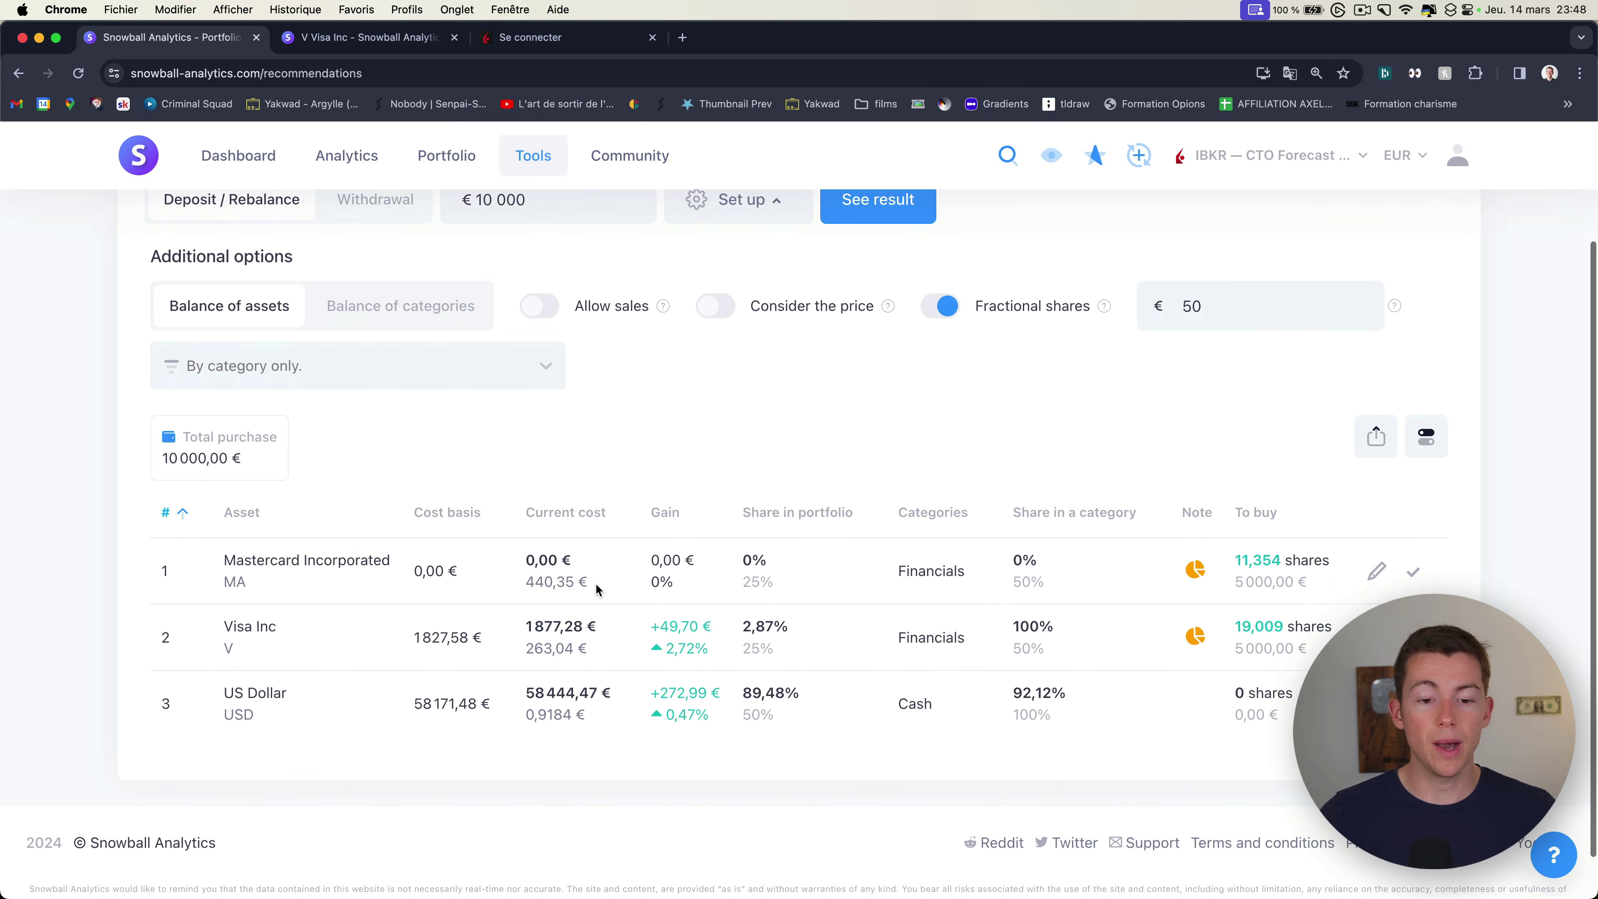
scroll(629, 589, down, 1)
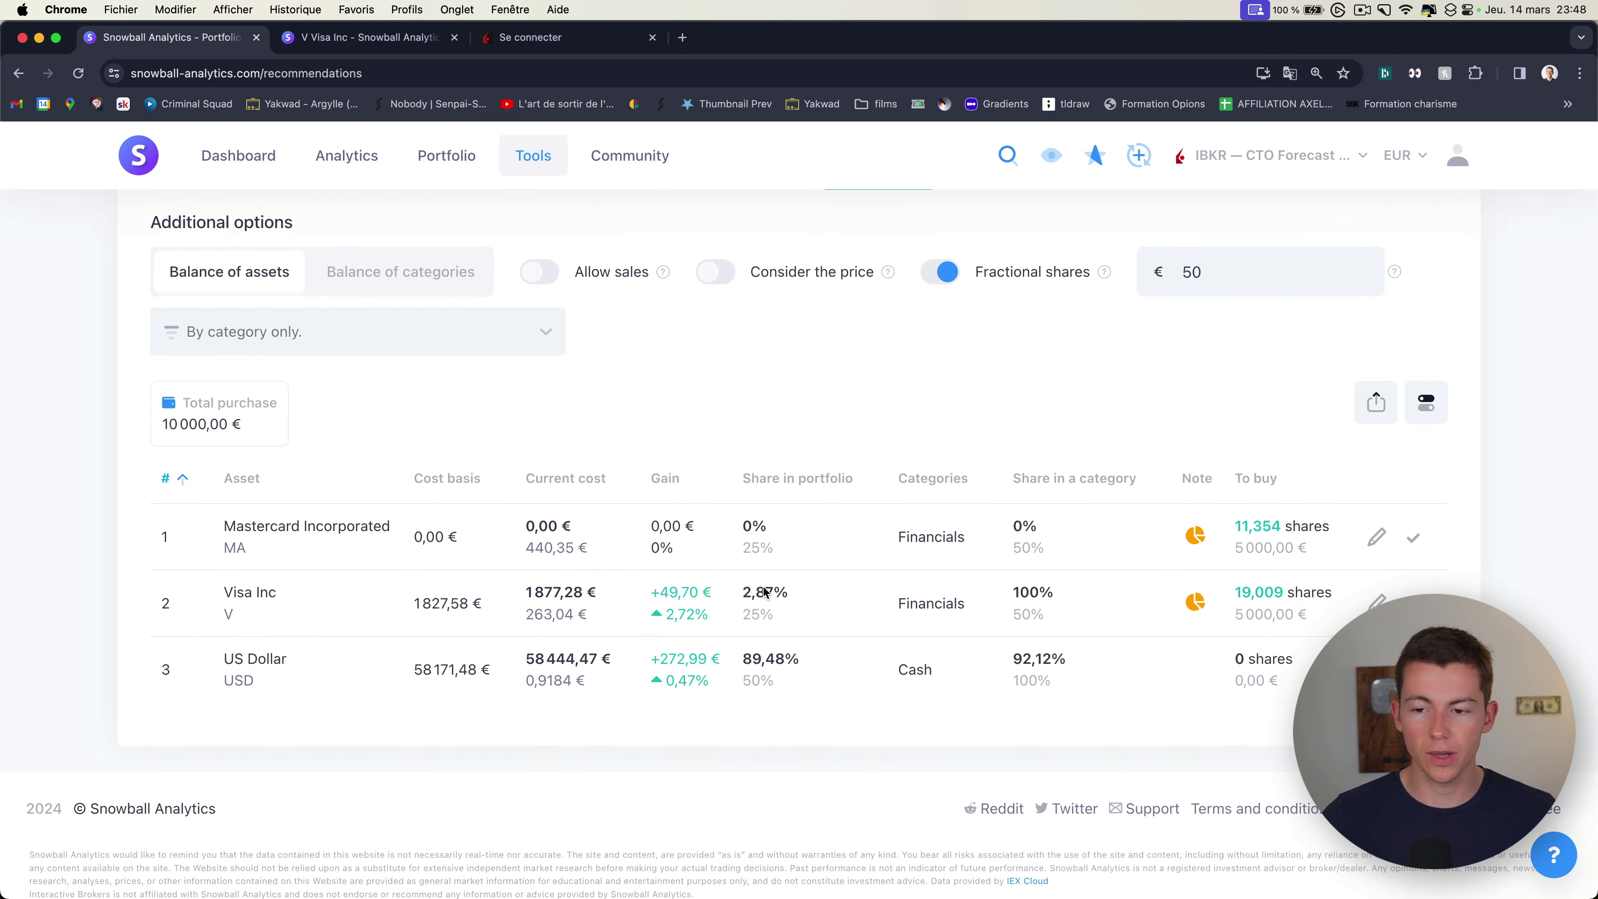
drag(1237, 526, 1281, 528)
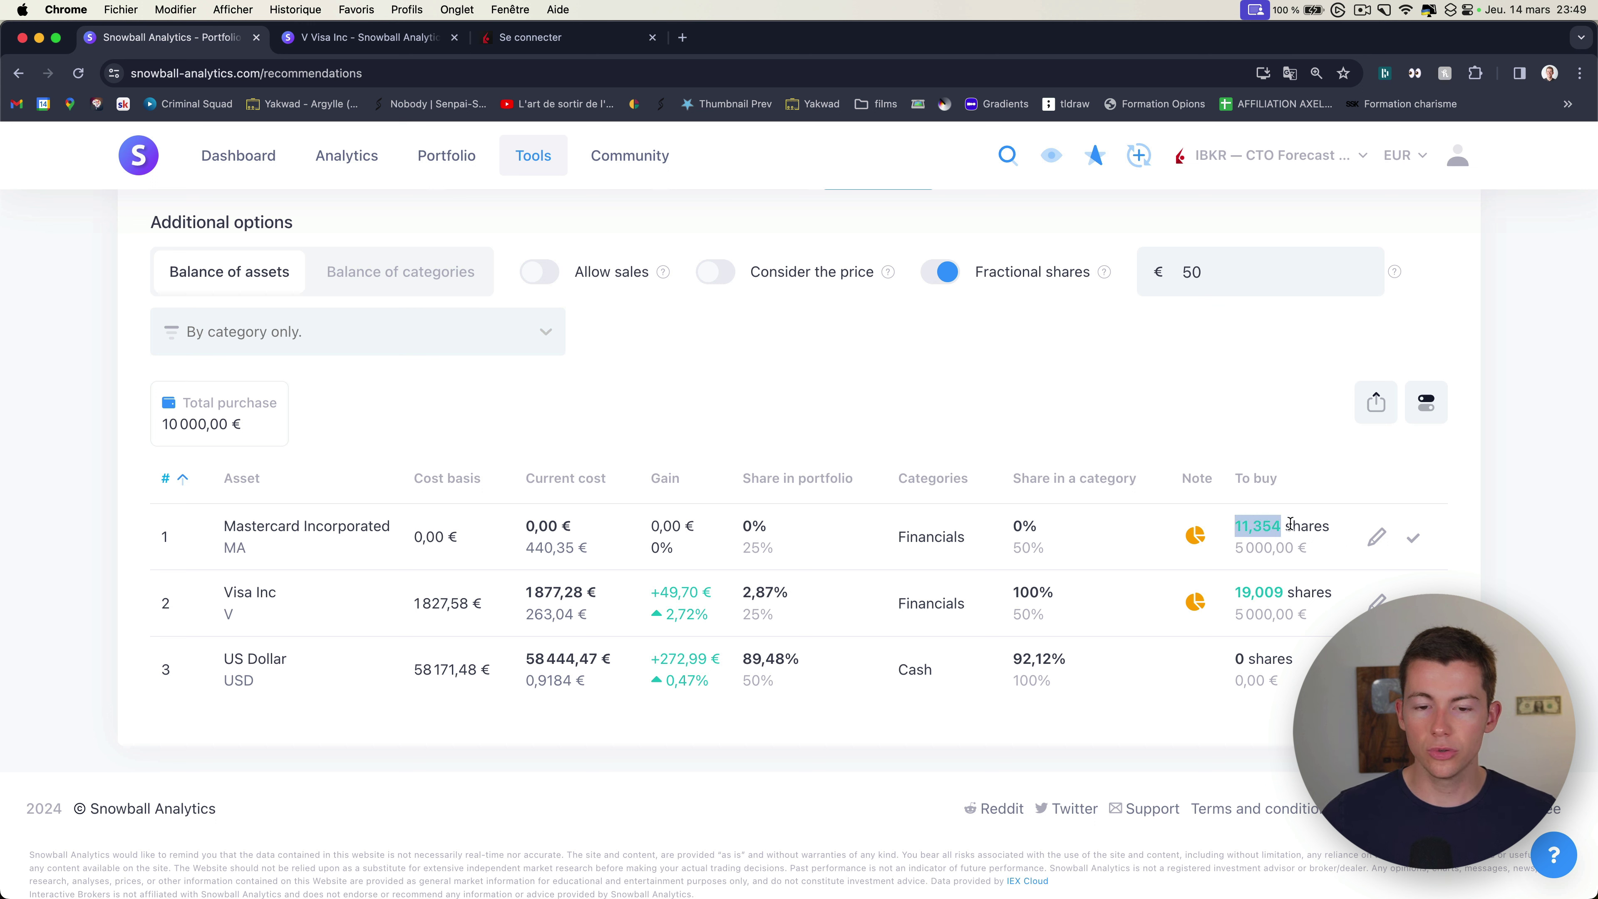
drag(1235, 548, 1301, 547)
drag(1235, 614, 1290, 605)
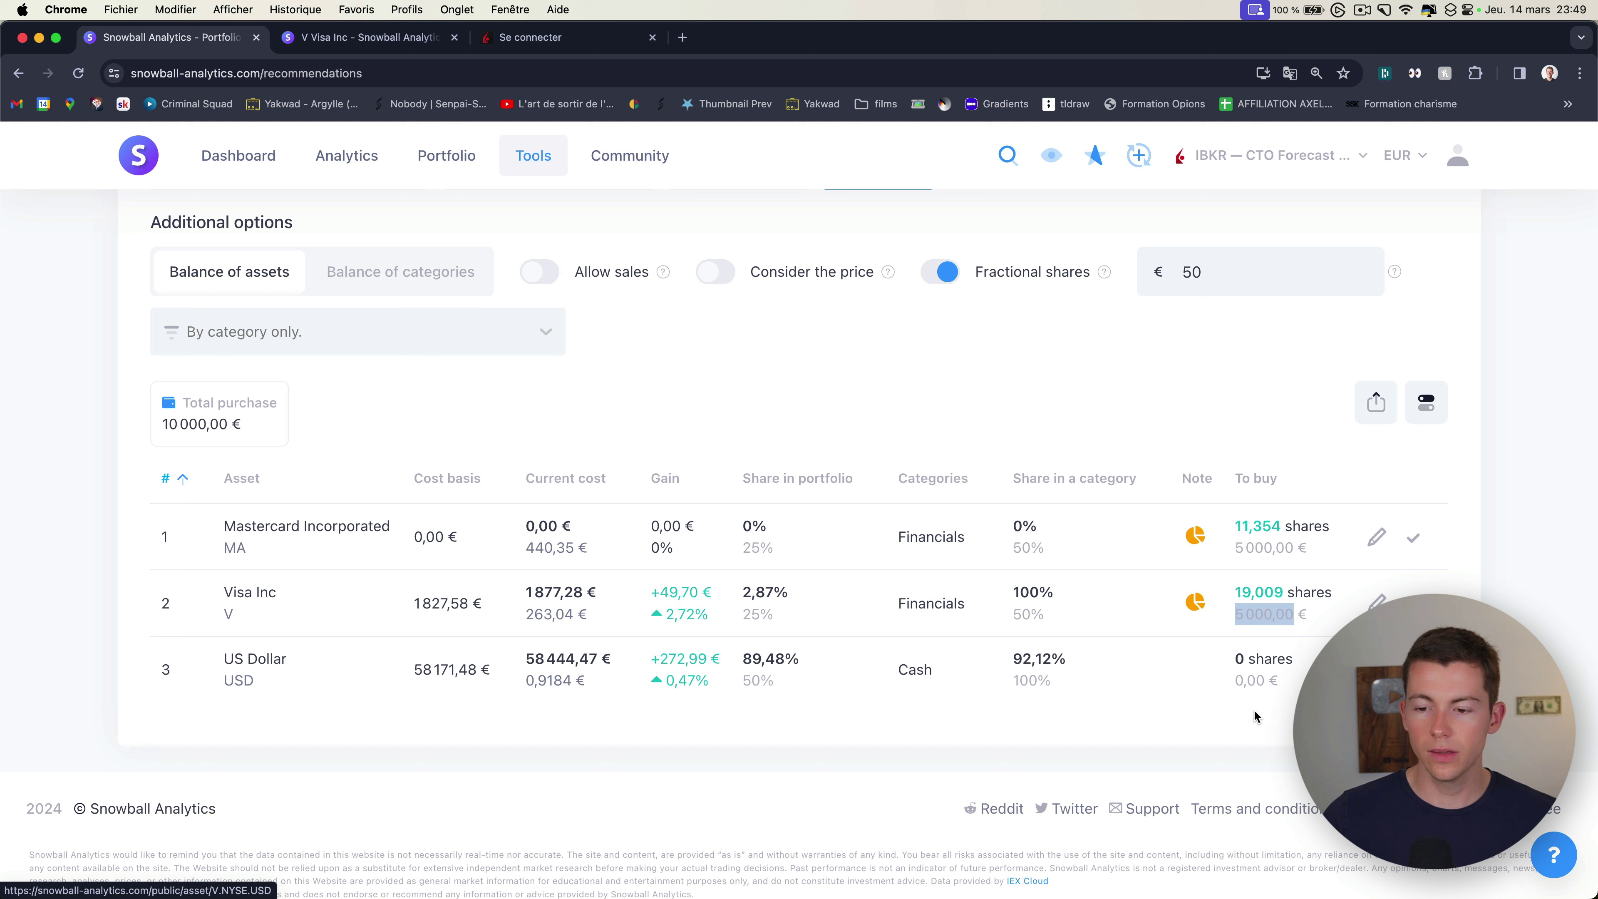
drag(1244, 681, 1264, 683)
click(1263, 684)
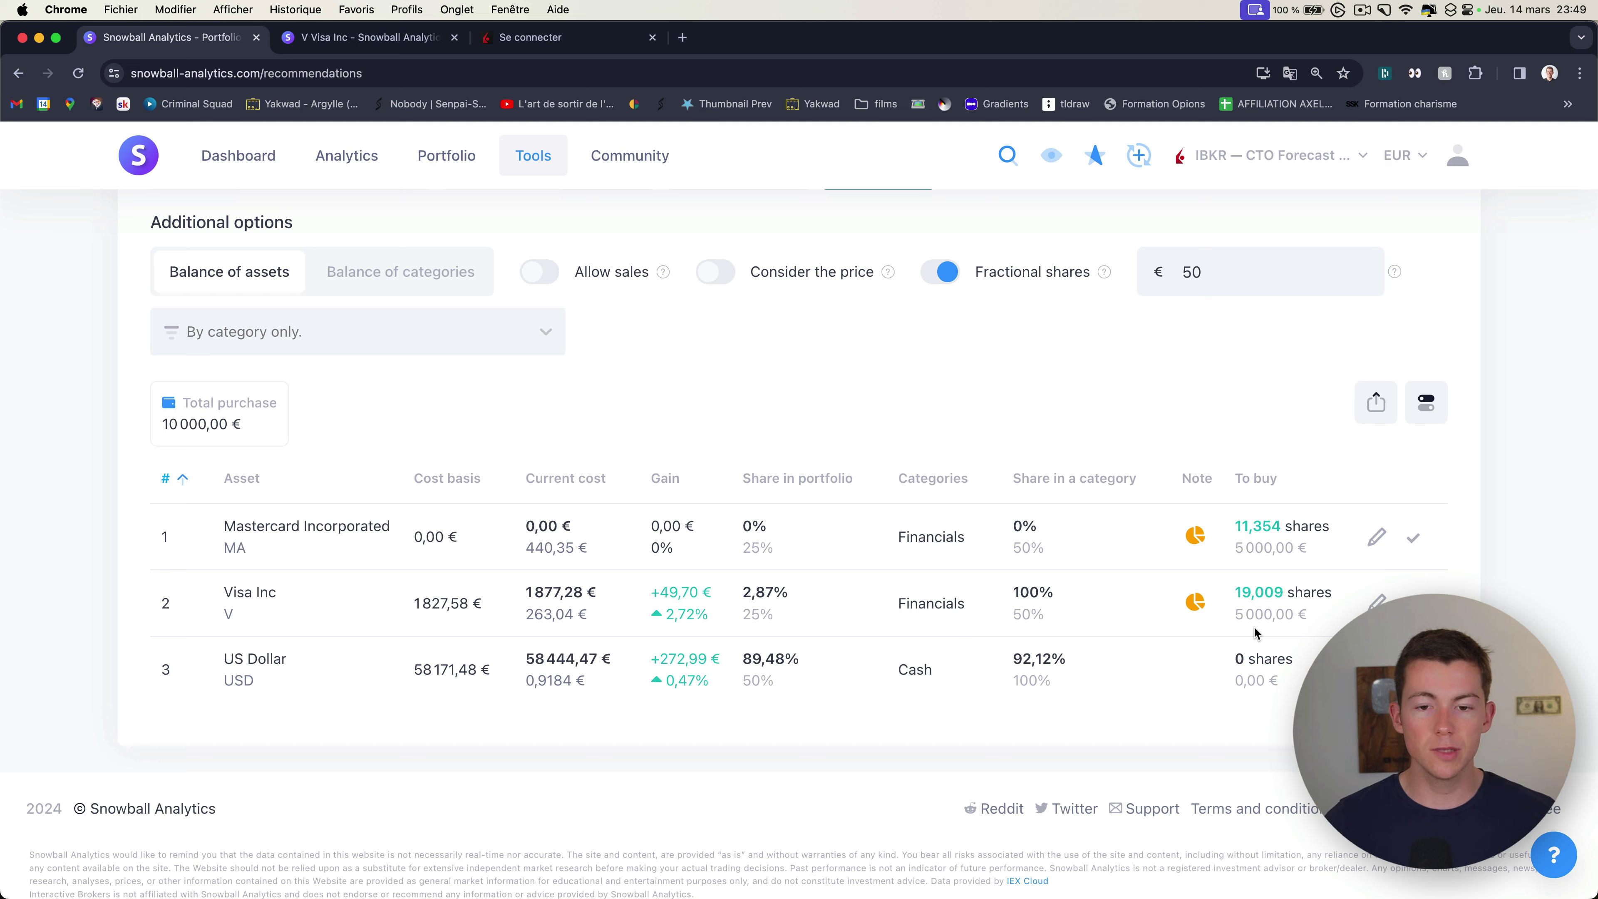
Step: Set the deposit amount to €0 and allow sales, then review the buy and sell recommendations for each asset
scroll(799, 571, up, 3)
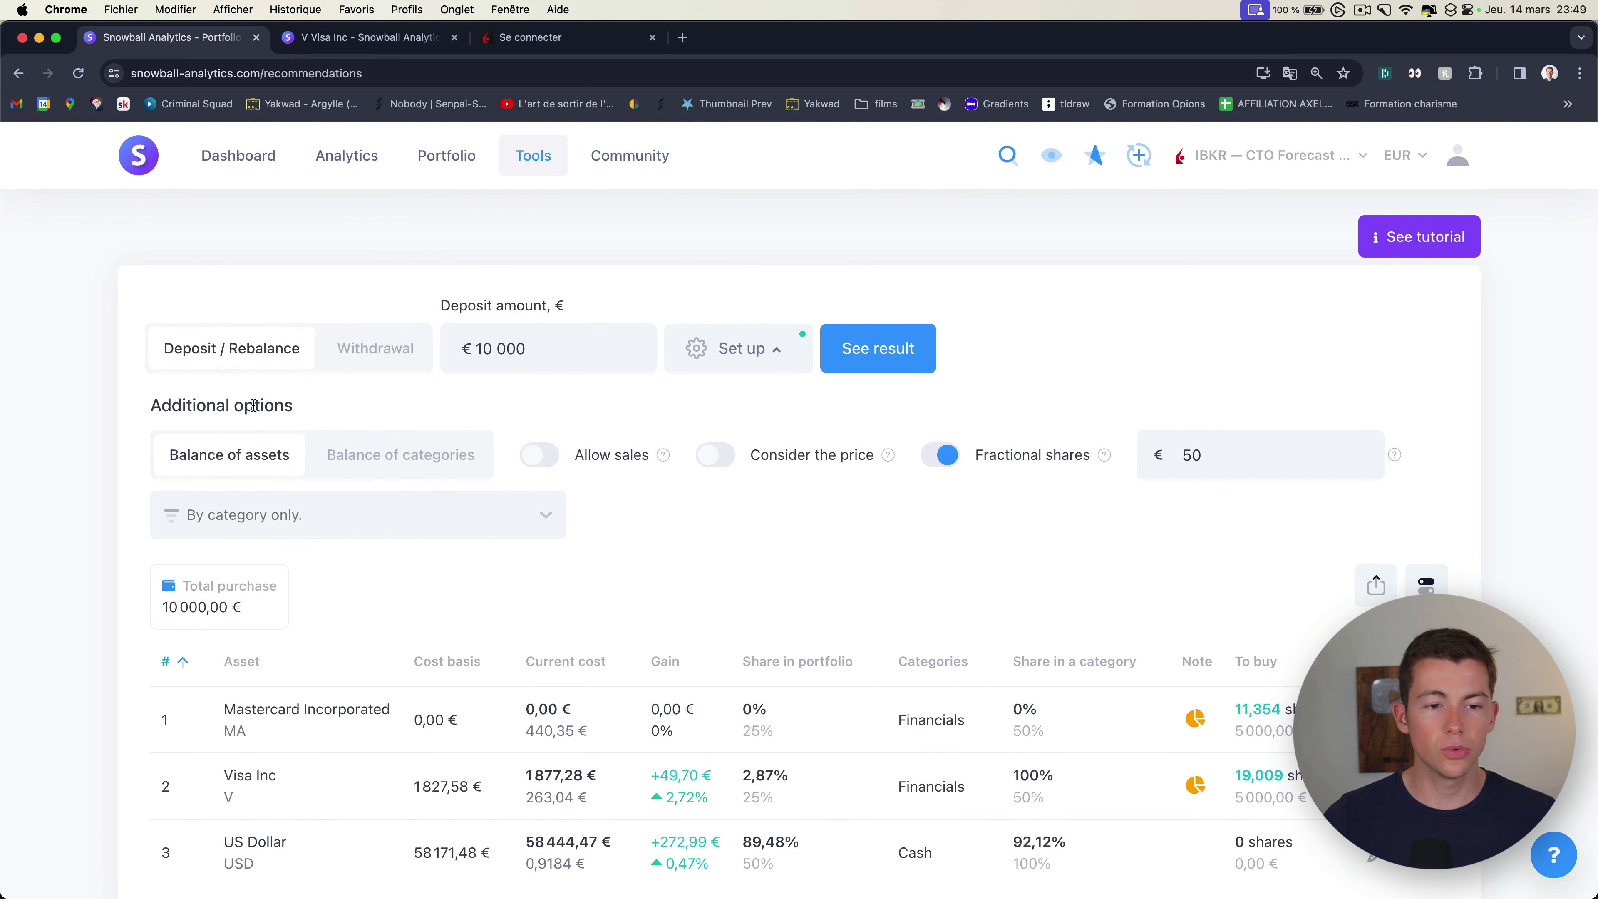
click(560, 357)
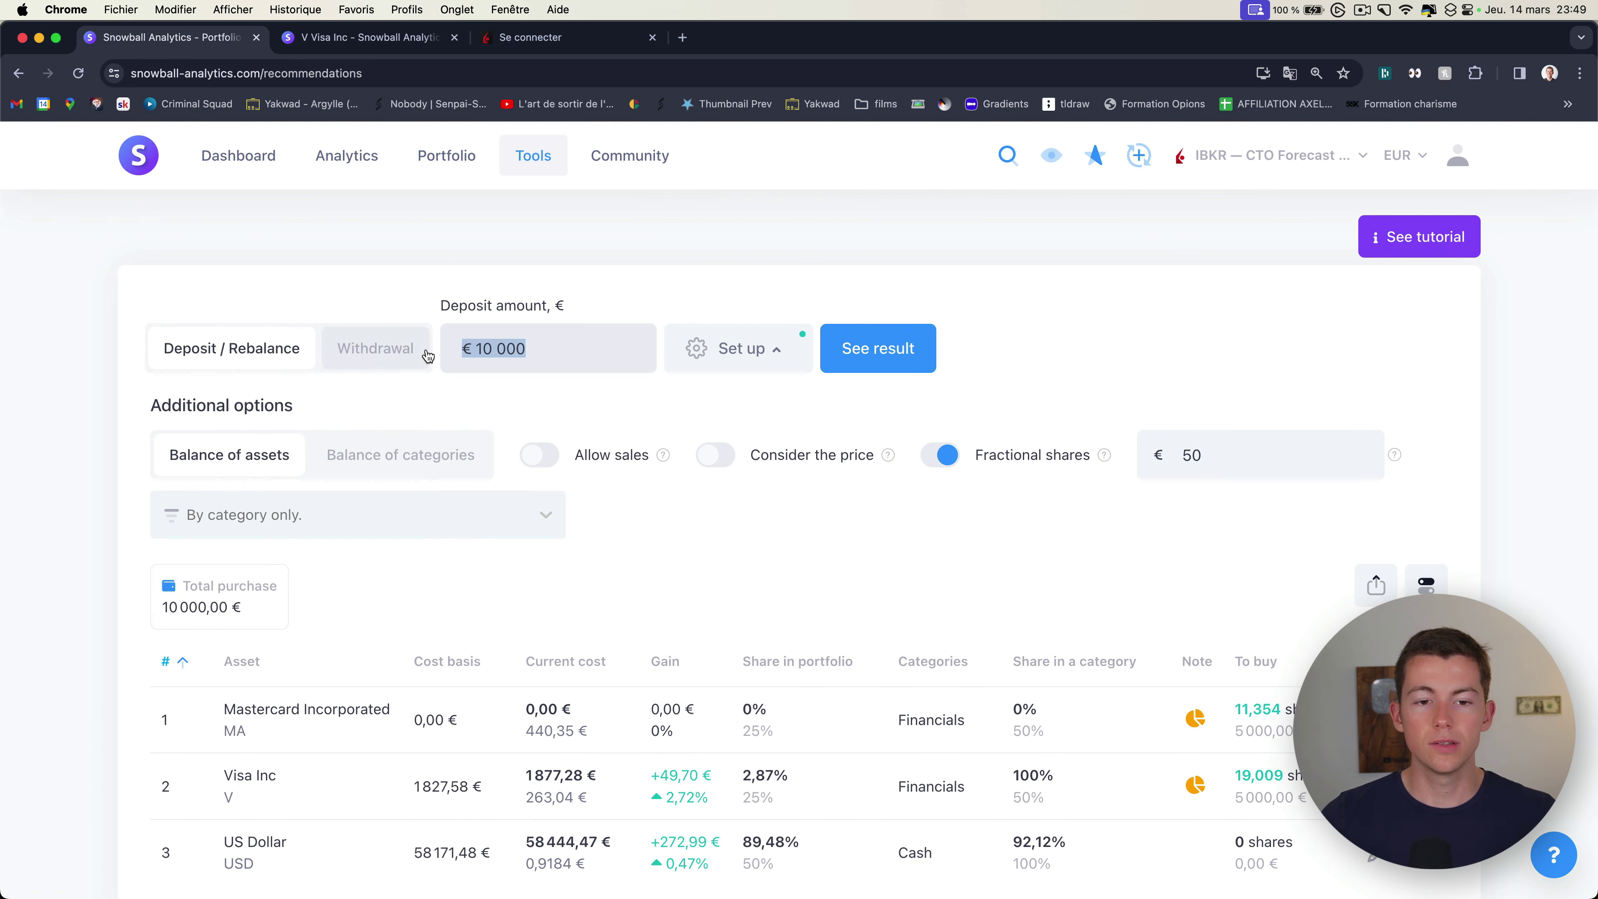
key(BackSpace)
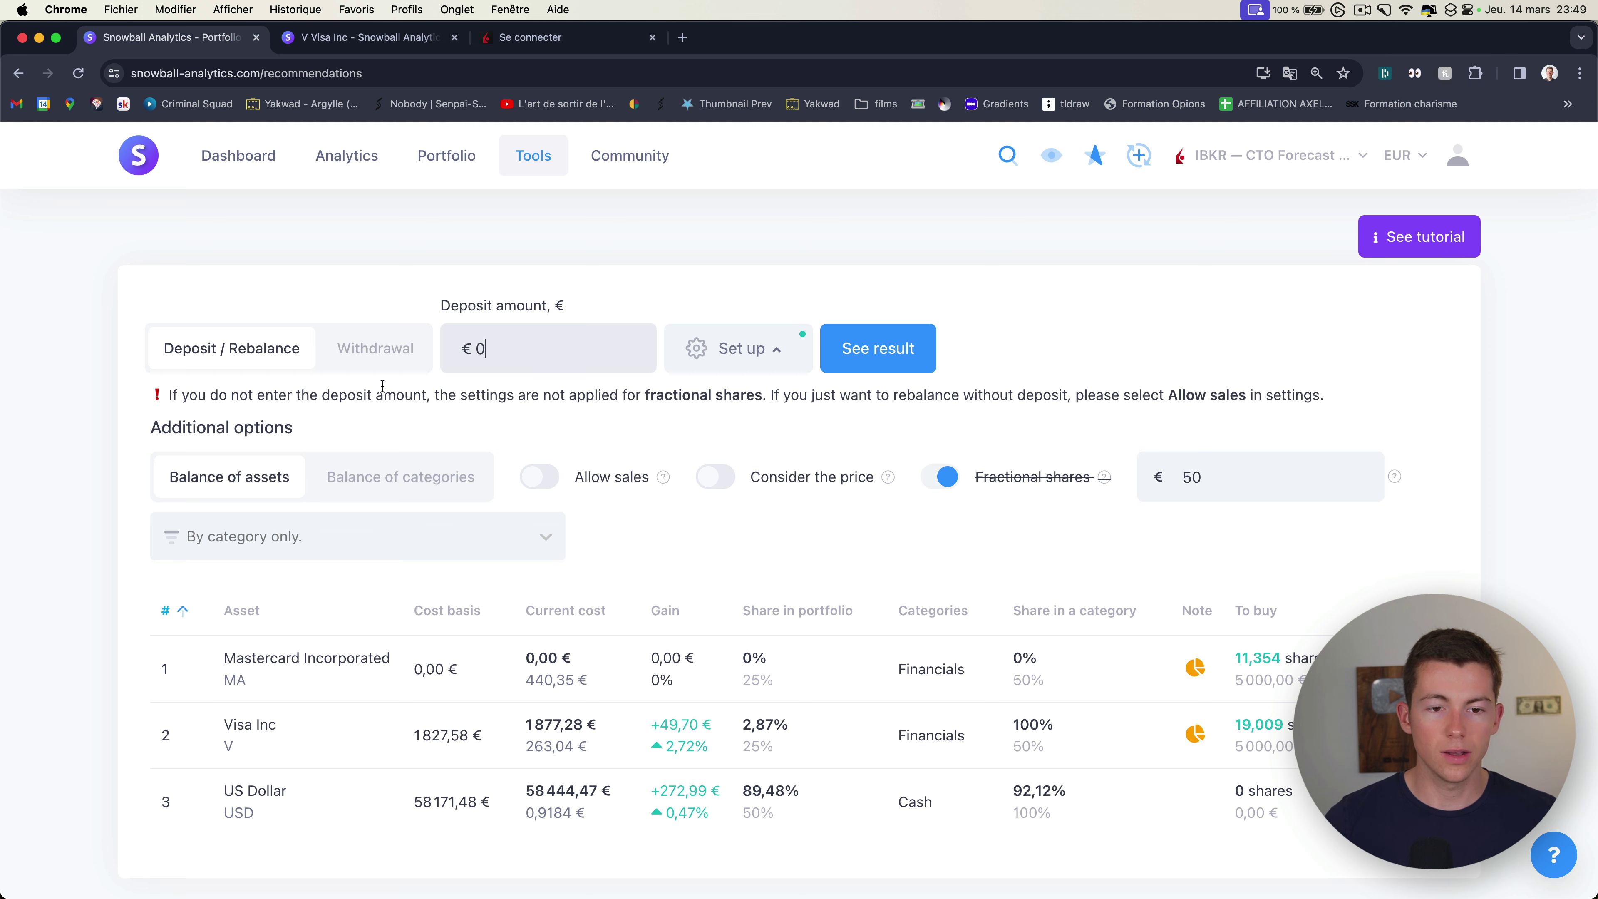
click(547, 479)
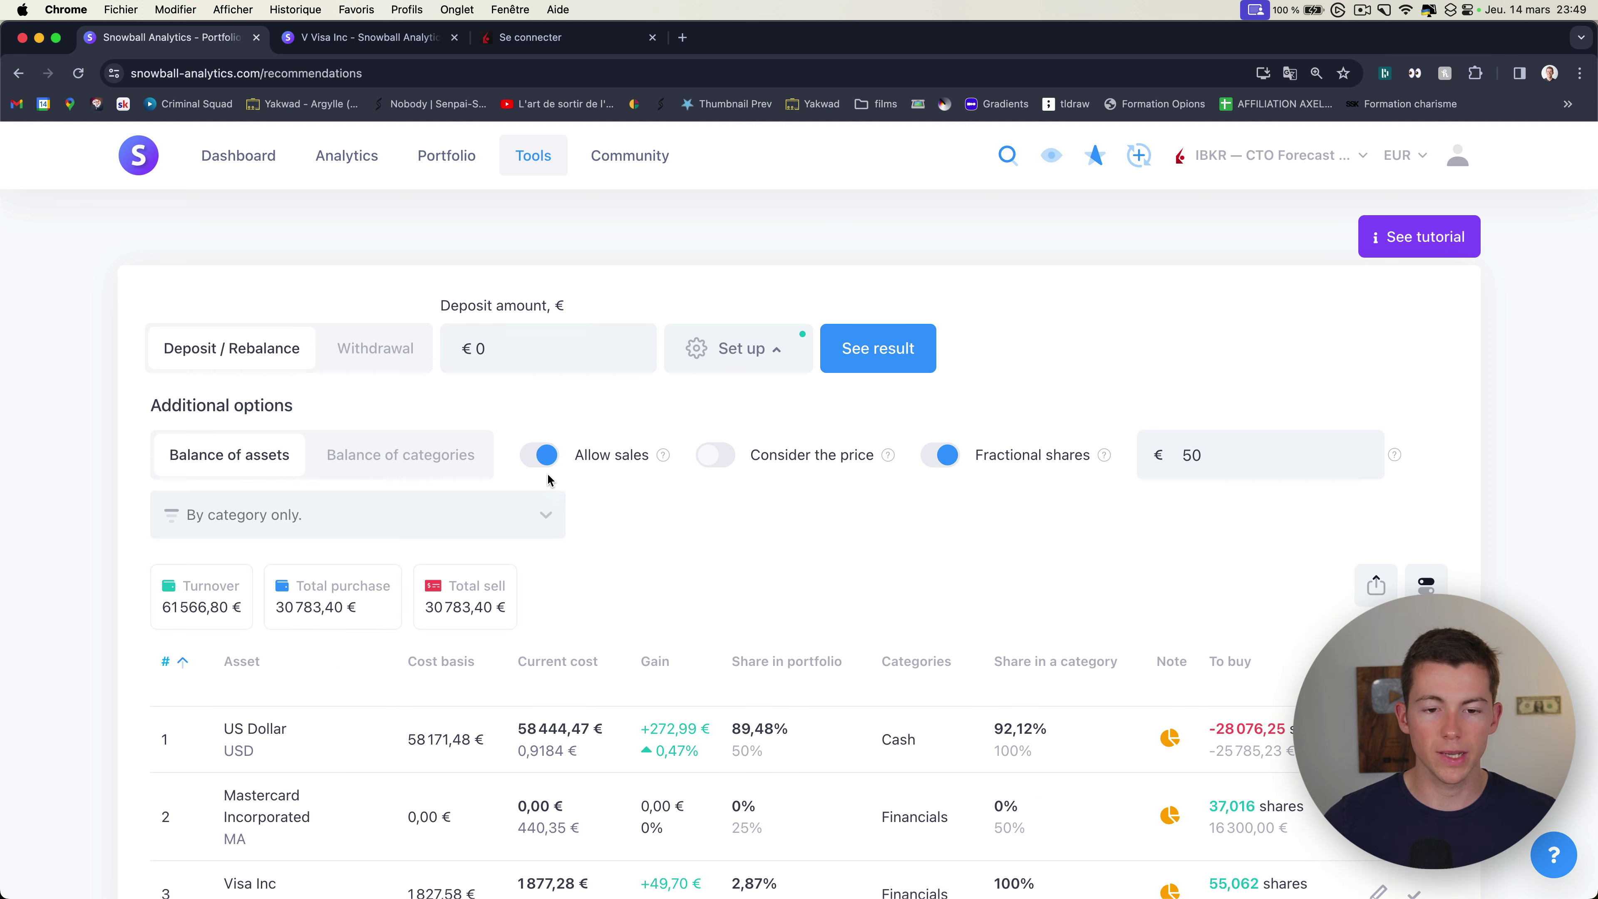
scroll(760, 404, down, 5)
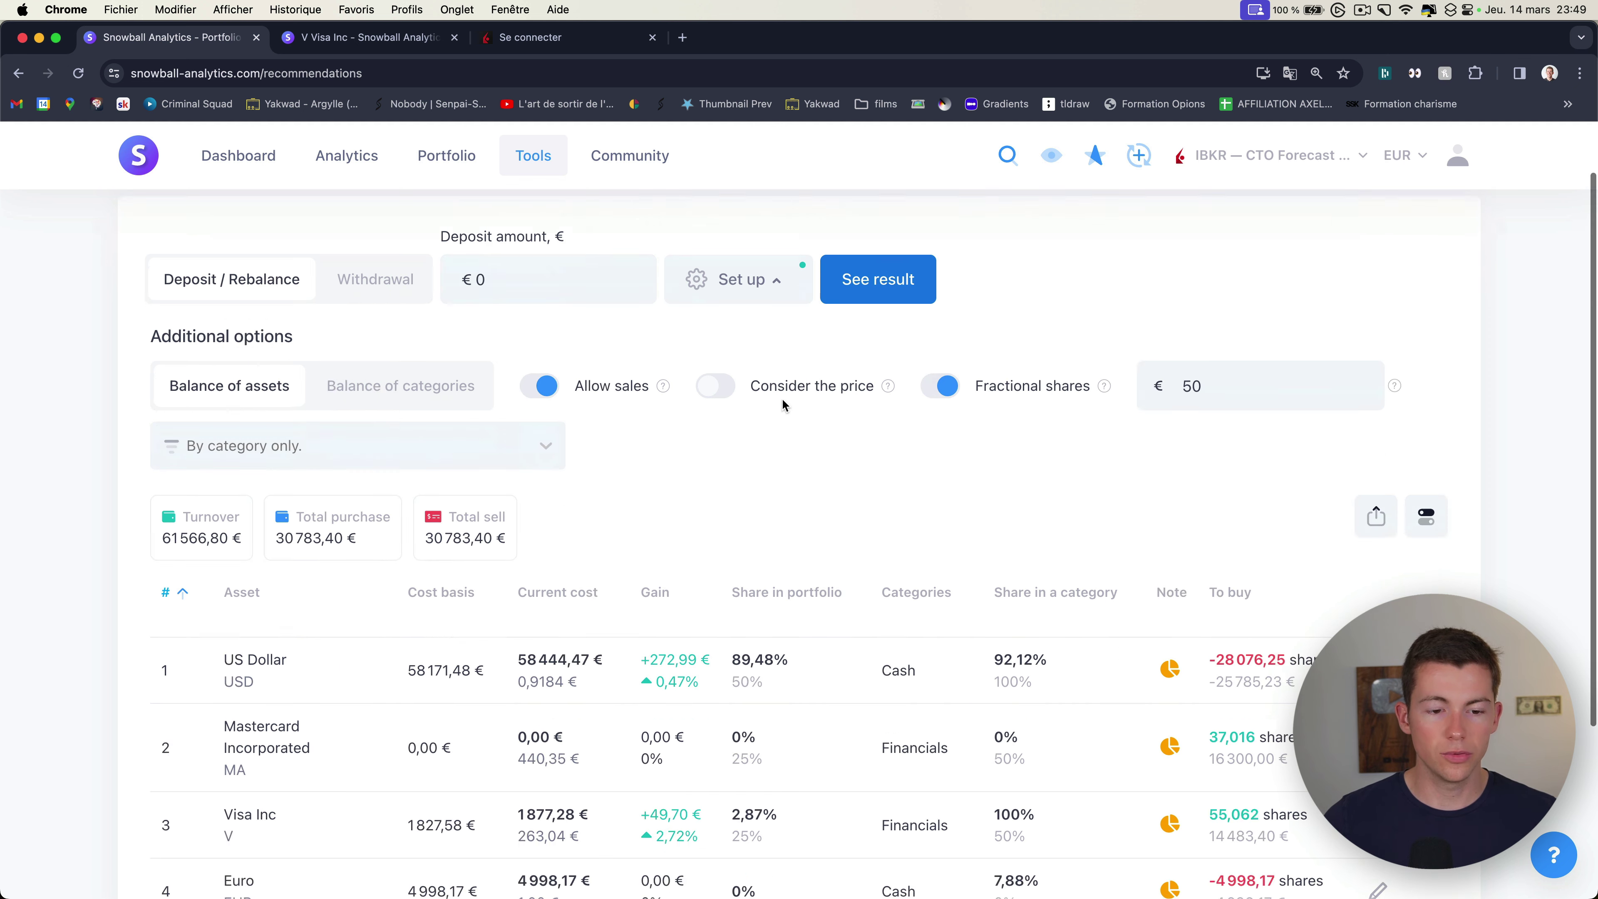
scroll(602, 424, up, 2)
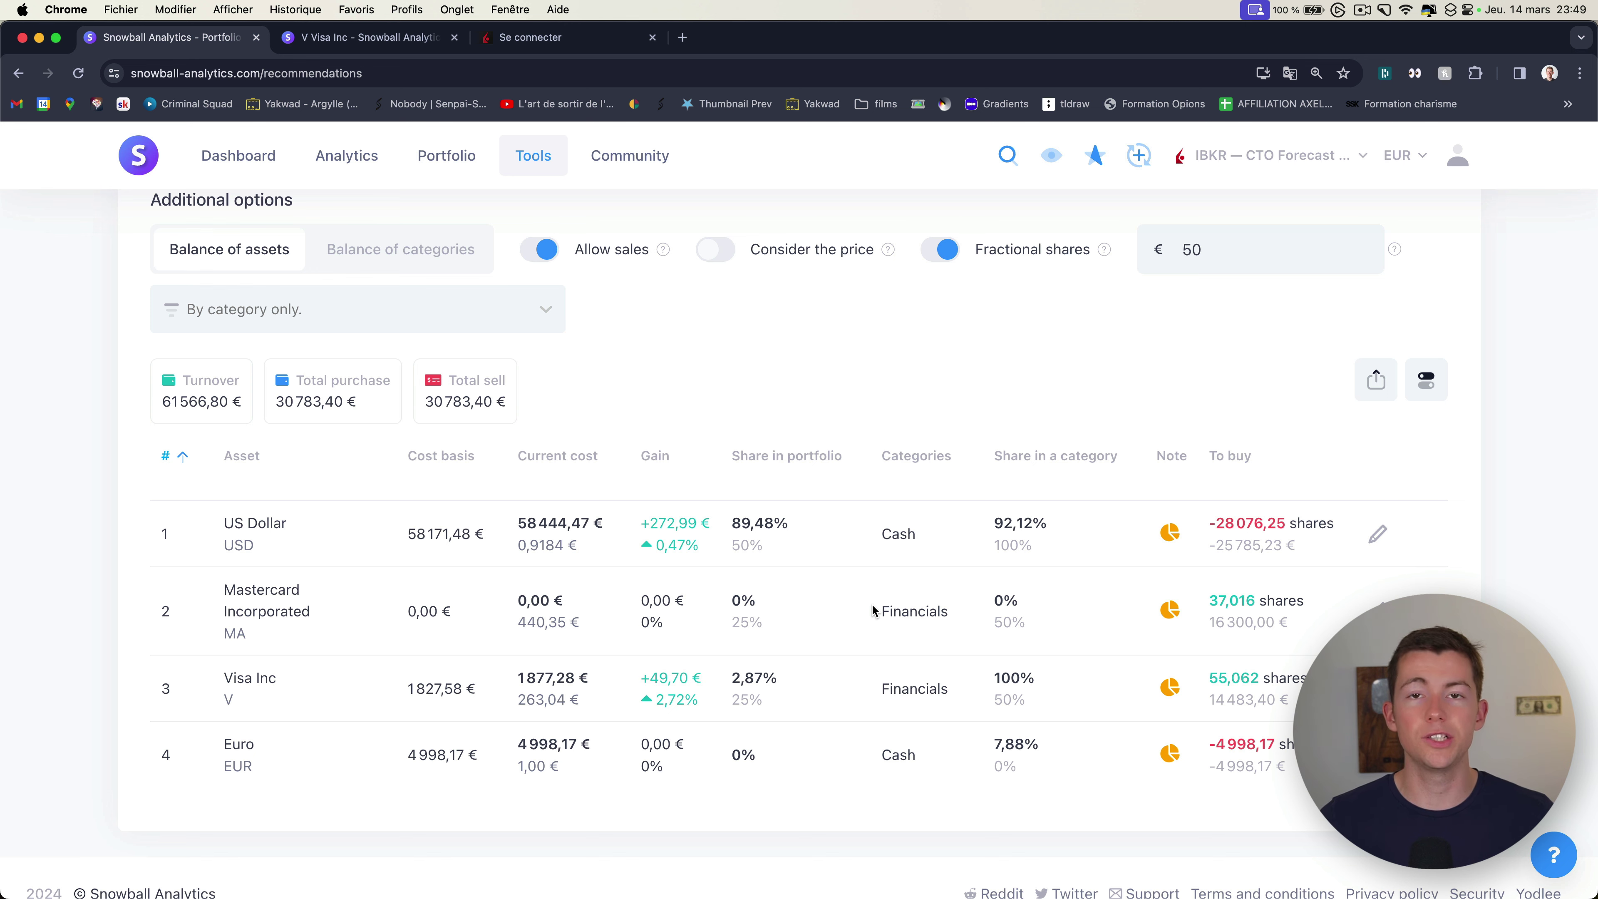
scroll(410, 453, up, 3)
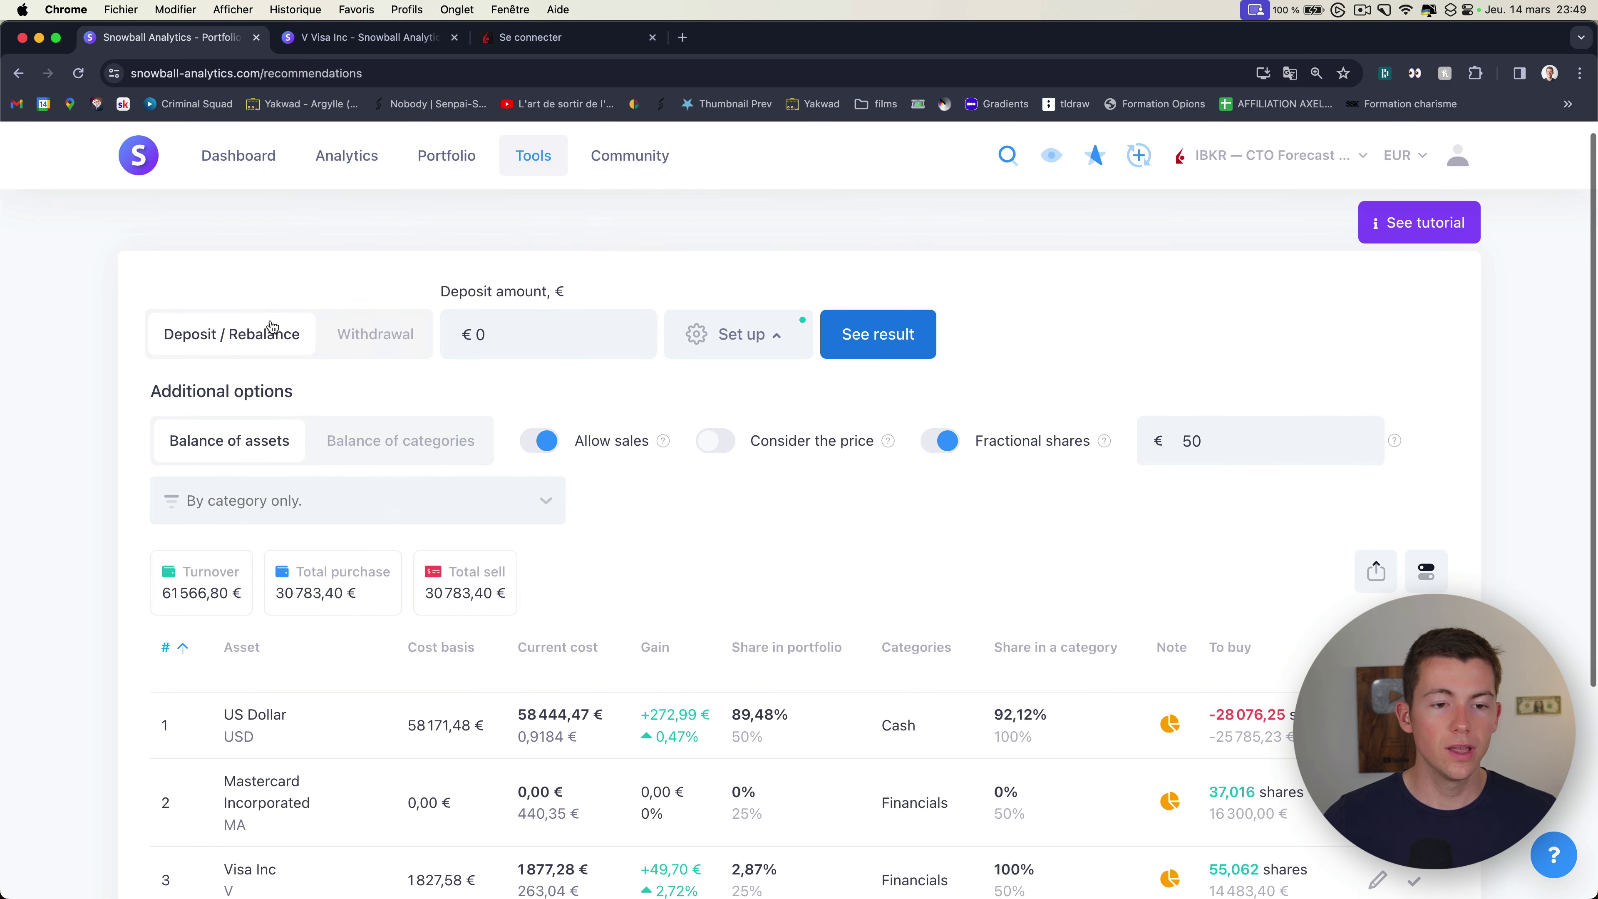
Step: Switch the rebalancing to Withdrawal mode and select the withdrawal amount for editing
click(378, 334)
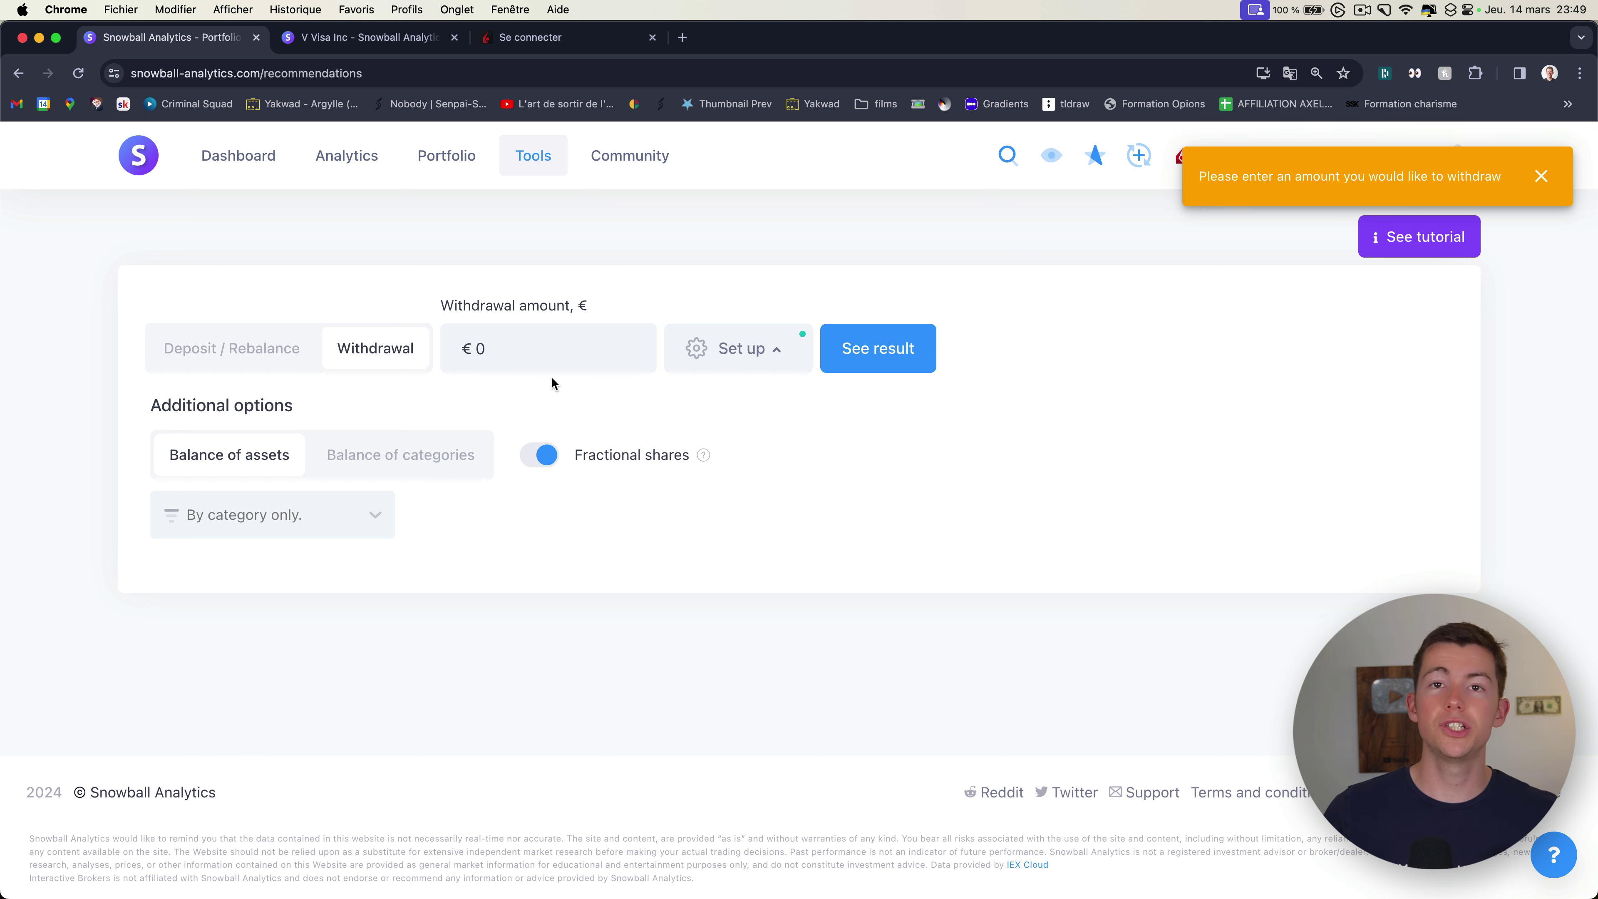
click(509, 354)
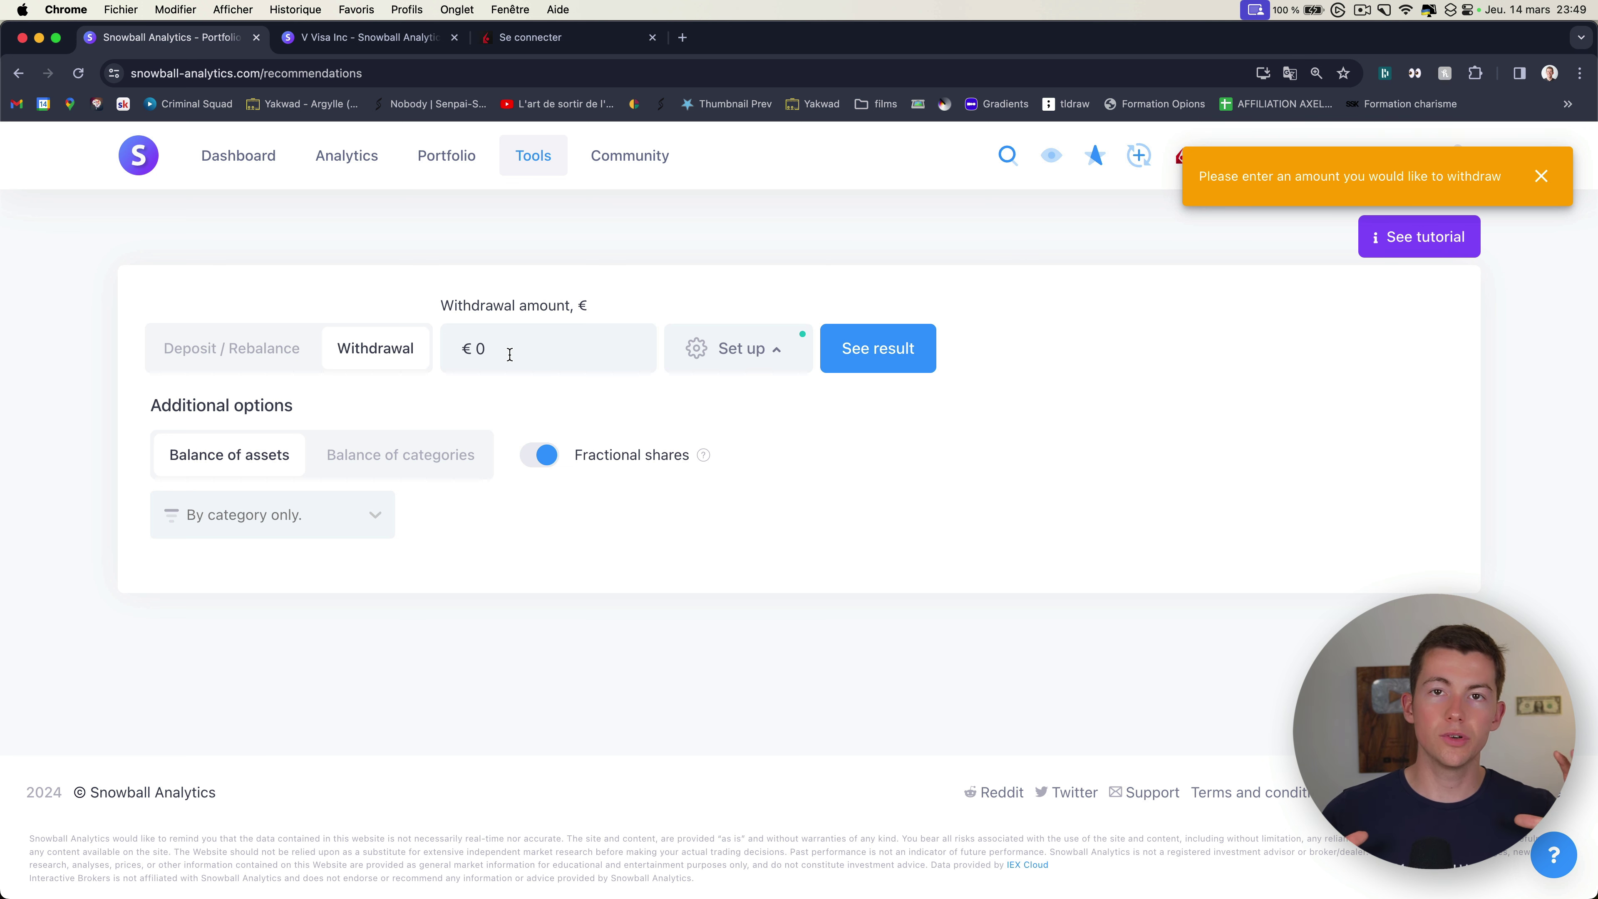
click(397, 351)
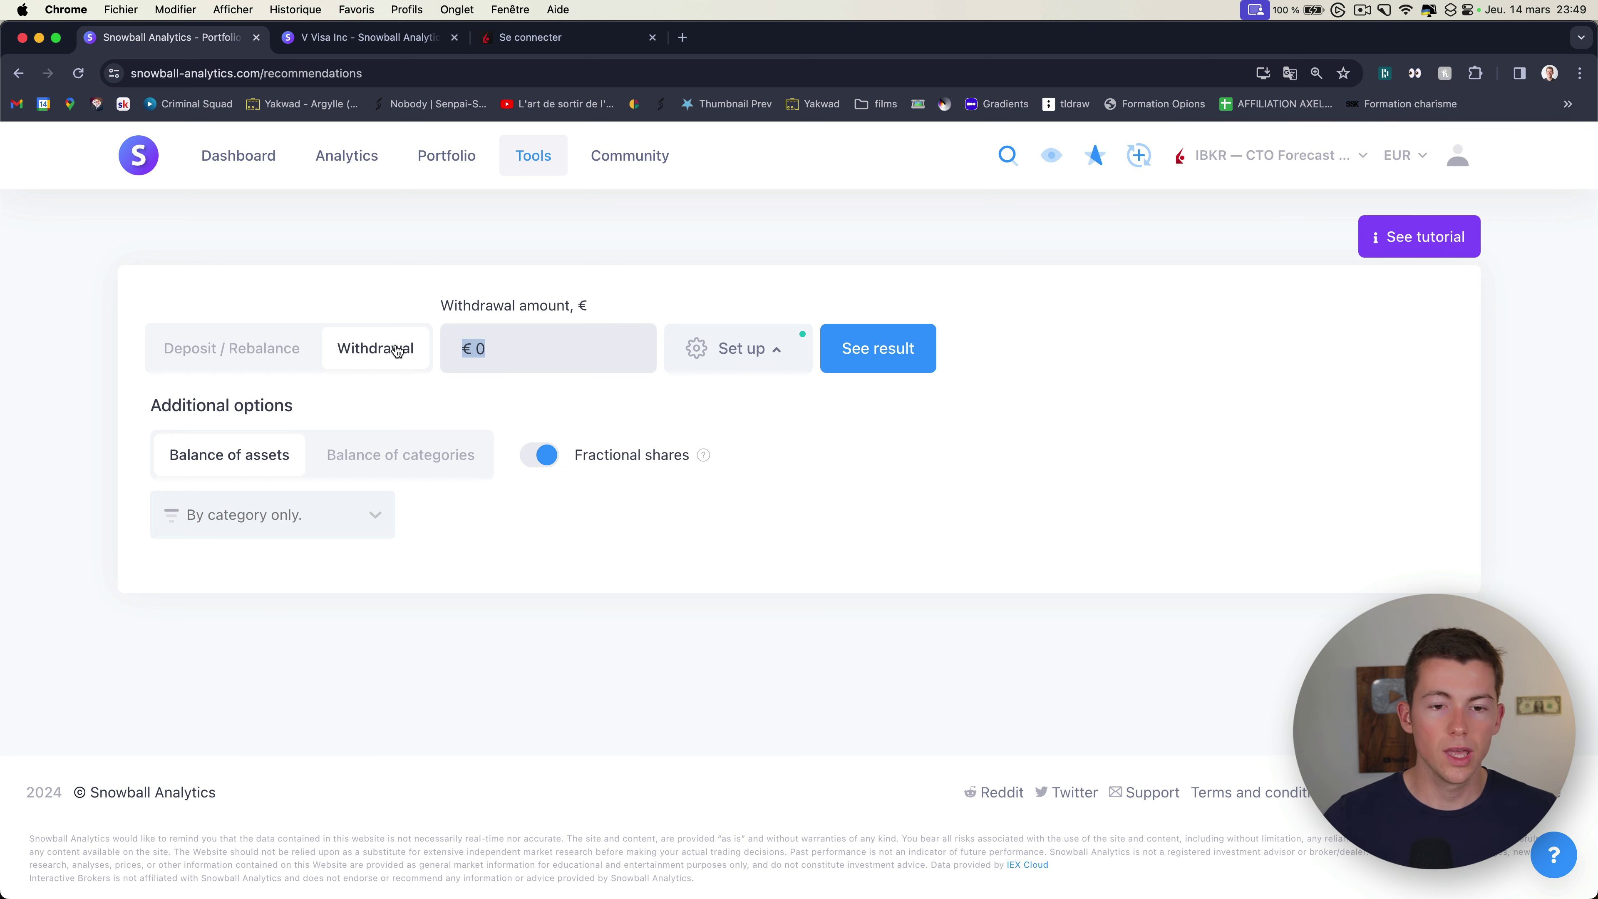
Step: Set the withdrawal amount to €10,000, calculate the result and review the sell recommendations for each asset
text(10000)
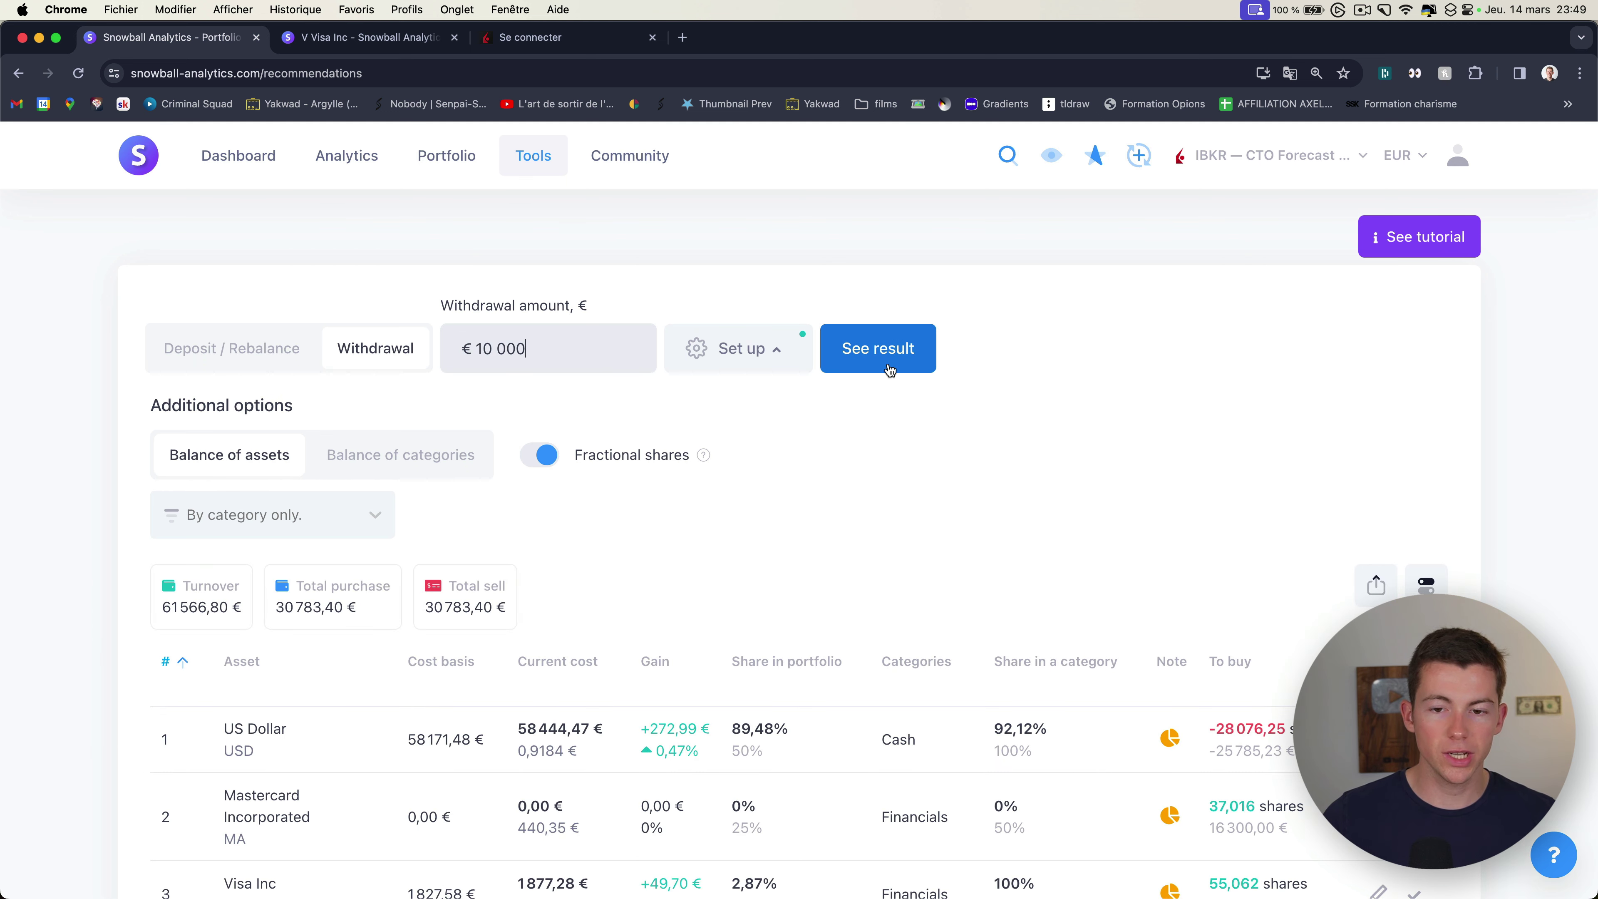
click(871, 356)
scroll(211, 472, down, 4)
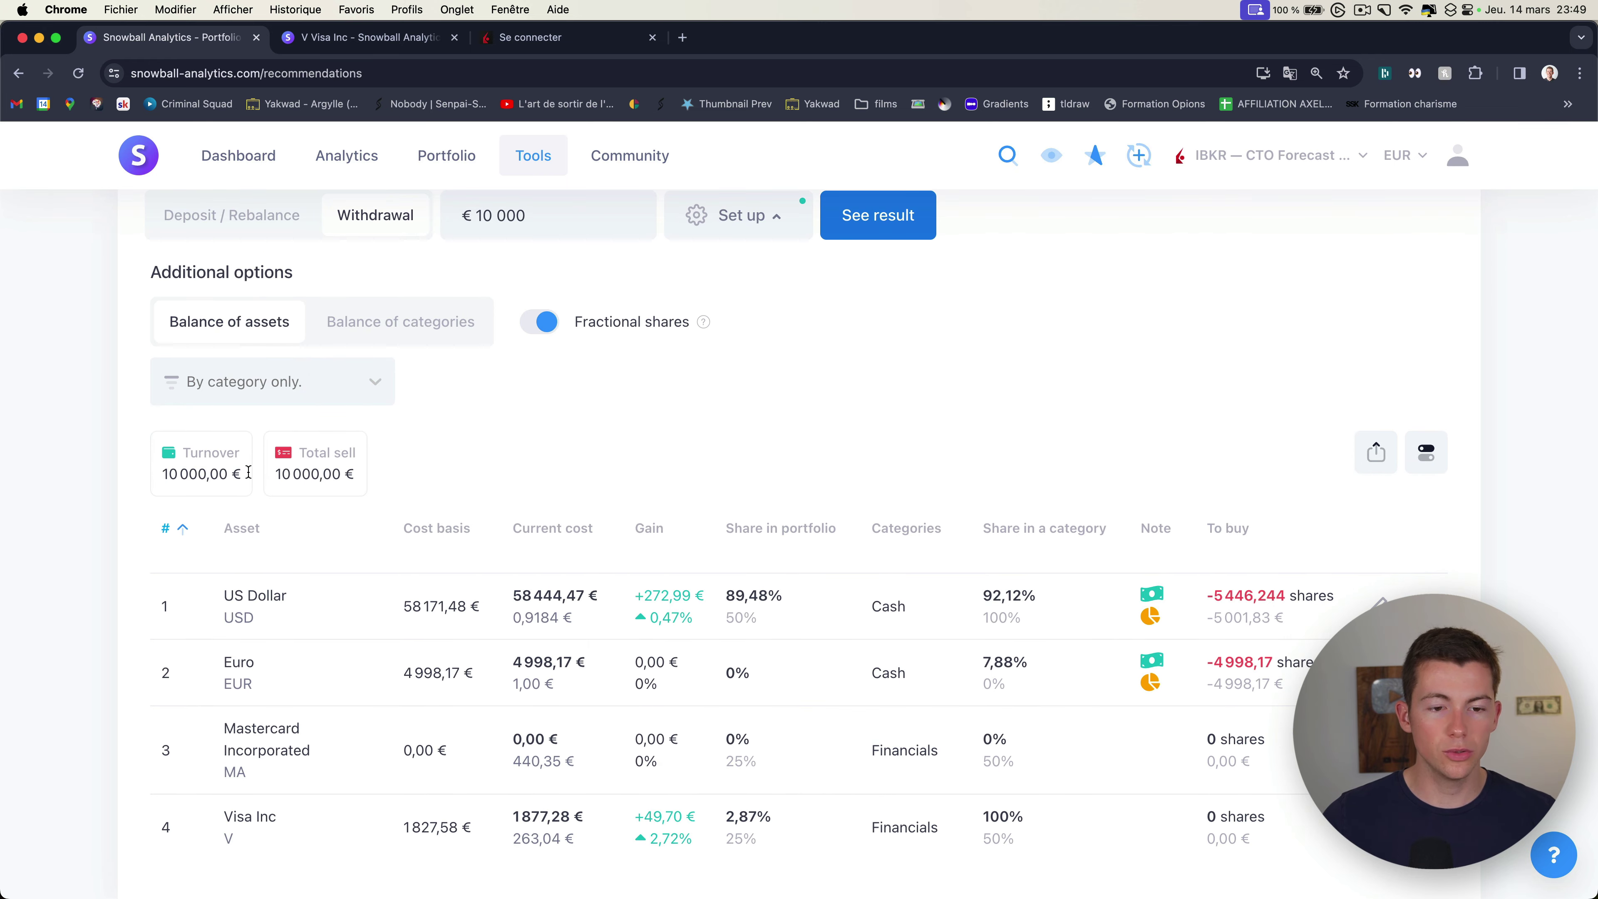
scroll(652, 510, down, 3)
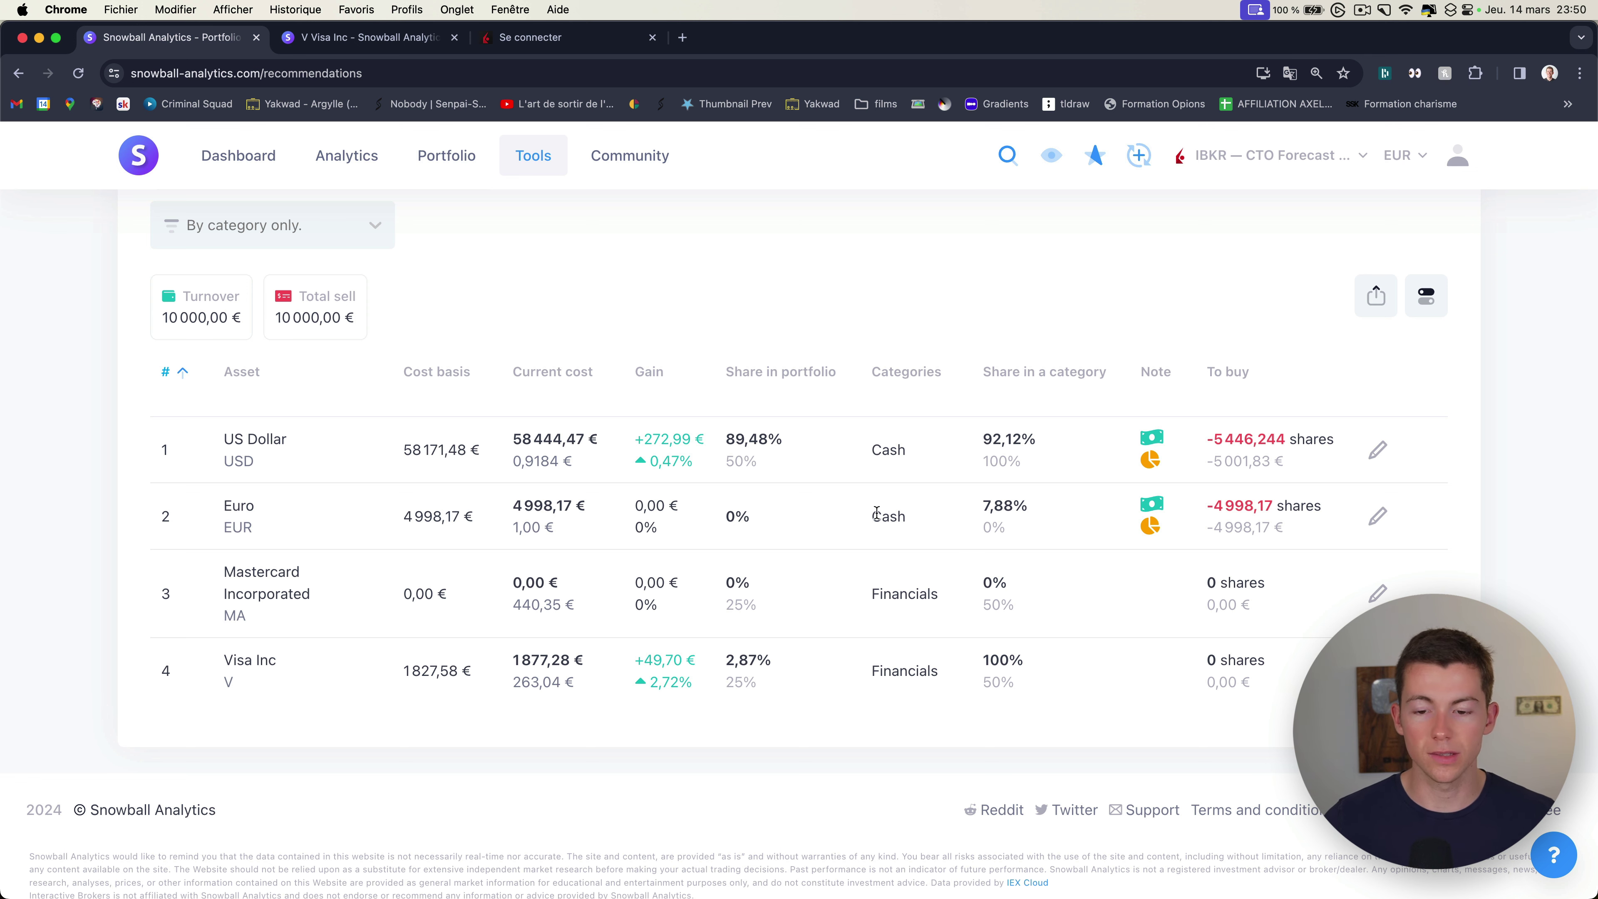
scroll(868, 515, up, 5)
Step: Open the portfolio's holdings page and look through the column options available for the holdings table
mouse_move(486, 173)
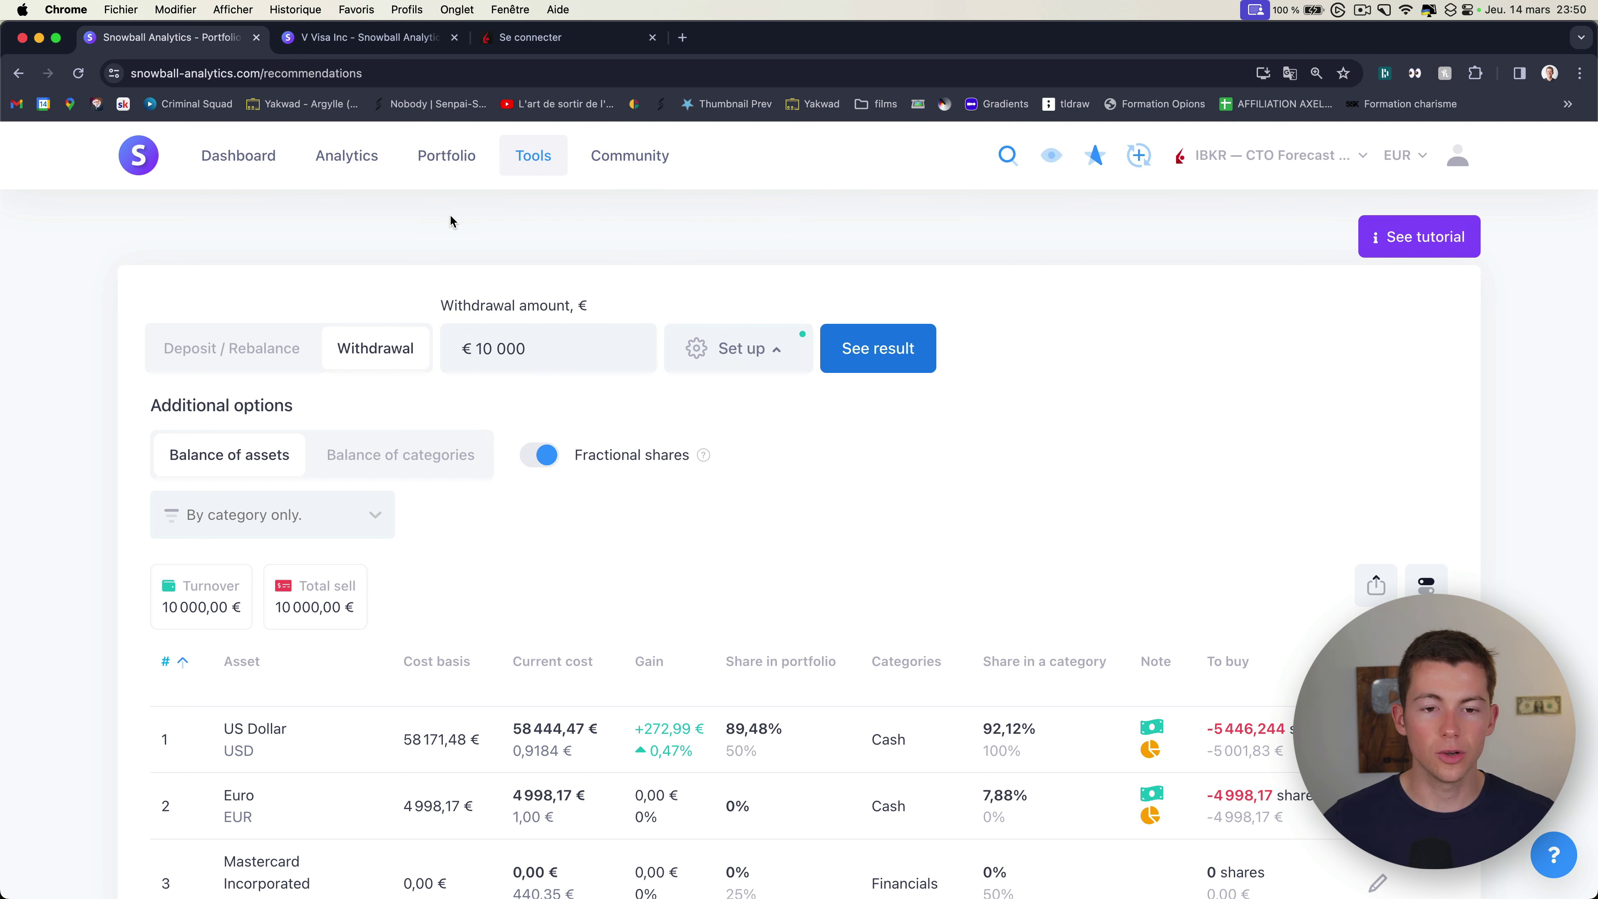
mouse_move(448, 158)
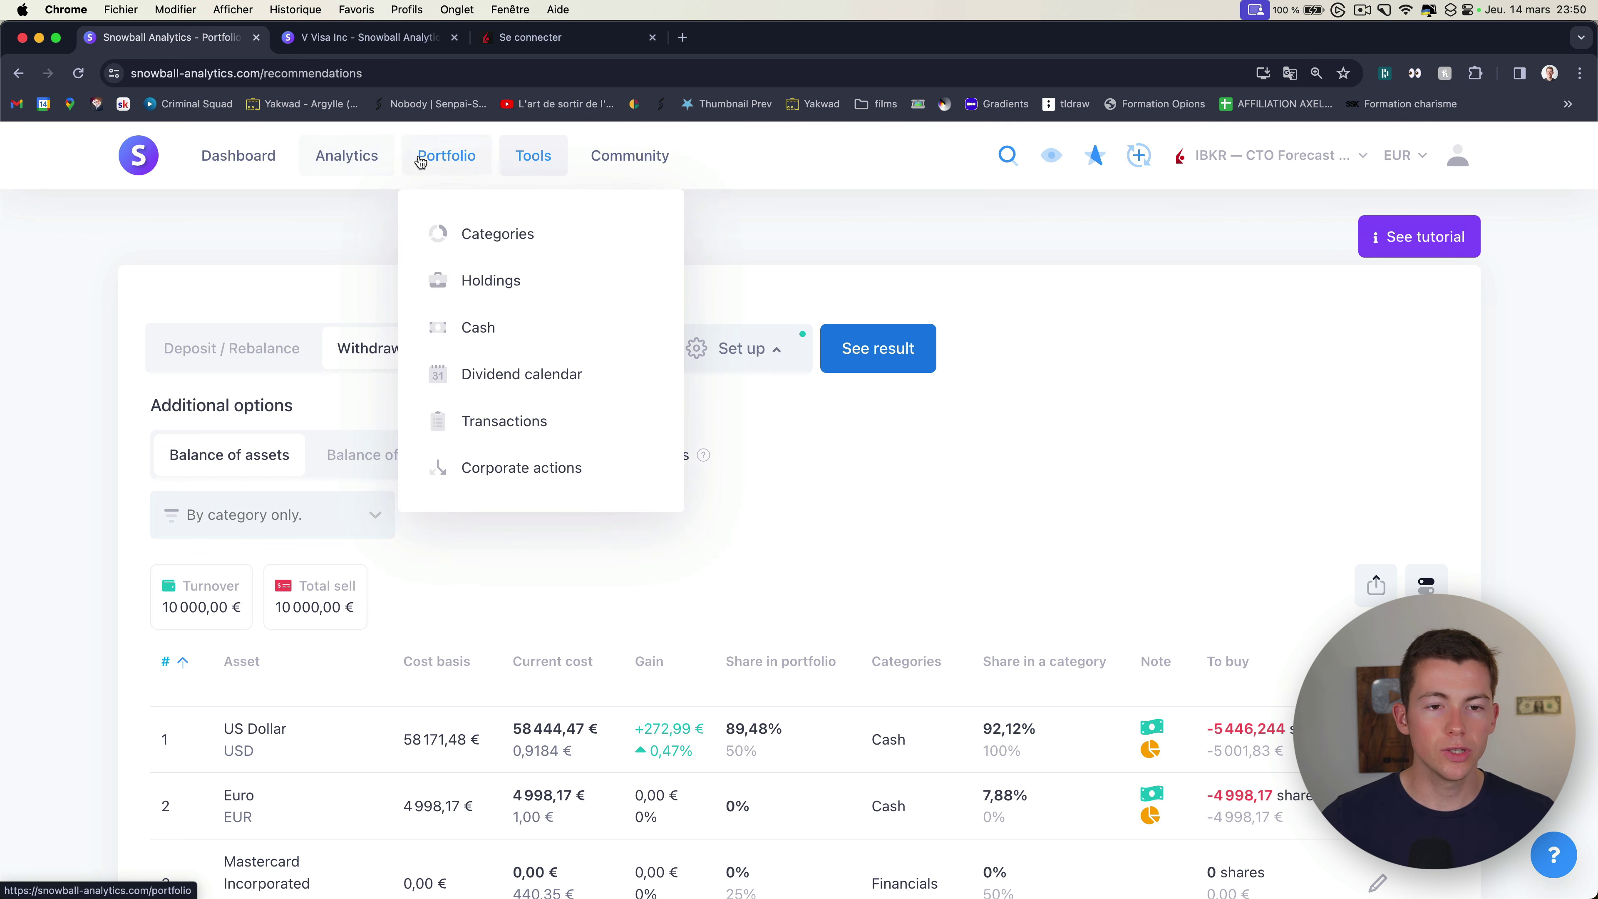
click(515, 282)
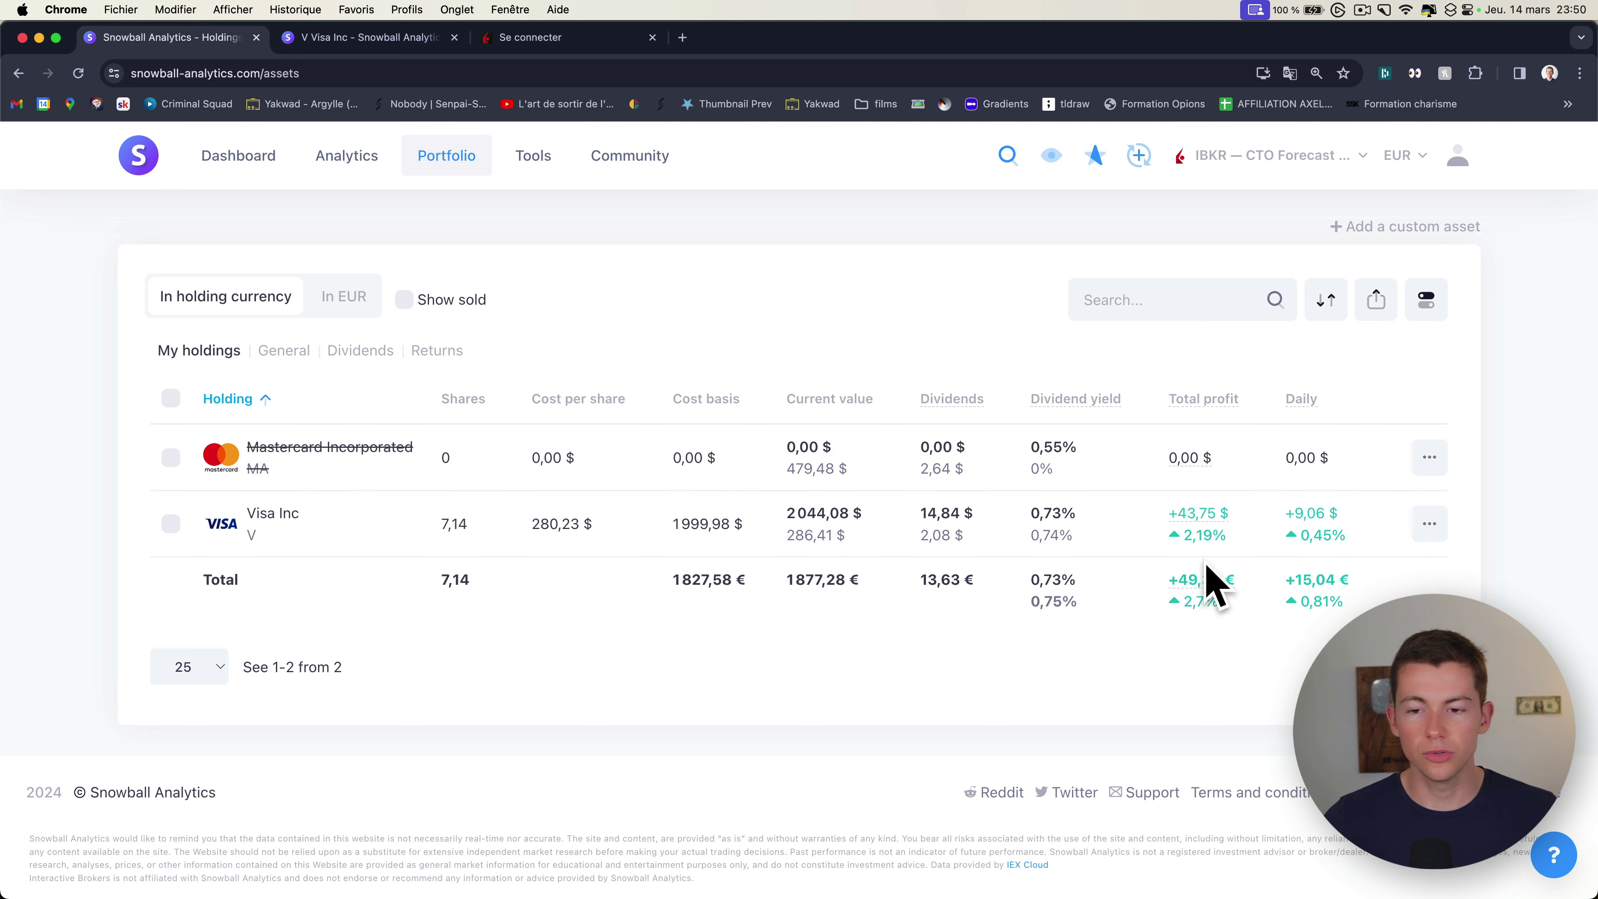
click(1427, 305)
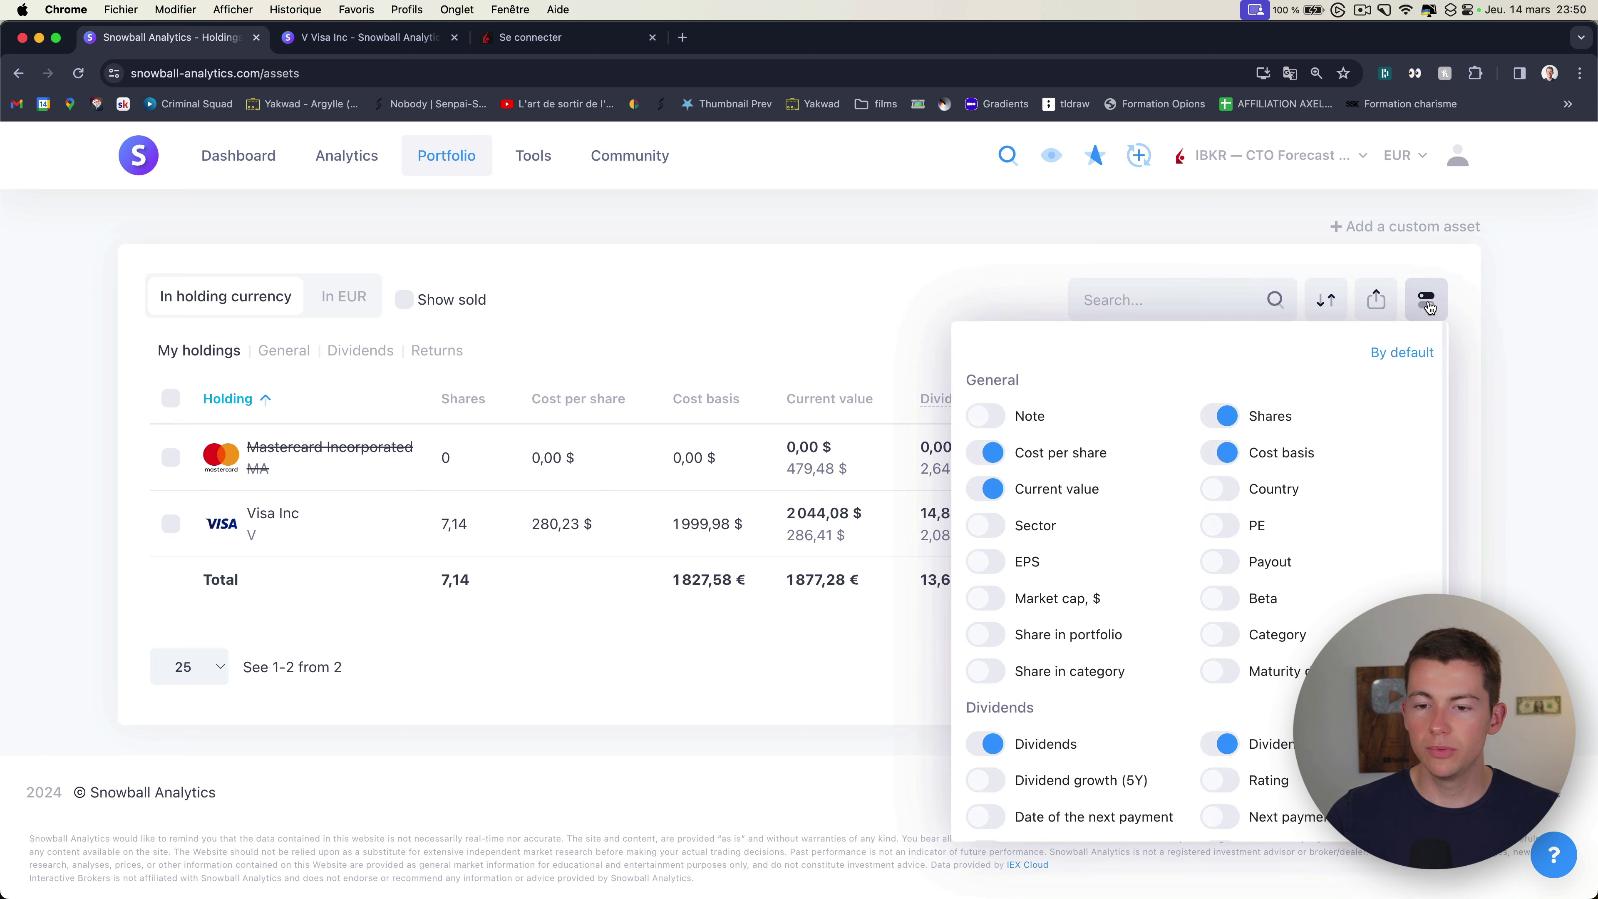
scroll(1155, 513, down, 5)
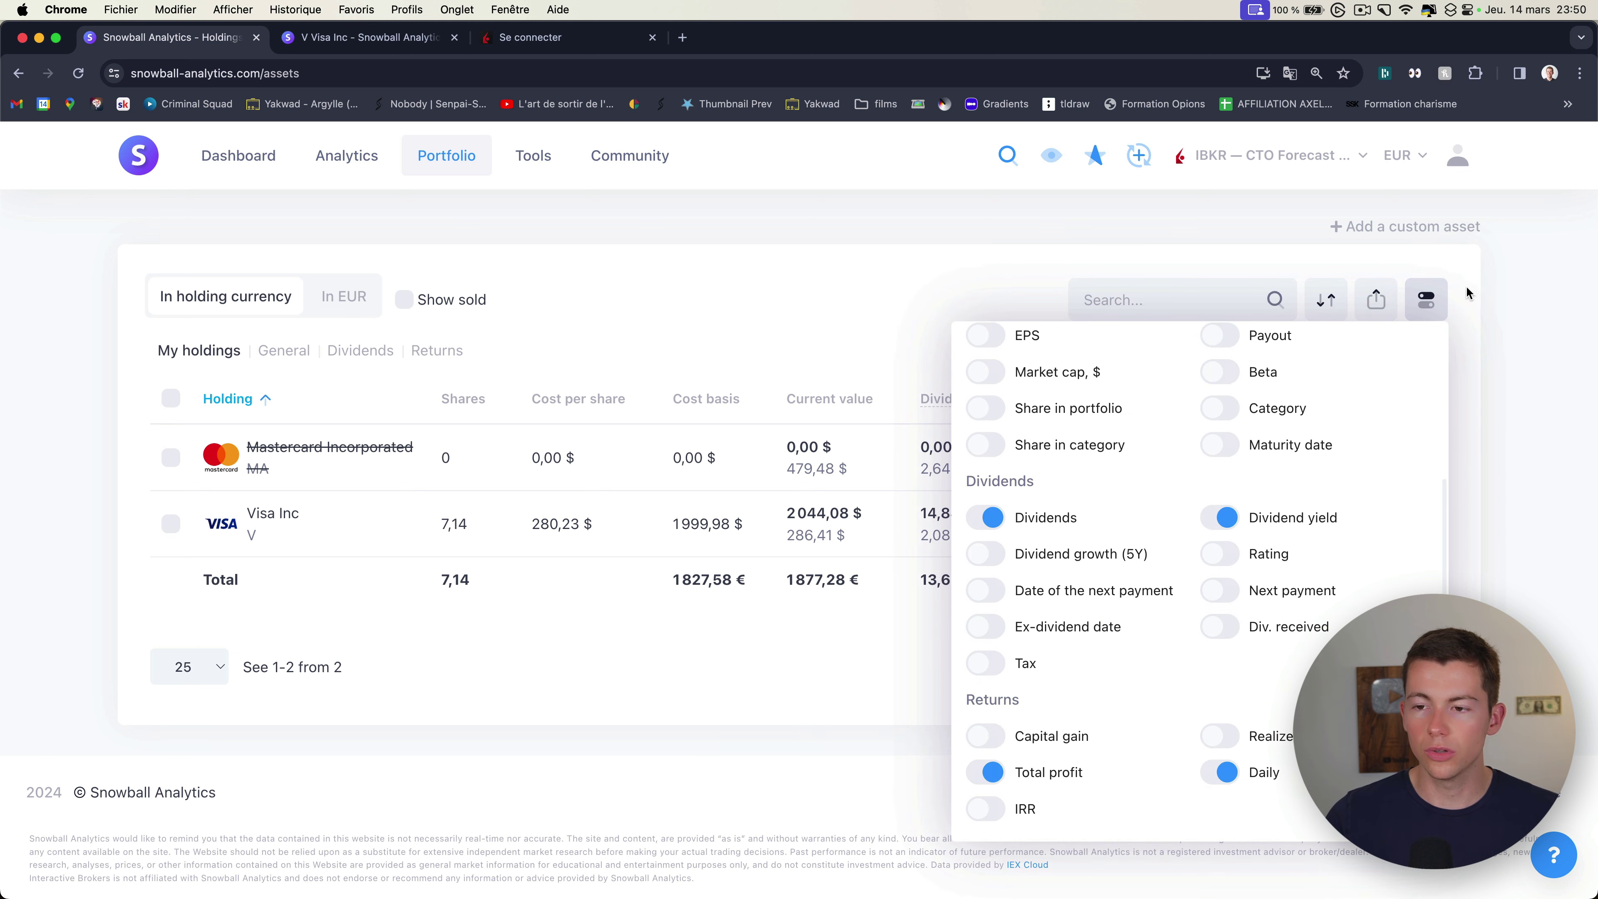
click(1426, 305)
Step: Look through the sorting criteria available for the holdings table and close the list without choosing one
click(1321, 305)
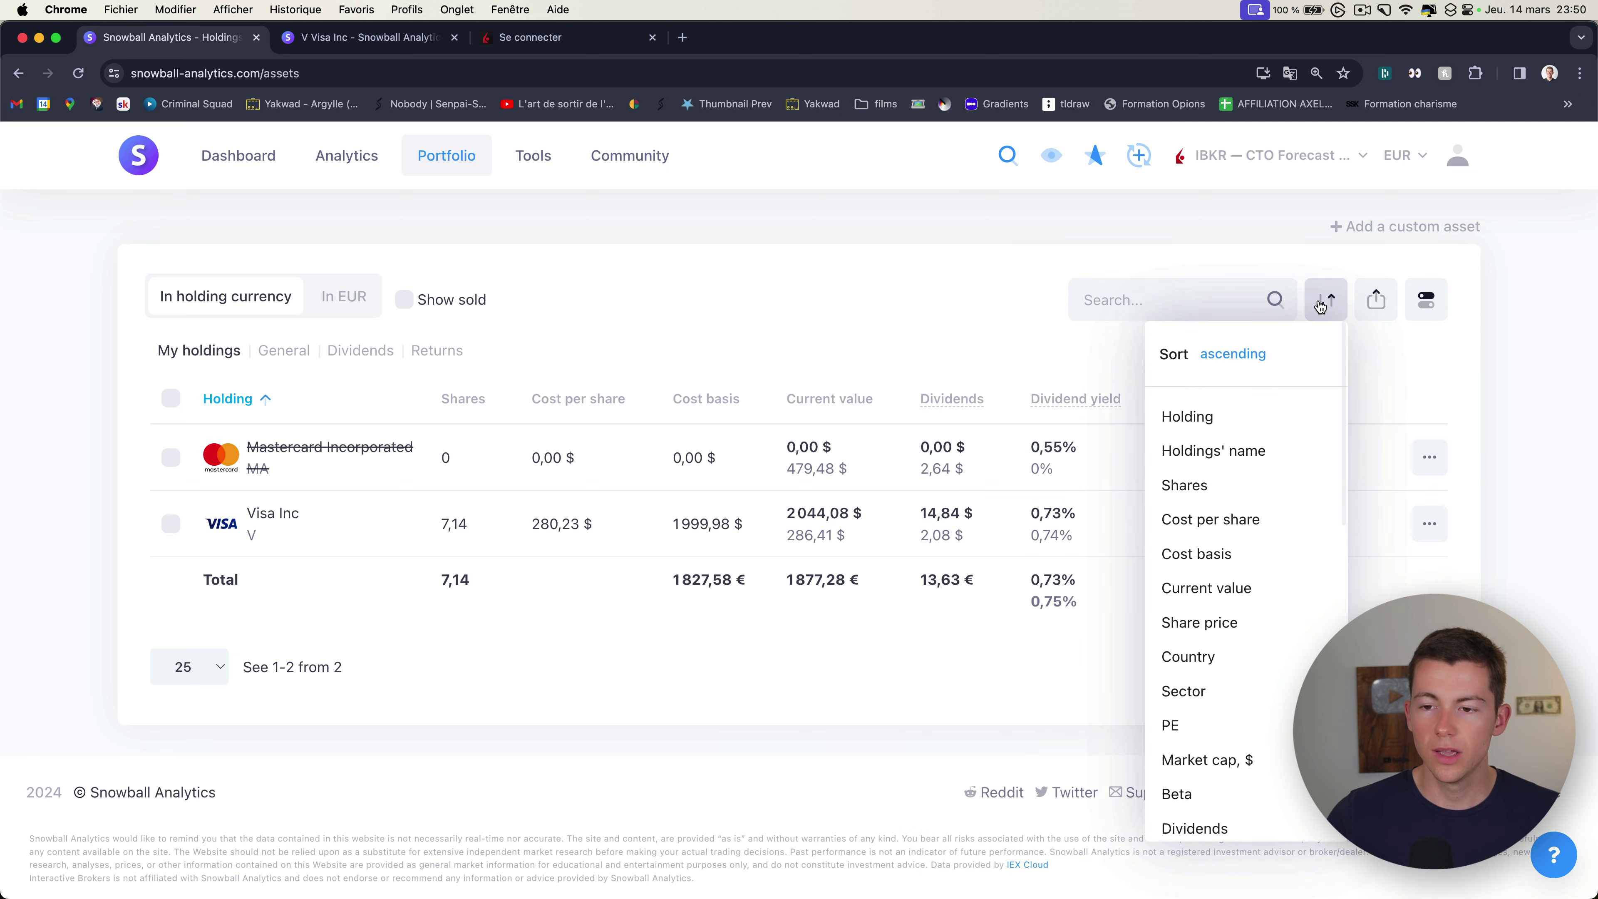
scroll(1195, 522, down, 3)
scroll(1195, 522, up, 3)
scroll(1195, 522, down, 10)
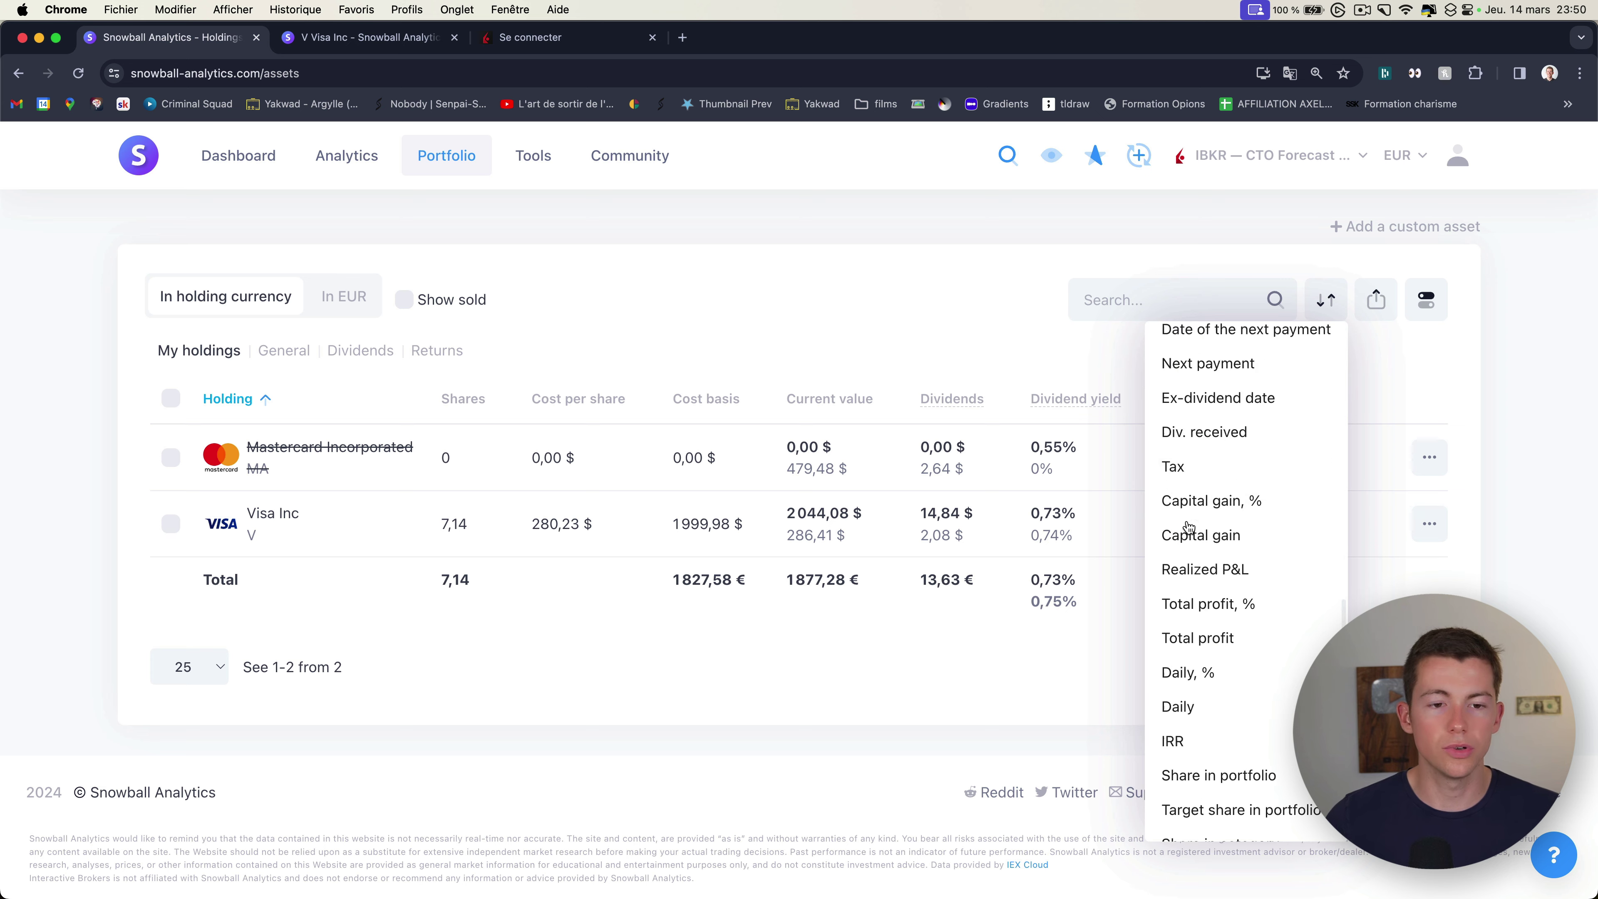
click(562, 303)
Step: View the holdings in the General, Dividends and Returns views, then return to My holdings
click(283, 350)
click(359, 351)
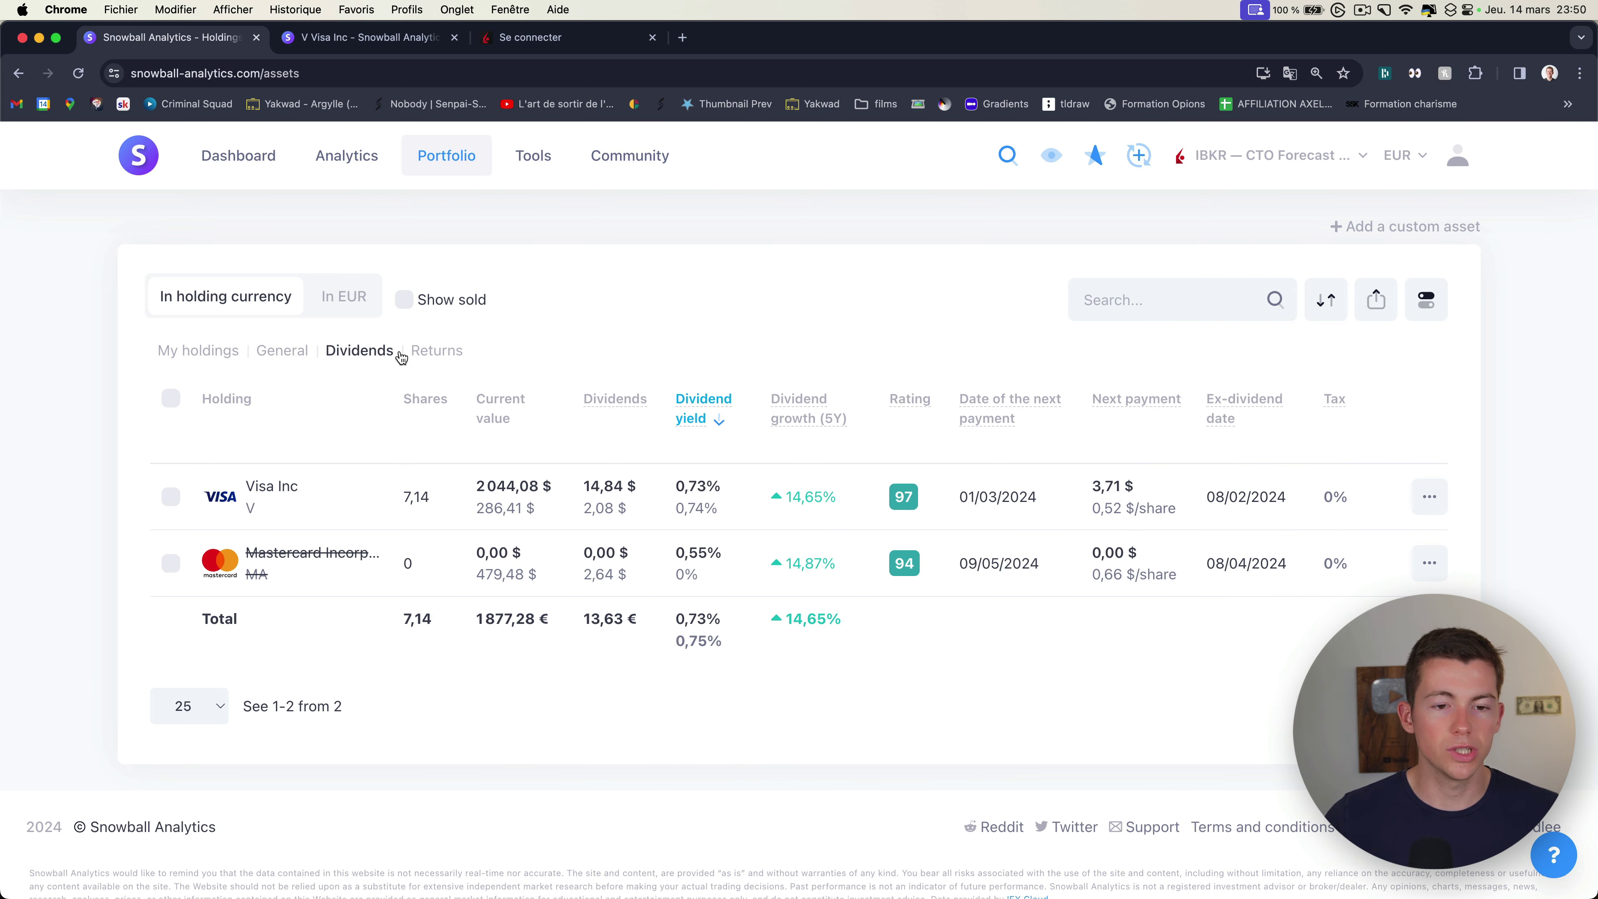
click(436, 351)
click(282, 351)
click(199, 351)
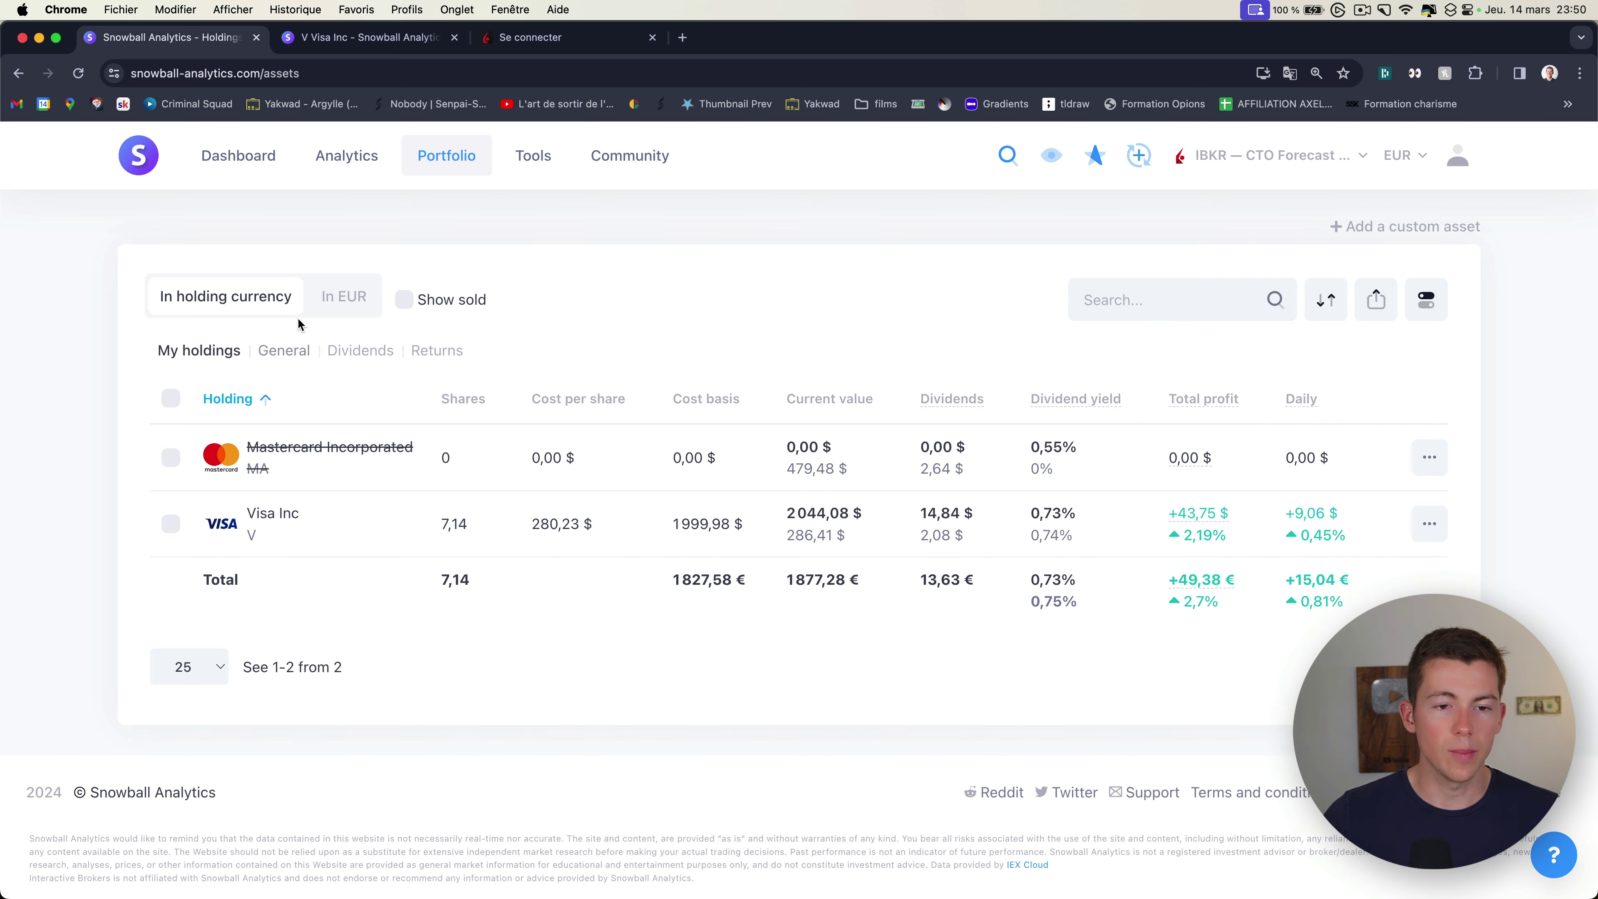
Step: Open the portfolio's cash page and review the currency balances and the list of cash operations
mouse_move(489, 158)
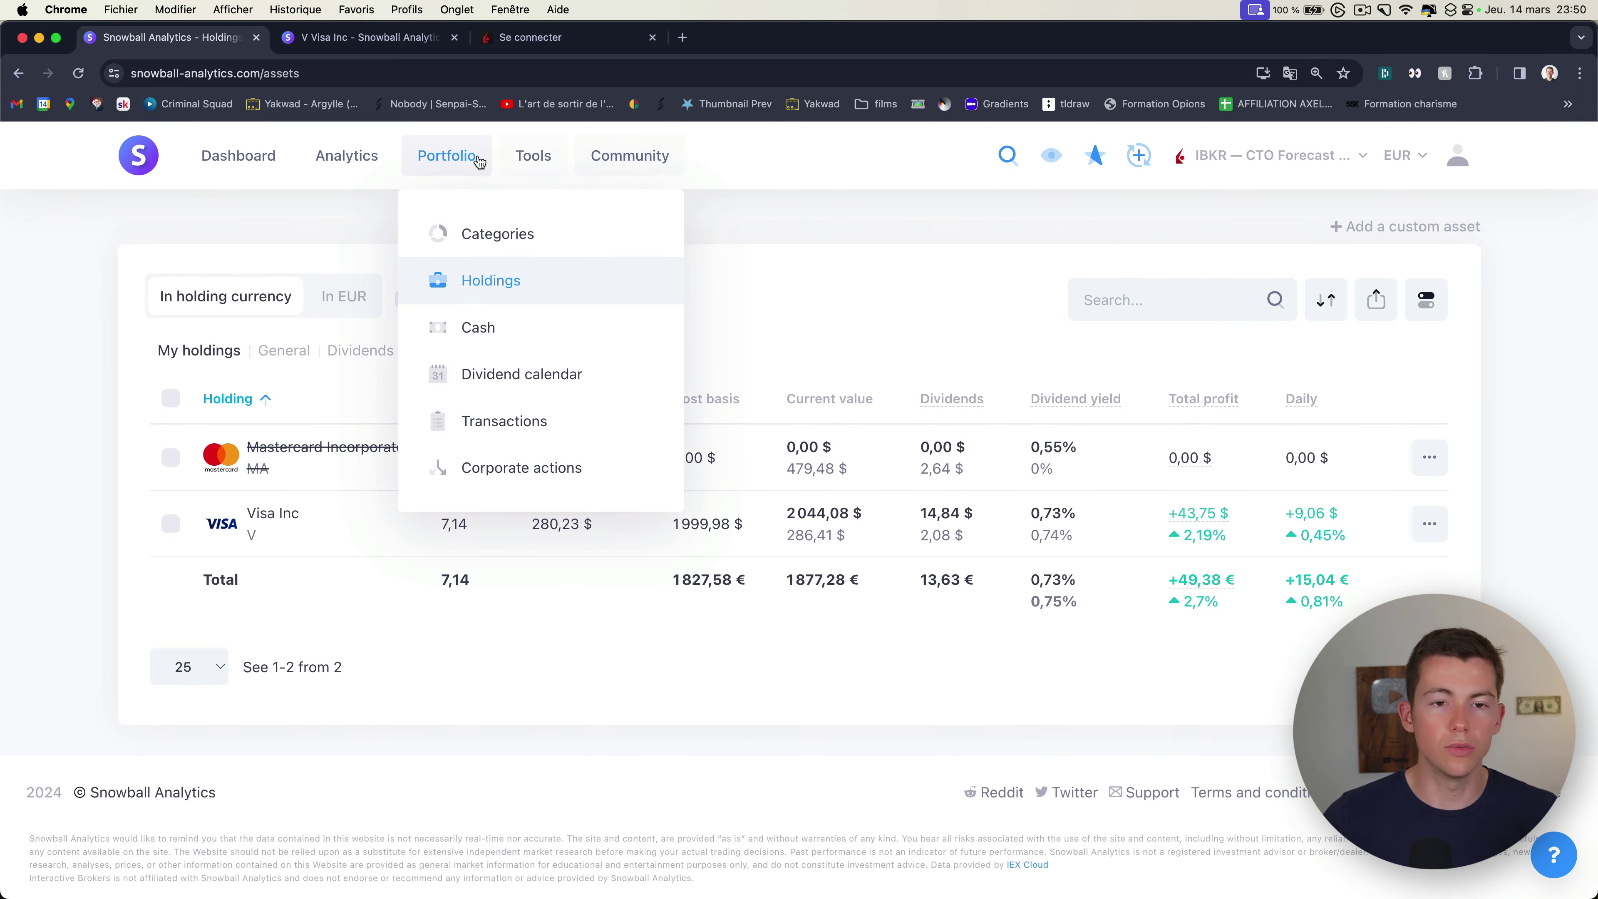
click(483, 328)
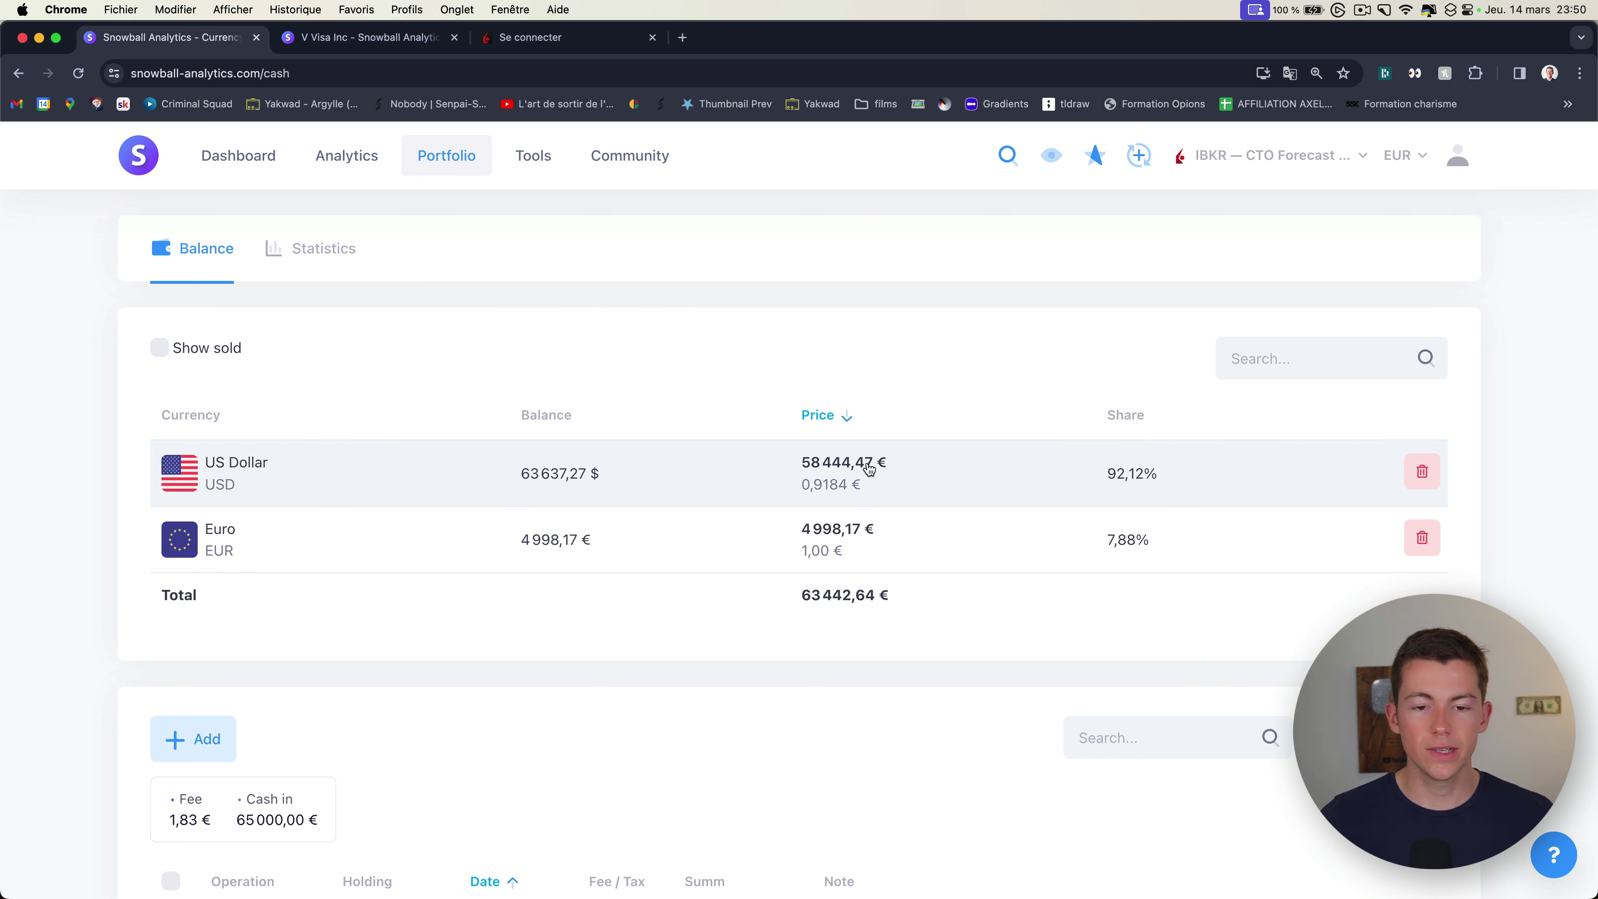
scroll(938, 496, down, 6)
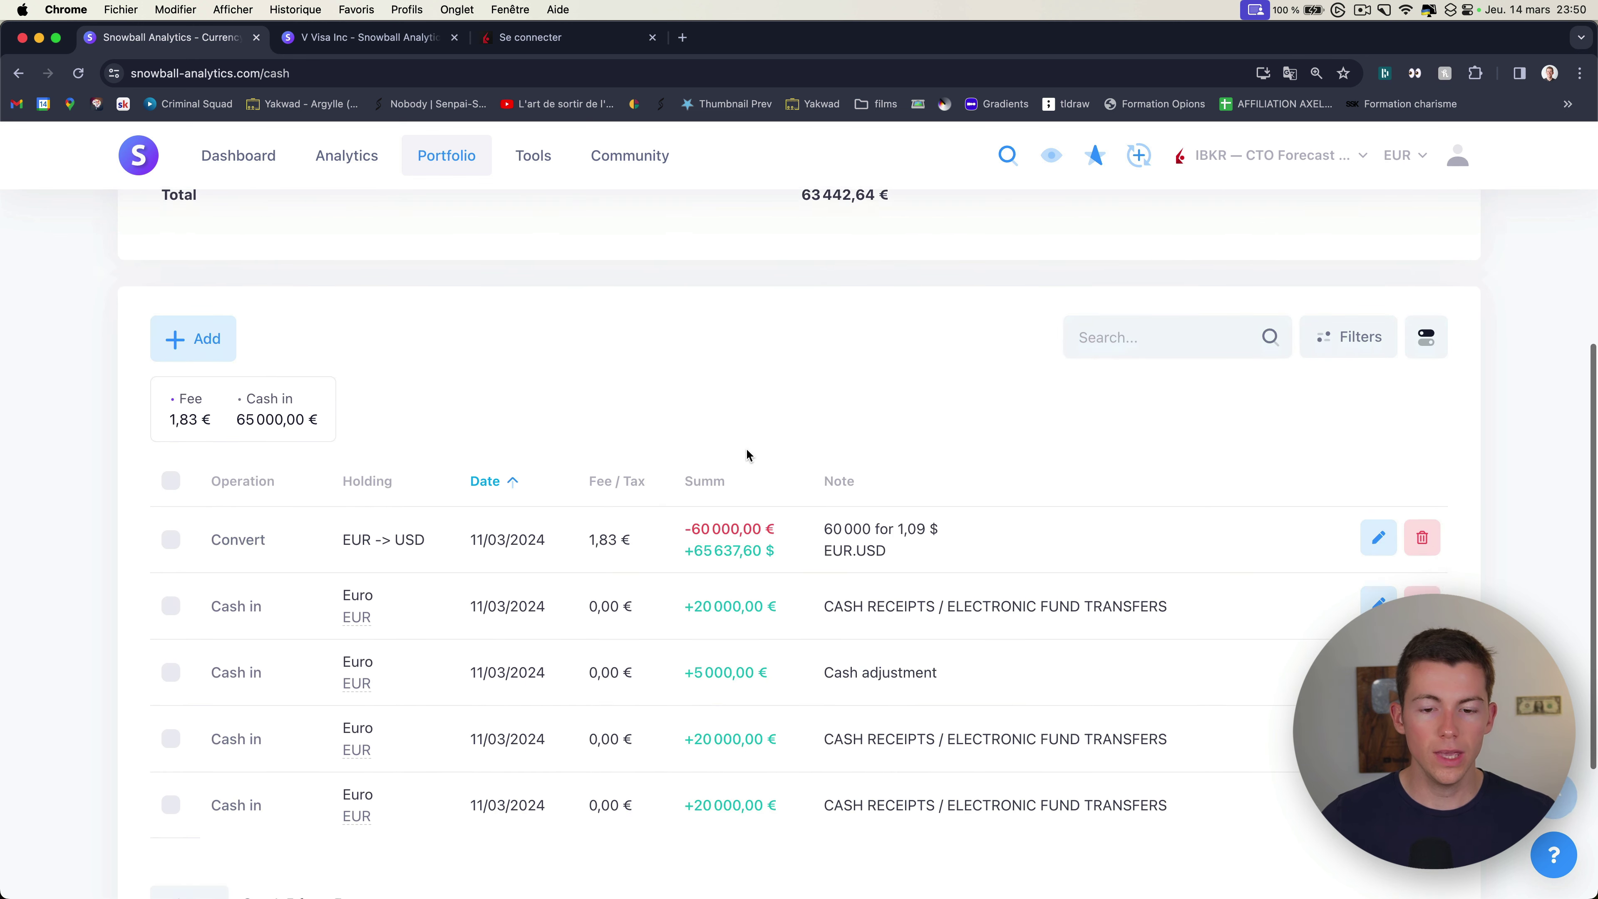
scroll(746, 453, down, 2)
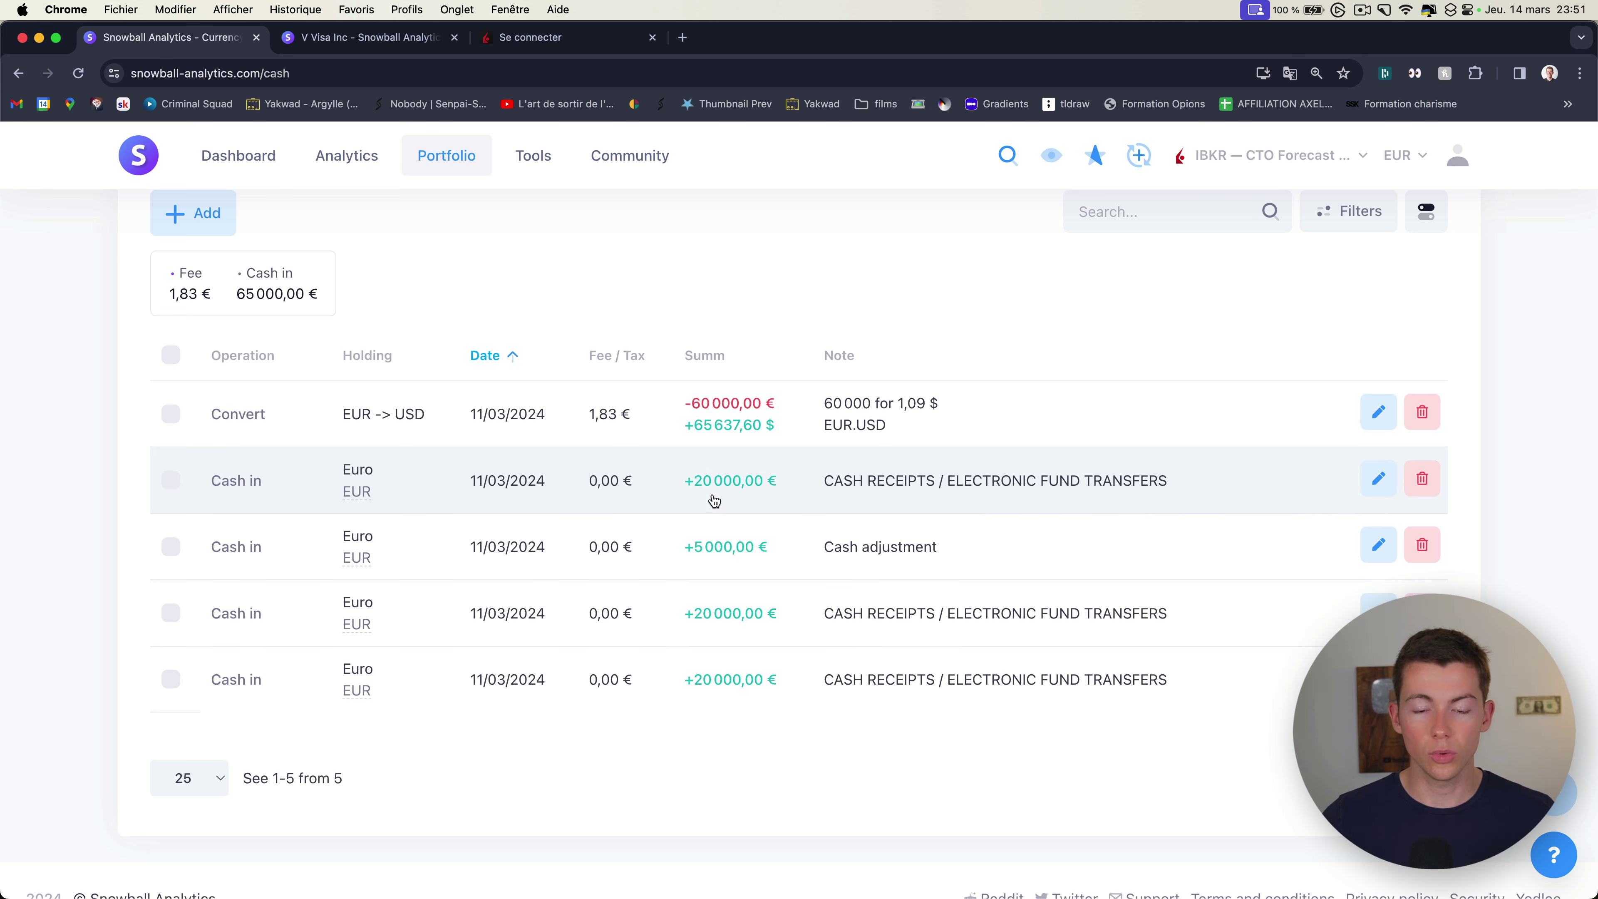
scroll(699, 560, up, 3)
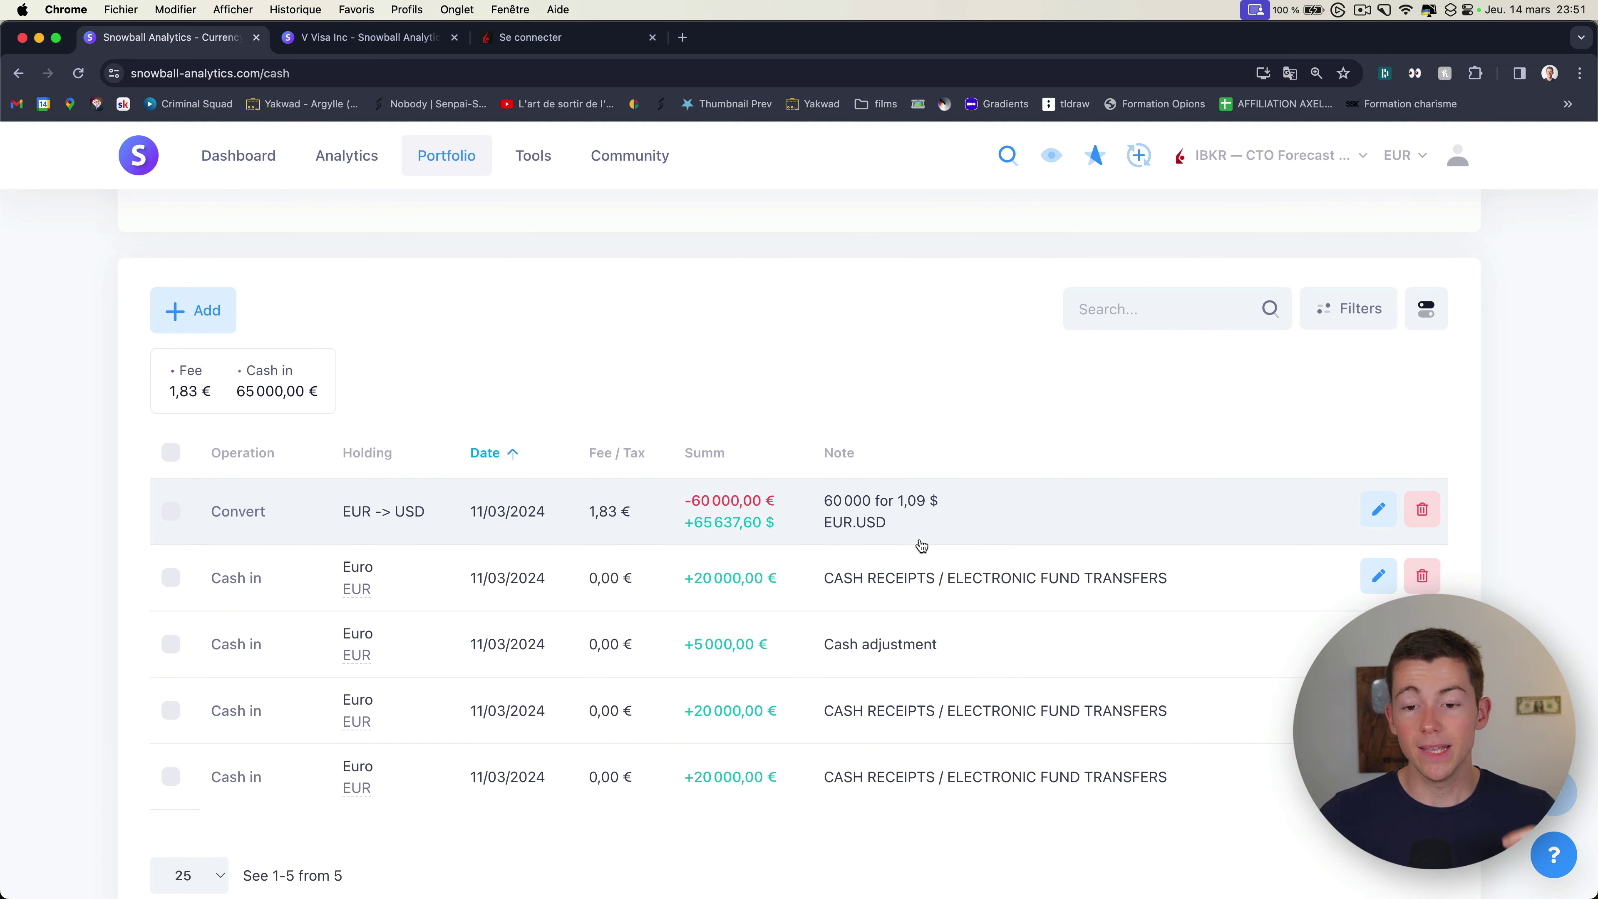
scroll(899, 544, up, 1)
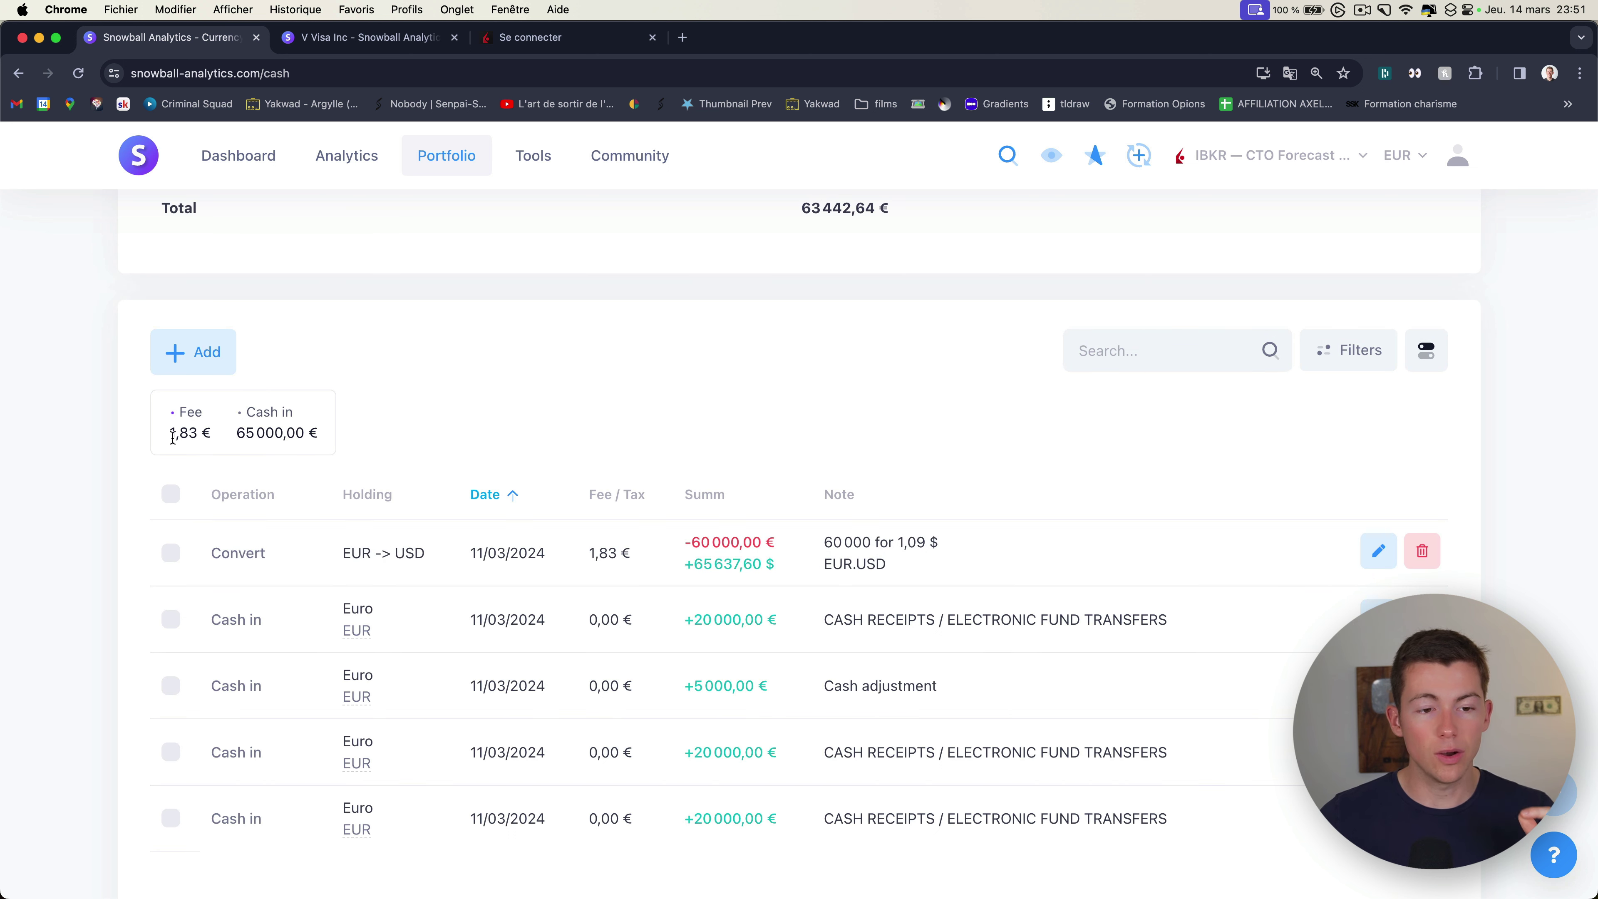
Step: Check the fee and cash-in totals above the cash operations, then return to the currency balances
drag(169, 433, 205, 432)
click(192, 434)
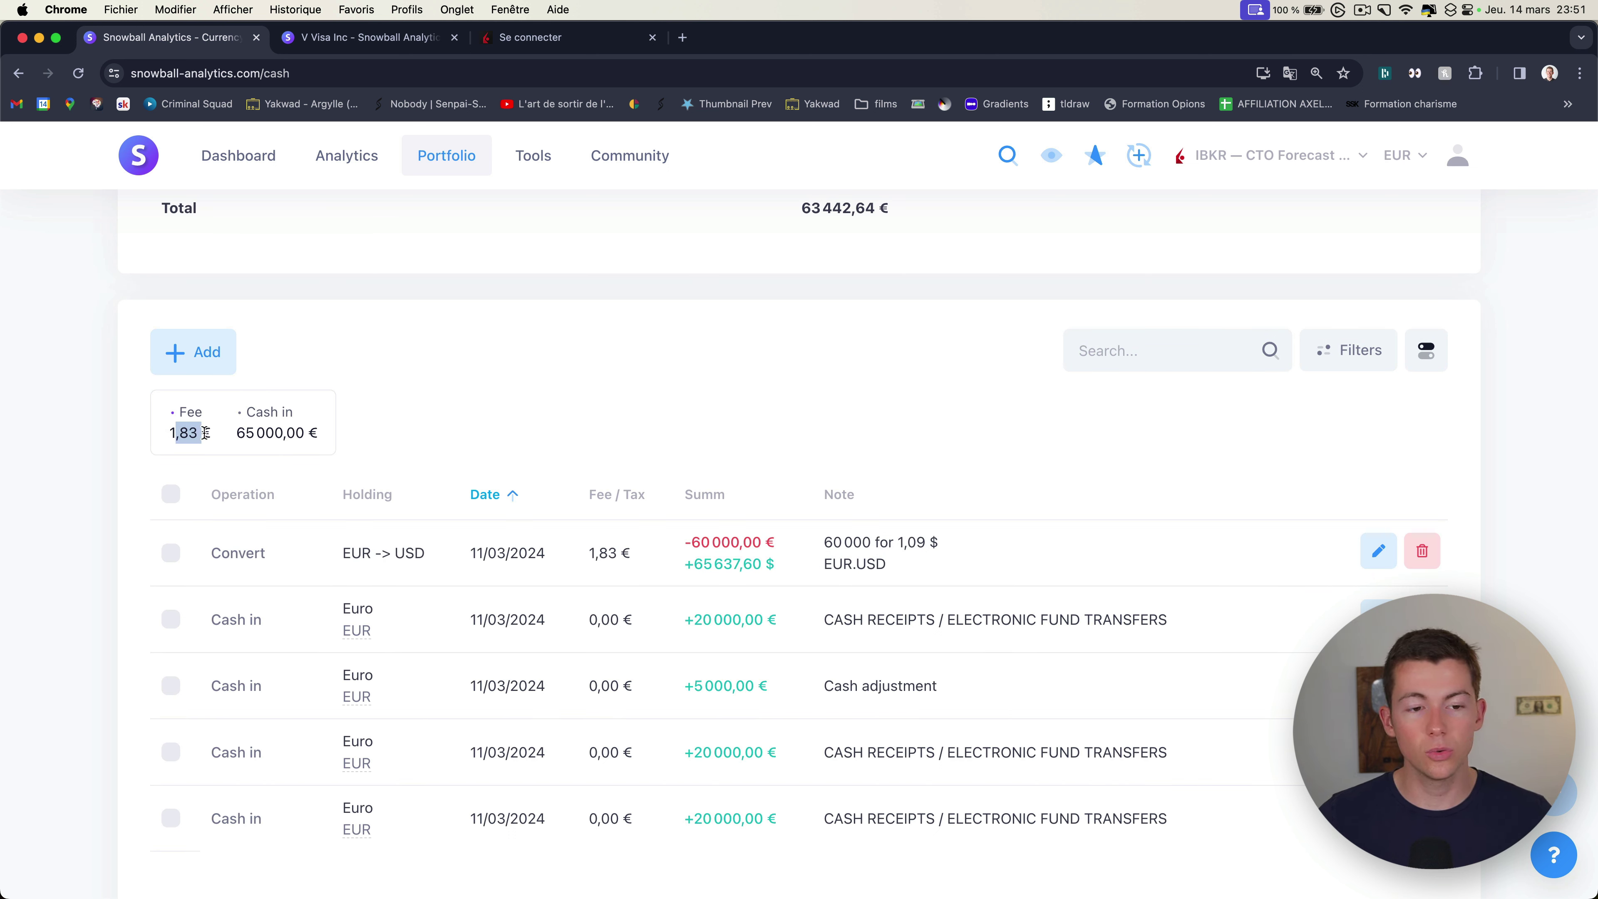
click(232, 435)
scroll(249, 434, up, 1)
drag(246, 457, 342, 459)
click(450, 460)
scroll(450, 463, up, 5)
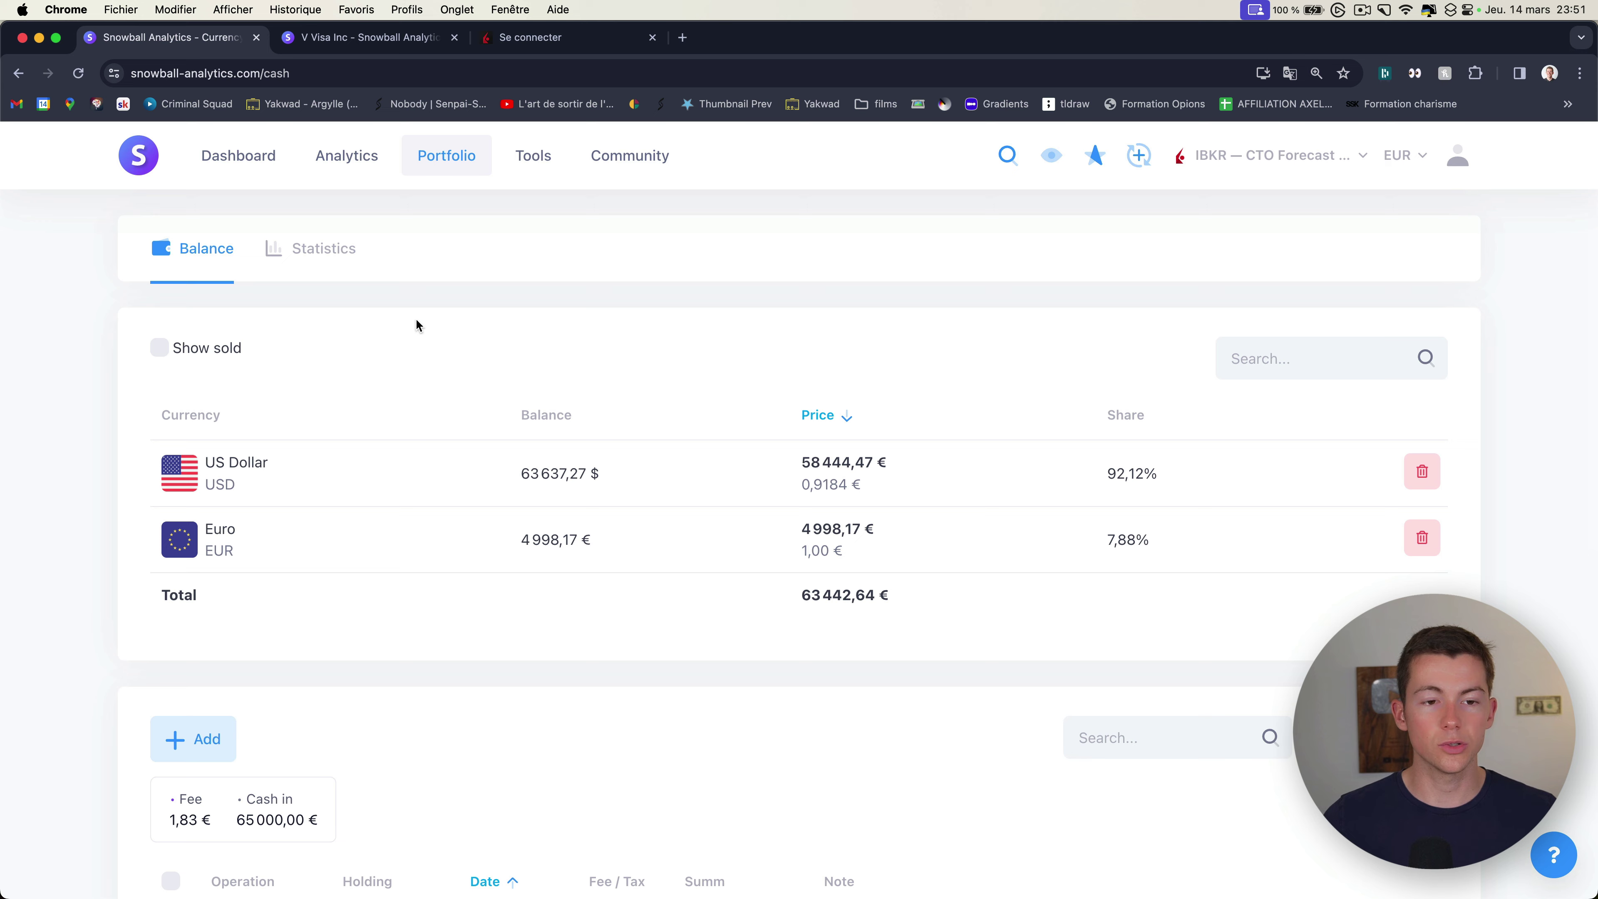
Step: Open the cash statistics and examine the annual deposits and withdrawals chart for the whole time
click(339, 265)
scroll(763, 324, down, 2)
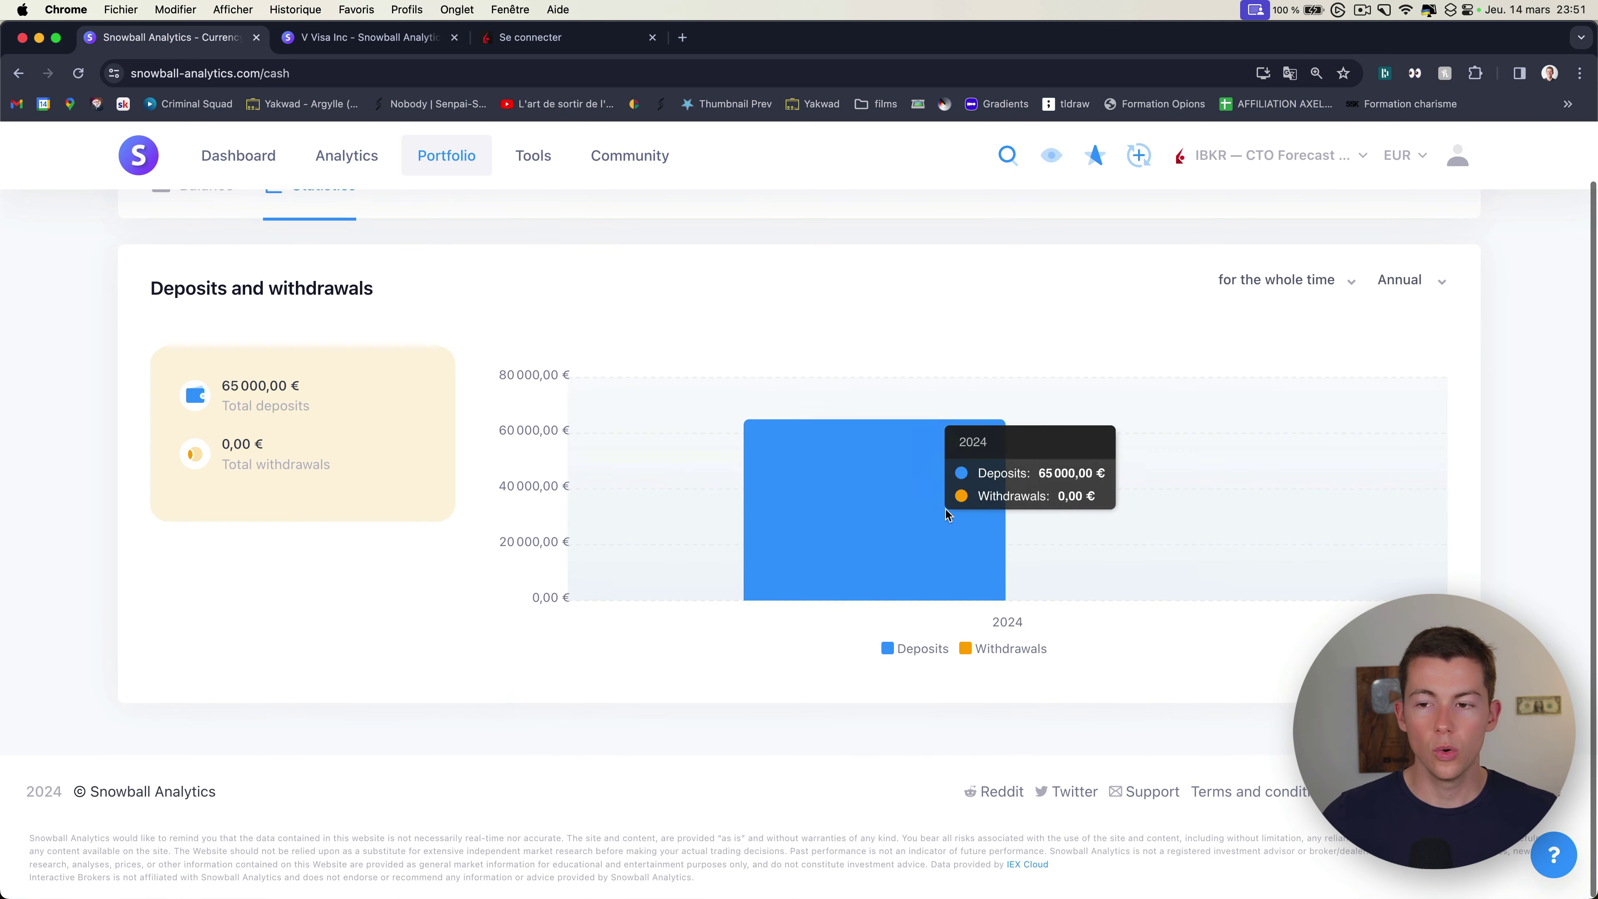
click(1320, 279)
click(1321, 281)
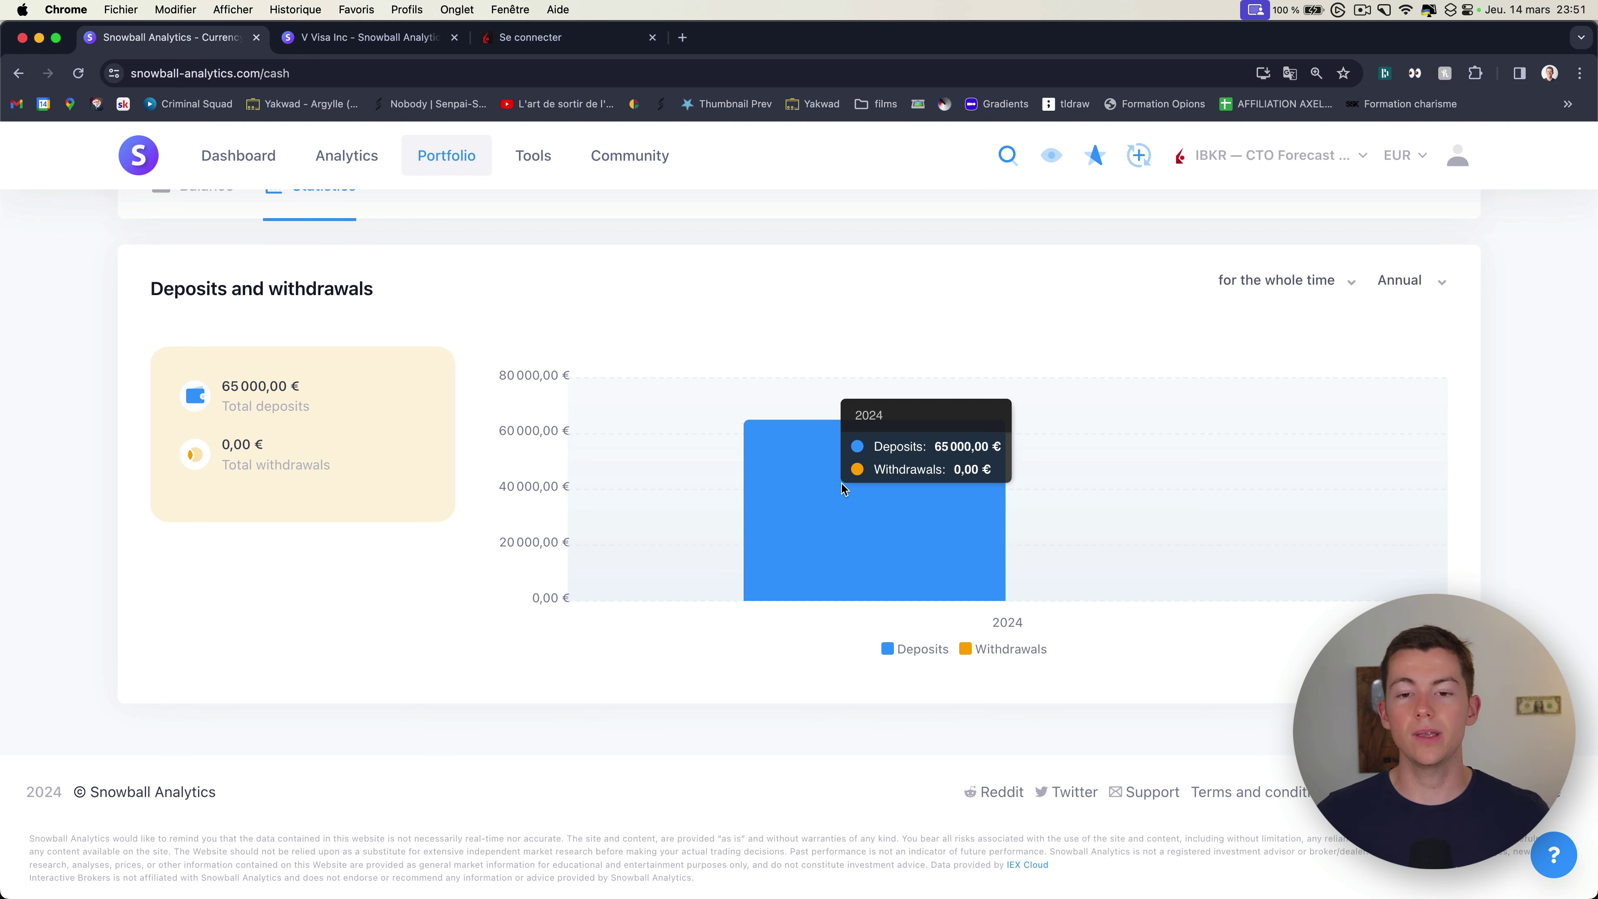
scroll(629, 358, up, 2)
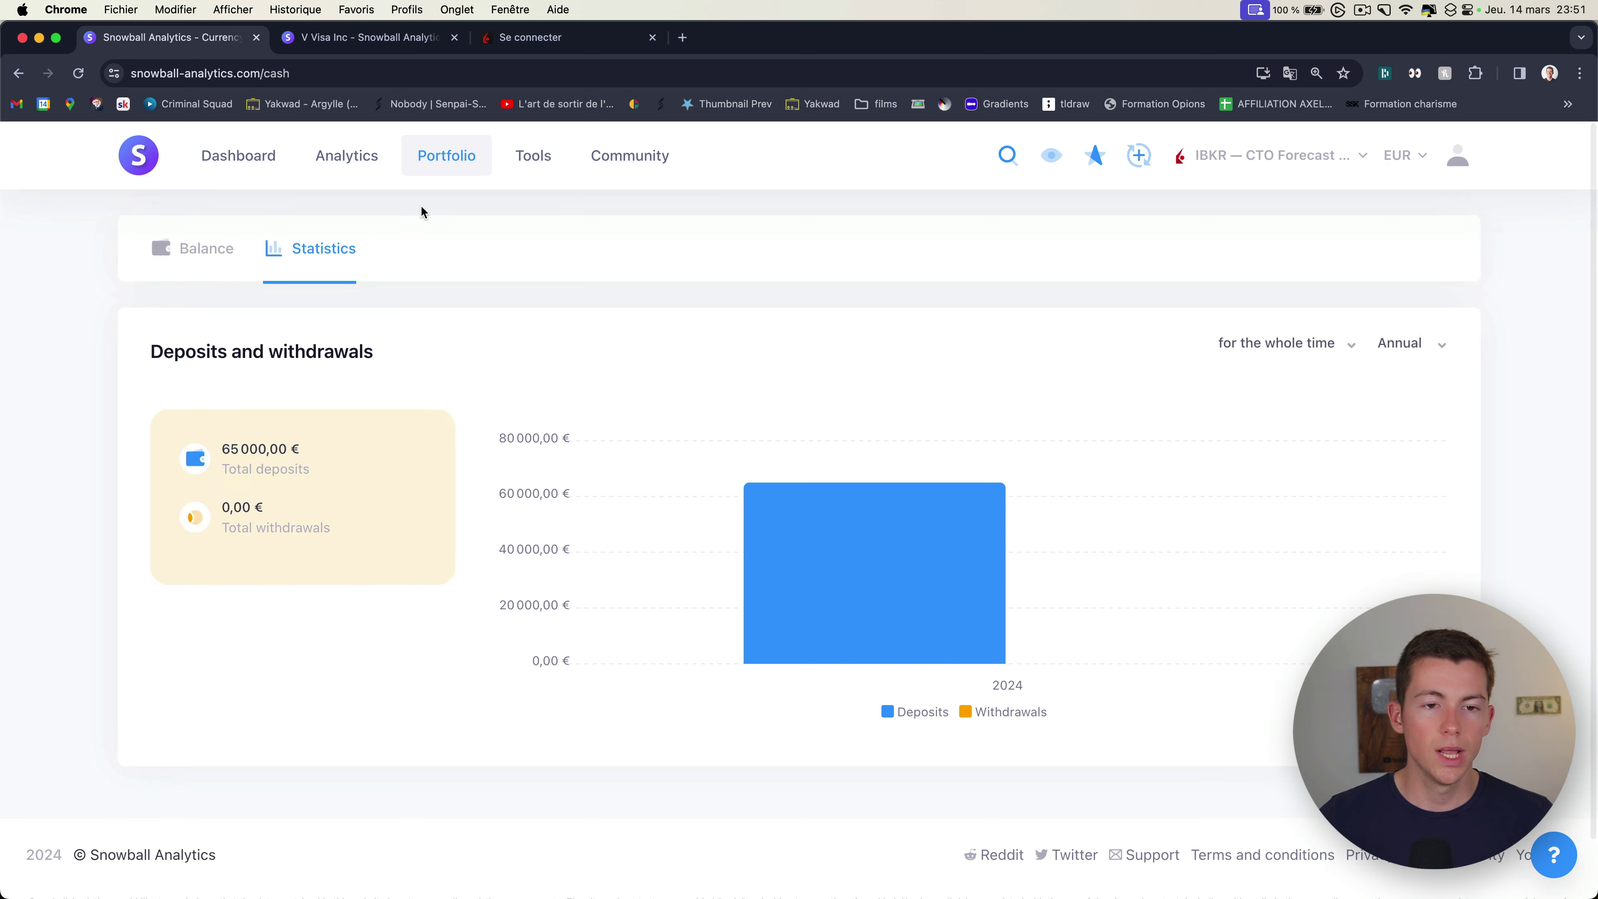
Step: Glance at the dividend calendar, then open the portfolio's transactions and view the recorded trades
mouse_move(444, 165)
click(525, 377)
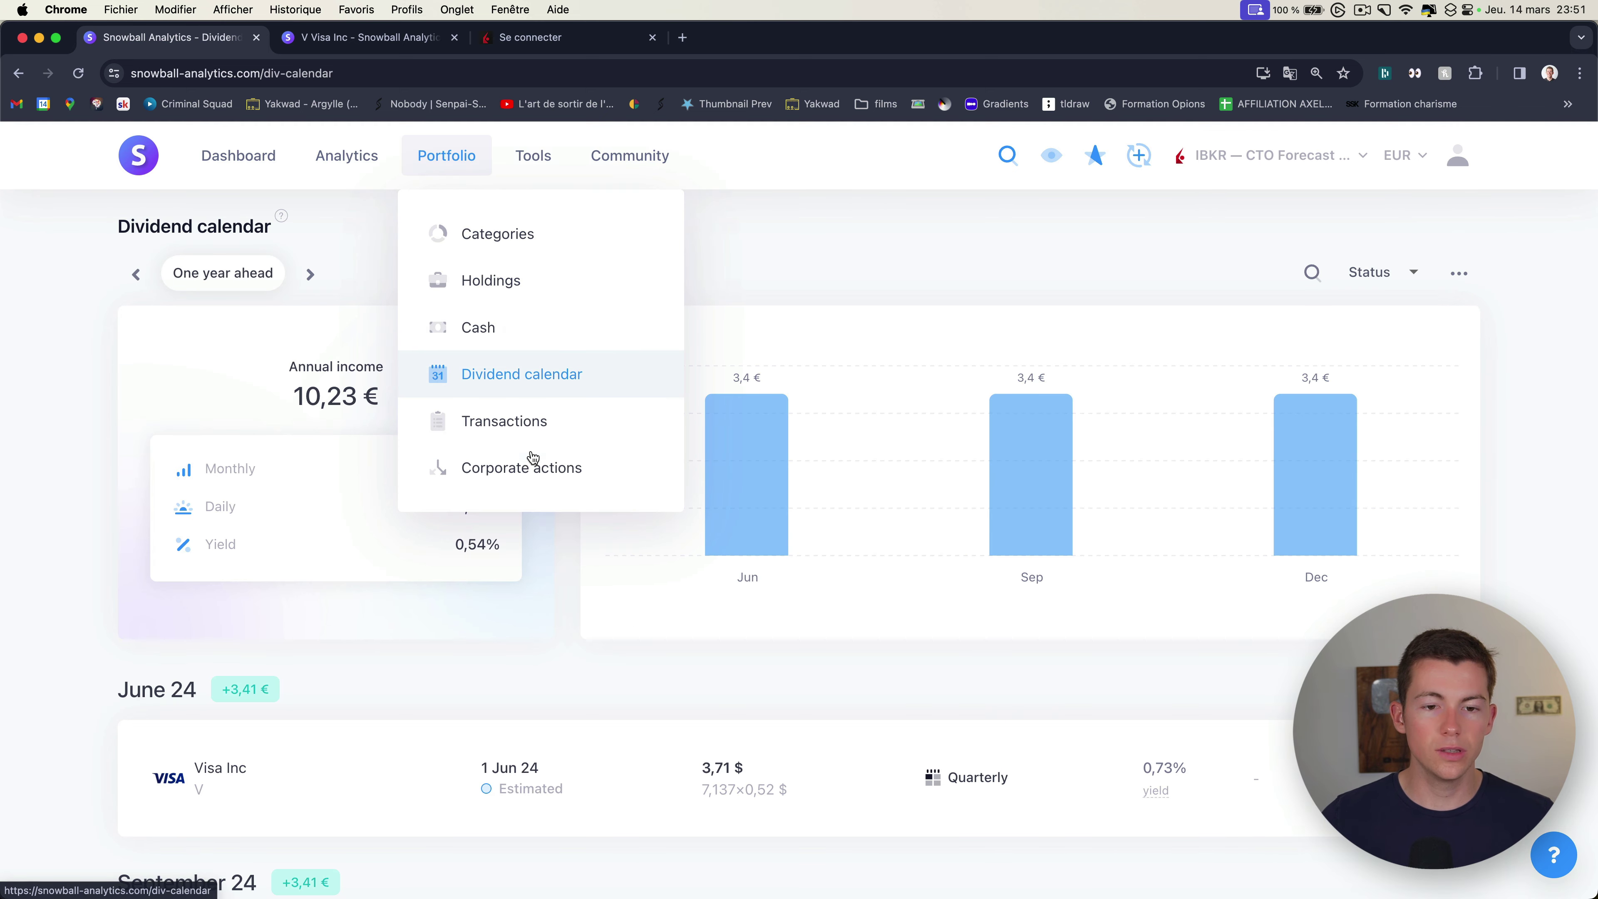
click(577, 433)
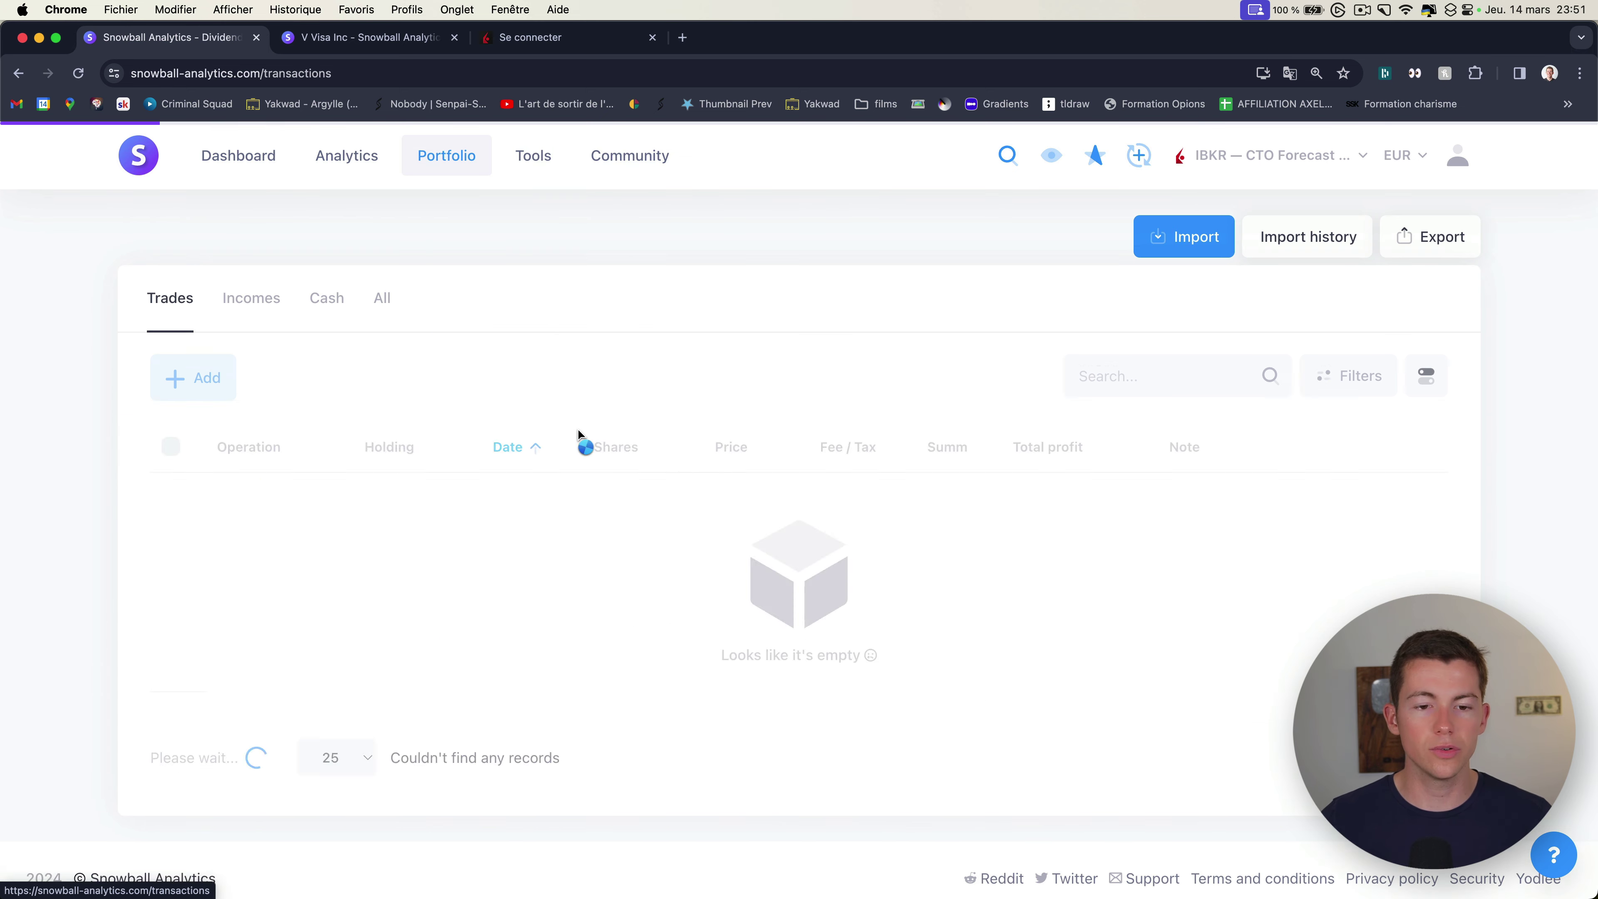
scroll(440, 318, down, 2)
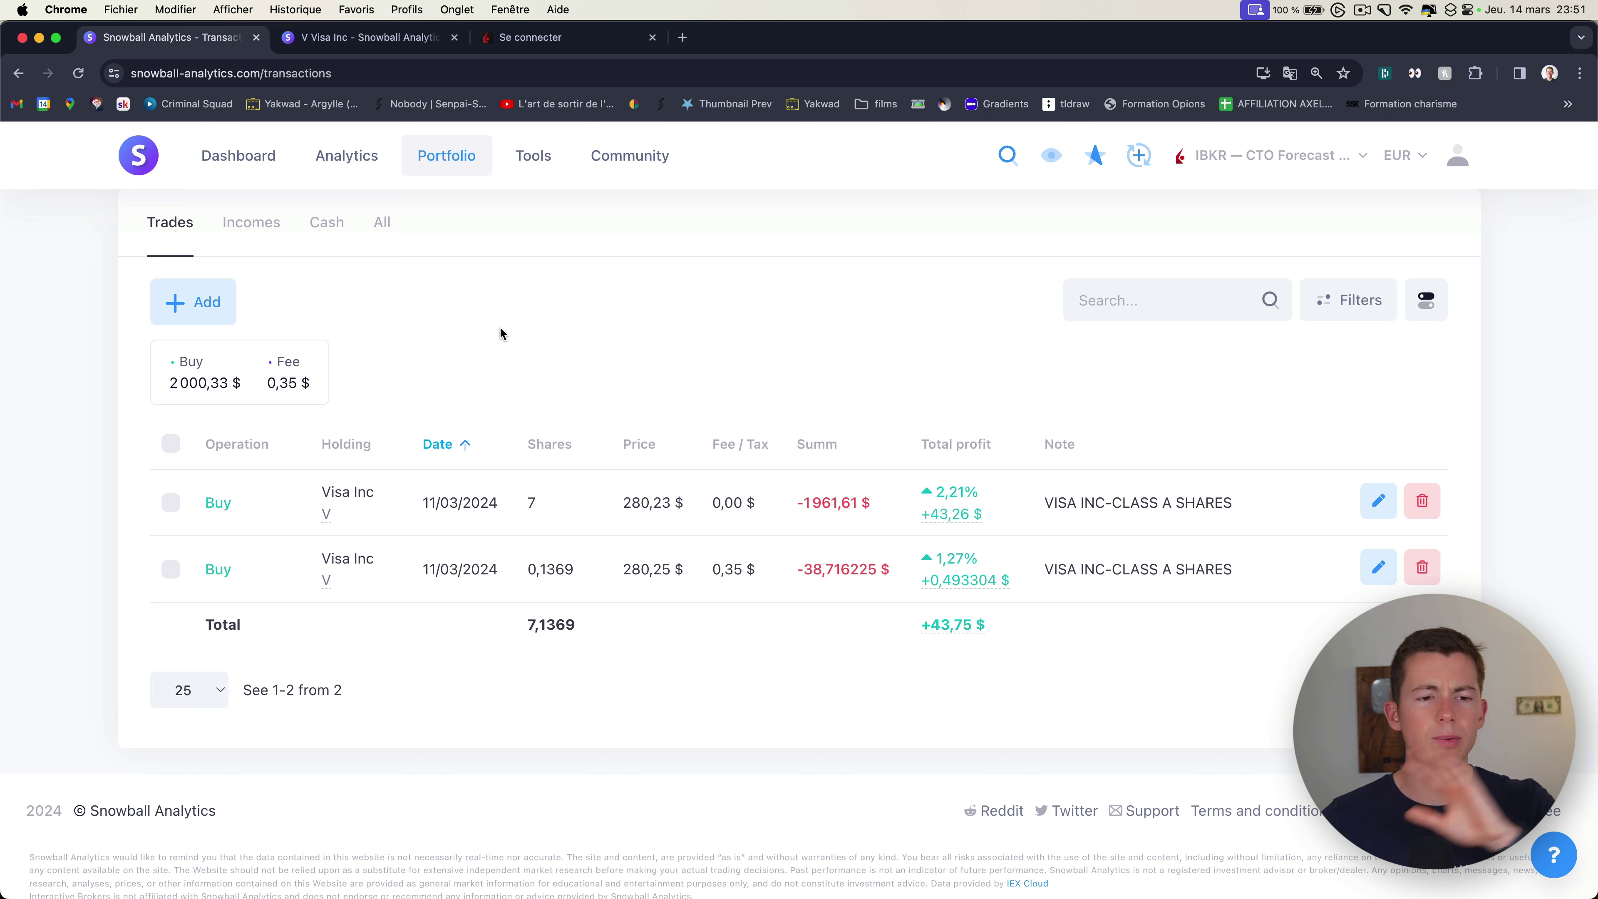
scroll(494, 337, up, 2)
Step: Examine the total buy amount and fee of the trades, along with the individual Visa purchases
drag(170, 459, 244, 463)
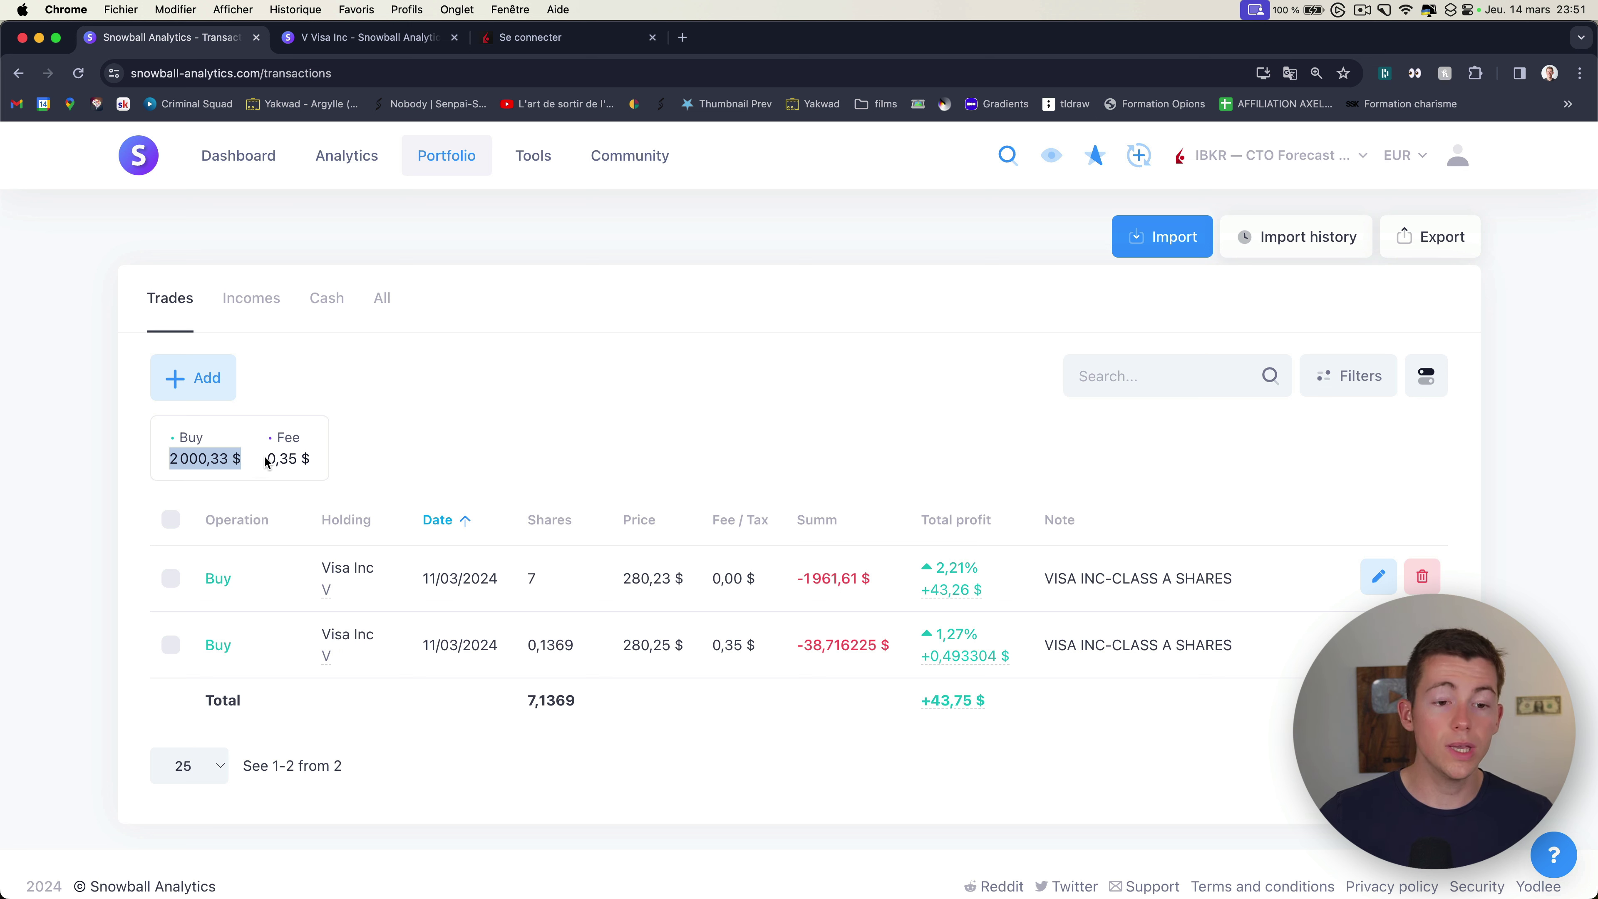
drag(266, 460, 311, 462)
click(573, 463)
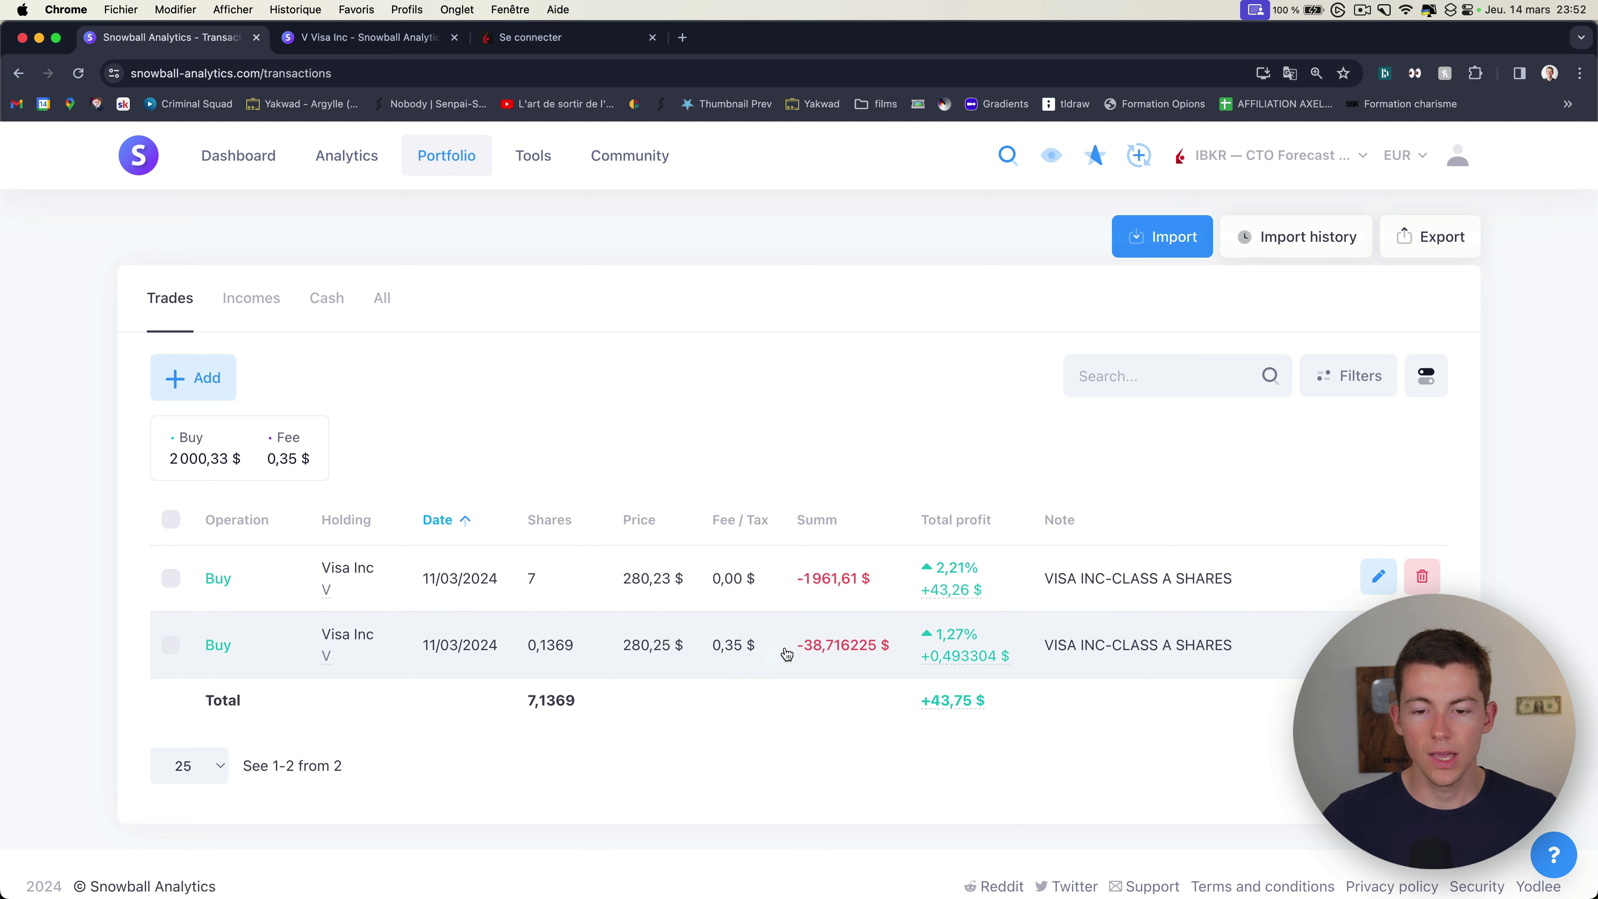
scroll(817, 637, down, 2)
scroll(629, 503, up, 3)
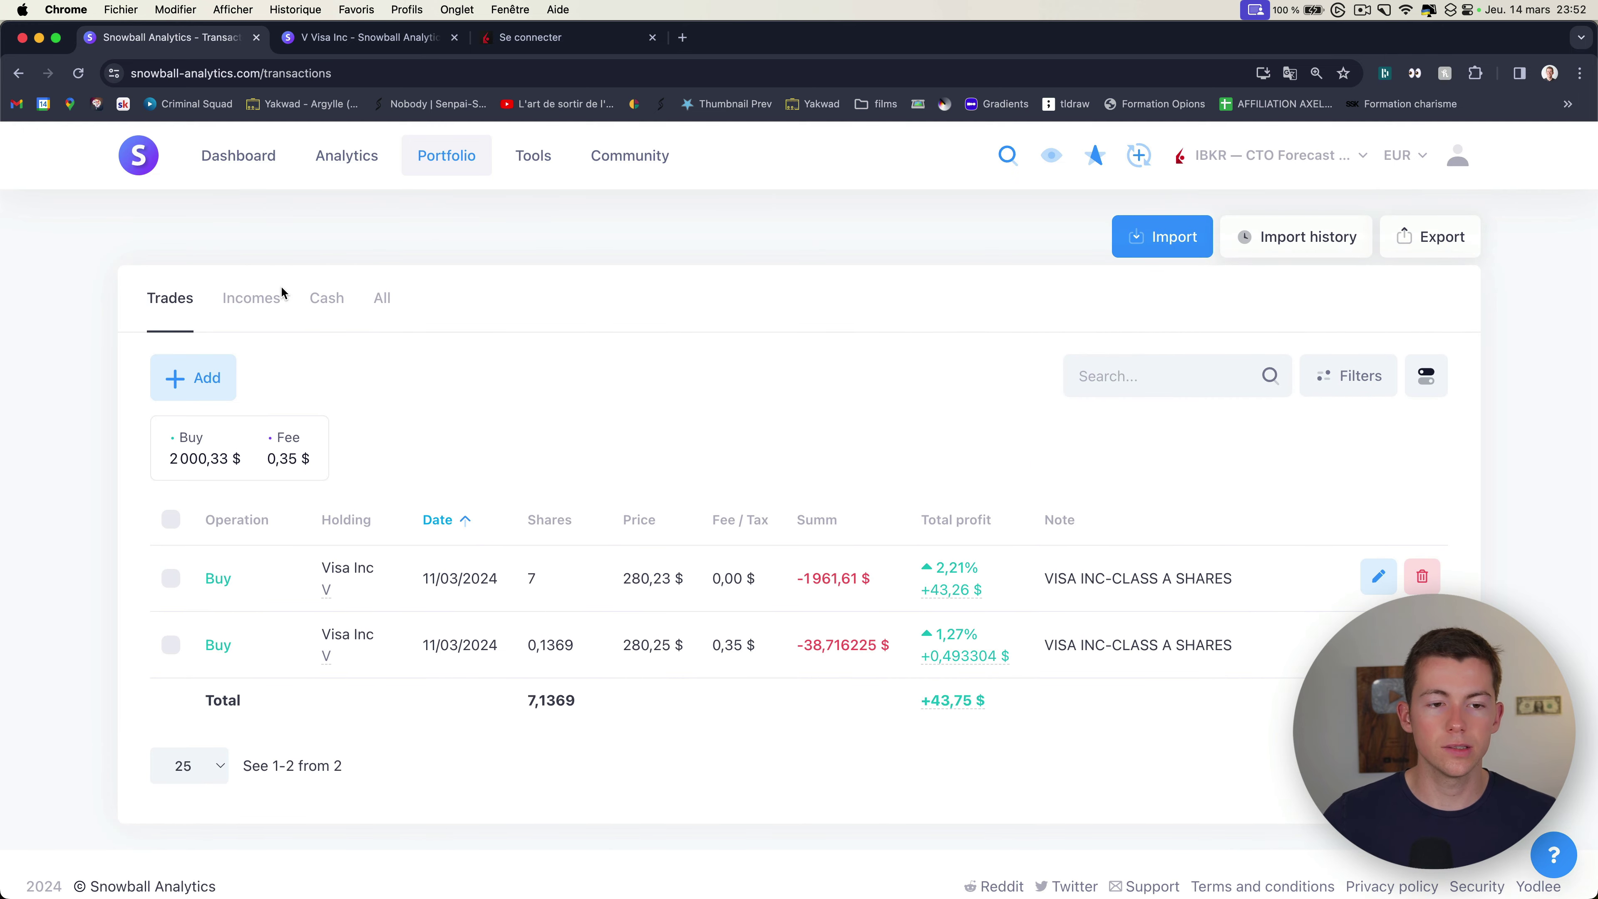
Step: Check the Incomes transactions, then review the Cash transactions with their conversion and deposits
click(267, 297)
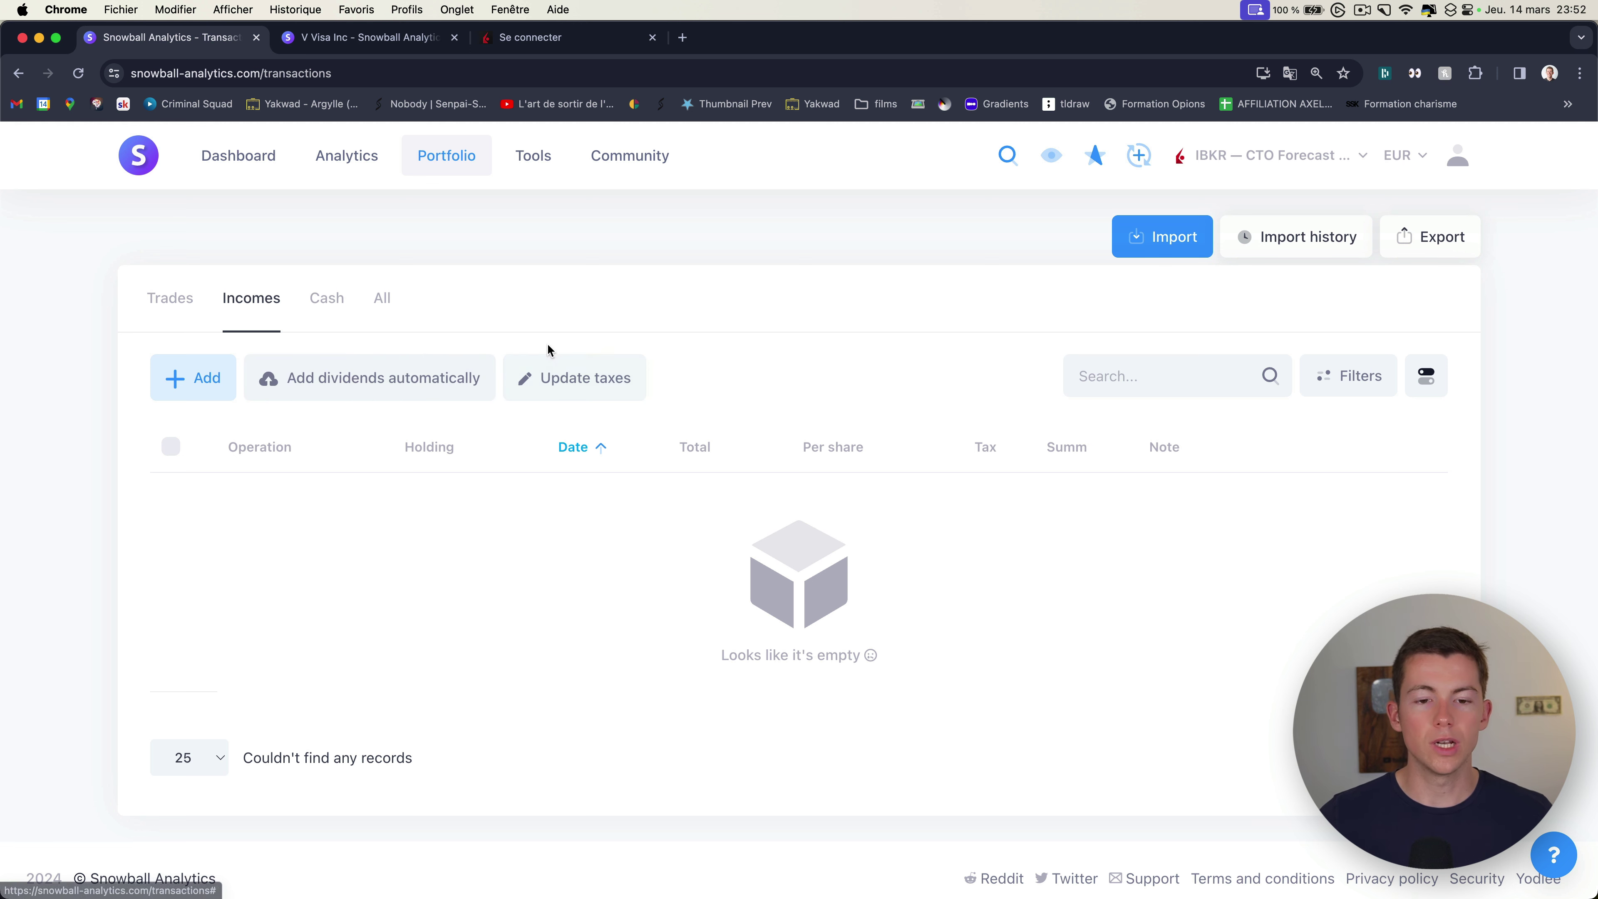
click(325, 315)
scroll(651, 428, down, 2)
scroll(651, 428, up, 2)
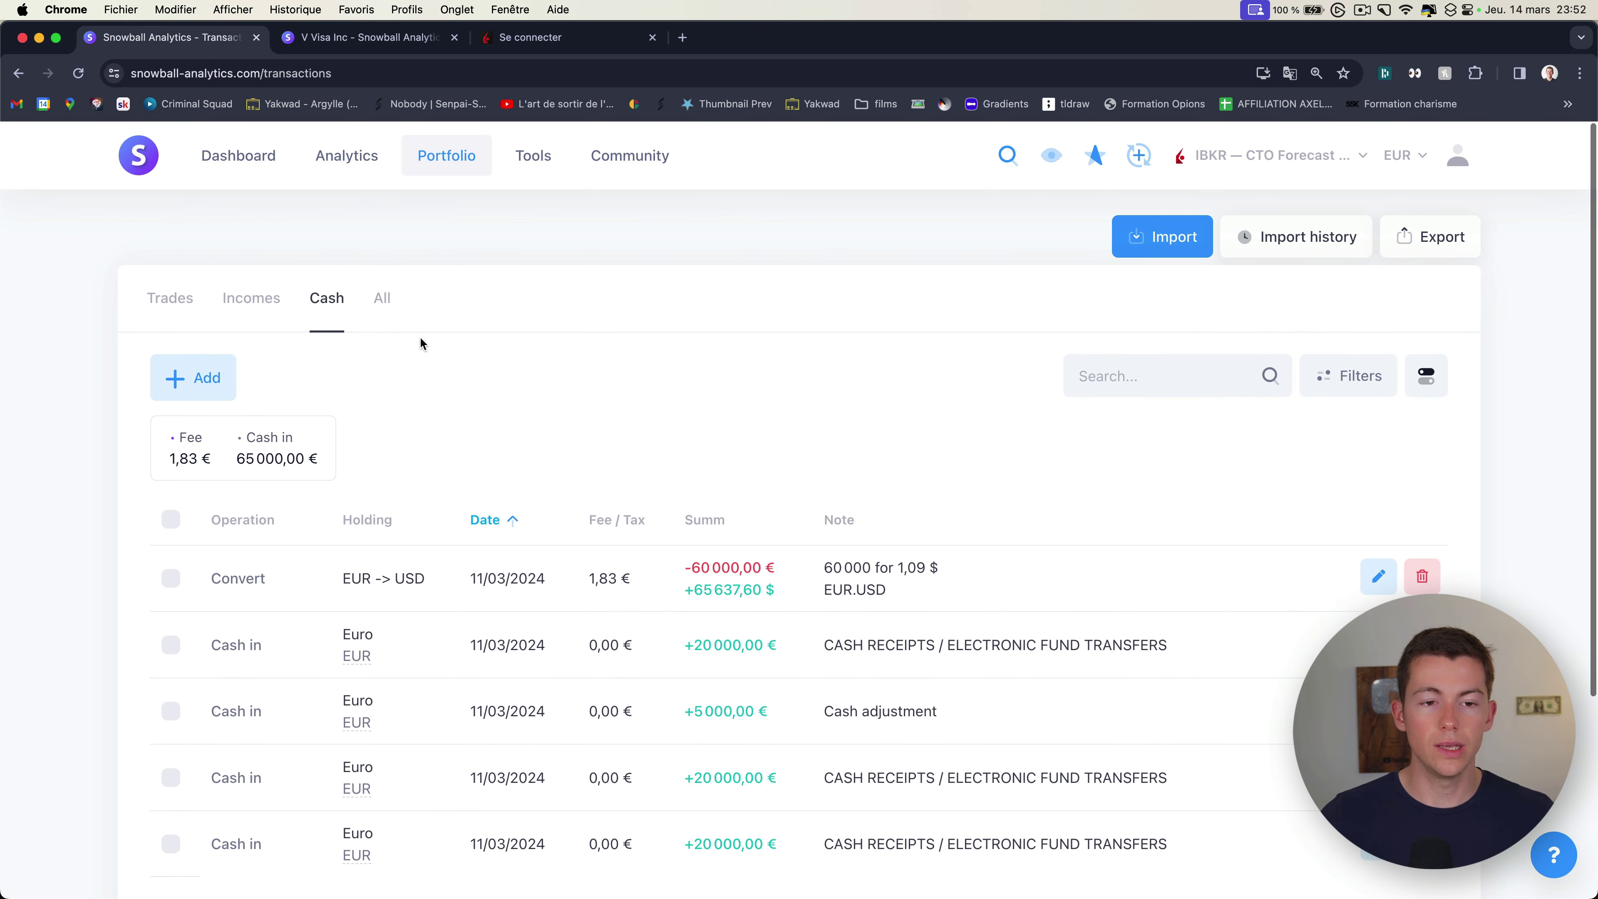
scroll(434, 393, down, 1)
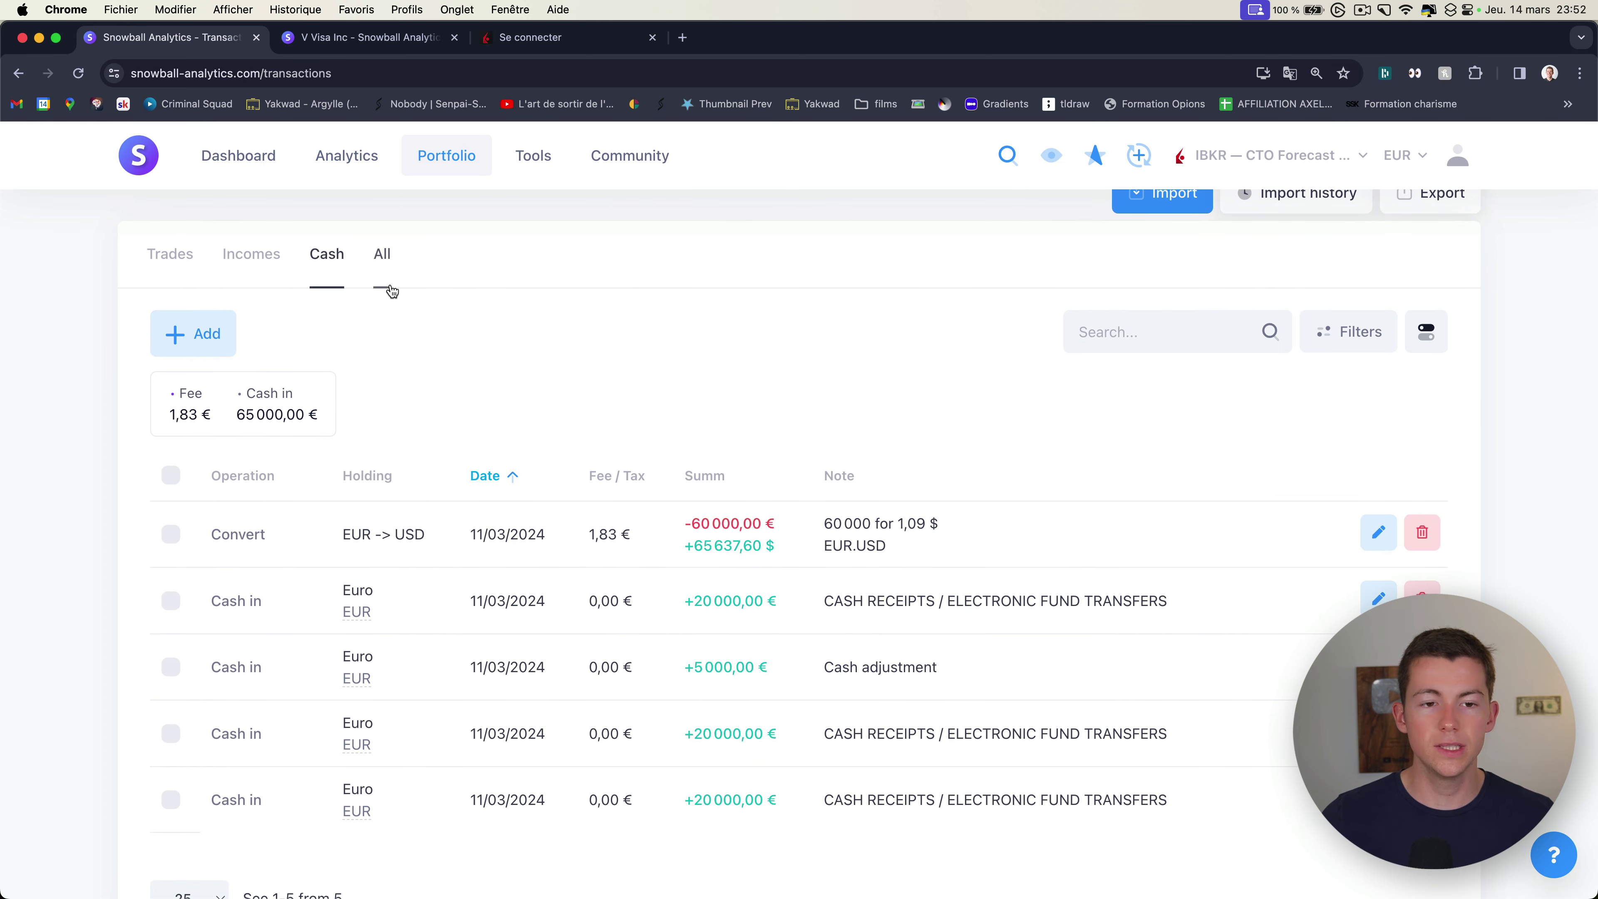
Step: Open the Top dividend stocks tool and look through the list of highly rated US dividend companies
mouse_move(521, 174)
scroll(526, 171, up, 1)
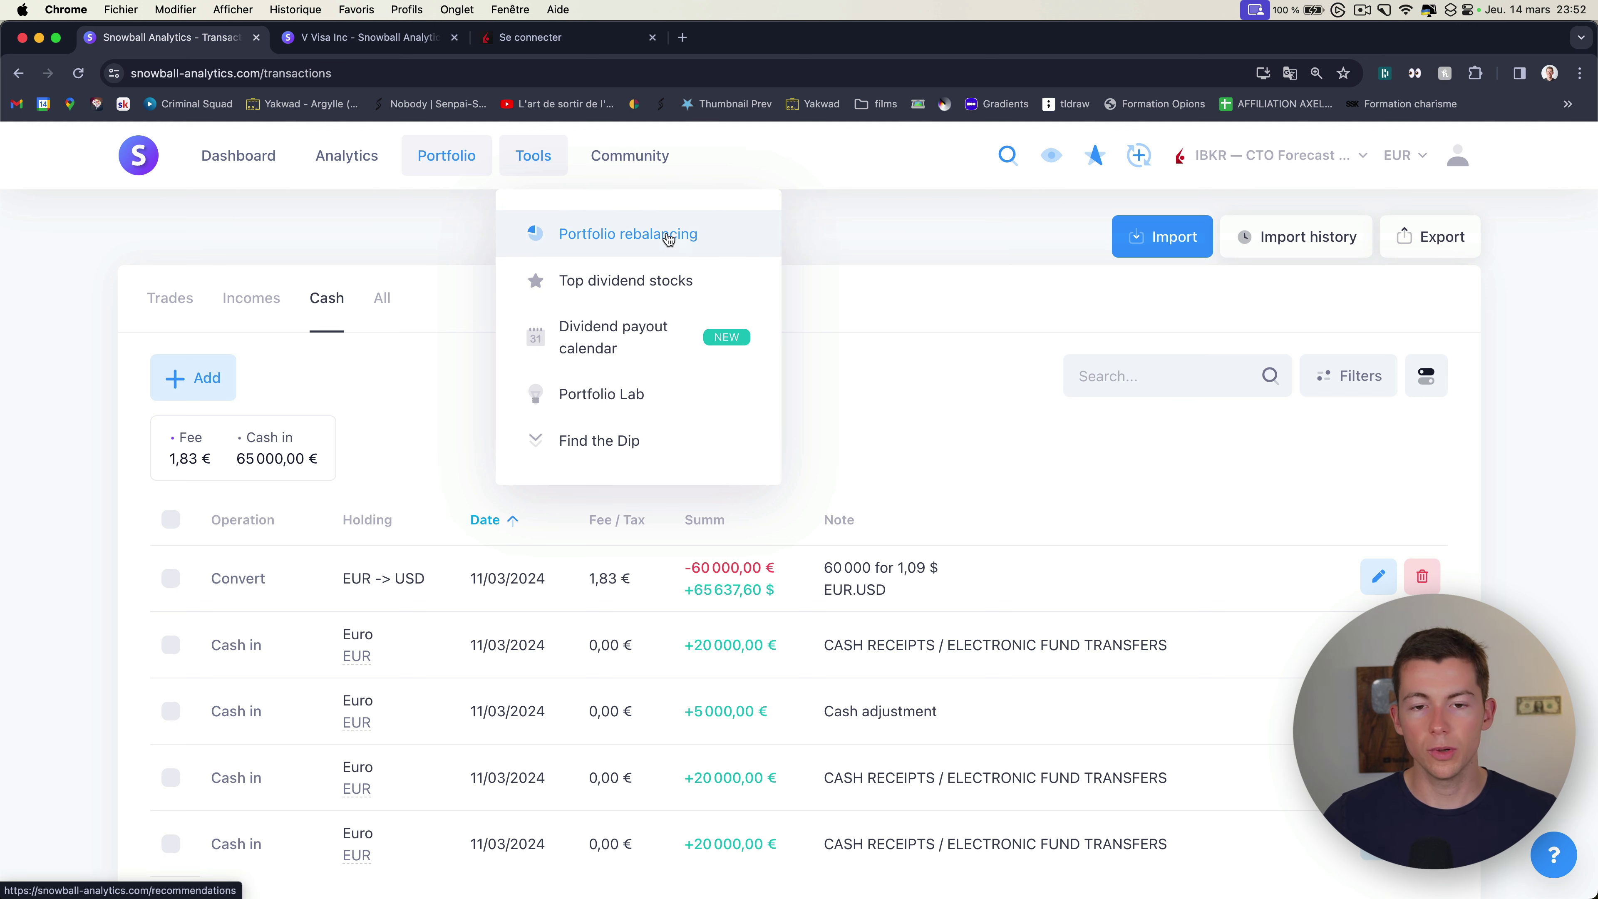
click(582, 291)
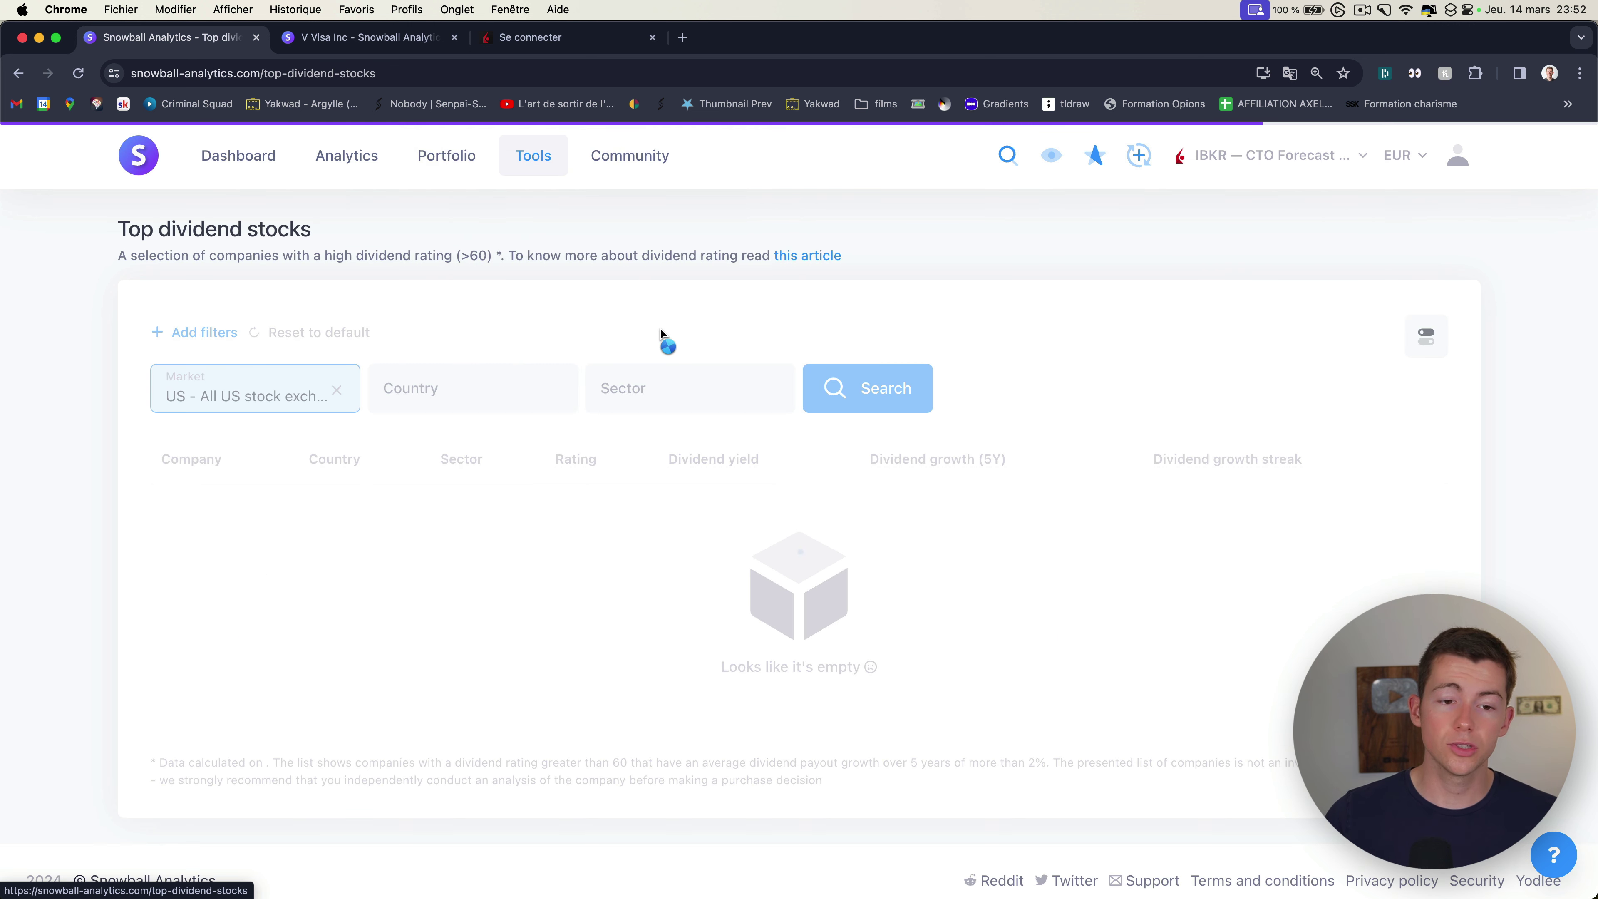
scroll(799, 447, down, 3)
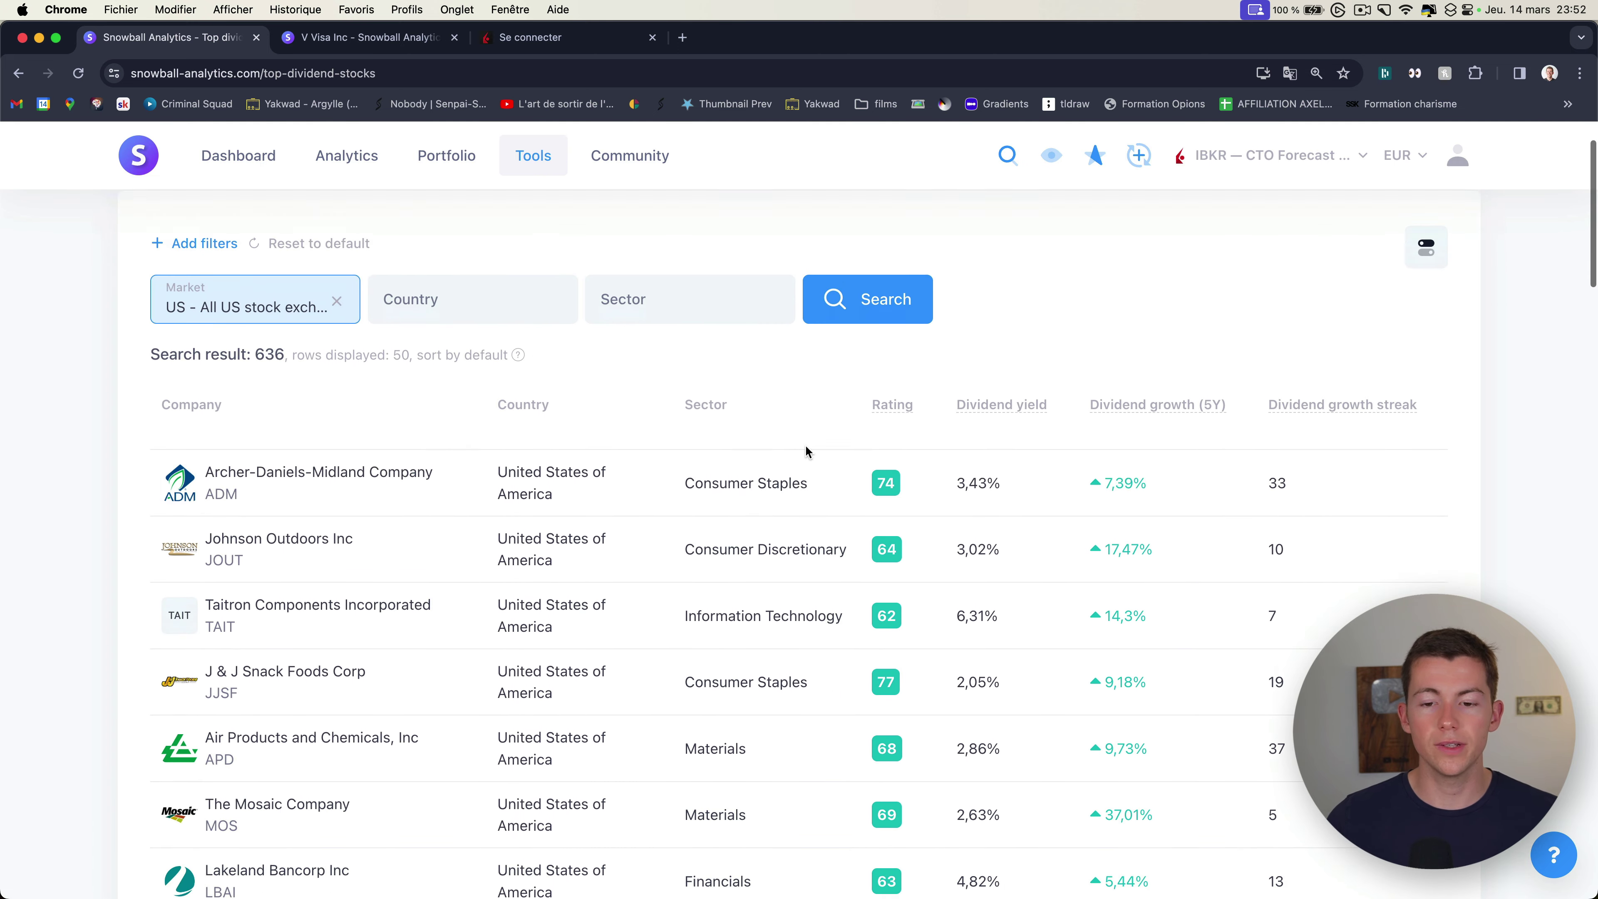
Step: Look through the rest of the top dividend stocks, then open the Dividend payout calendar and view its payouts
scroll(891, 466, down, 8)
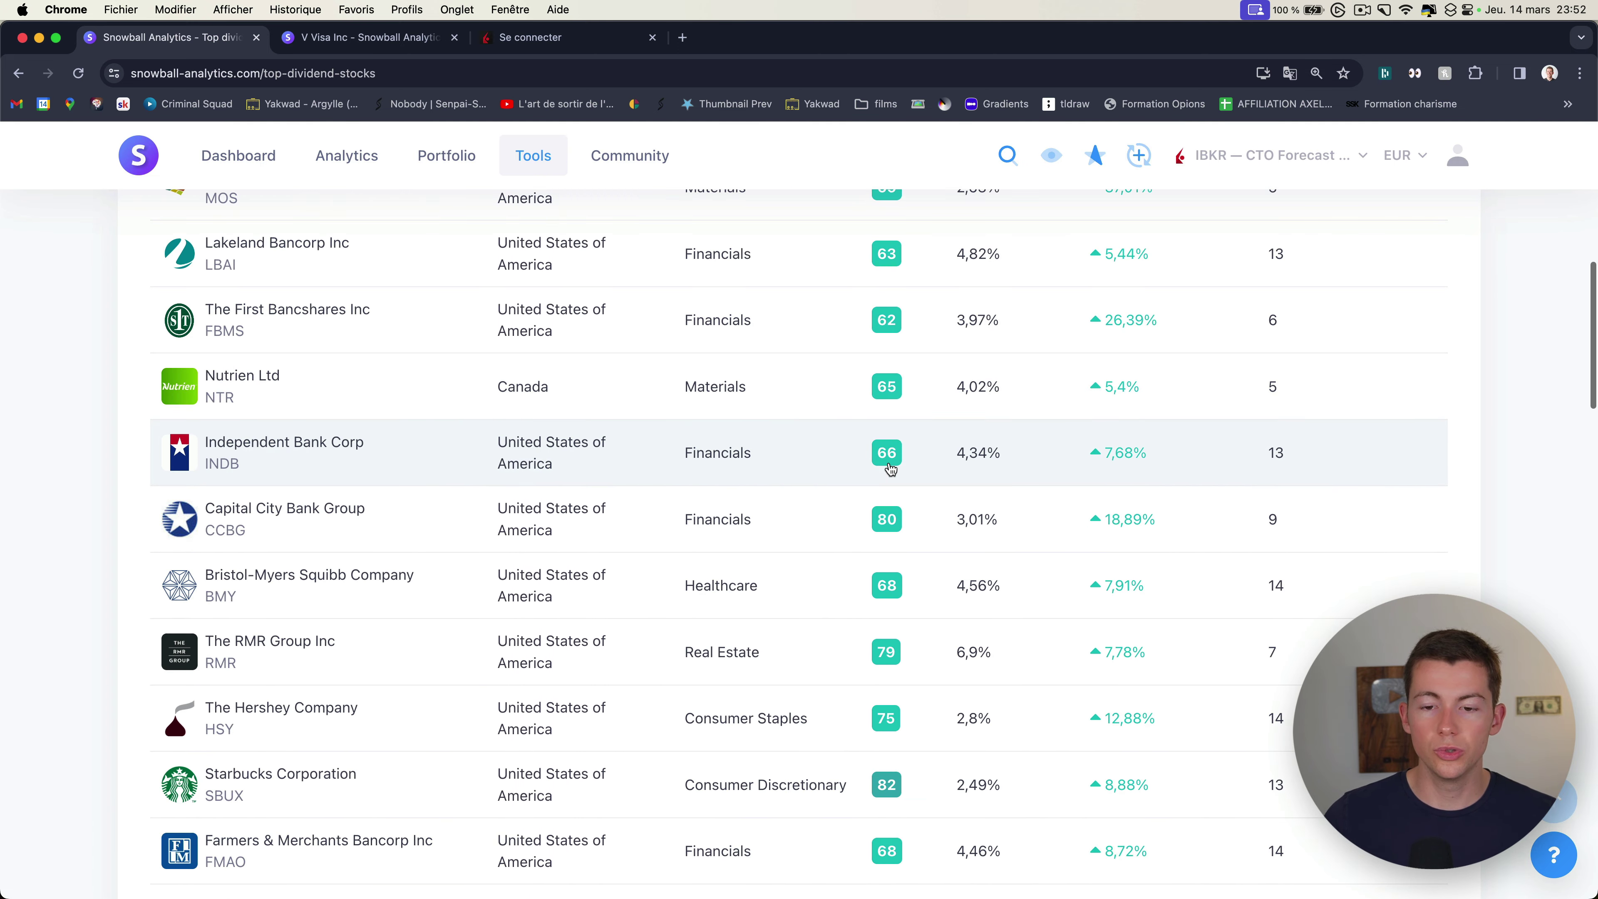
scroll(891, 464, up, 11)
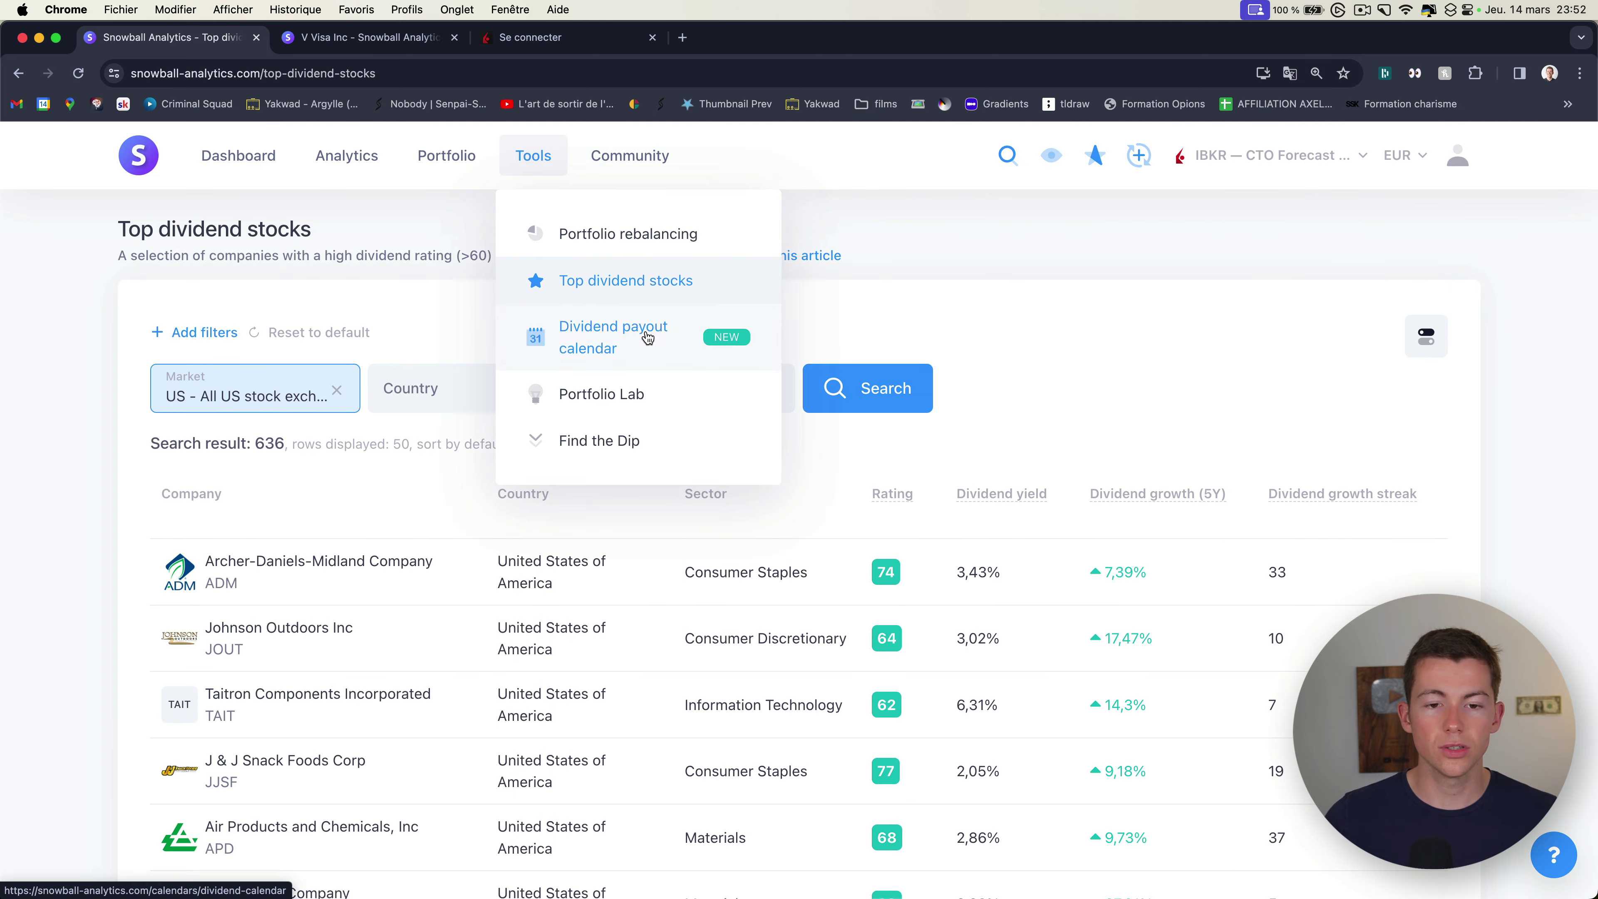
click(665, 343)
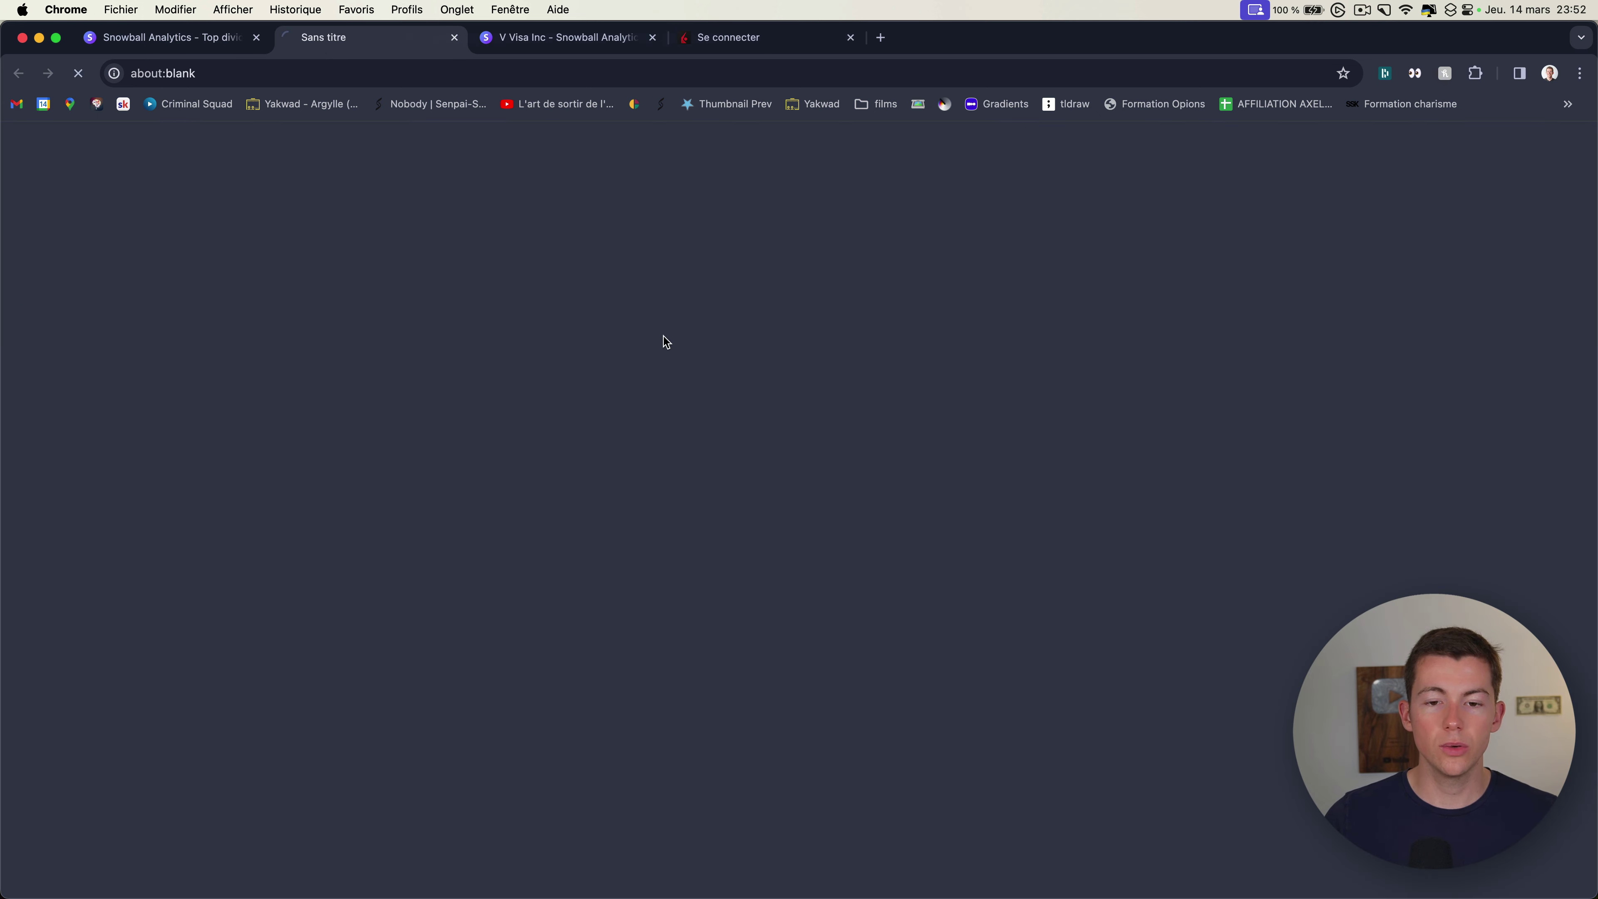
scroll(647, 306, down, 15)
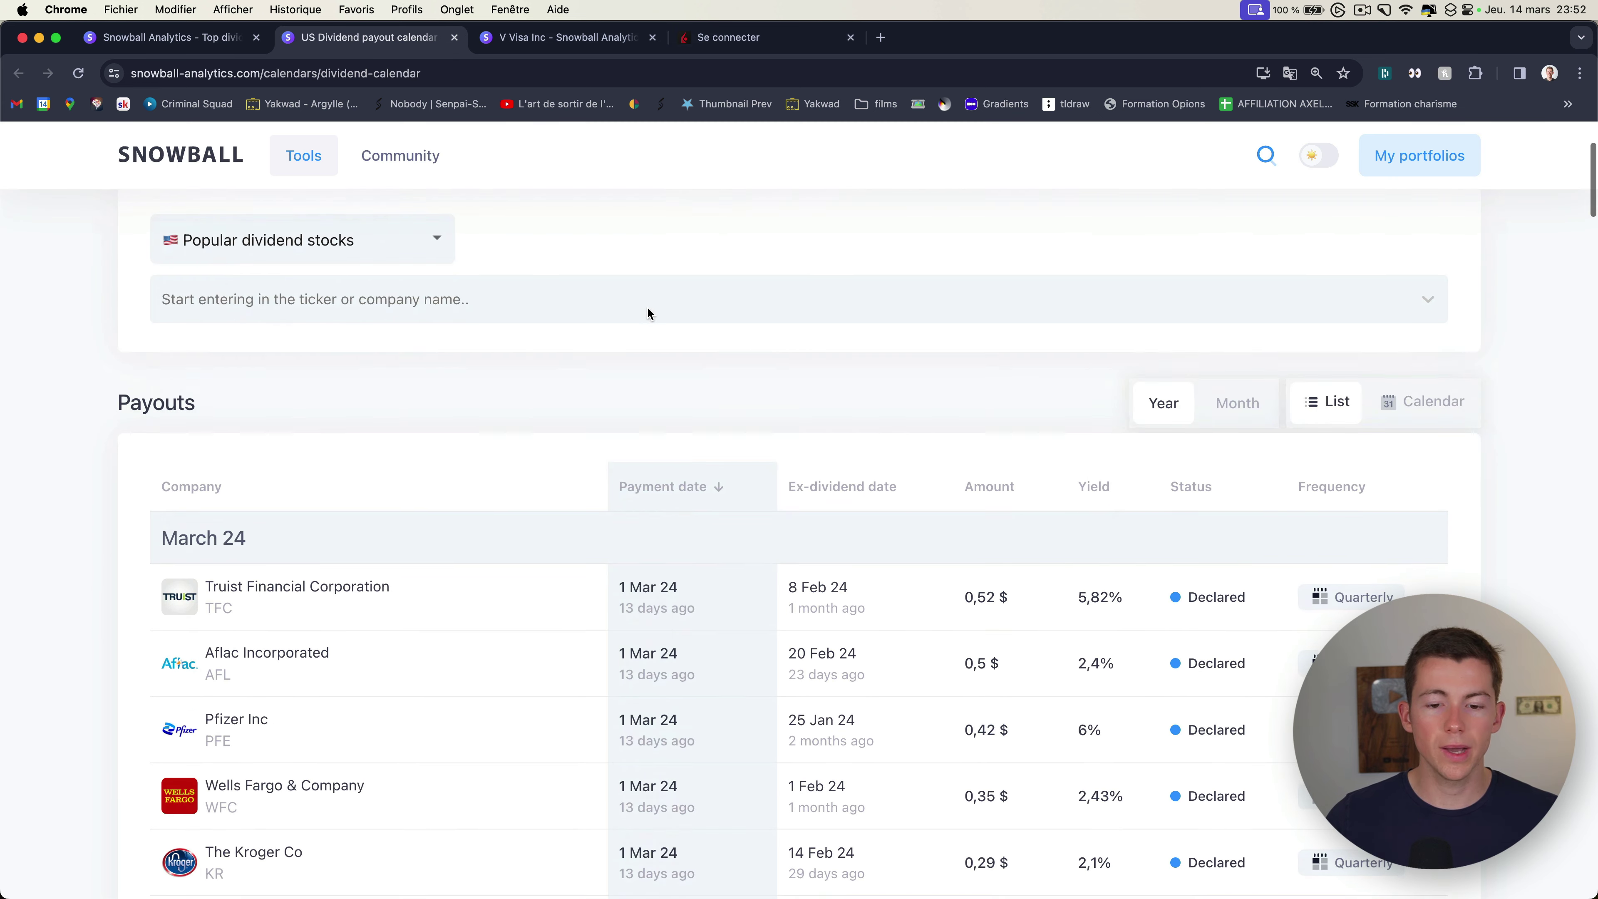
scroll(828, 355, up, 15)
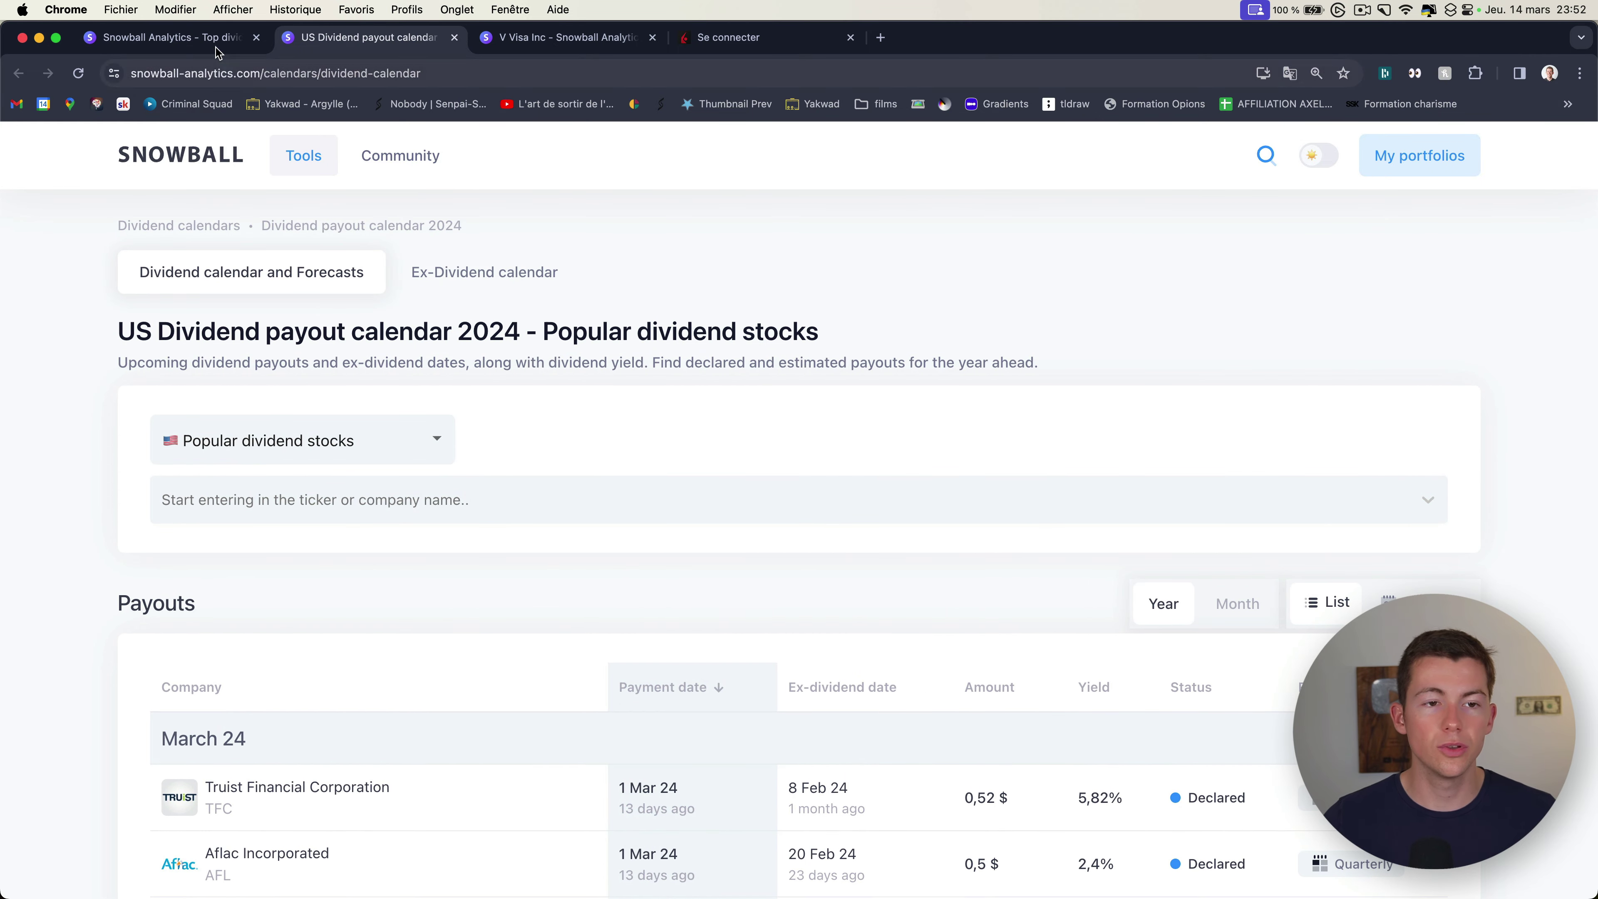
Step: Return to the Top dividend stocks page, open Portfolio Lab and start a new test portfolio from scratch
click(170, 37)
mouse_move(534, 156)
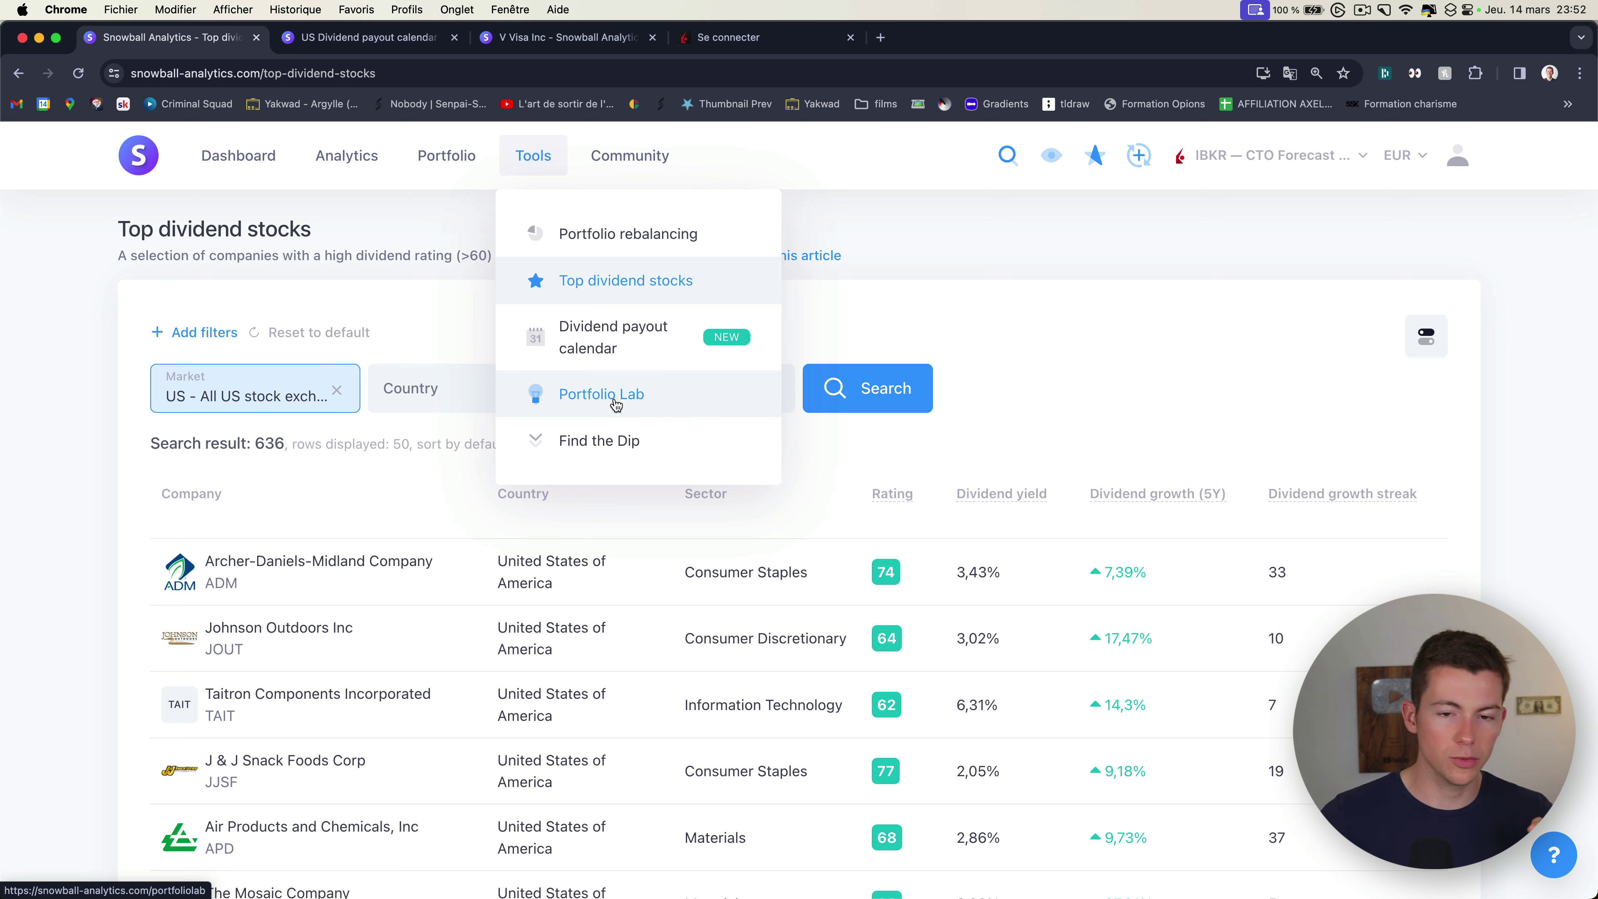
click(667, 405)
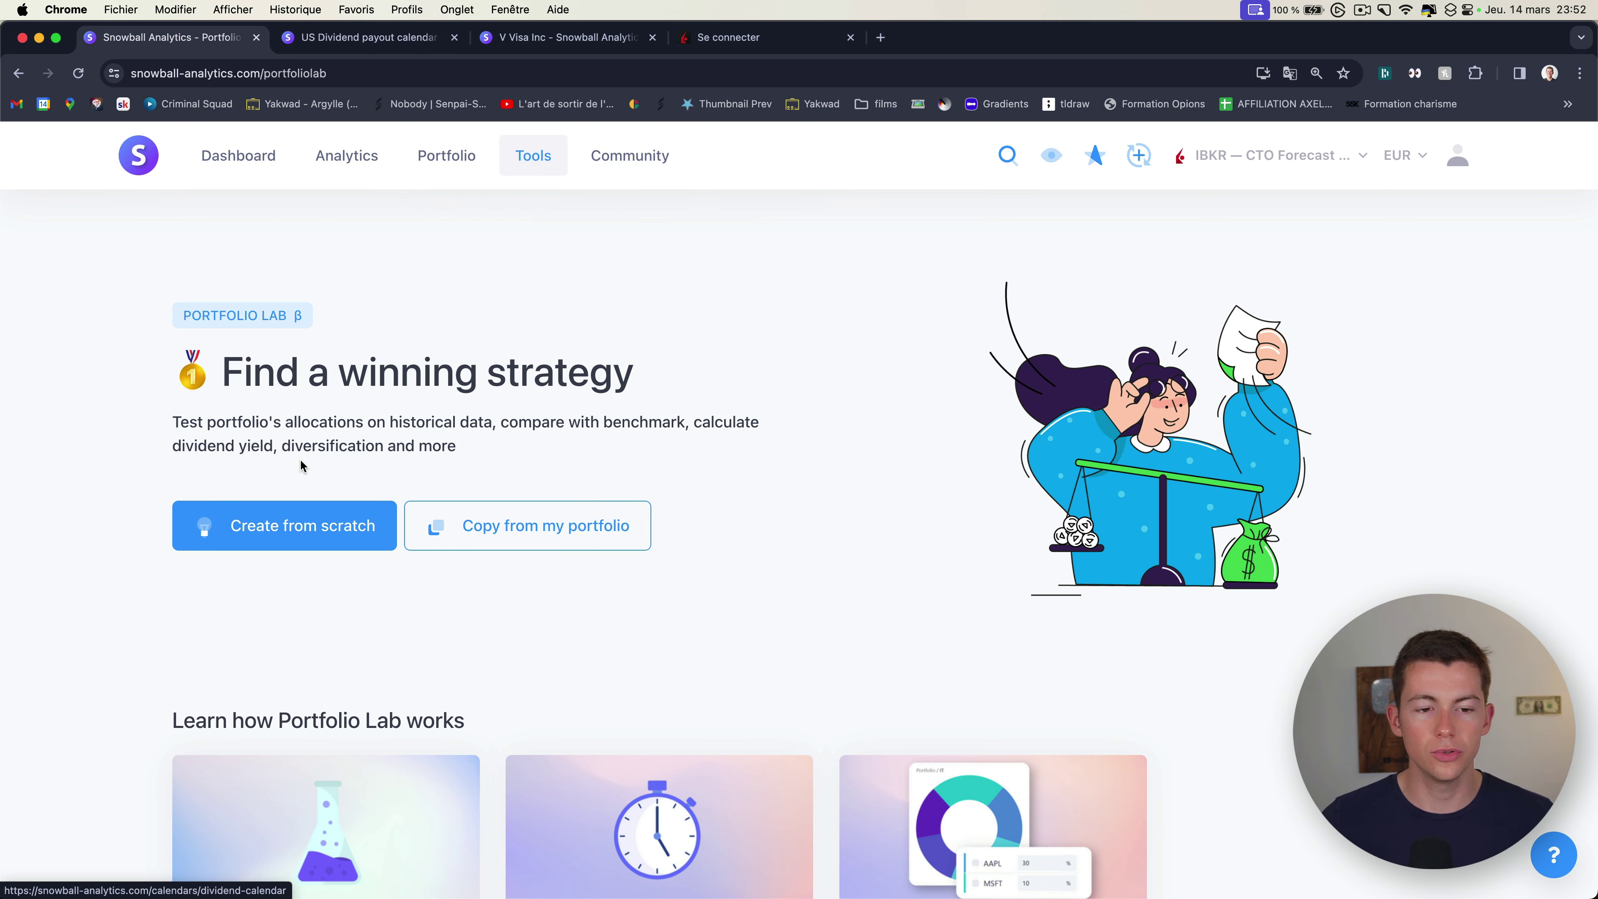
scroll(451, 406, down, 2)
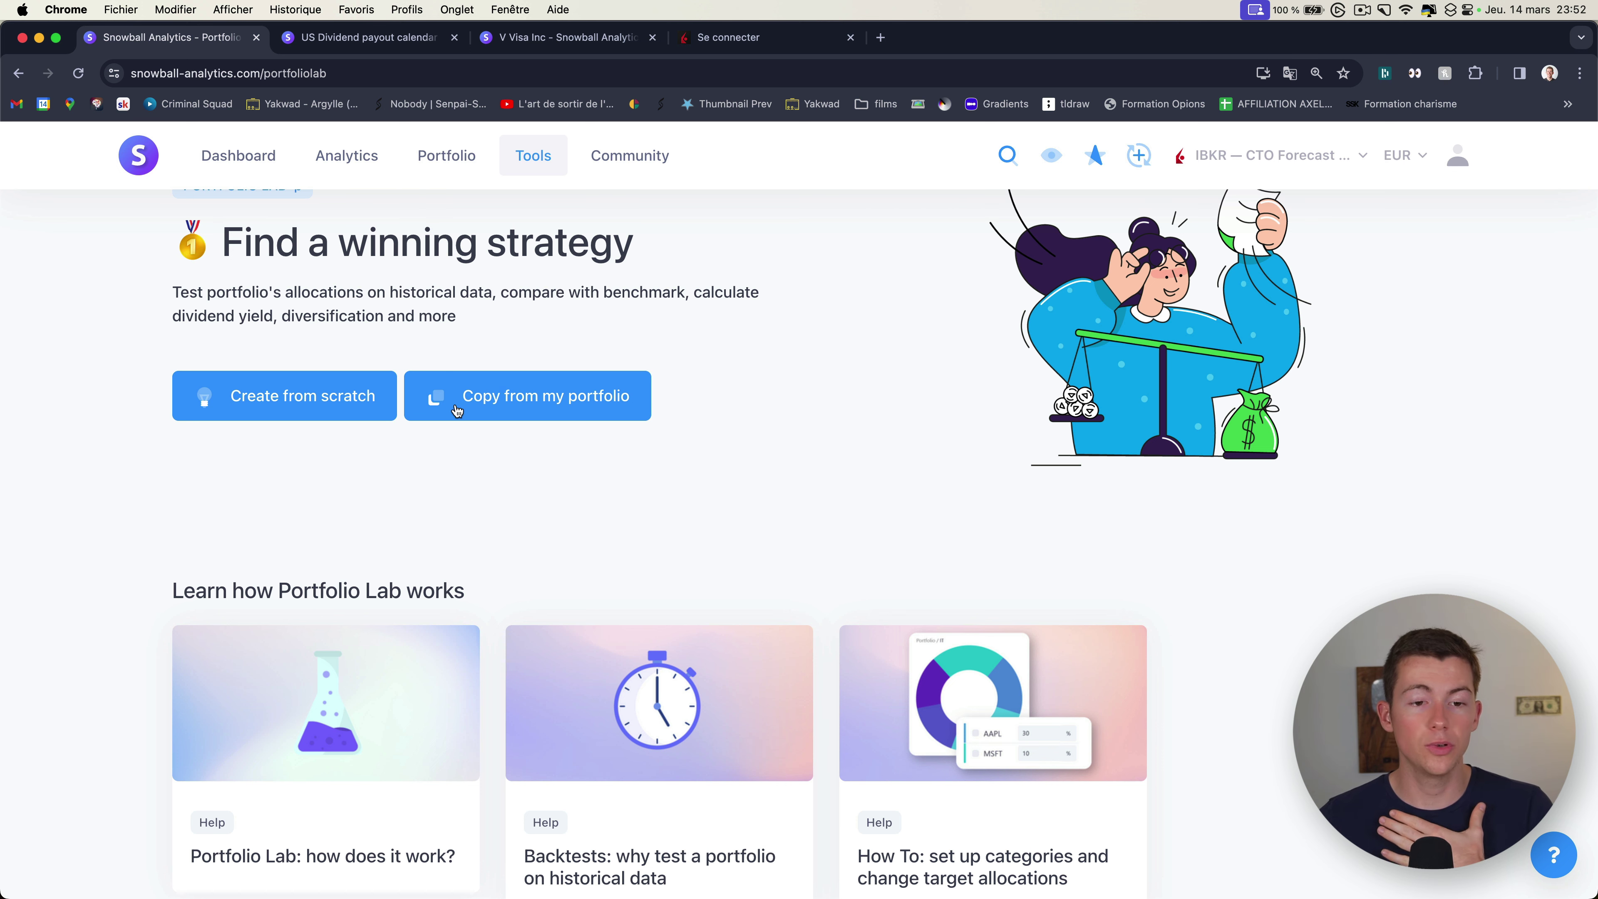
click(341, 400)
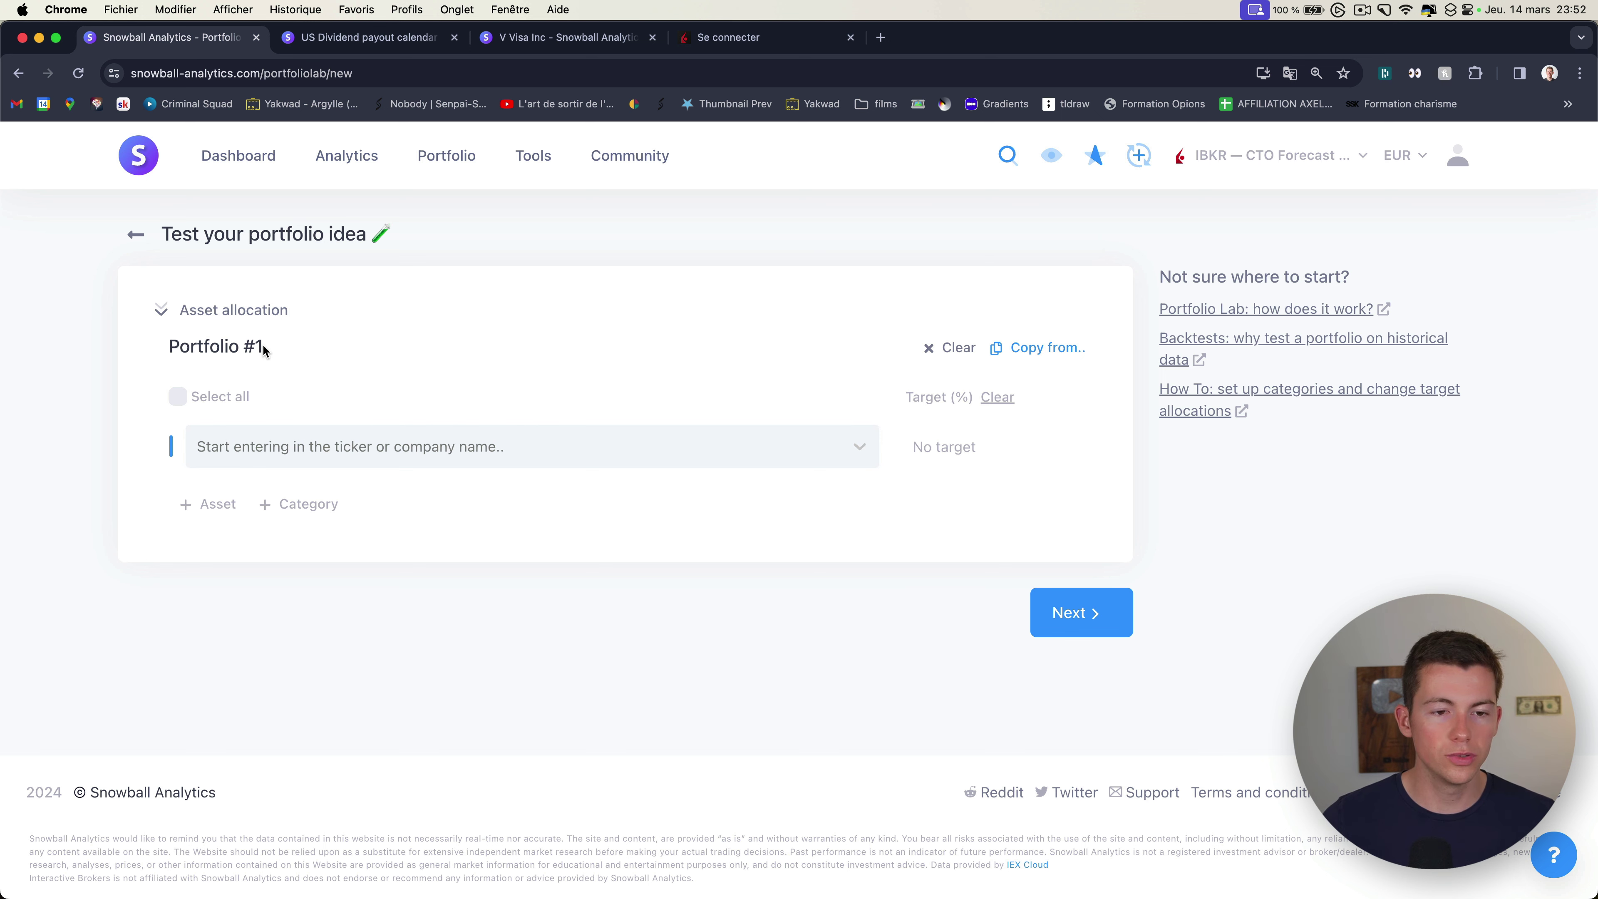
Step: Add TotalEnergies SE, TTE (US), to Portfolio #1 with a target allocation of 80%
click(293, 443)
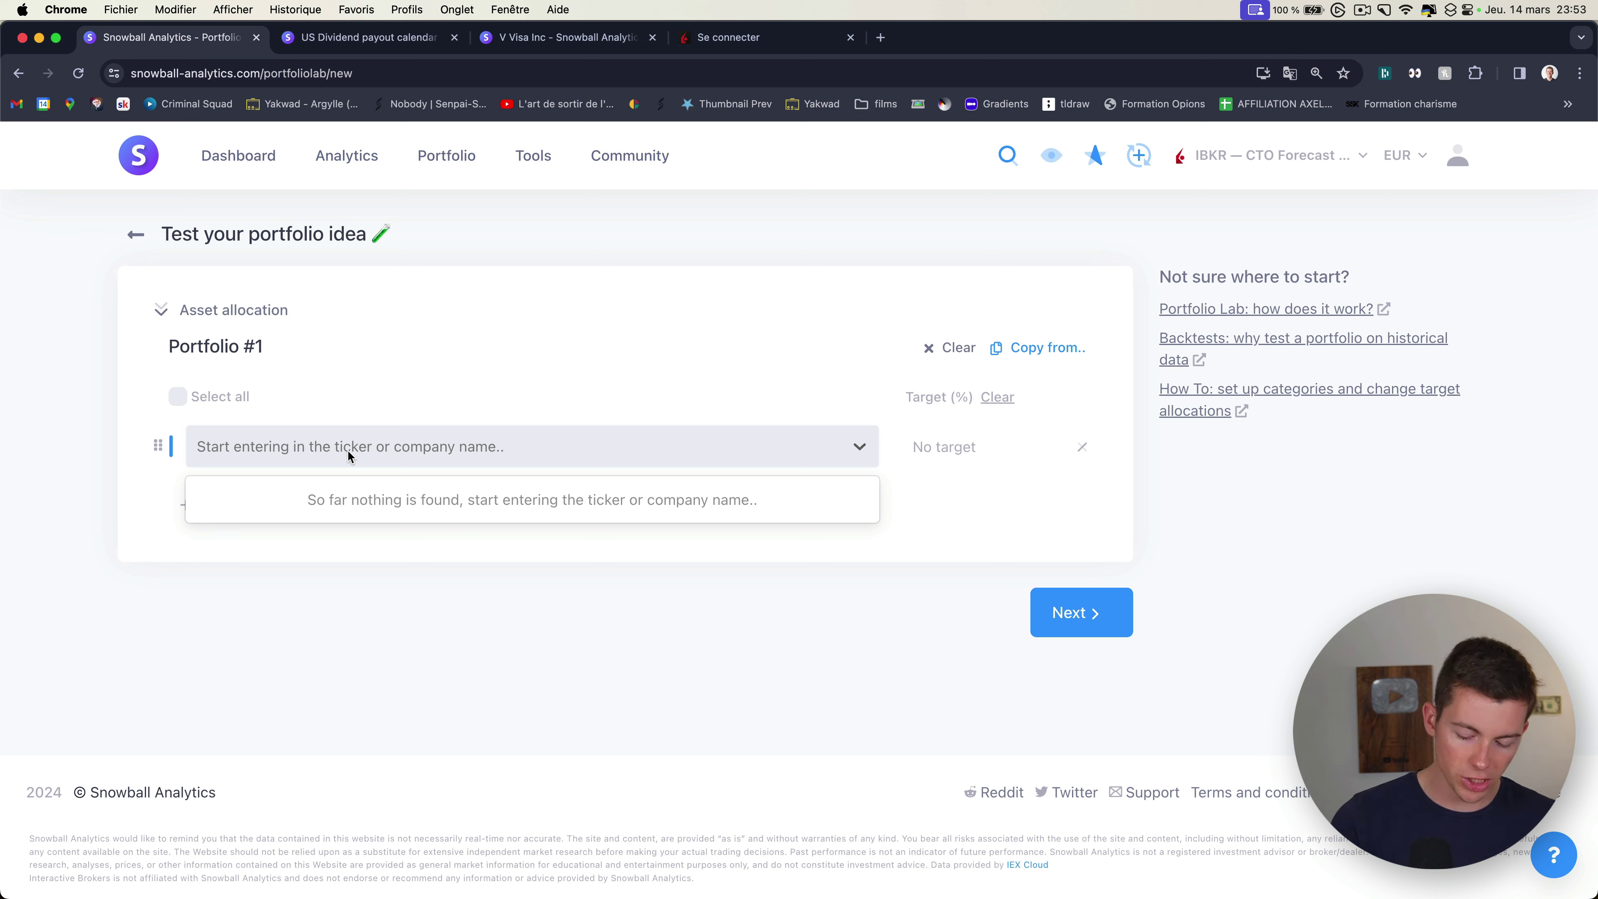
text(totl)
key(BackSpace)
text(alener)
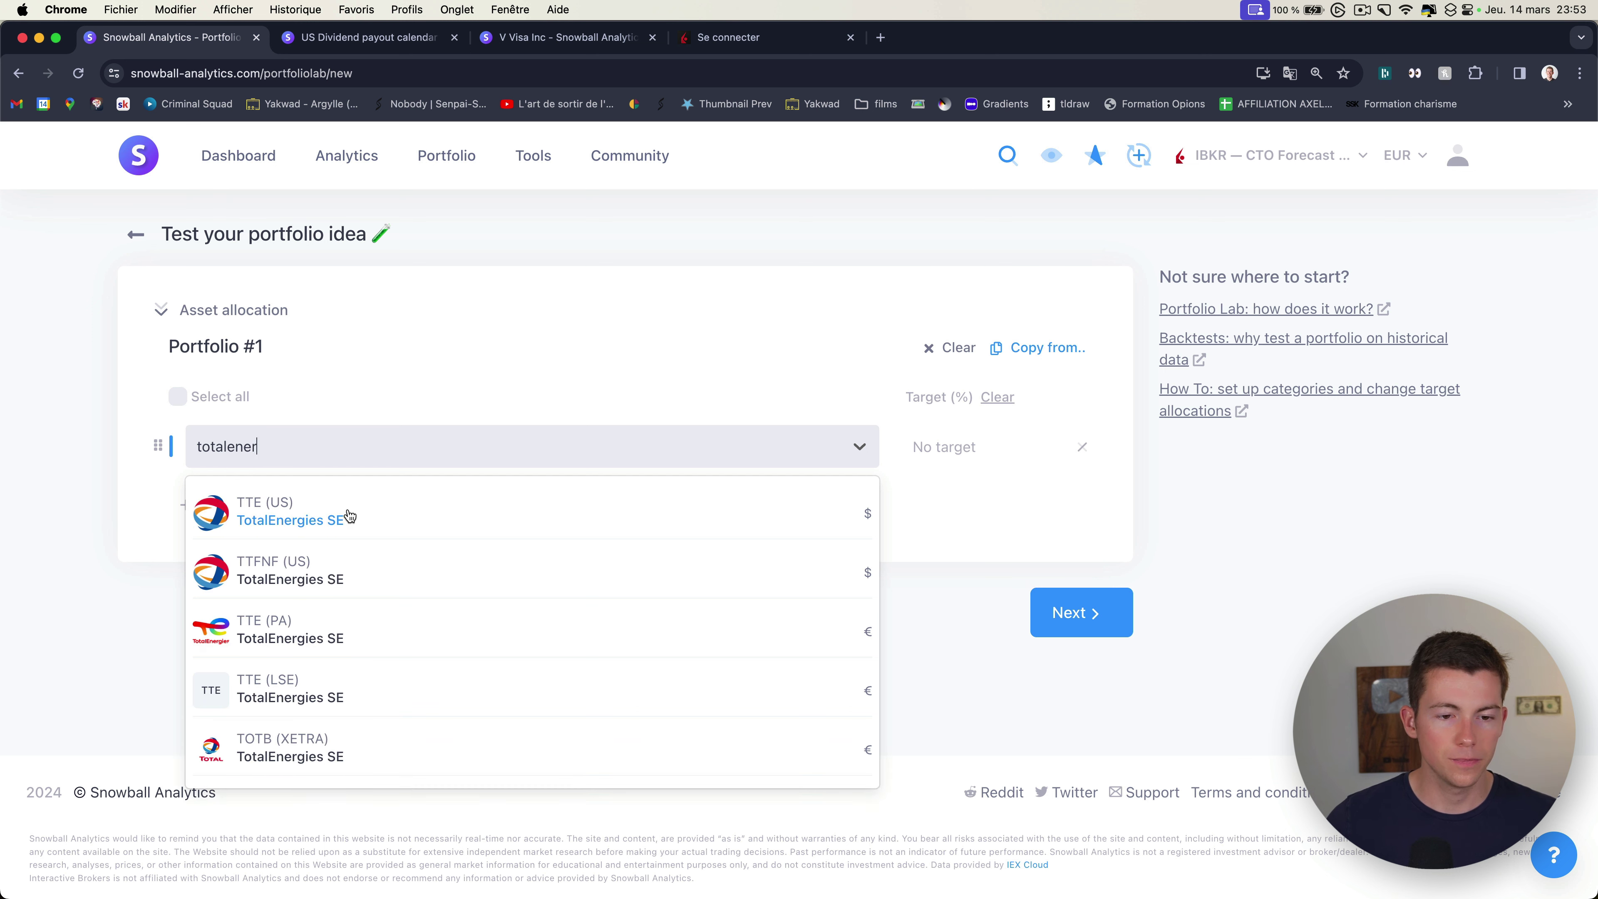
click(339, 511)
click(946, 447)
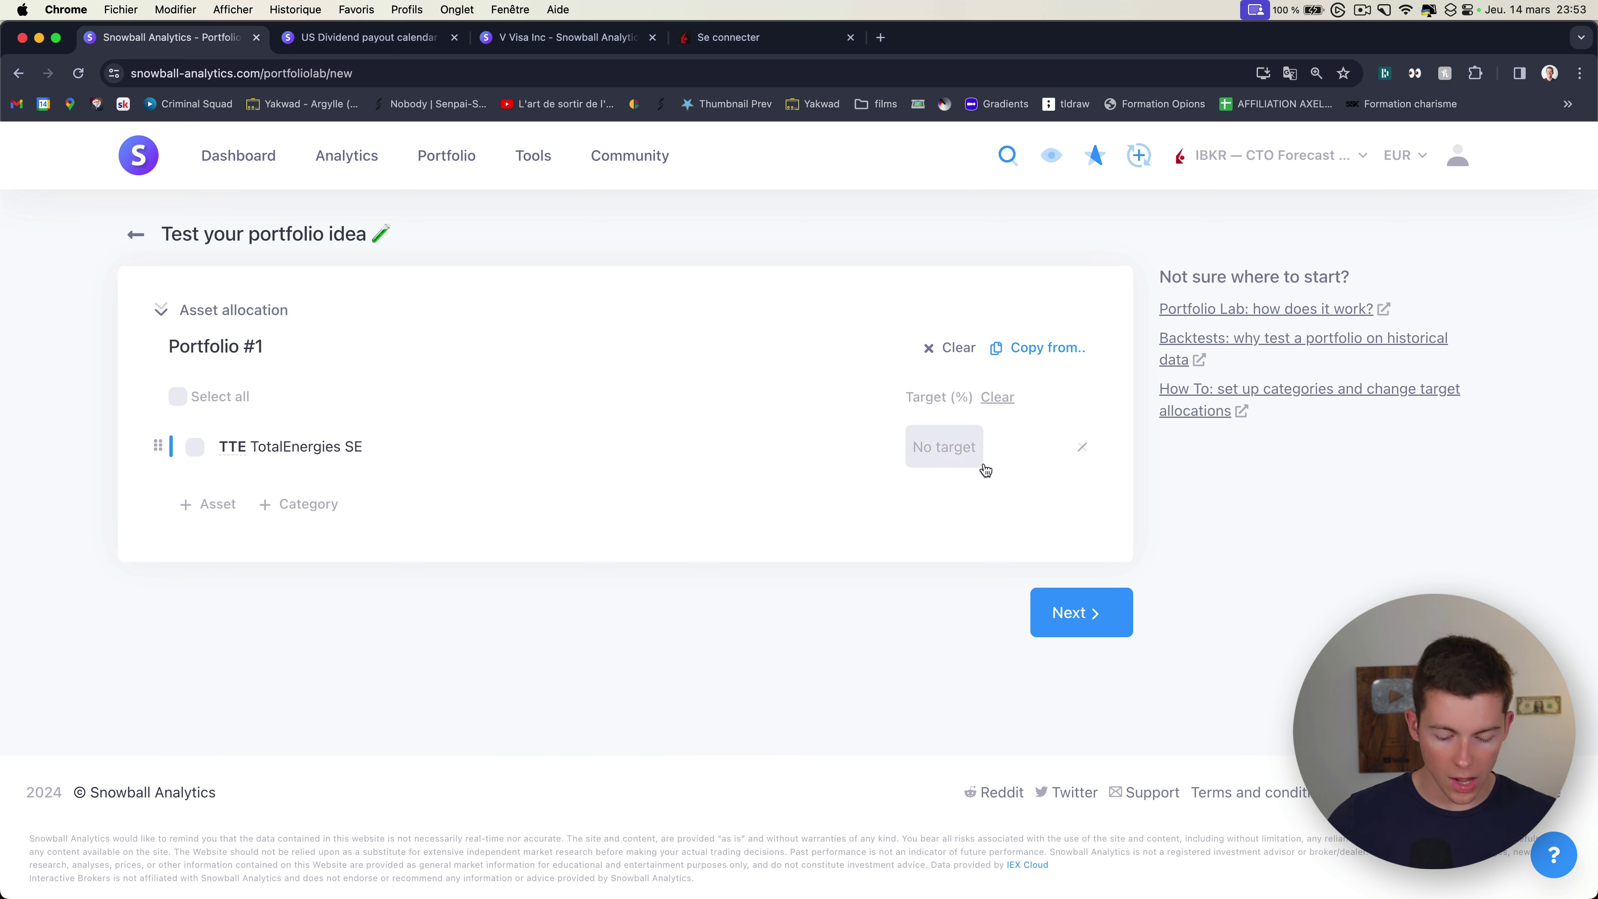
text(80)
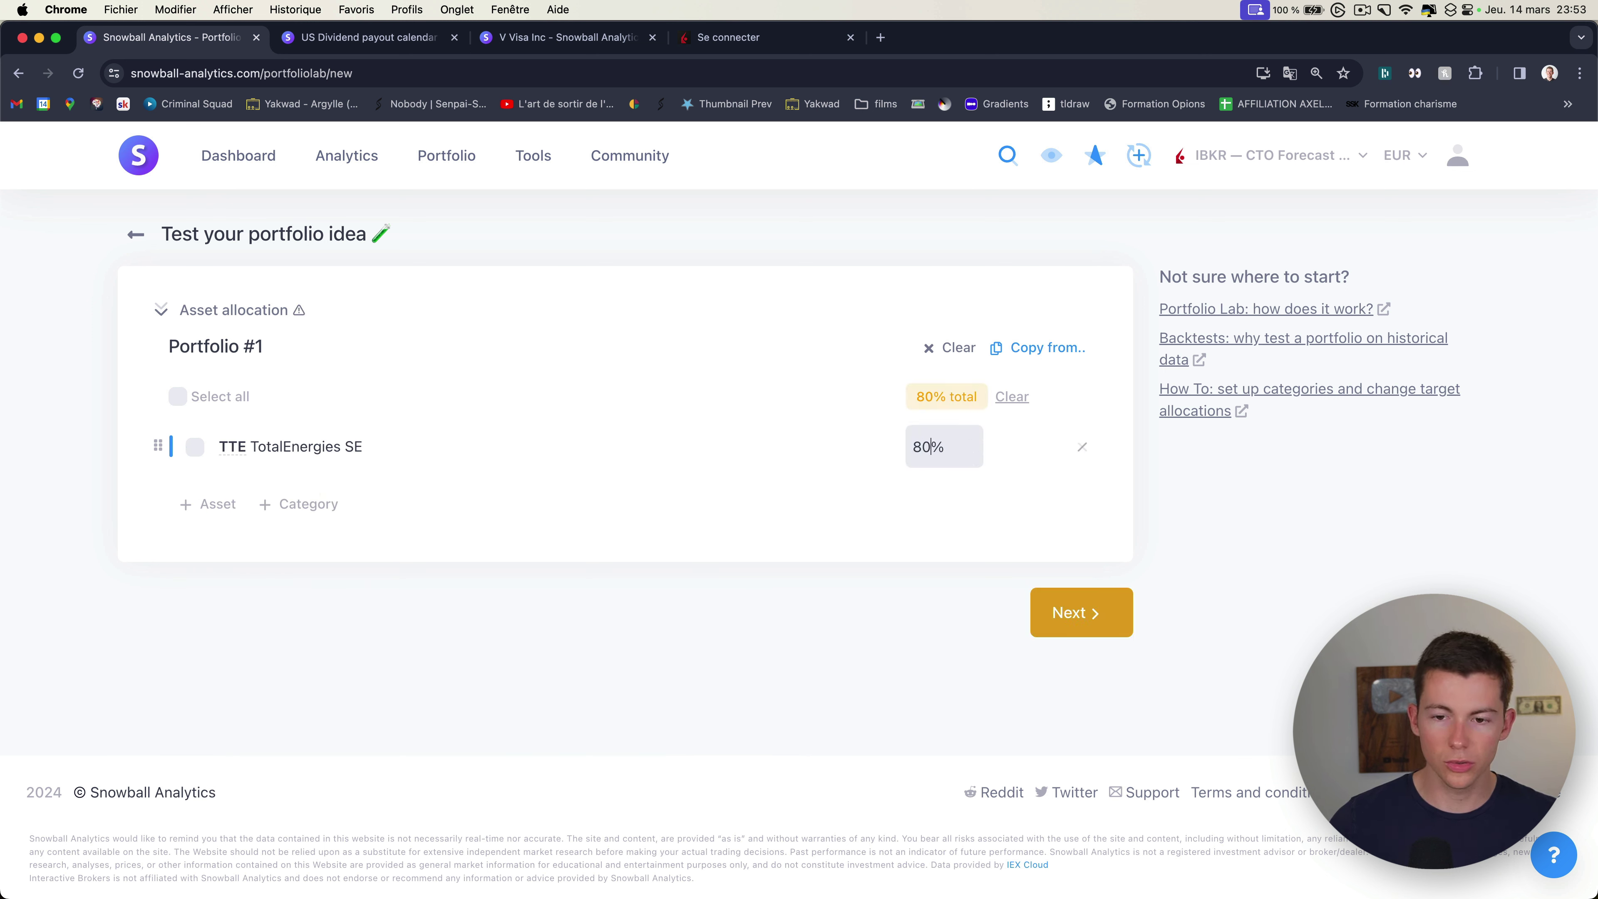
Step: Add Euro (EUR) as a second asset of Portfolio #1 with a target of 20%
click(199, 507)
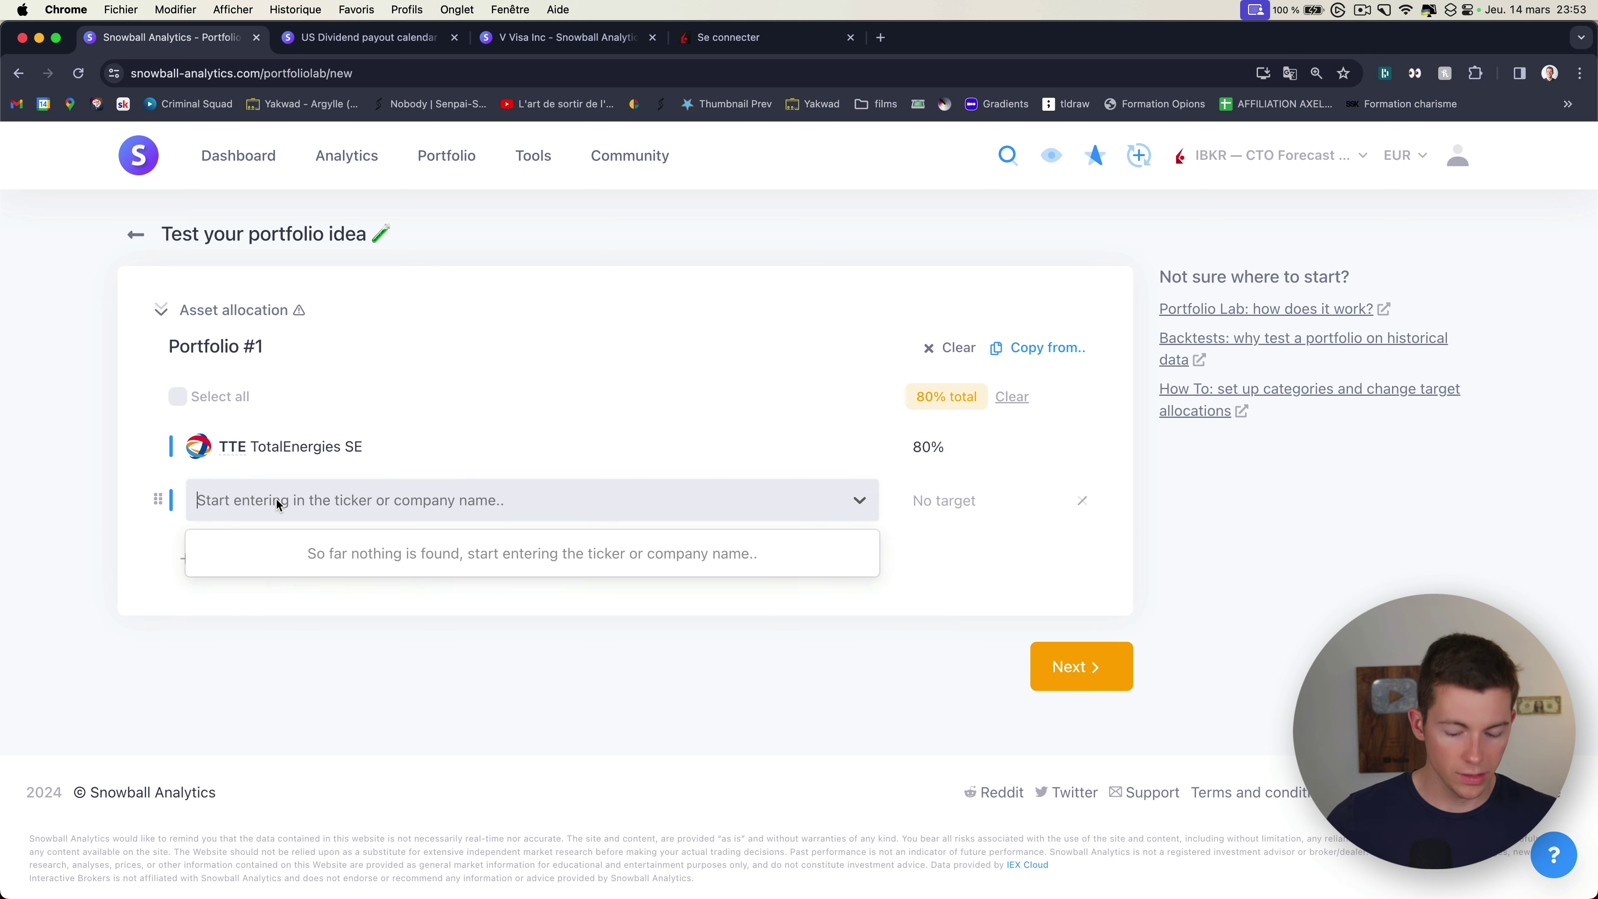
text(eur)
click(276, 566)
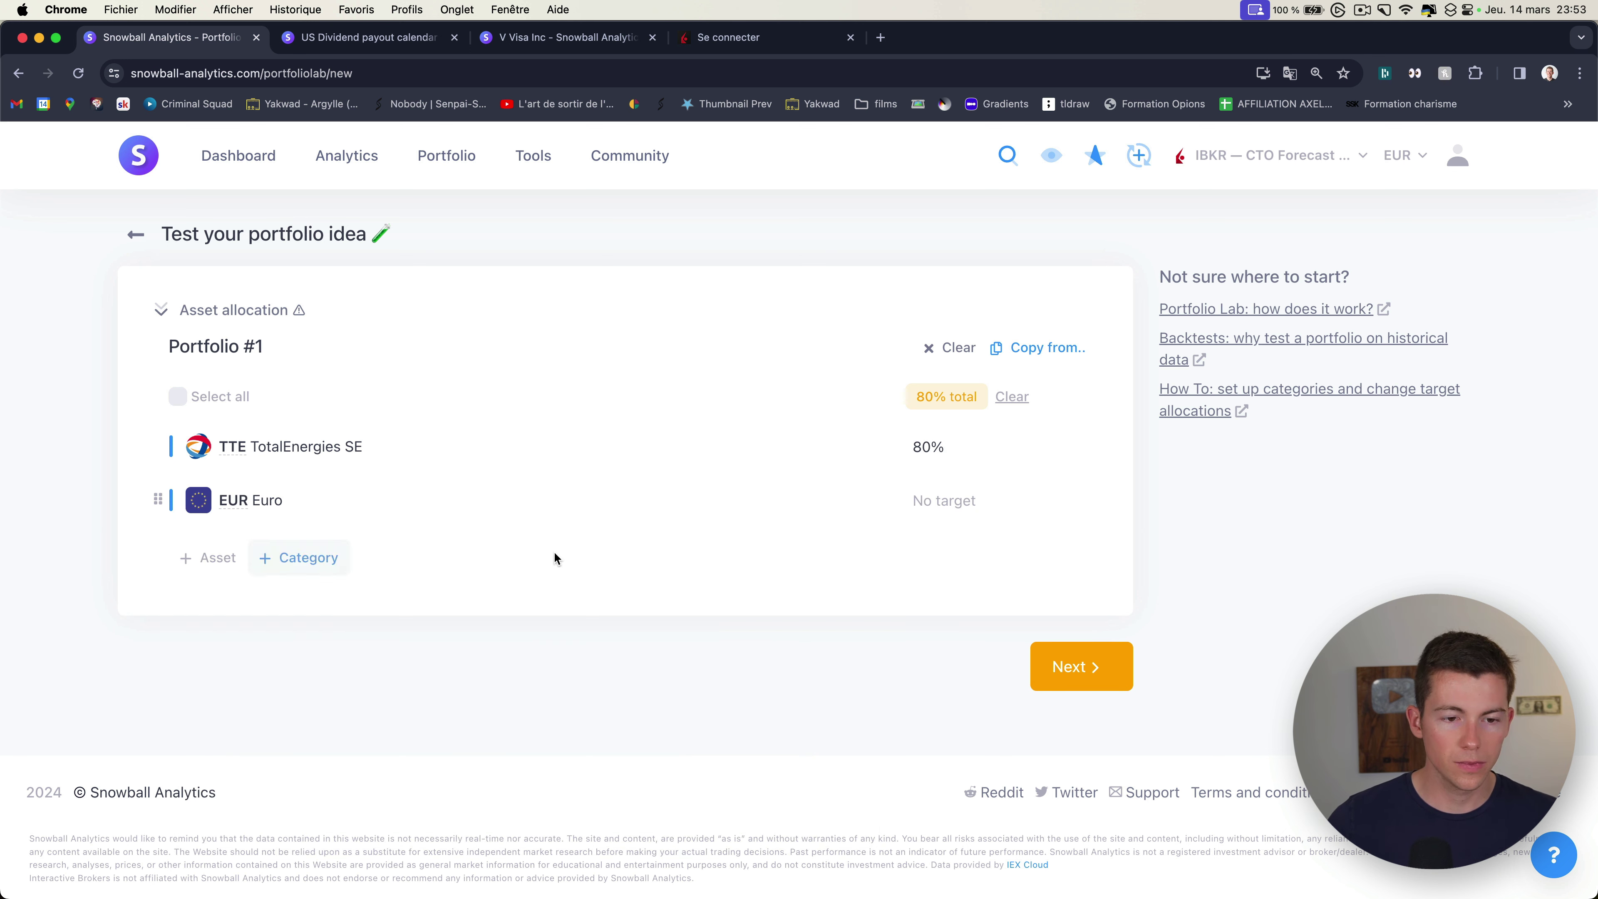
click(956, 499)
text(20)
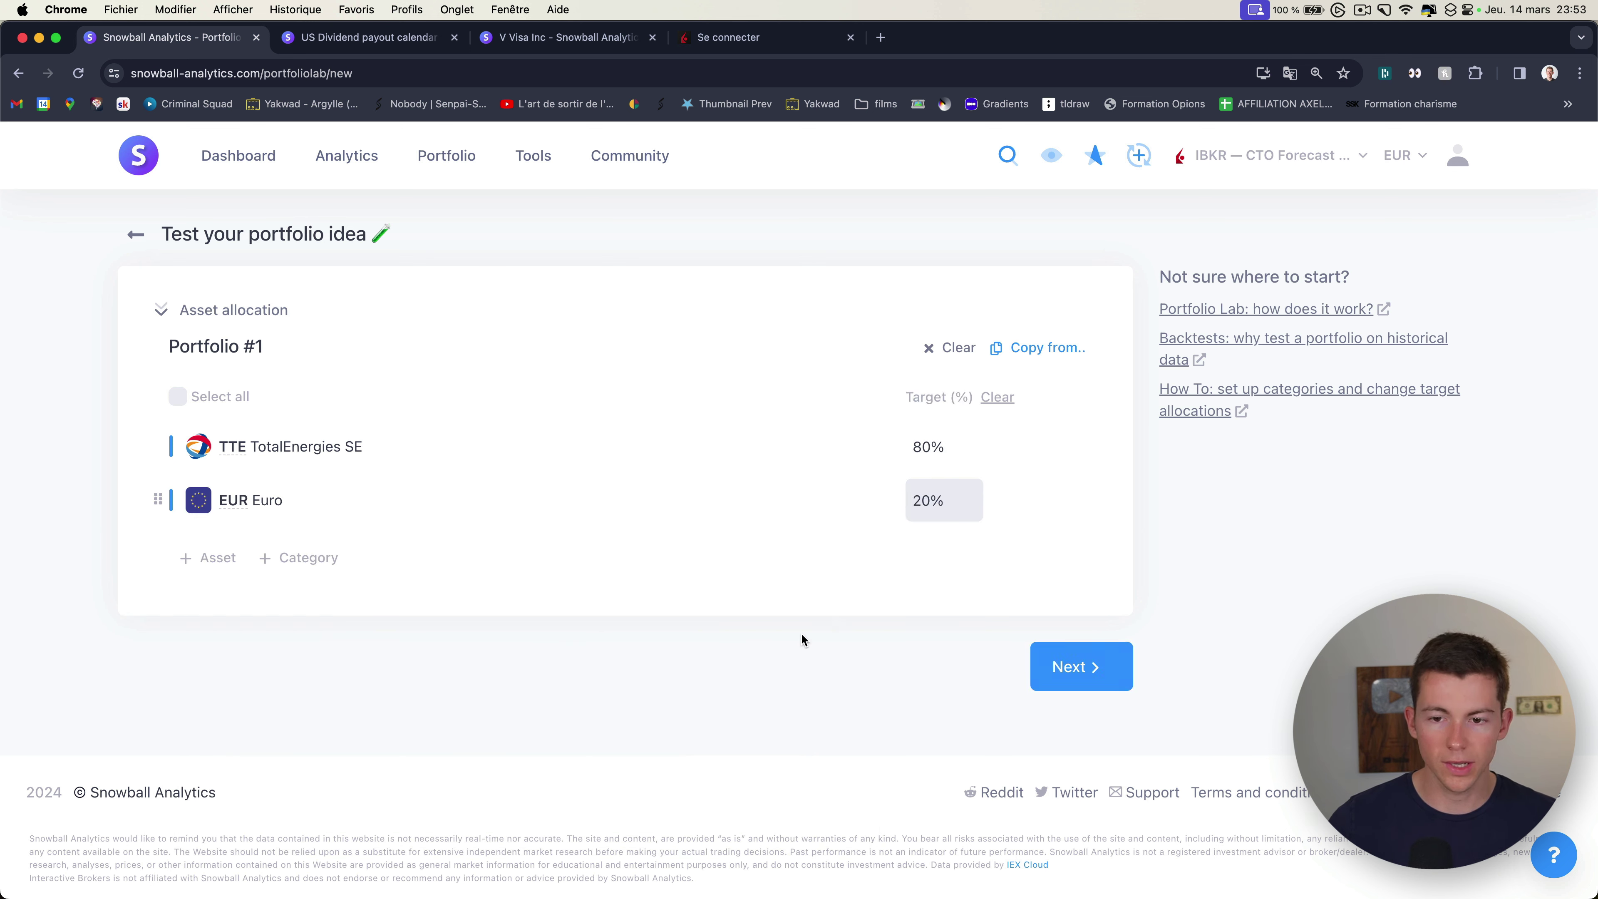
click(751, 676)
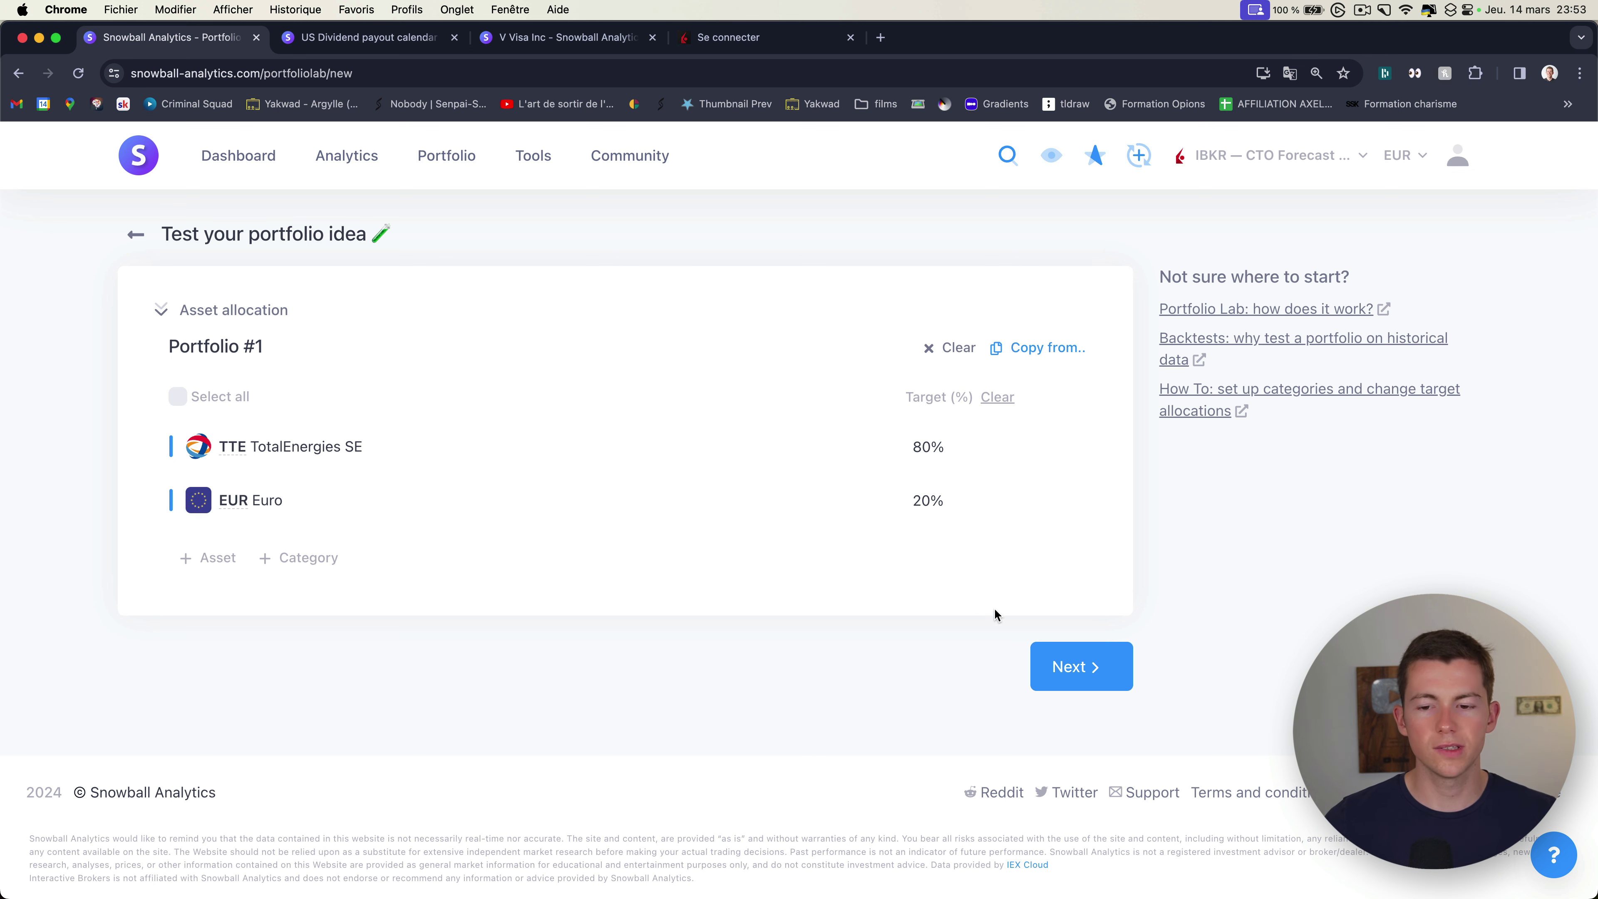
Step: Continue to the test parameters, compare the Calculator mode with Backtest and select Backtest
click(1081, 666)
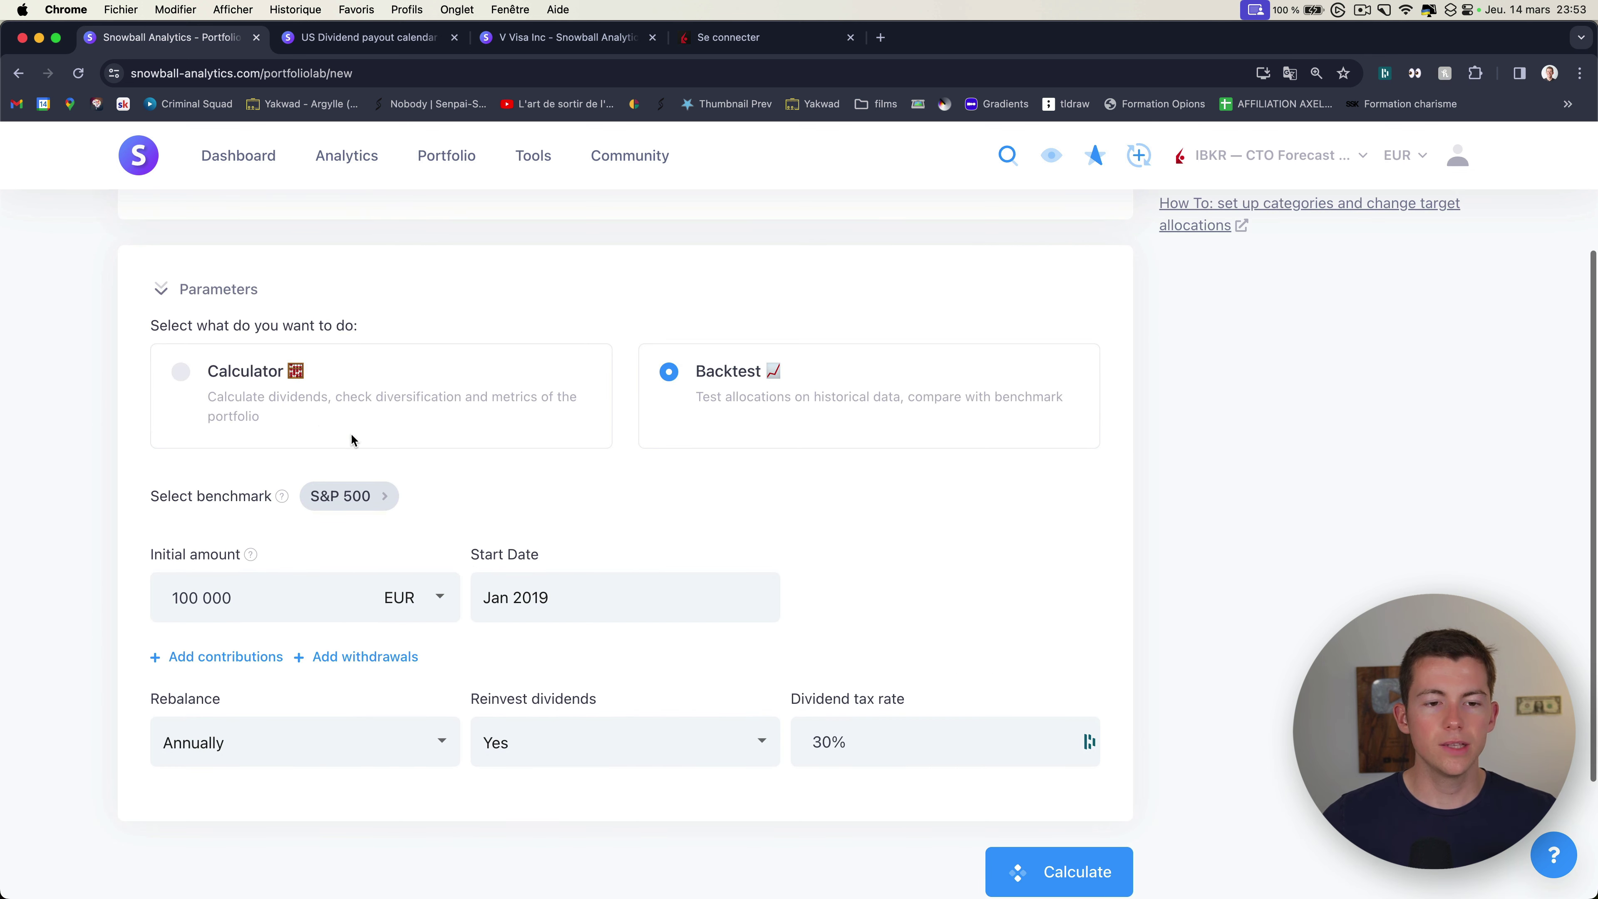
click(321, 392)
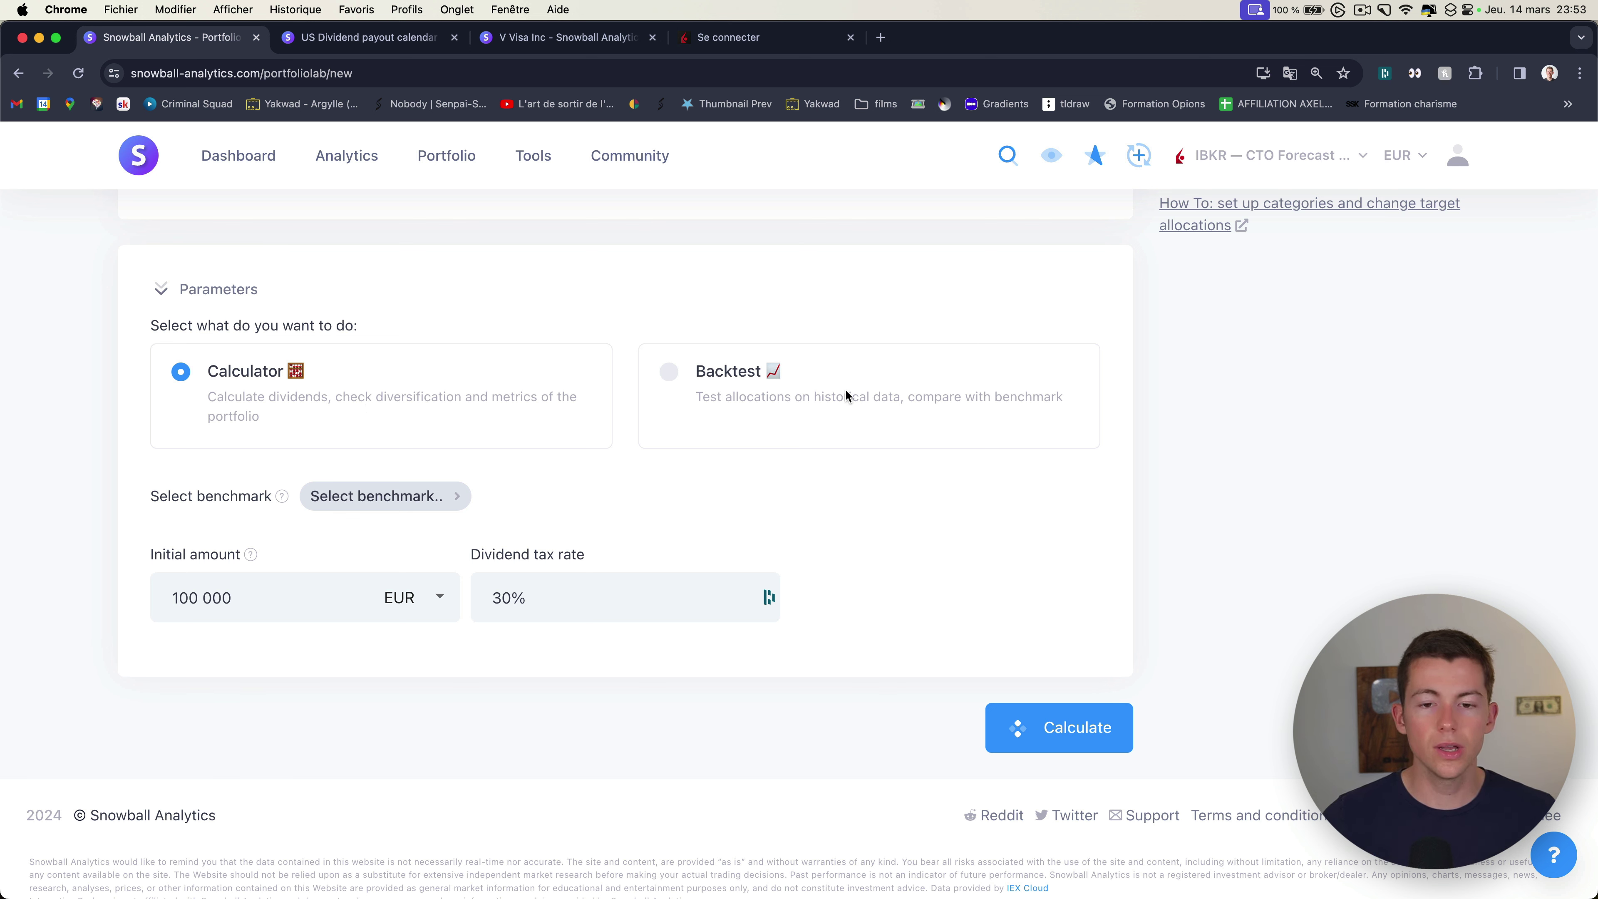
click(794, 395)
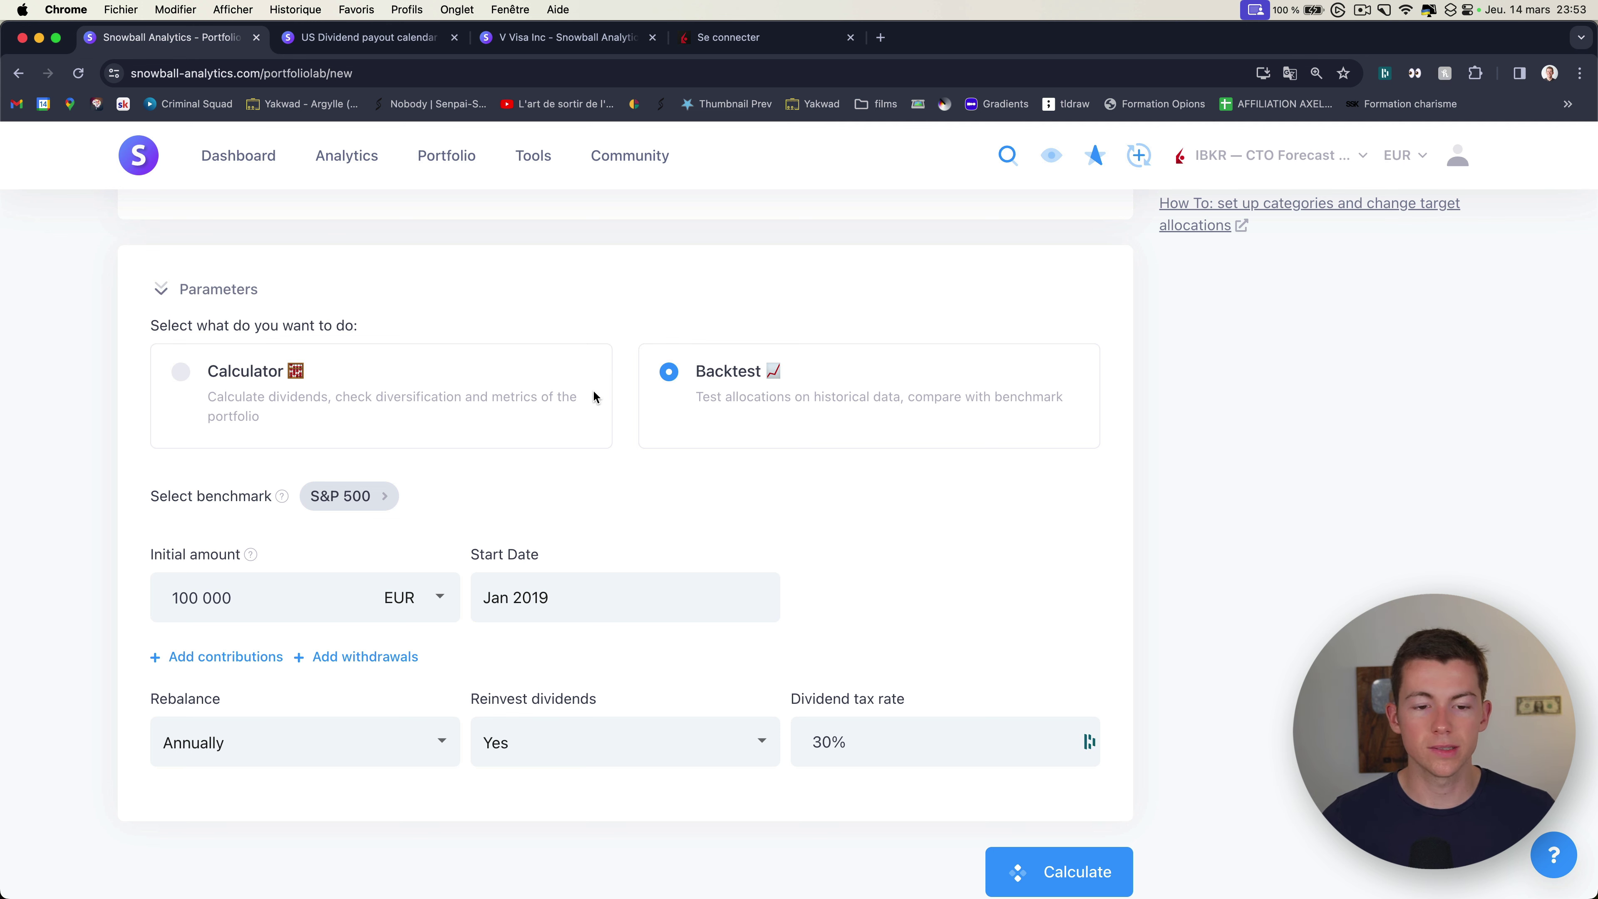
scroll(525, 481, up, 5)
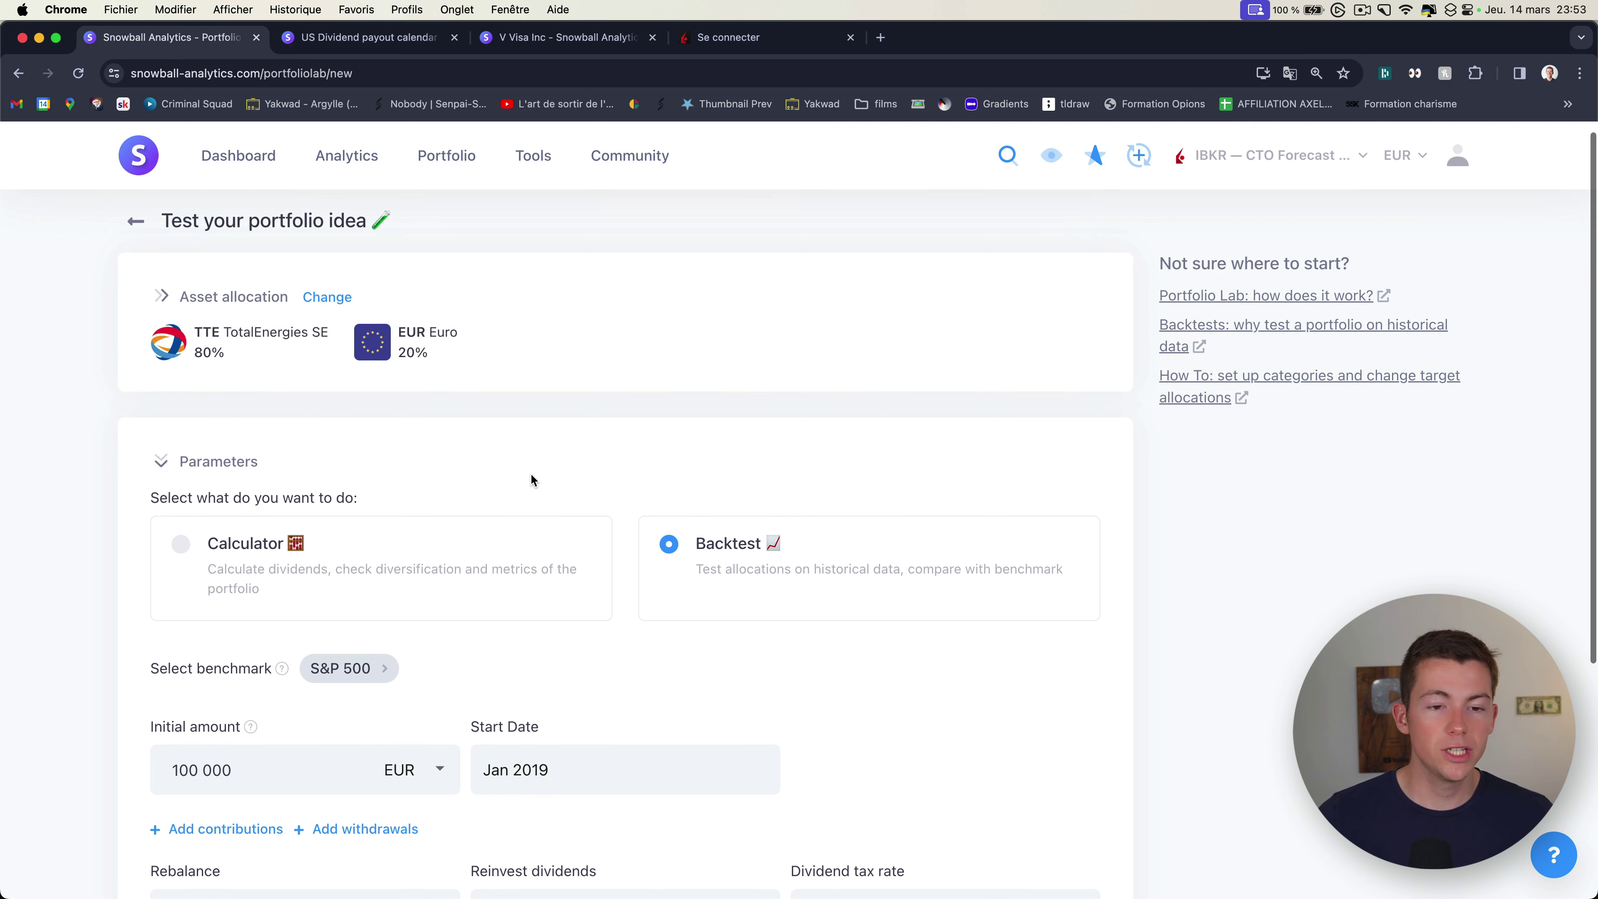
scroll(198, 353, down, 4)
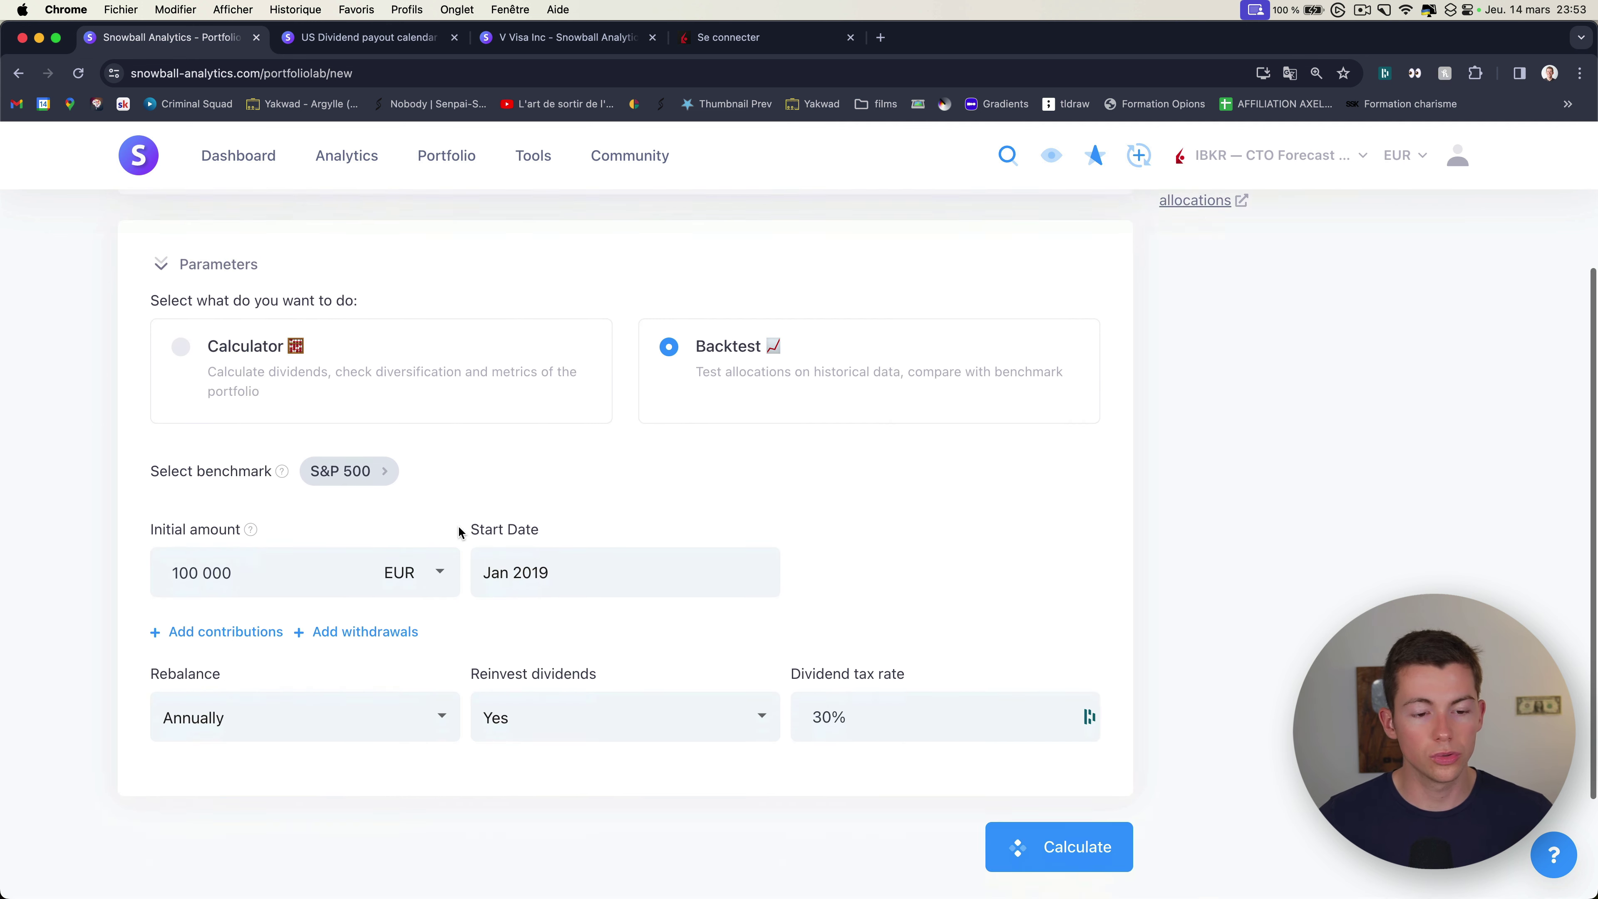
Step: Set the backtest's start date to January 2010
drag(229, 536, 151, 538)
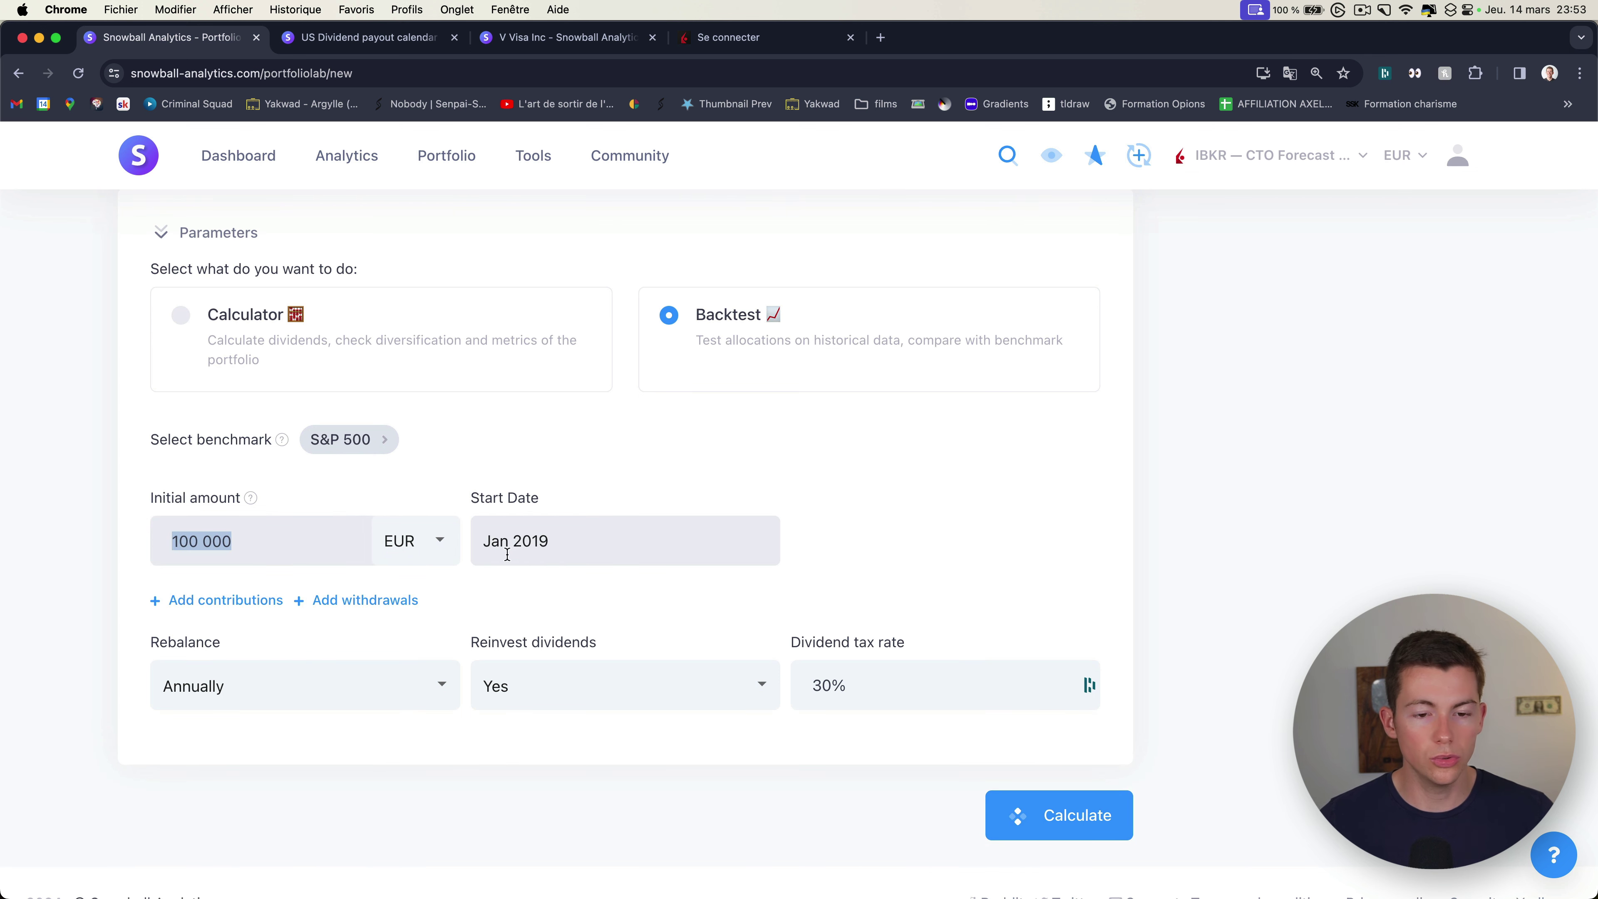
click(584, 541)
scroll(670, 667, up, 5)
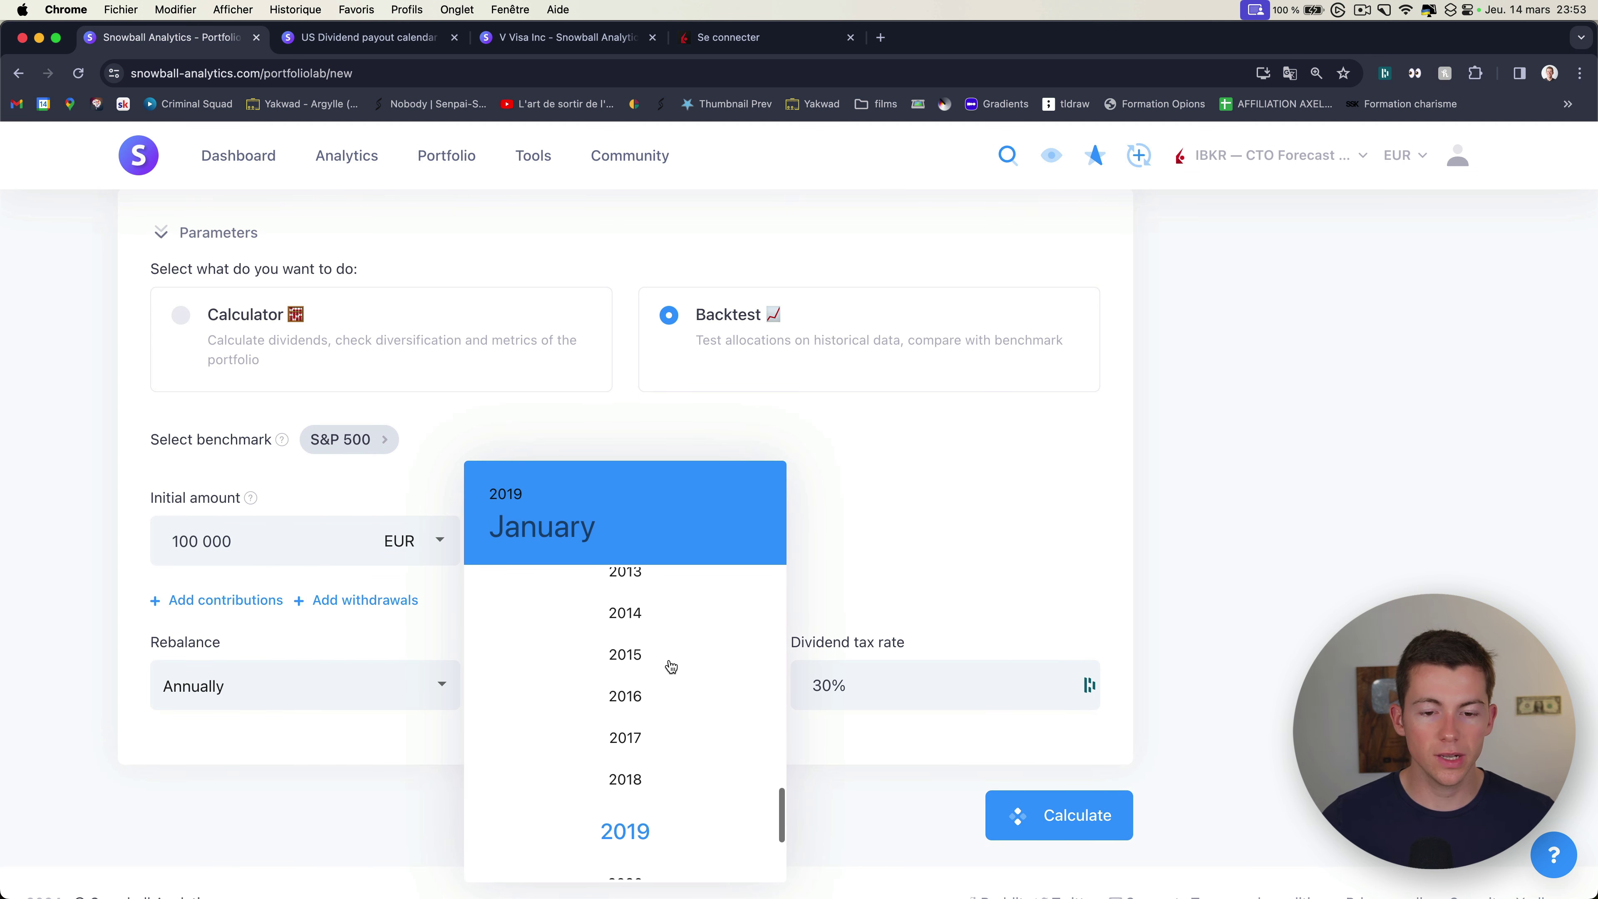
click(655, 658)
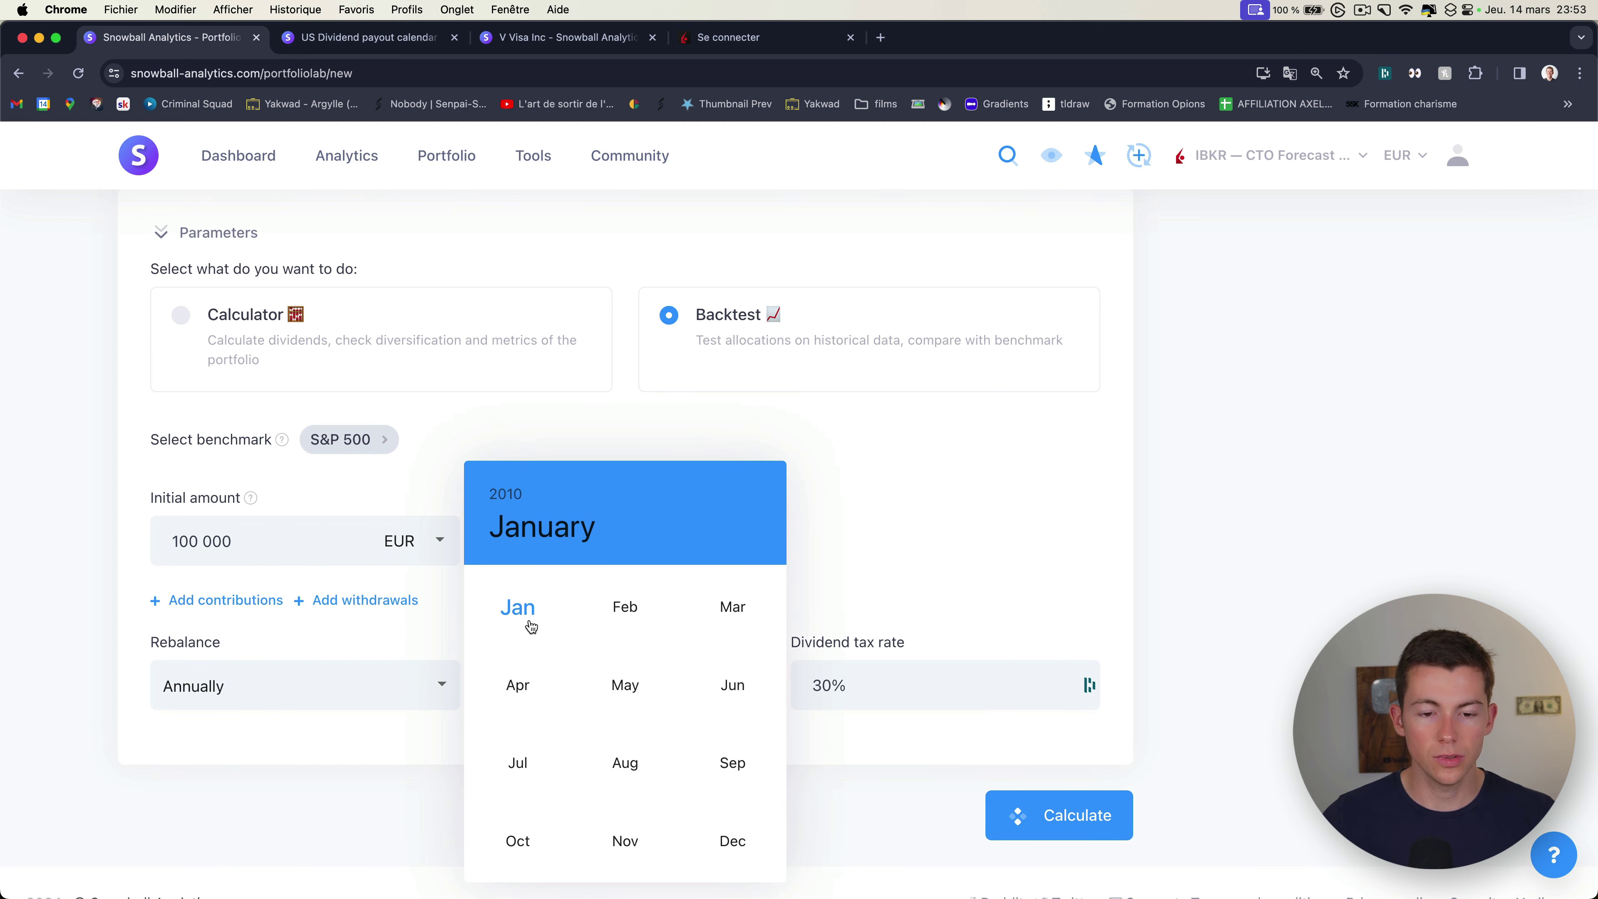
click(995, 532)
scroll(361, 582, up, 3)
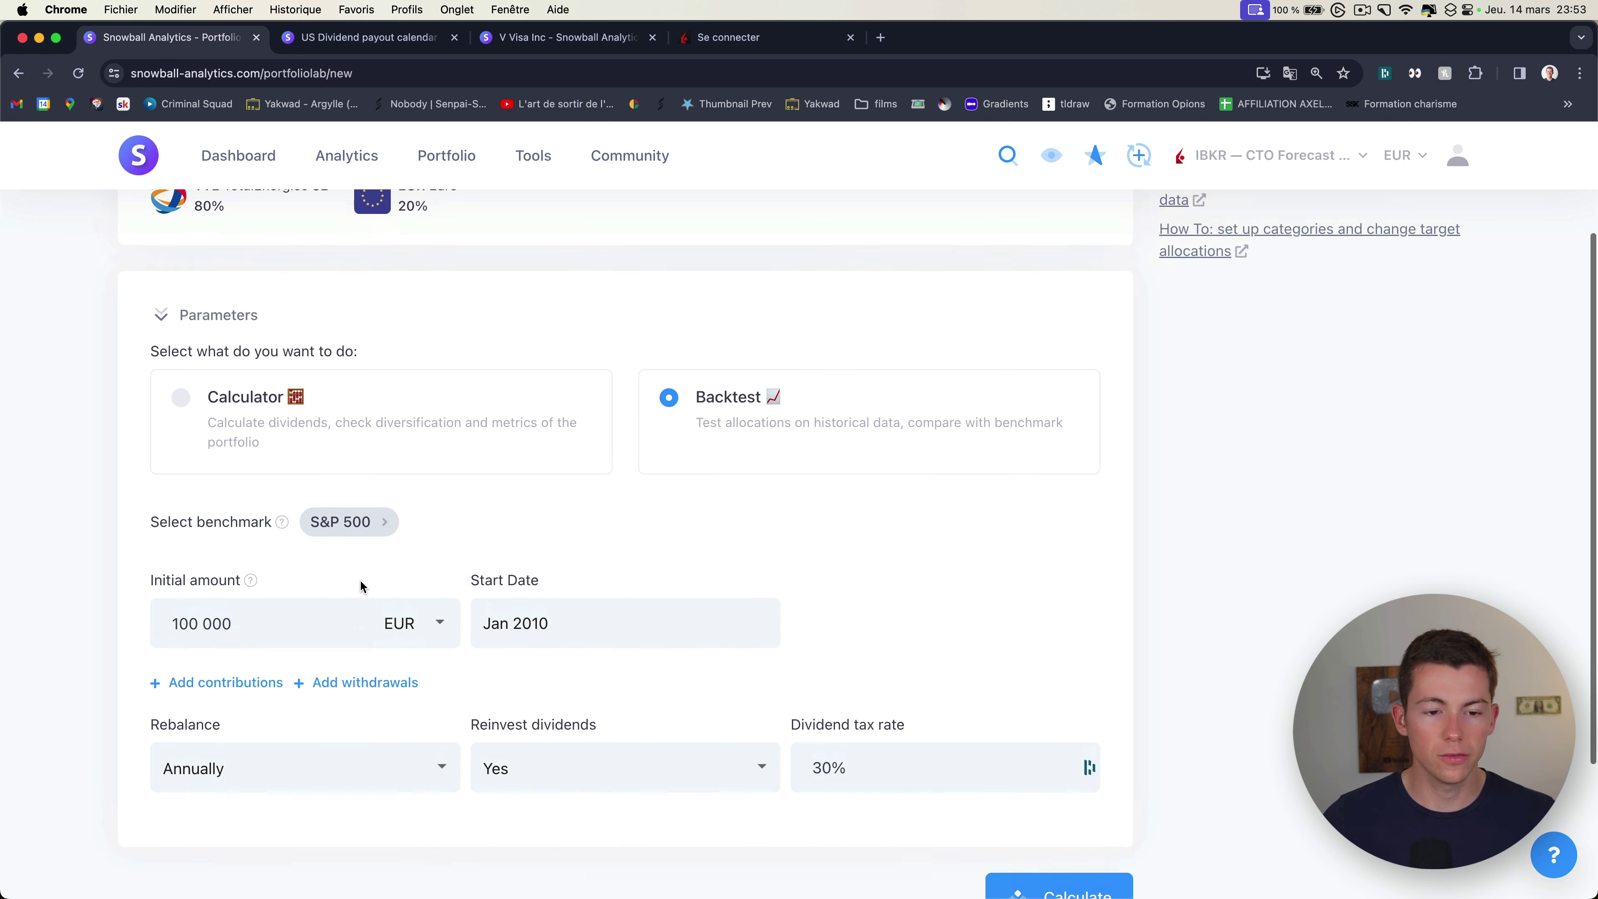
Step: Try adding recurrent contributions, check their frequency options, then try recurrent withdrawals and remove both from the backtest
scroll(258, 446, down, 4)
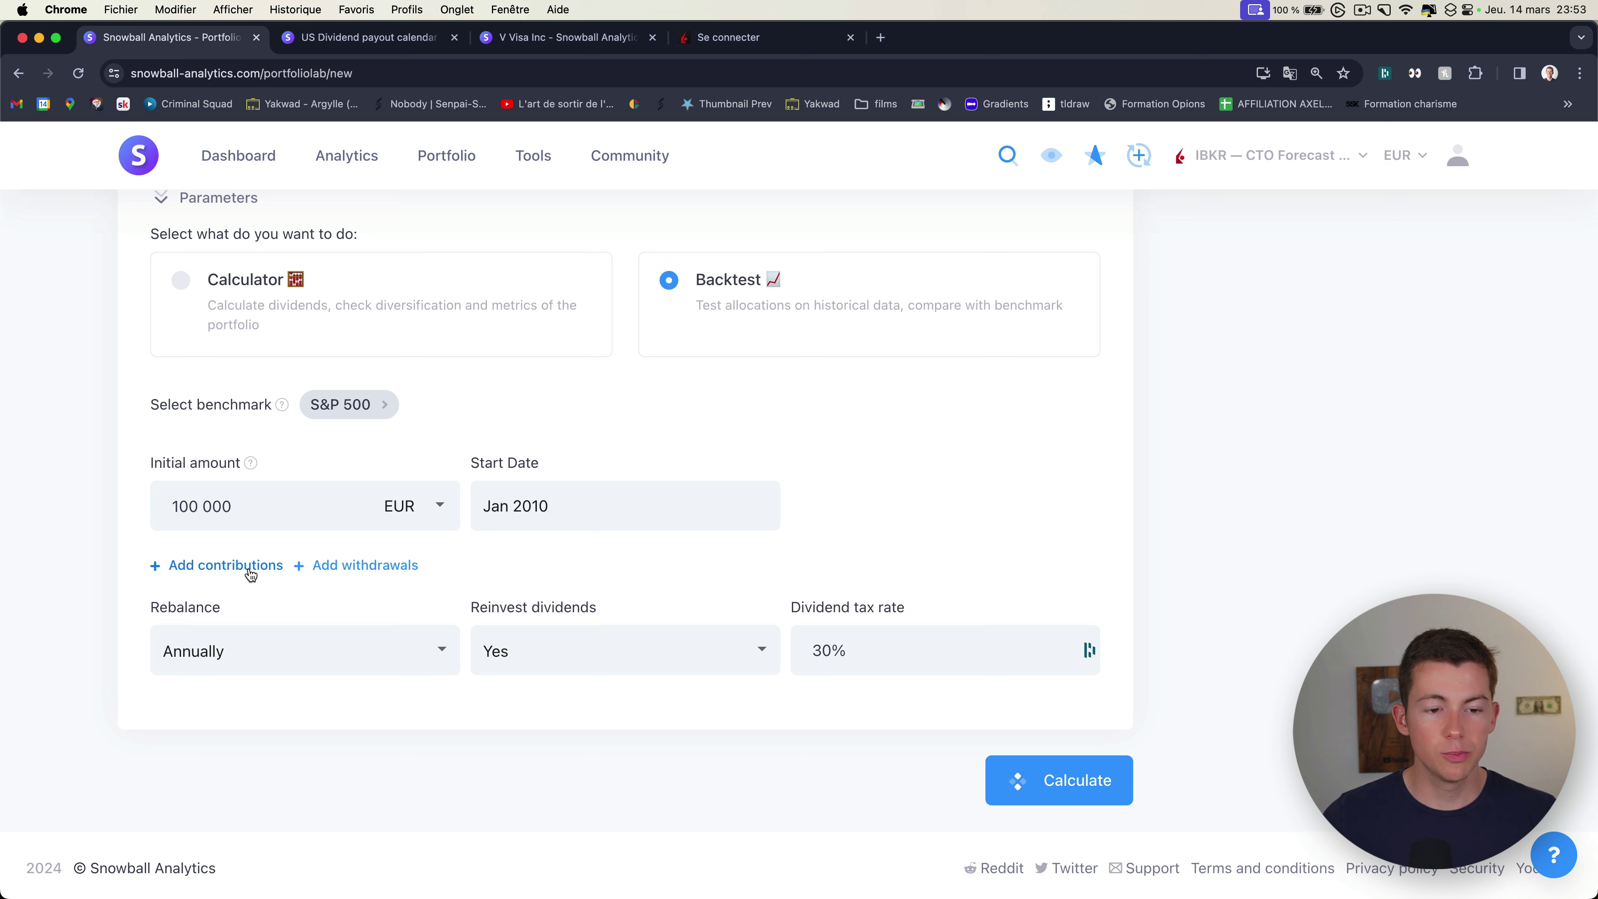
click(249, 569)
scroll(406, 576, down, 1)
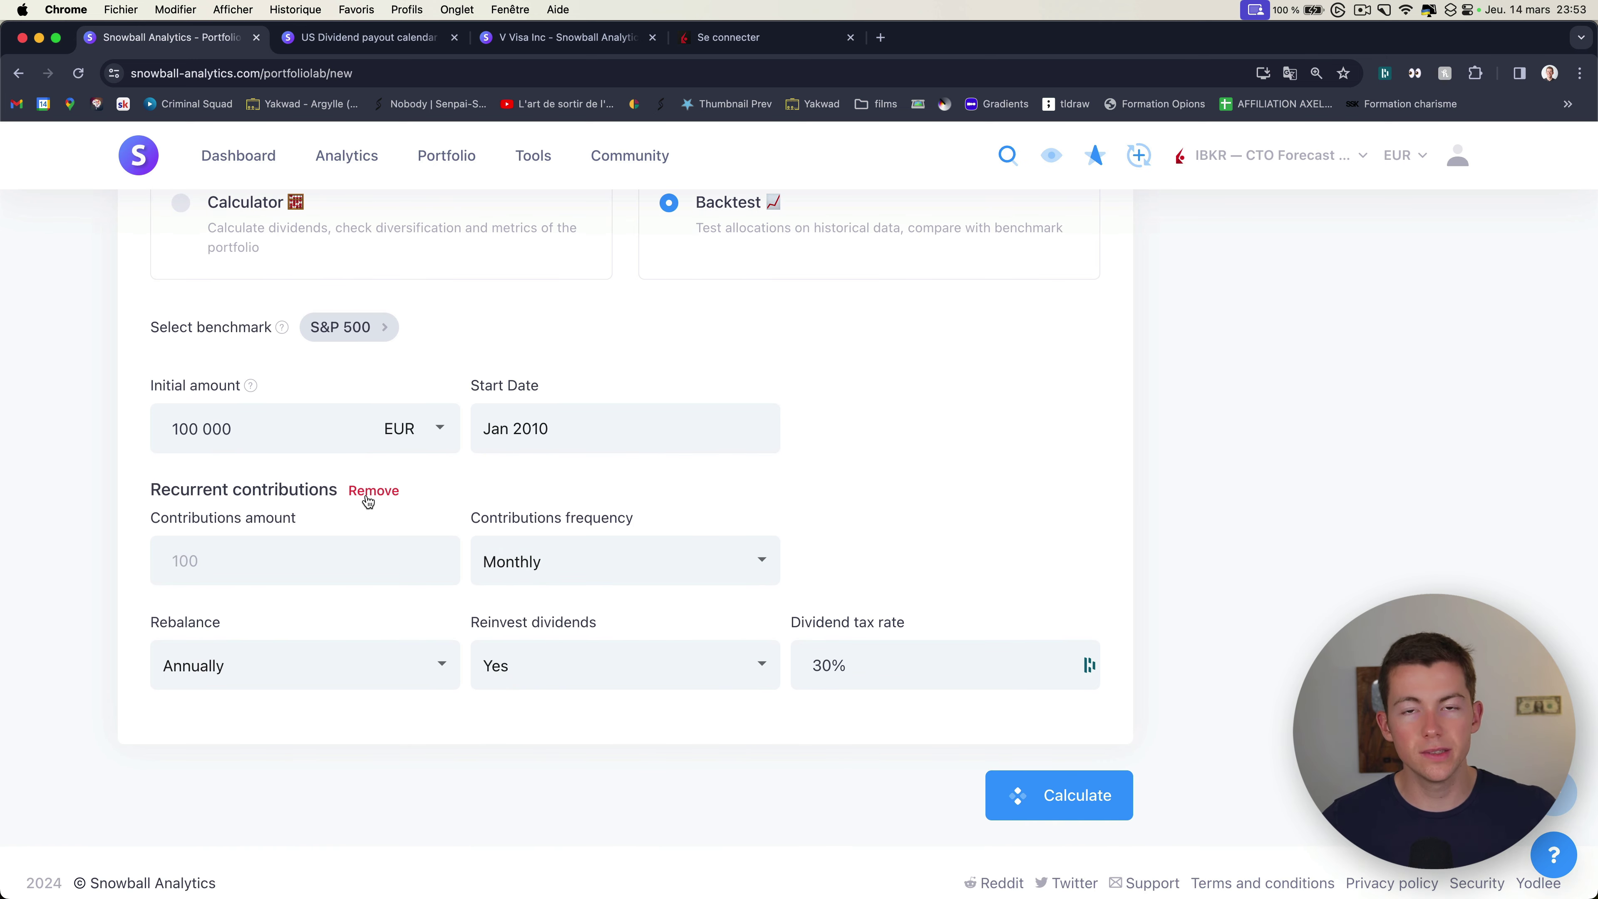
click(592, 558)
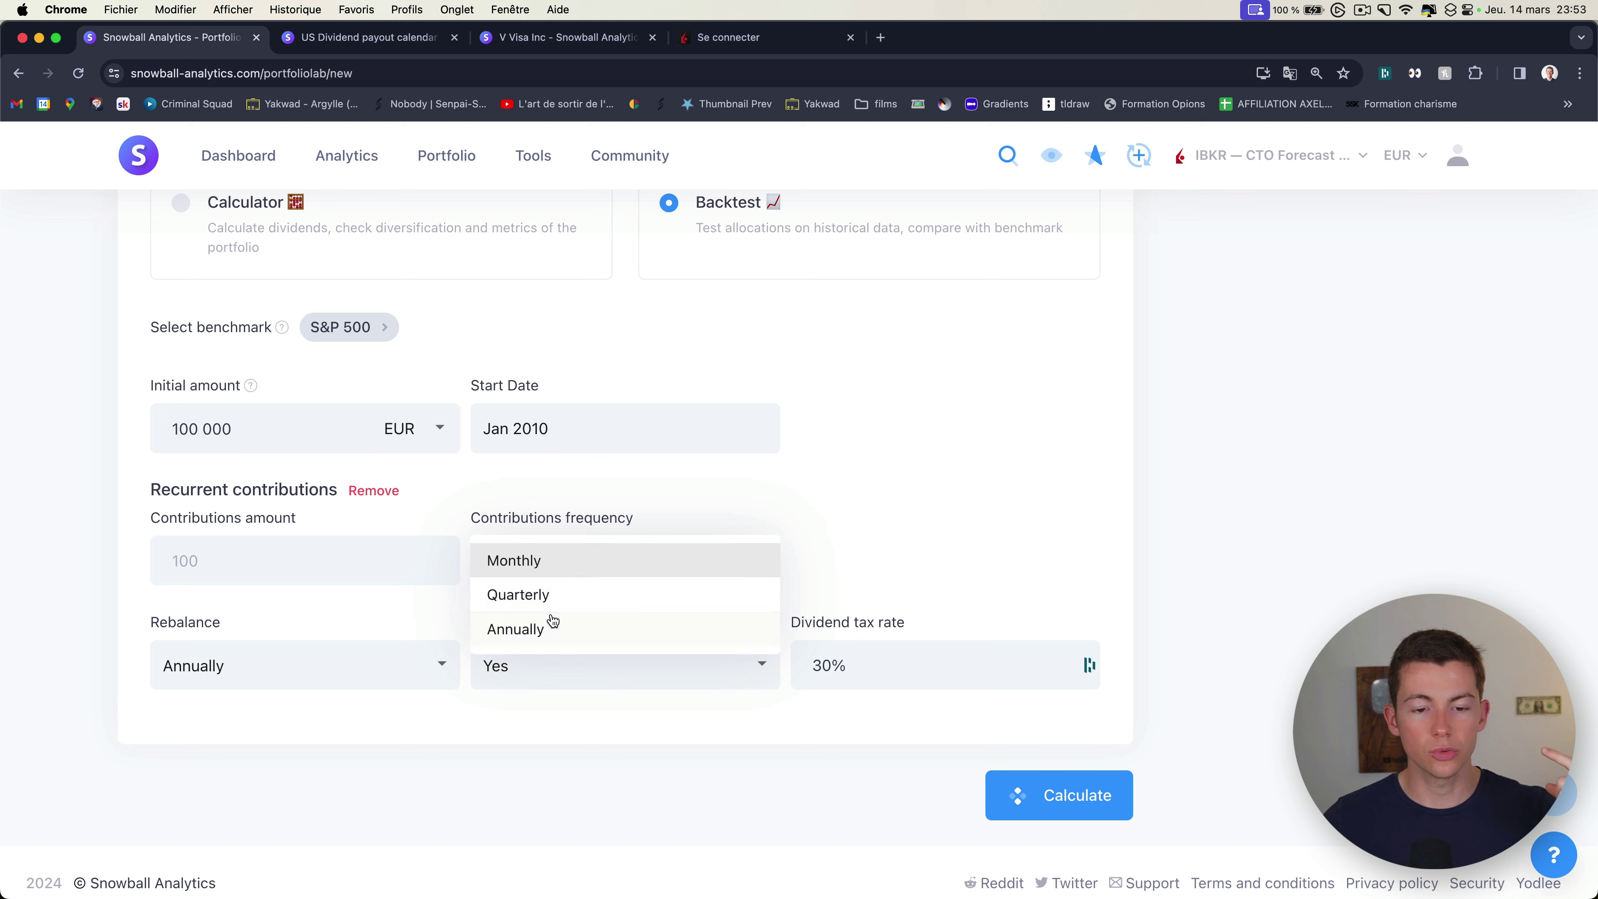
click(374, 498)
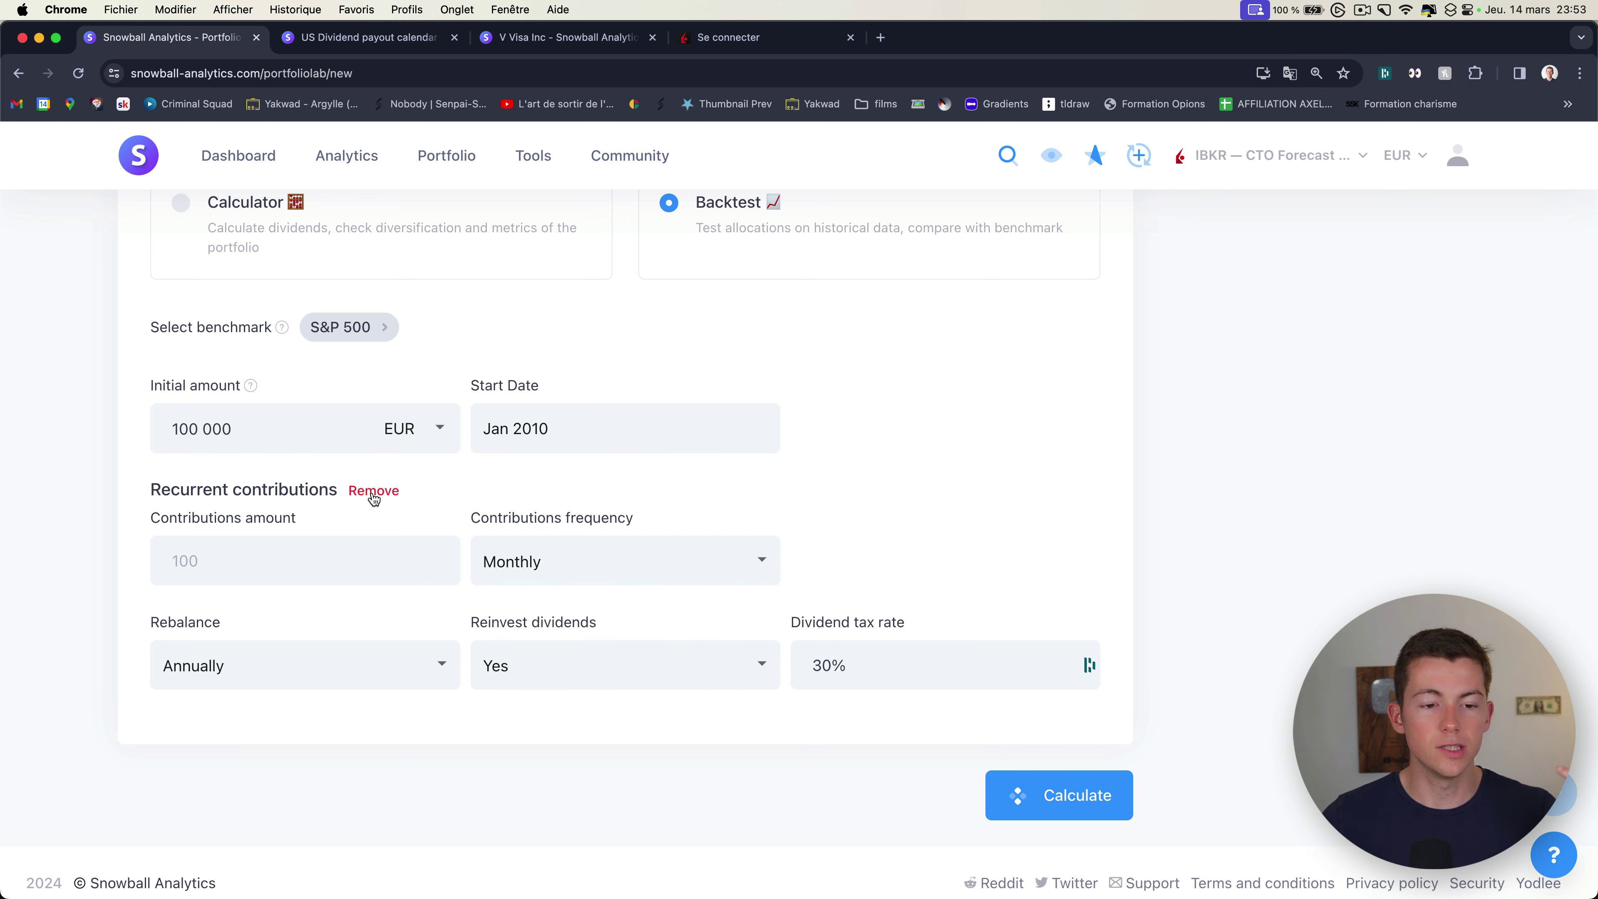
click(373, 496)
click(358, 497)
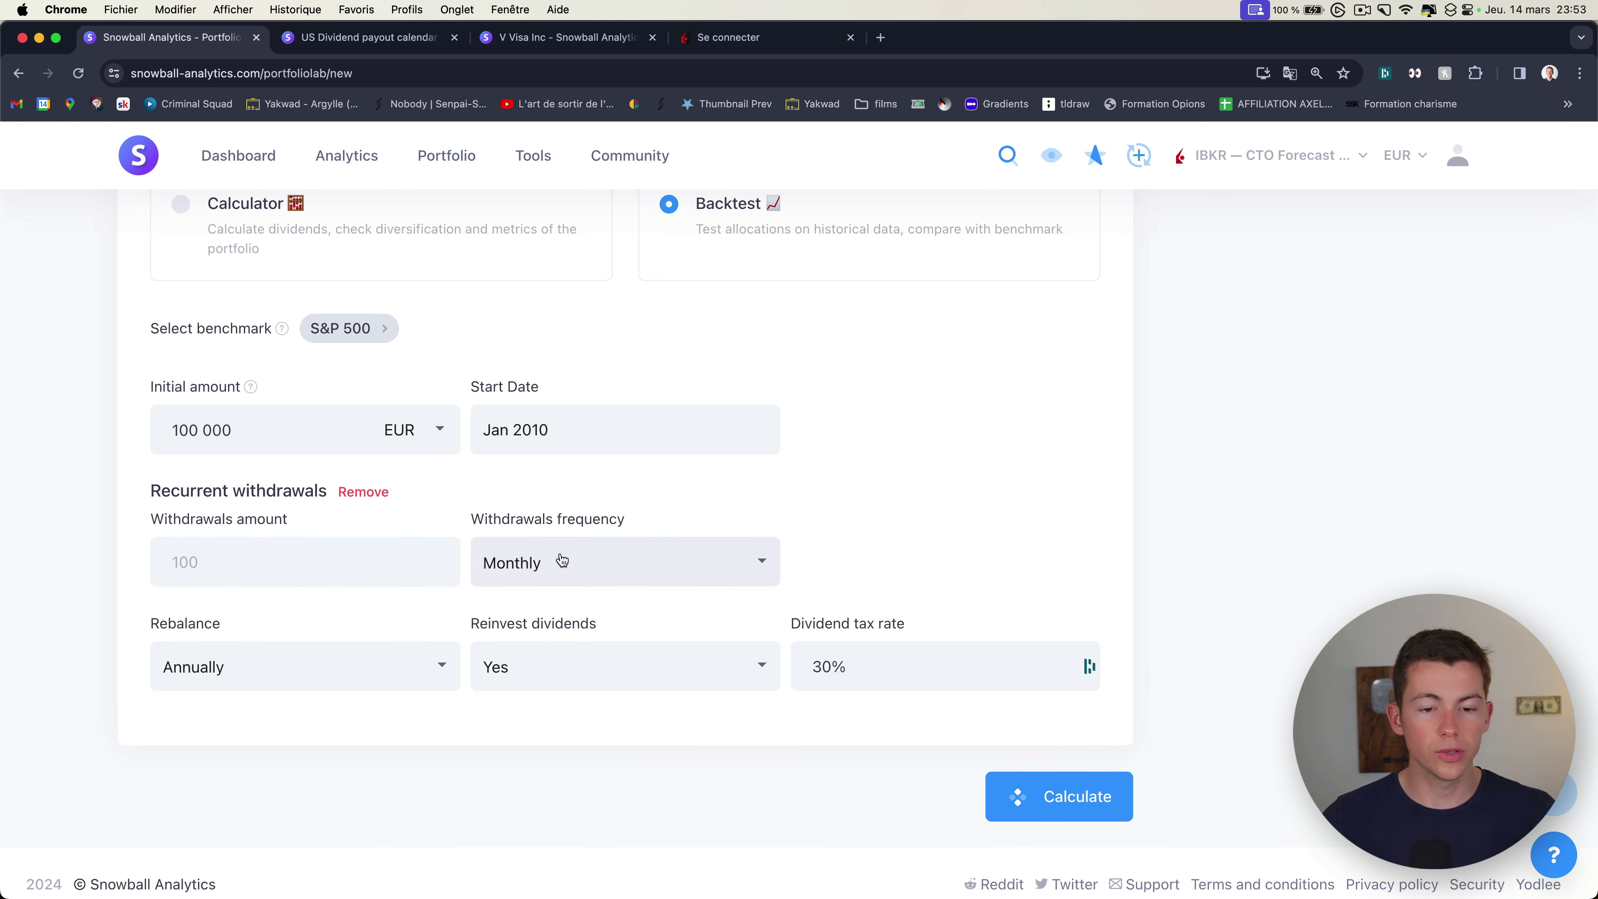
click(373, 495)
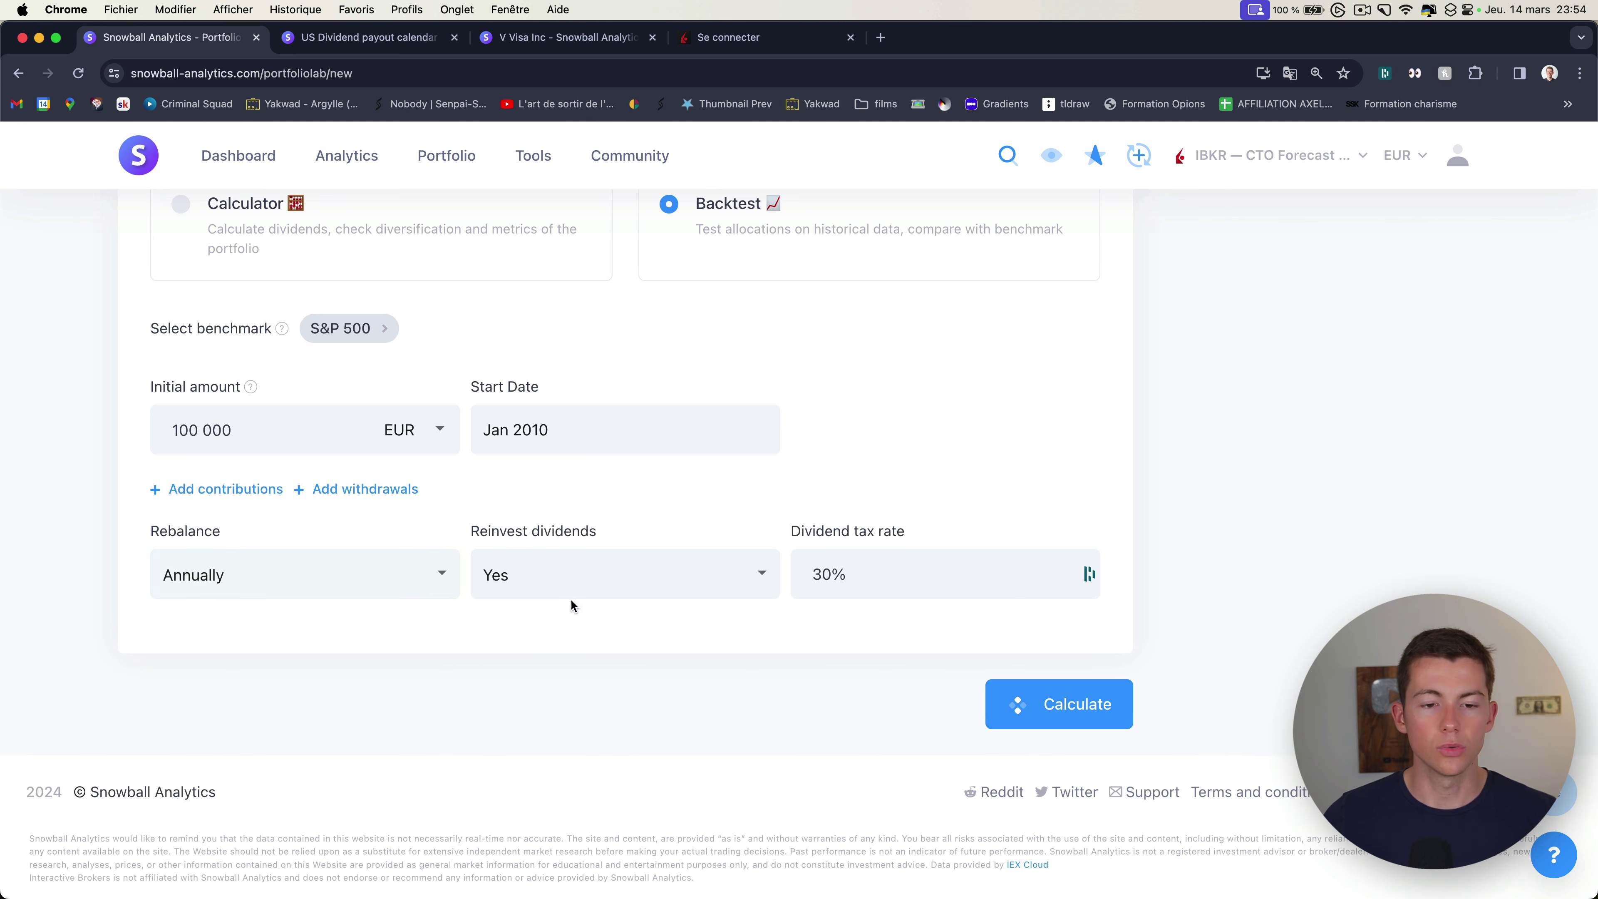
Step: Select Annually for the backtest's rebalancing and Yes for reinvesting dividends
scroll(167, 696, up, 3)
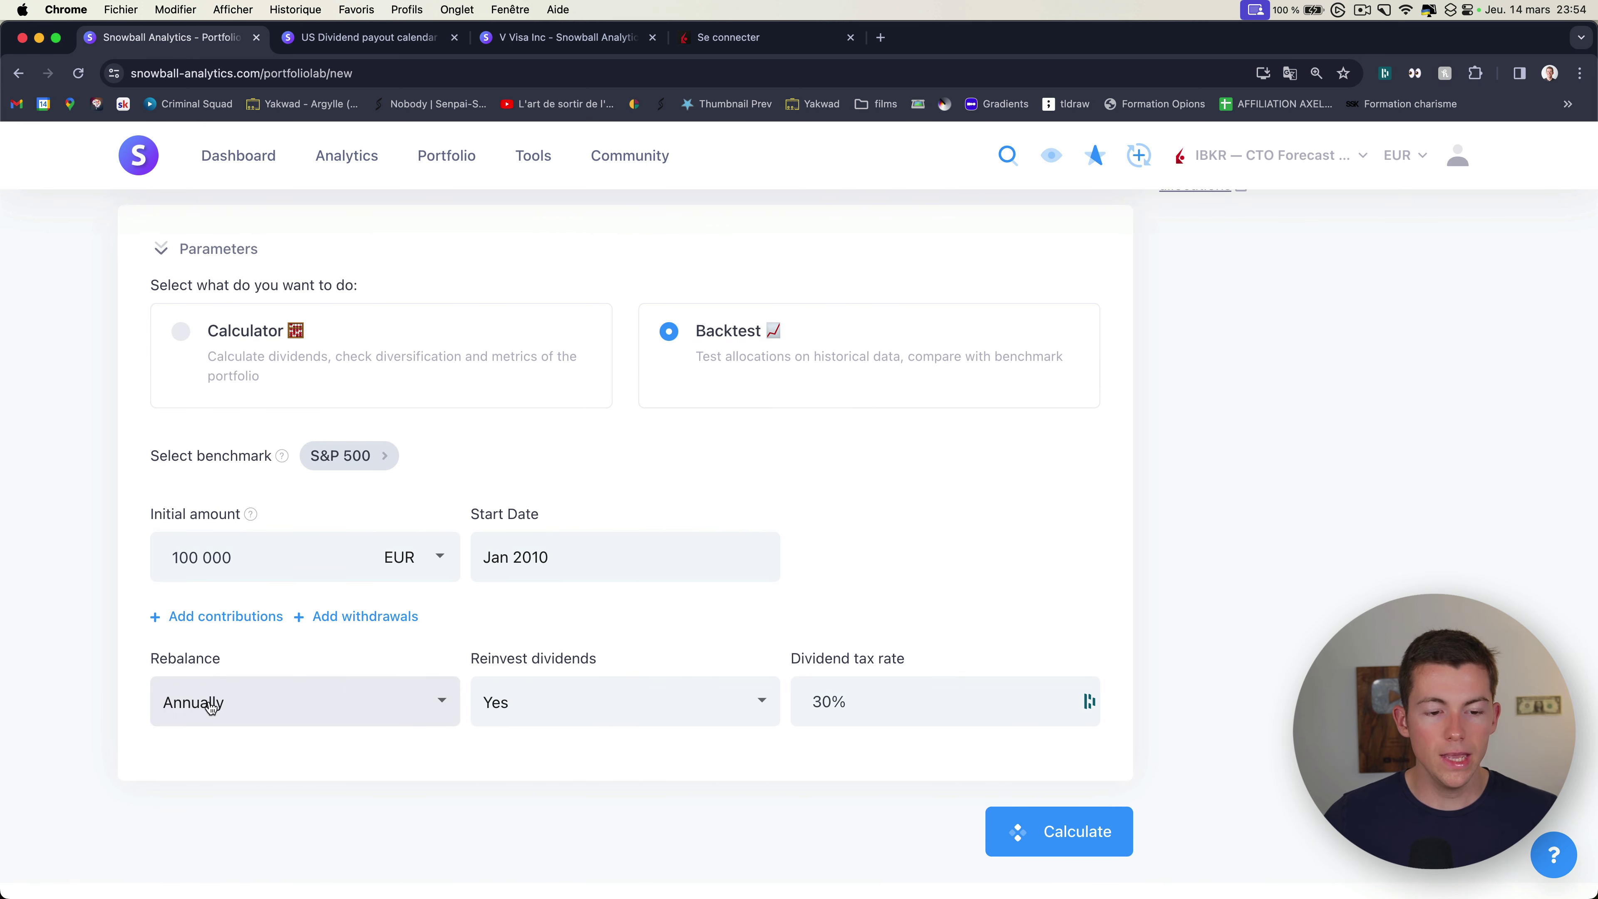
click(212, 707)
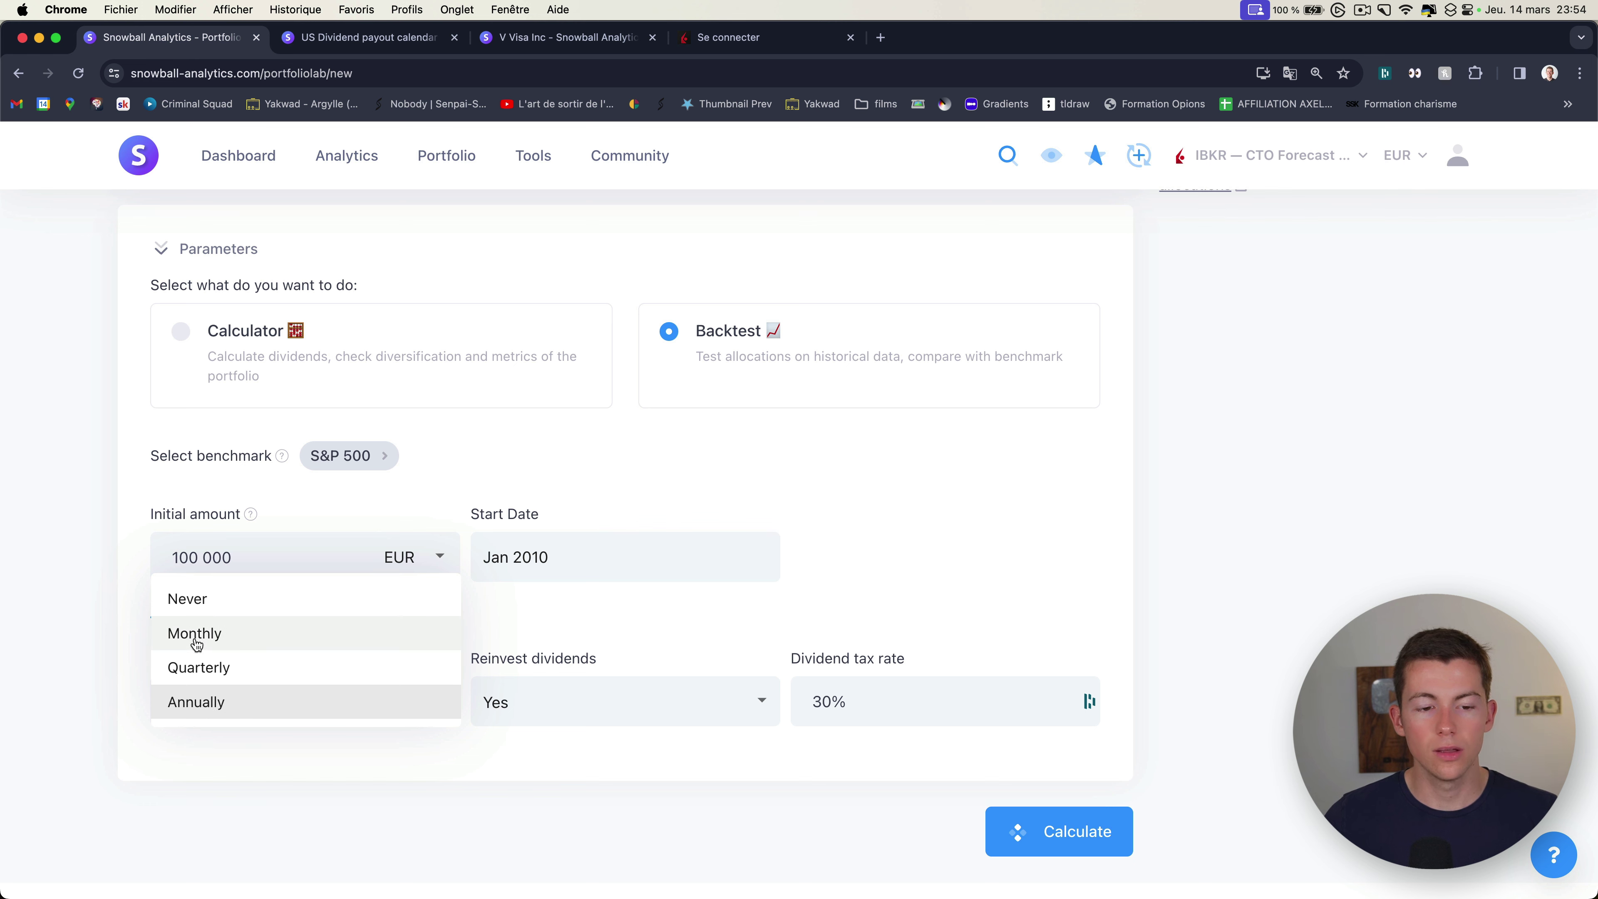
click(207, 700)
click(615, 696)
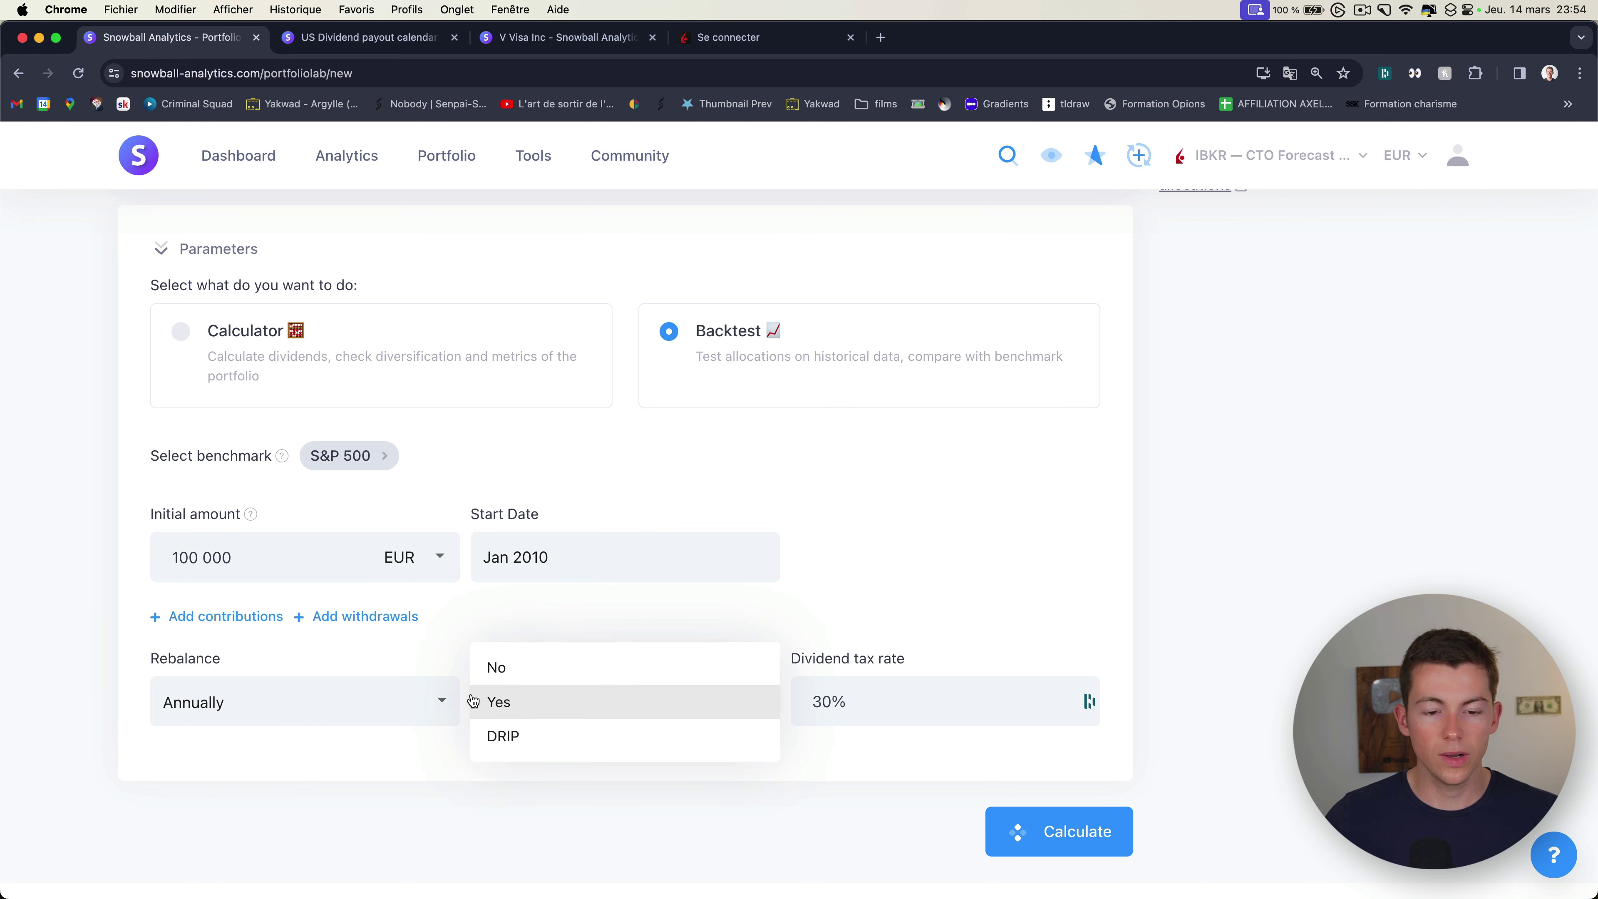
click(561, 705)
Step: Check the backtest's dividend tax rate, keep it at 30%, and calculate the portfolio analysis
click(891, 700)
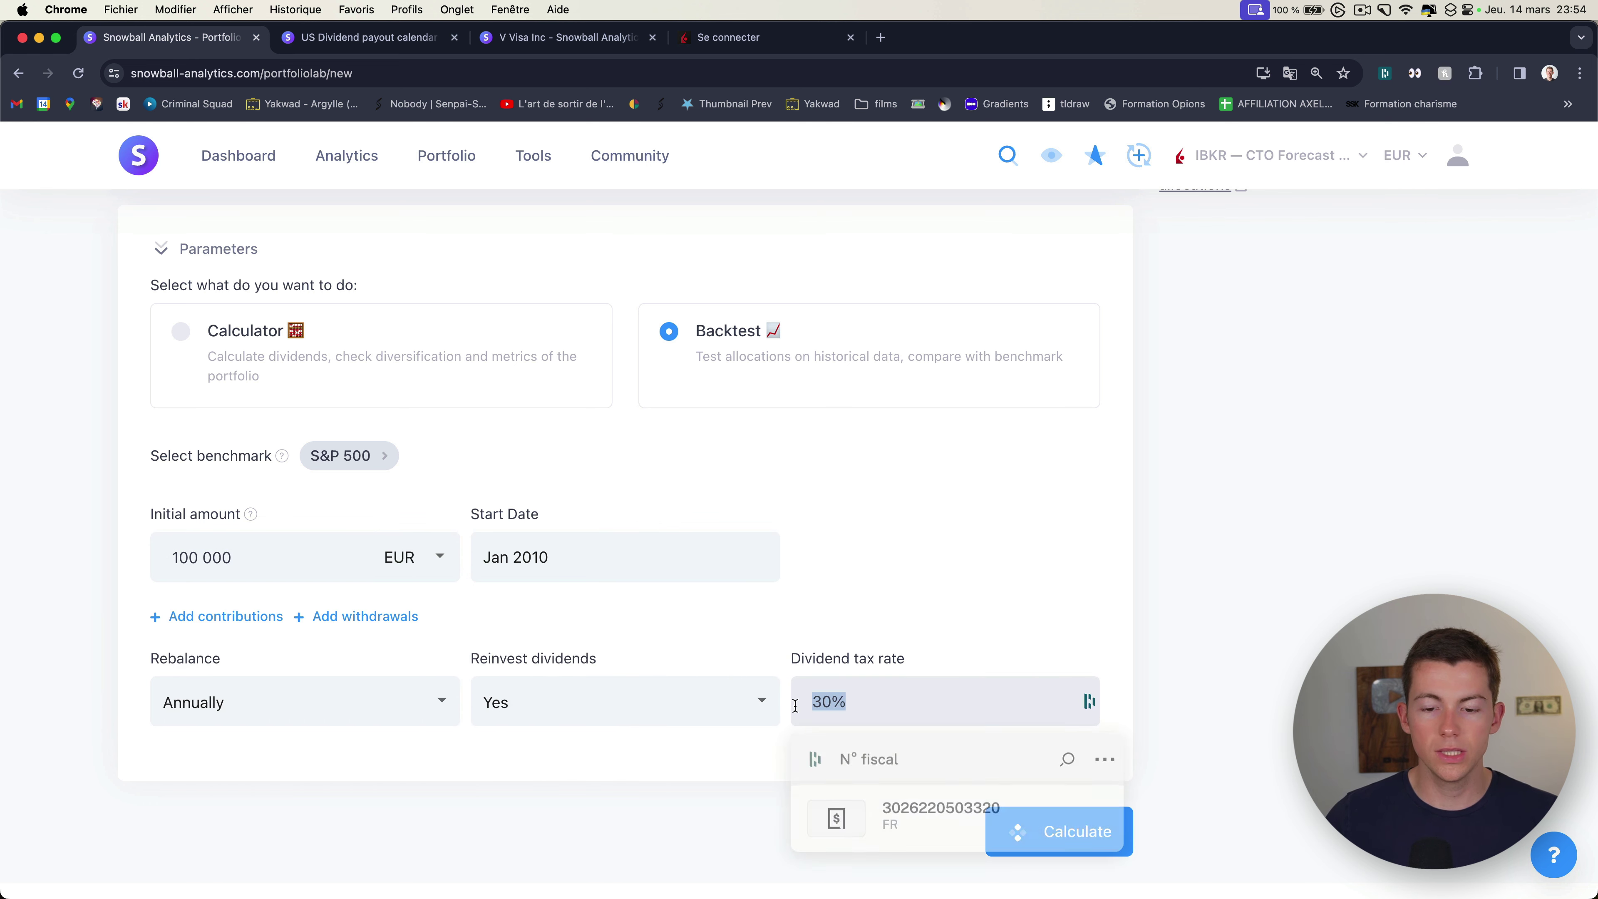
click(899, 576)
scroll(931, 616, down, 3)
click(1077, 712)
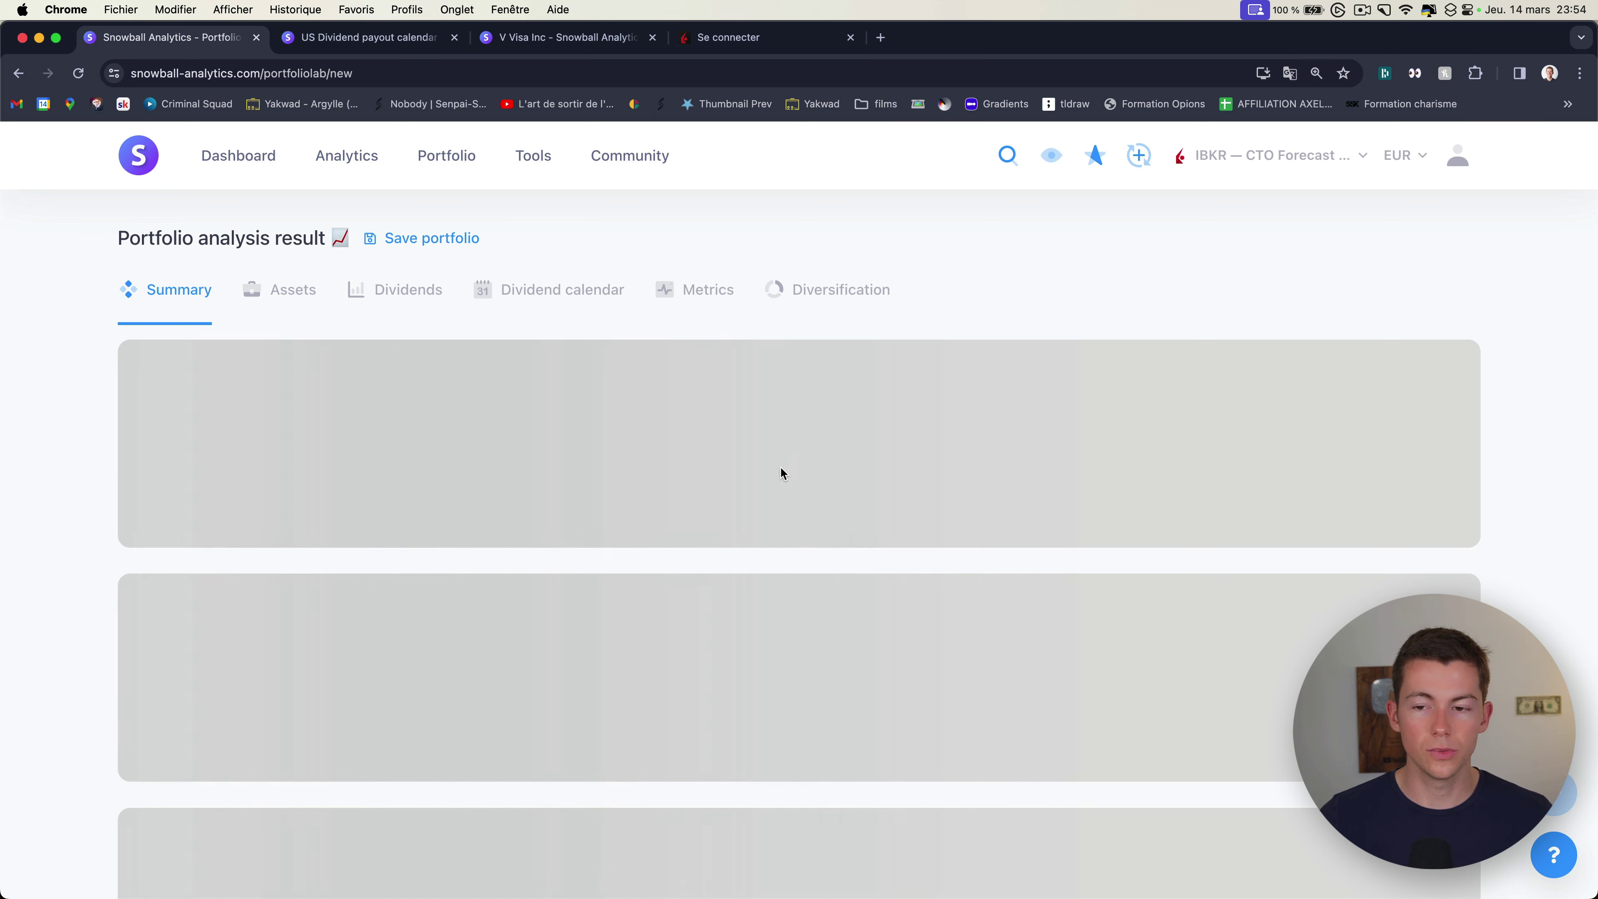
Step: Read the insights in the analysis summary that compare the portfolio's result with SPY since January 2010
scroll(546, 415, up, 2)
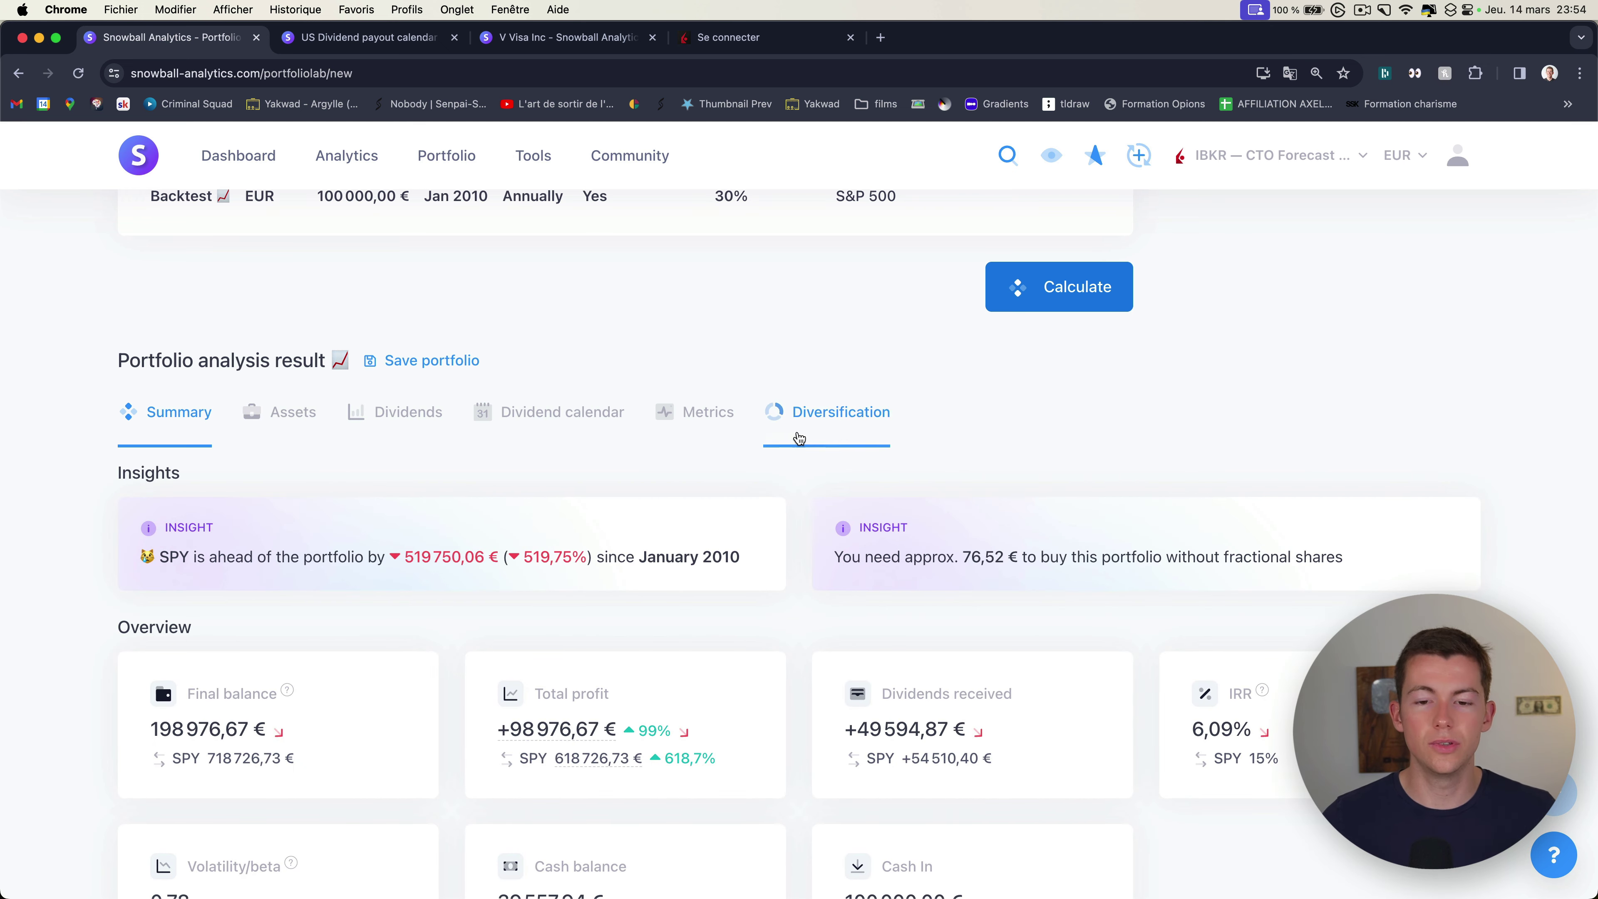
scroll(714, 406, down, 2)
scroll(351, 490, up, 1)
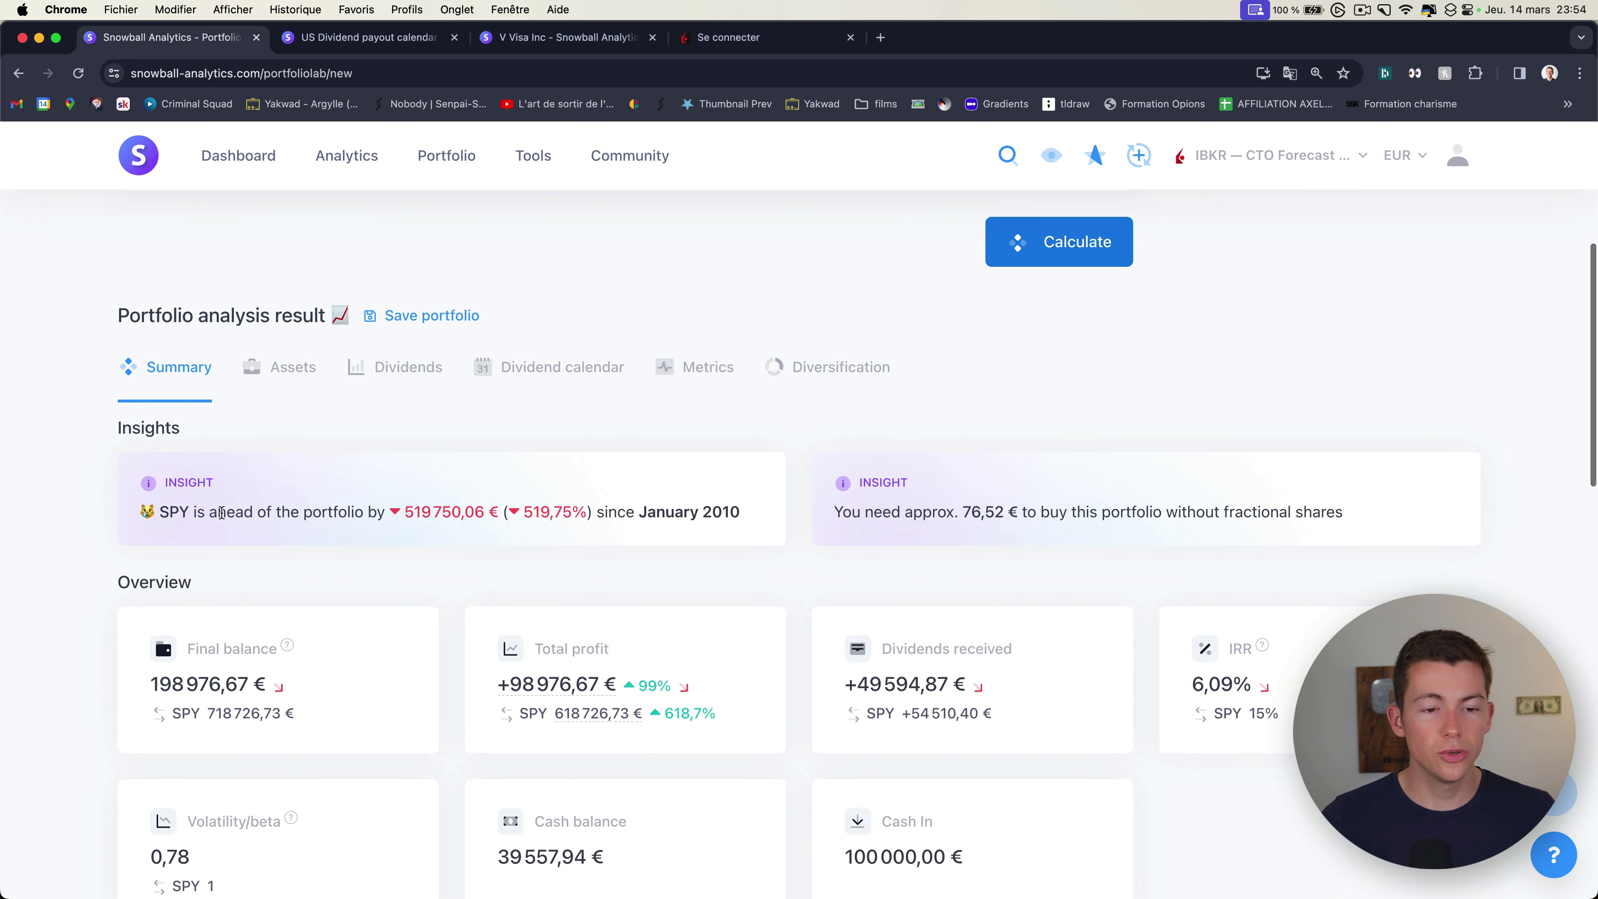
drag(197, 513, 244, 513)
click(343, 515)
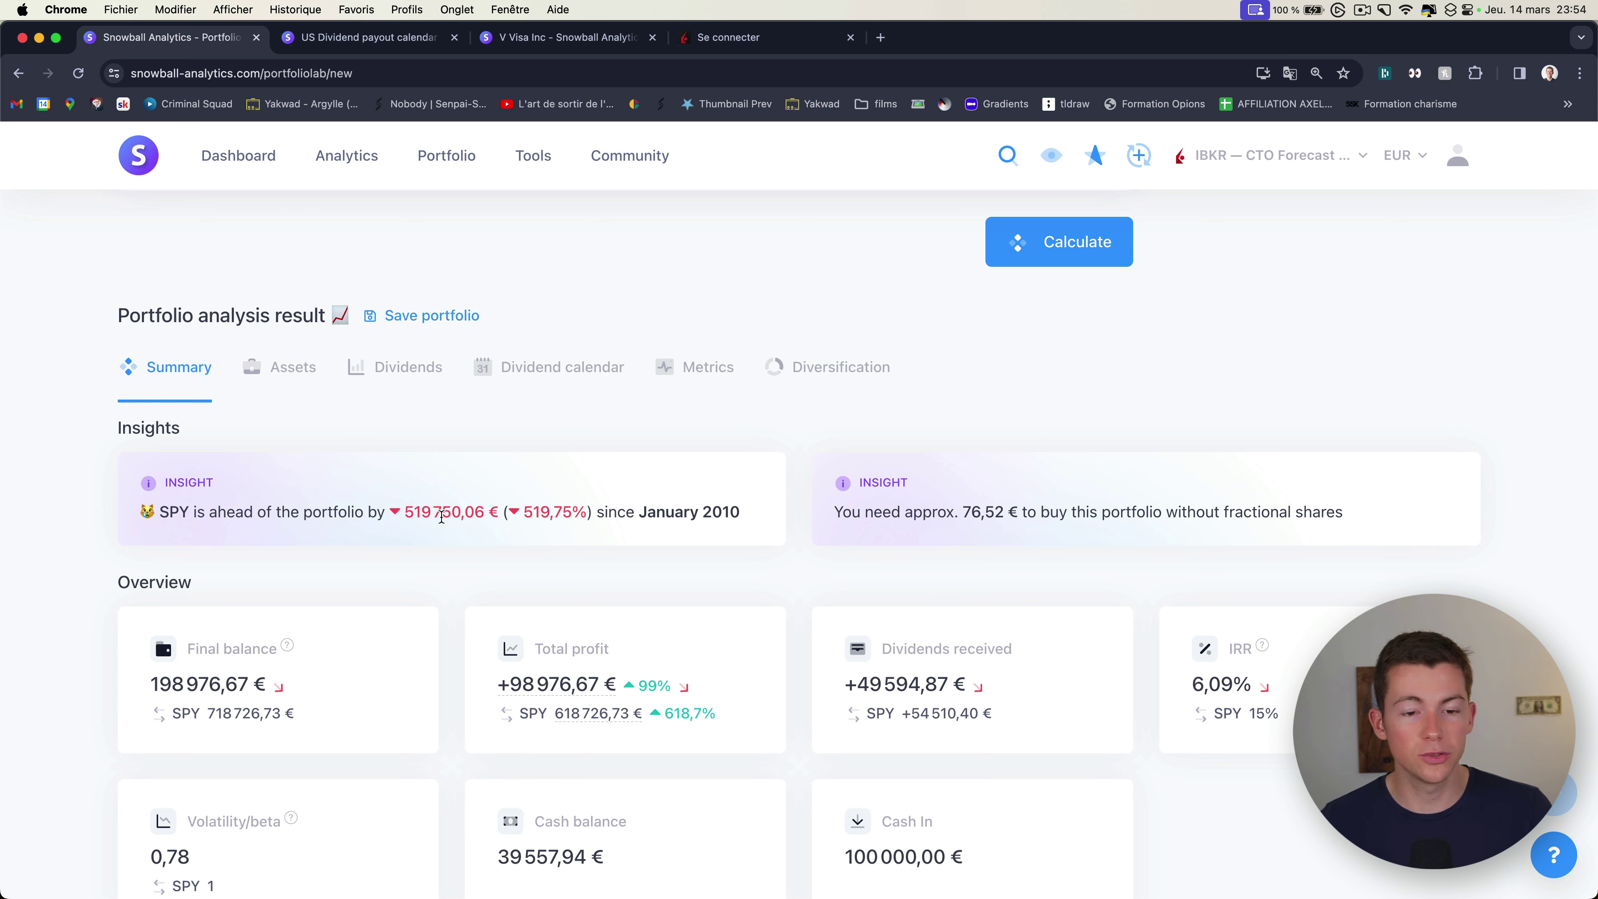
drag(408, 514, 649, 522)
click(655, 526)
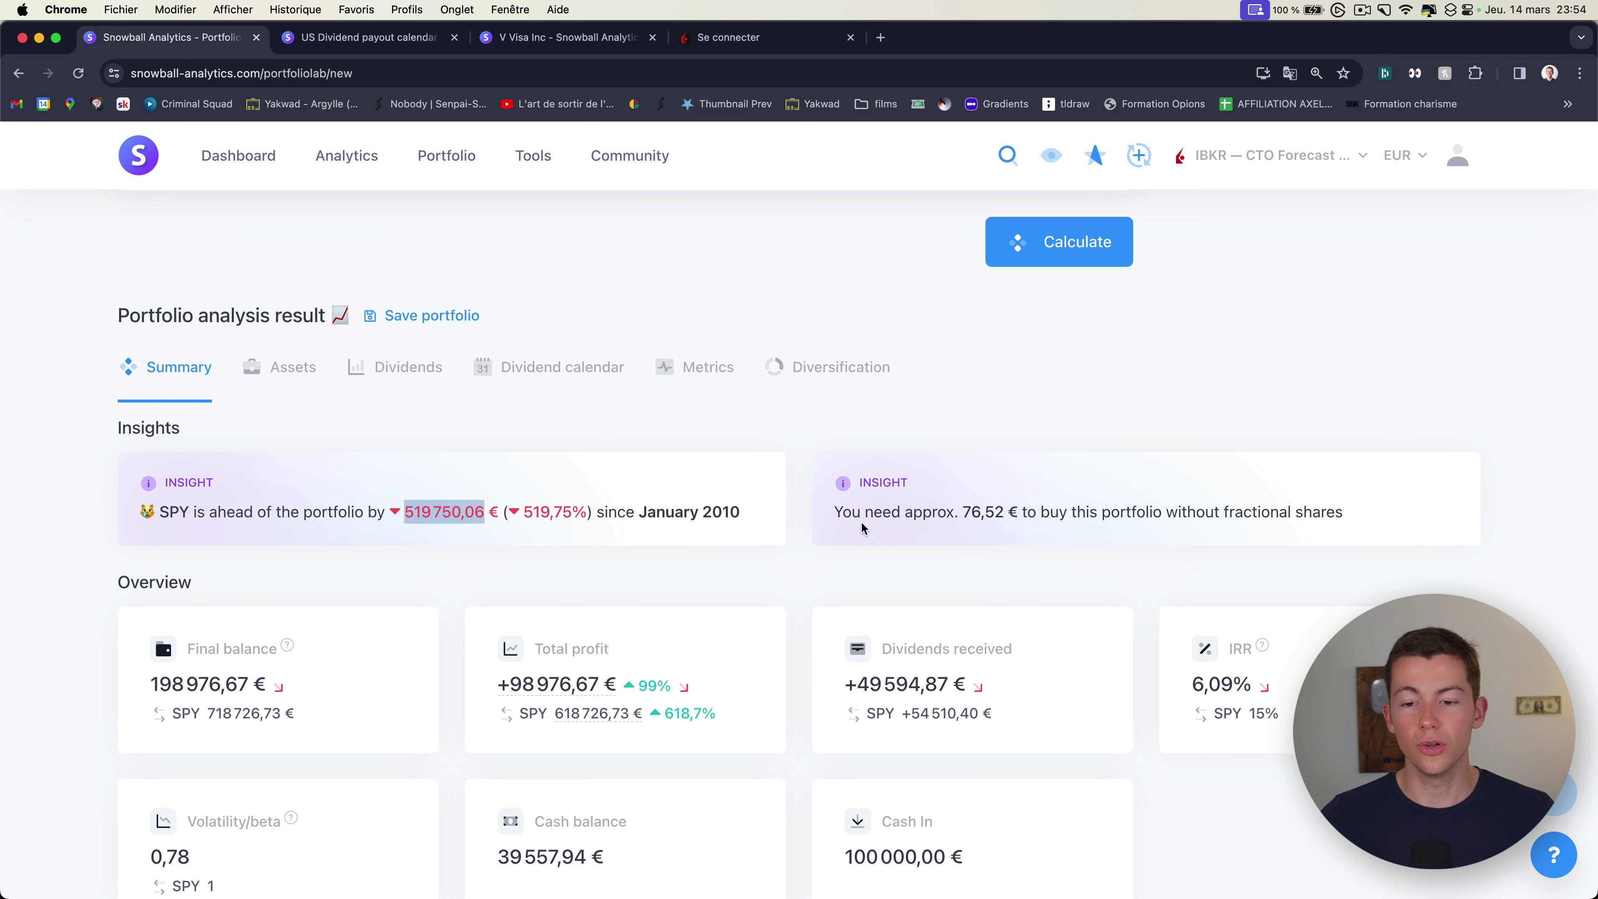
Step: Examine the summary's overview figures, the portfolio value chart and the yearly dynamics of portfolio returns against SPY
scroll(553, 485, down, 5)
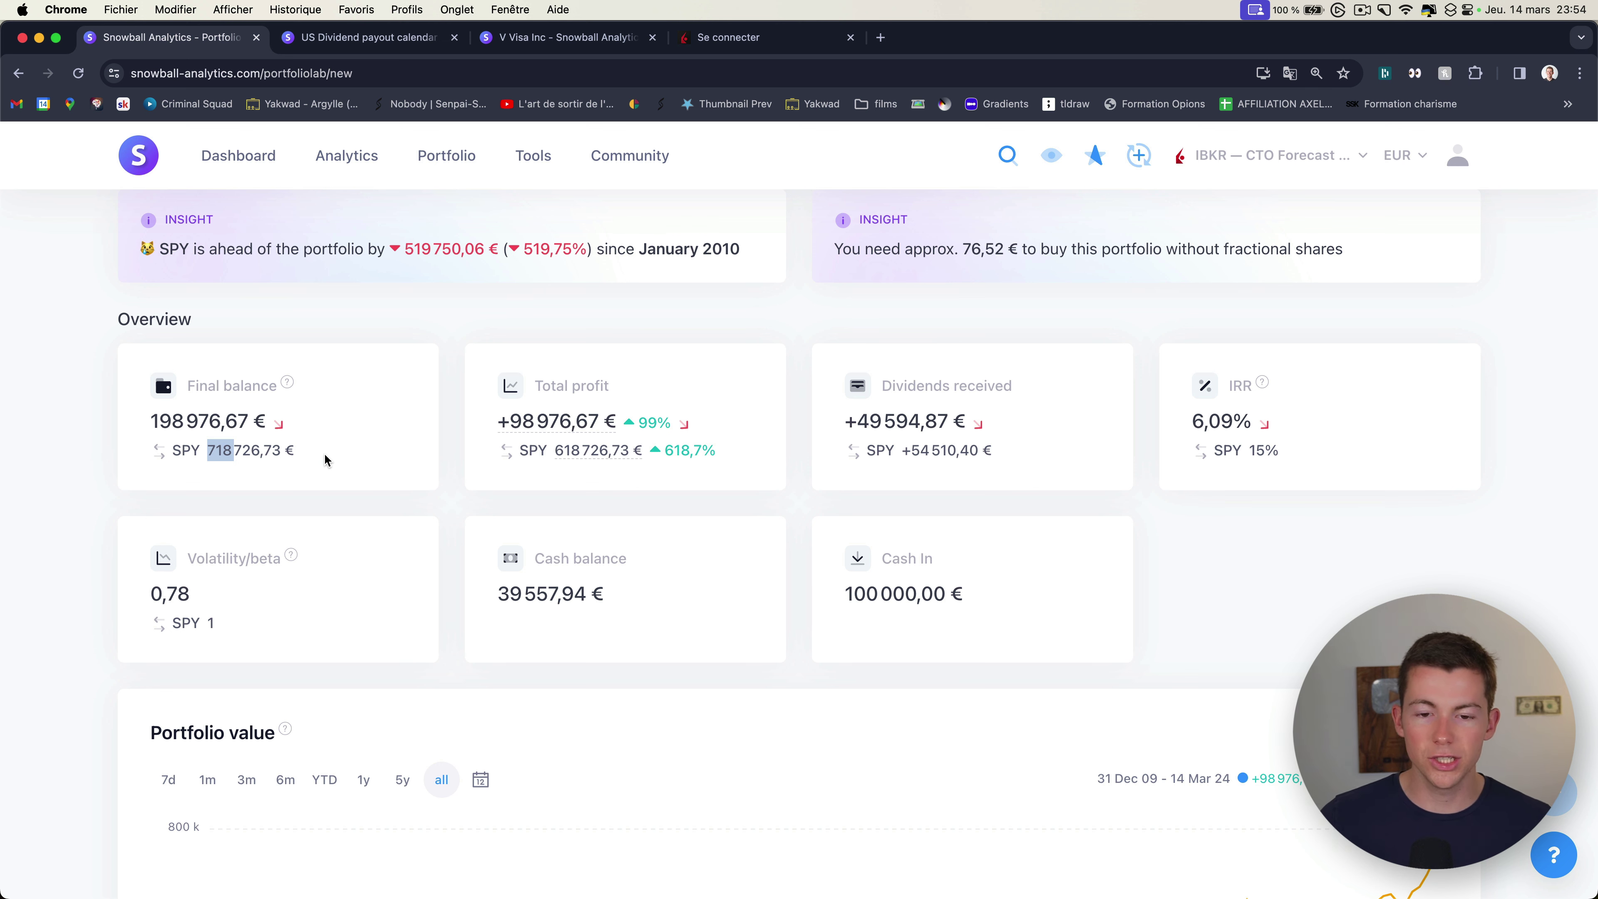
scroll(787, 455, down, 3)
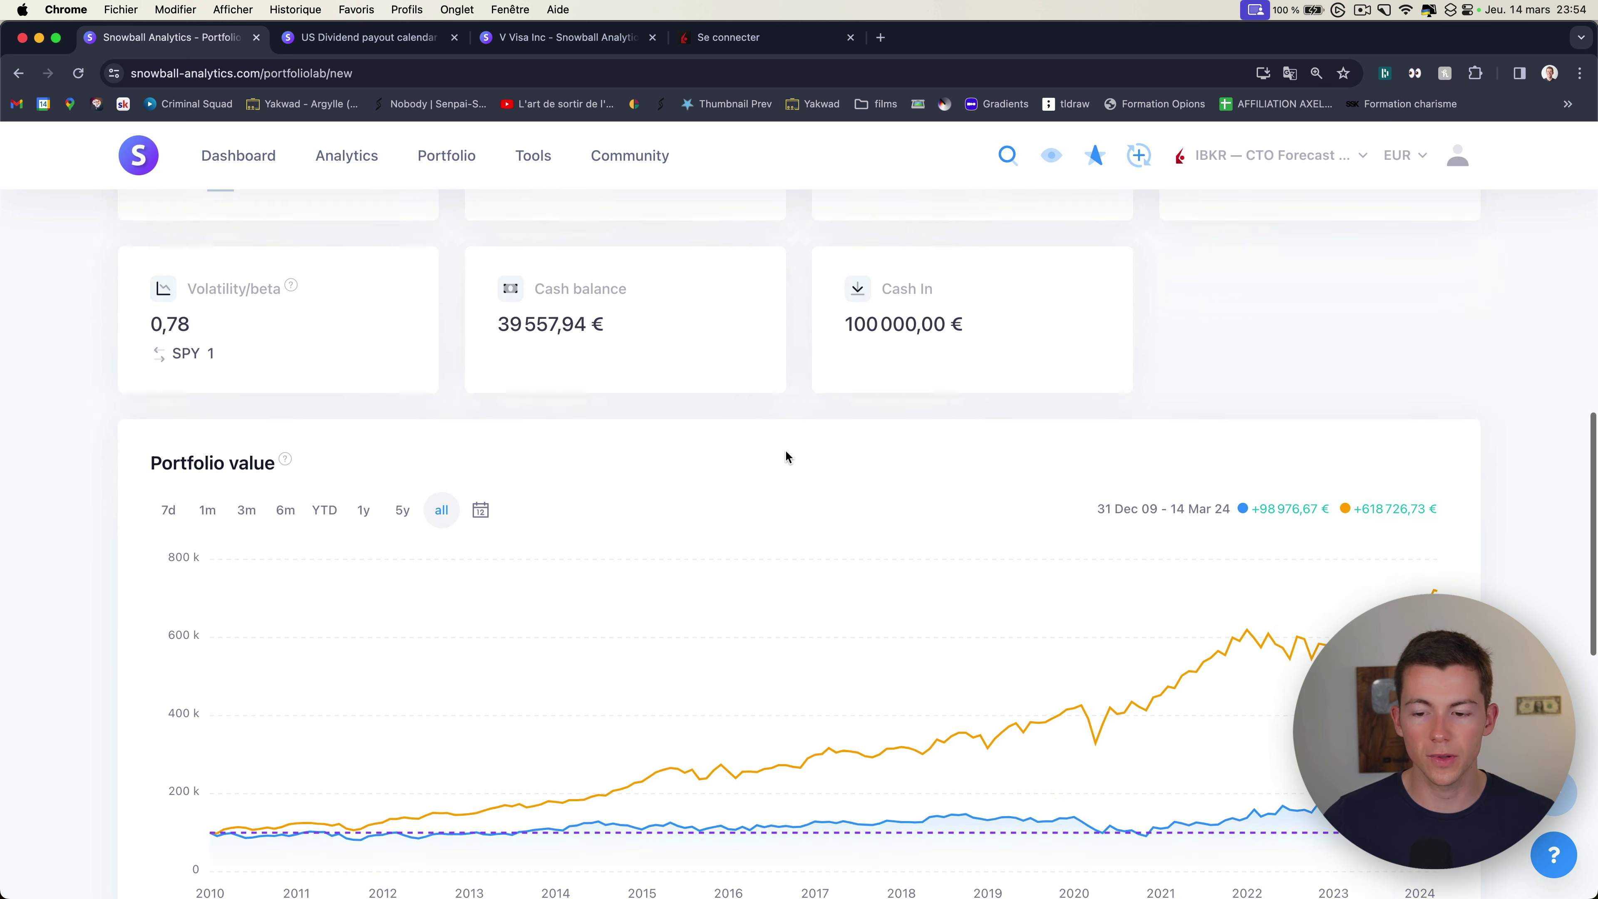
scroll(780, 455, down, 3)
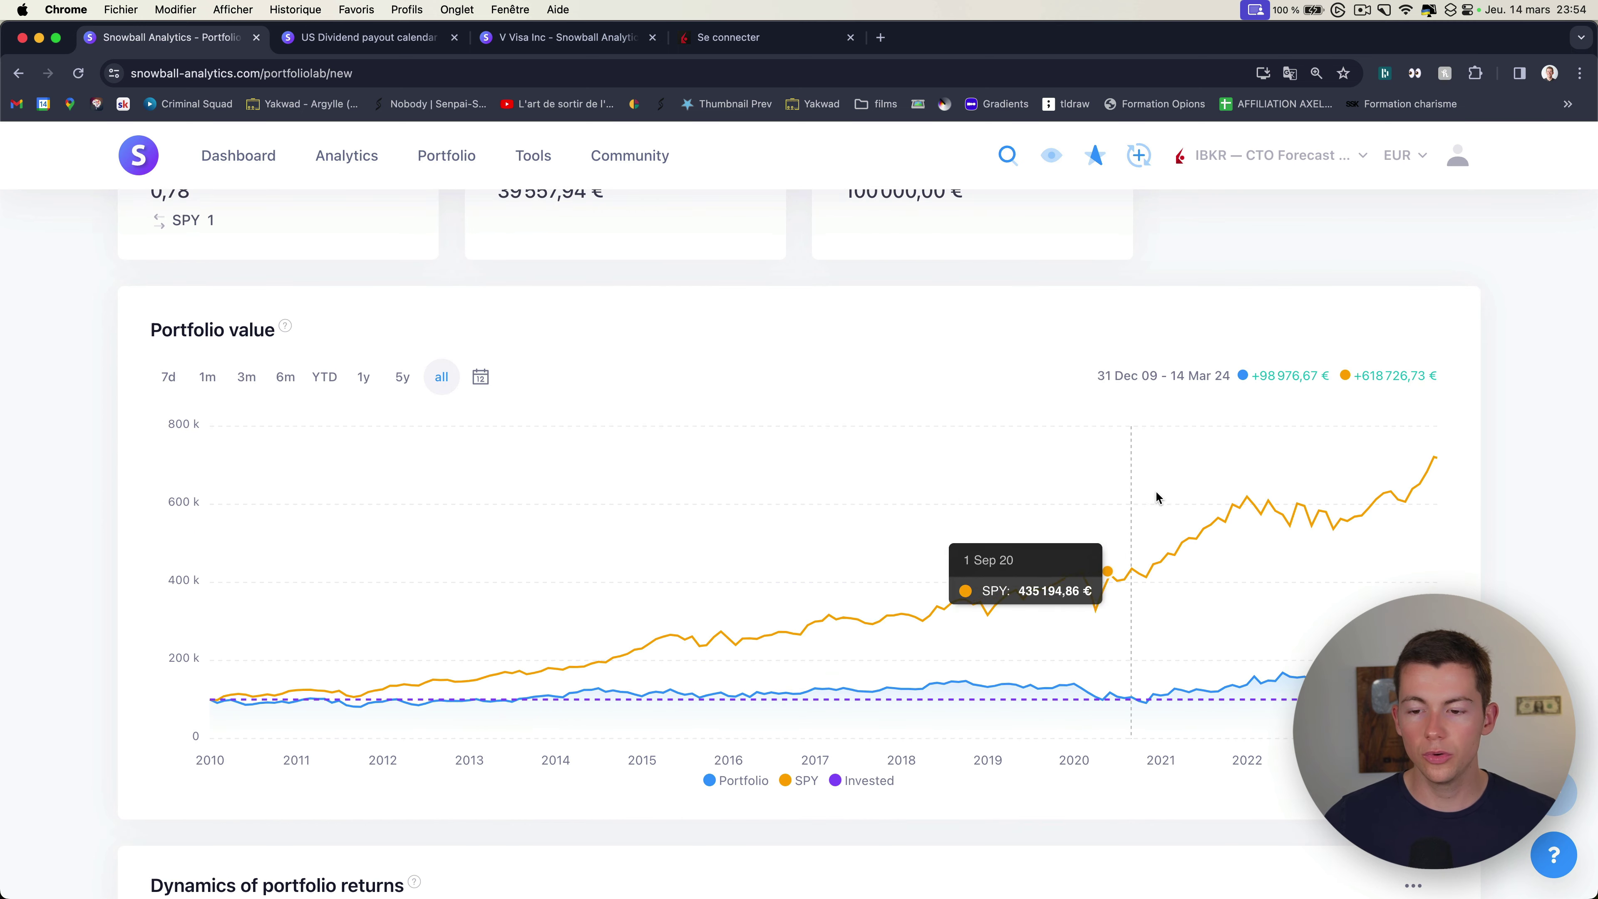
scroll(1158, 513, down, 4)
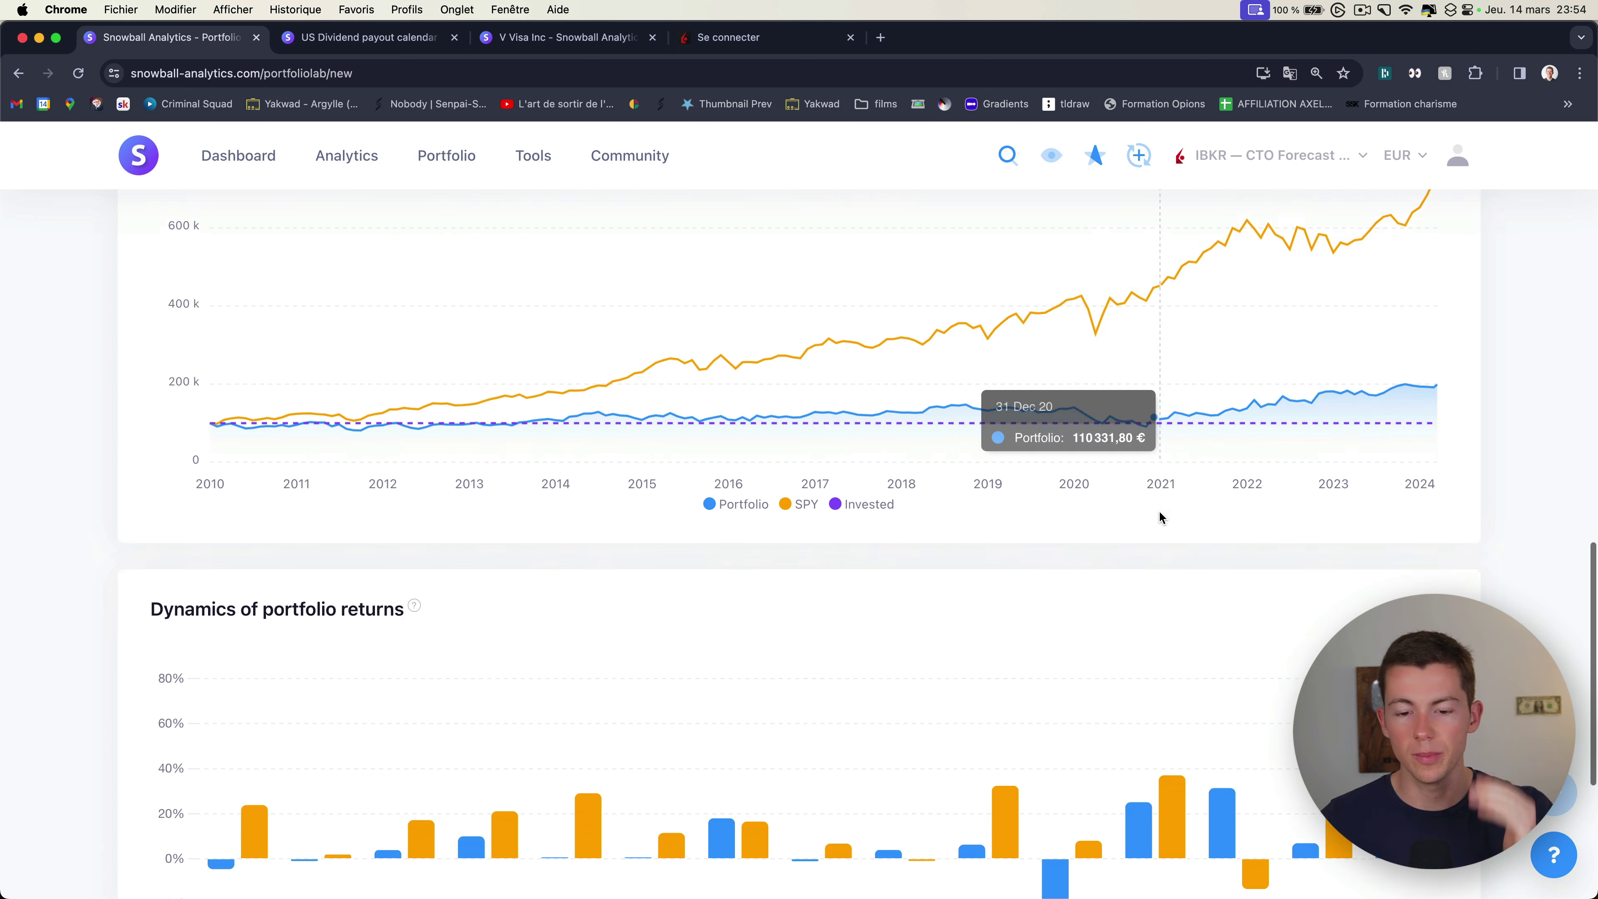
scroll(1159, 513, down, 4)
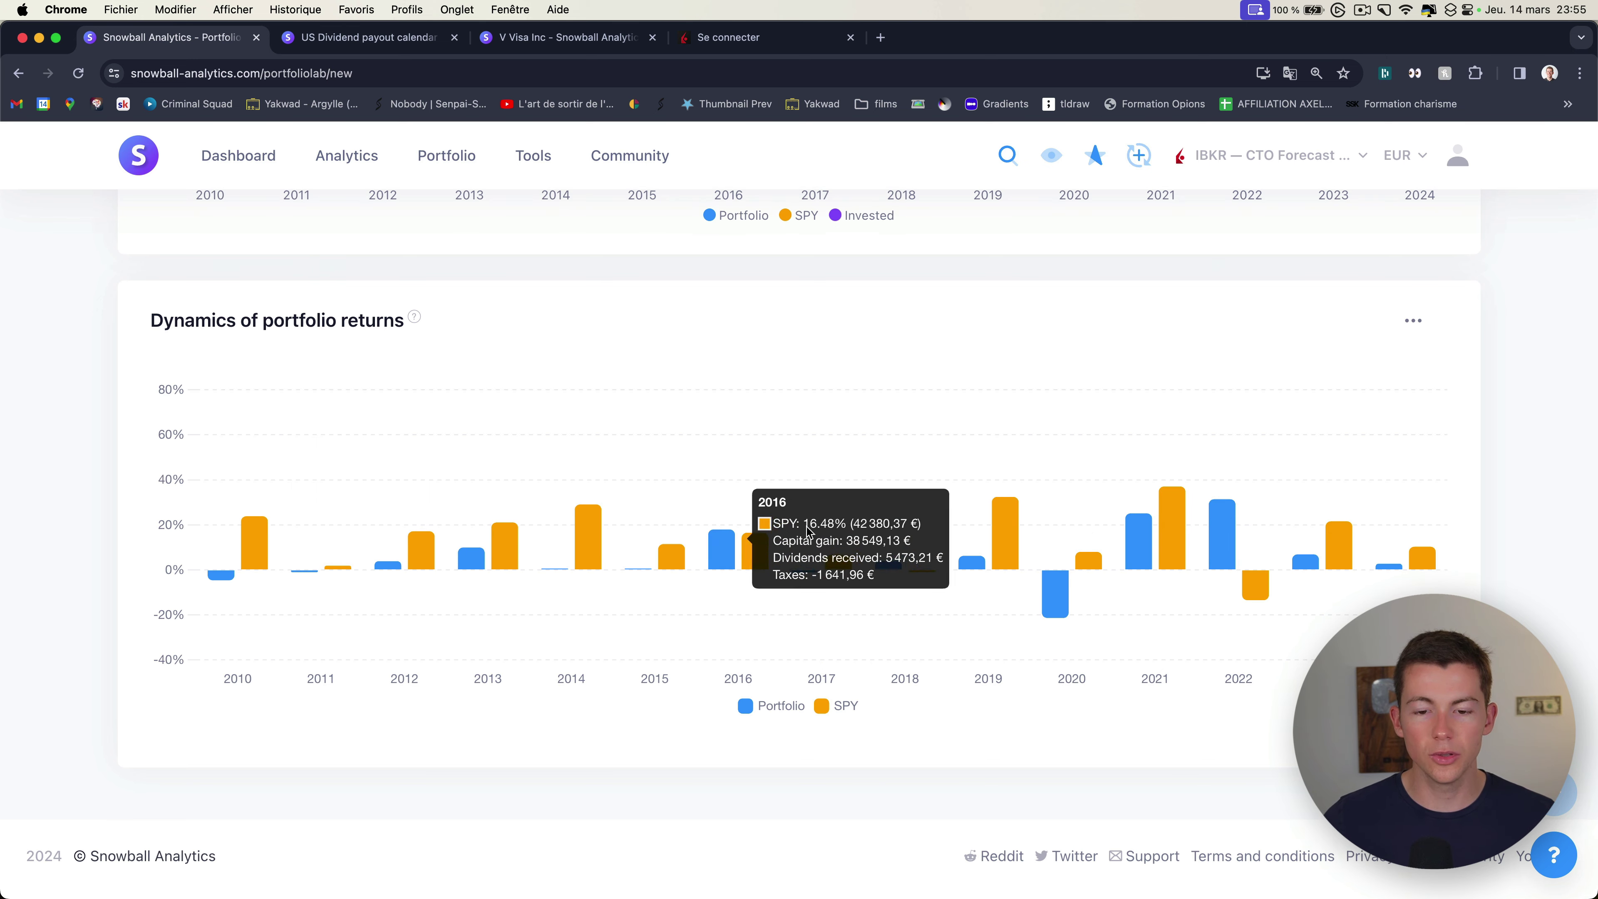
scroll(810, 532, down, 1)
Step: View the Assets section of the backtest result, including holdings performance and the asset table
scroll(1112, 524, up, 15)
scroll(385, 528, down, 2)
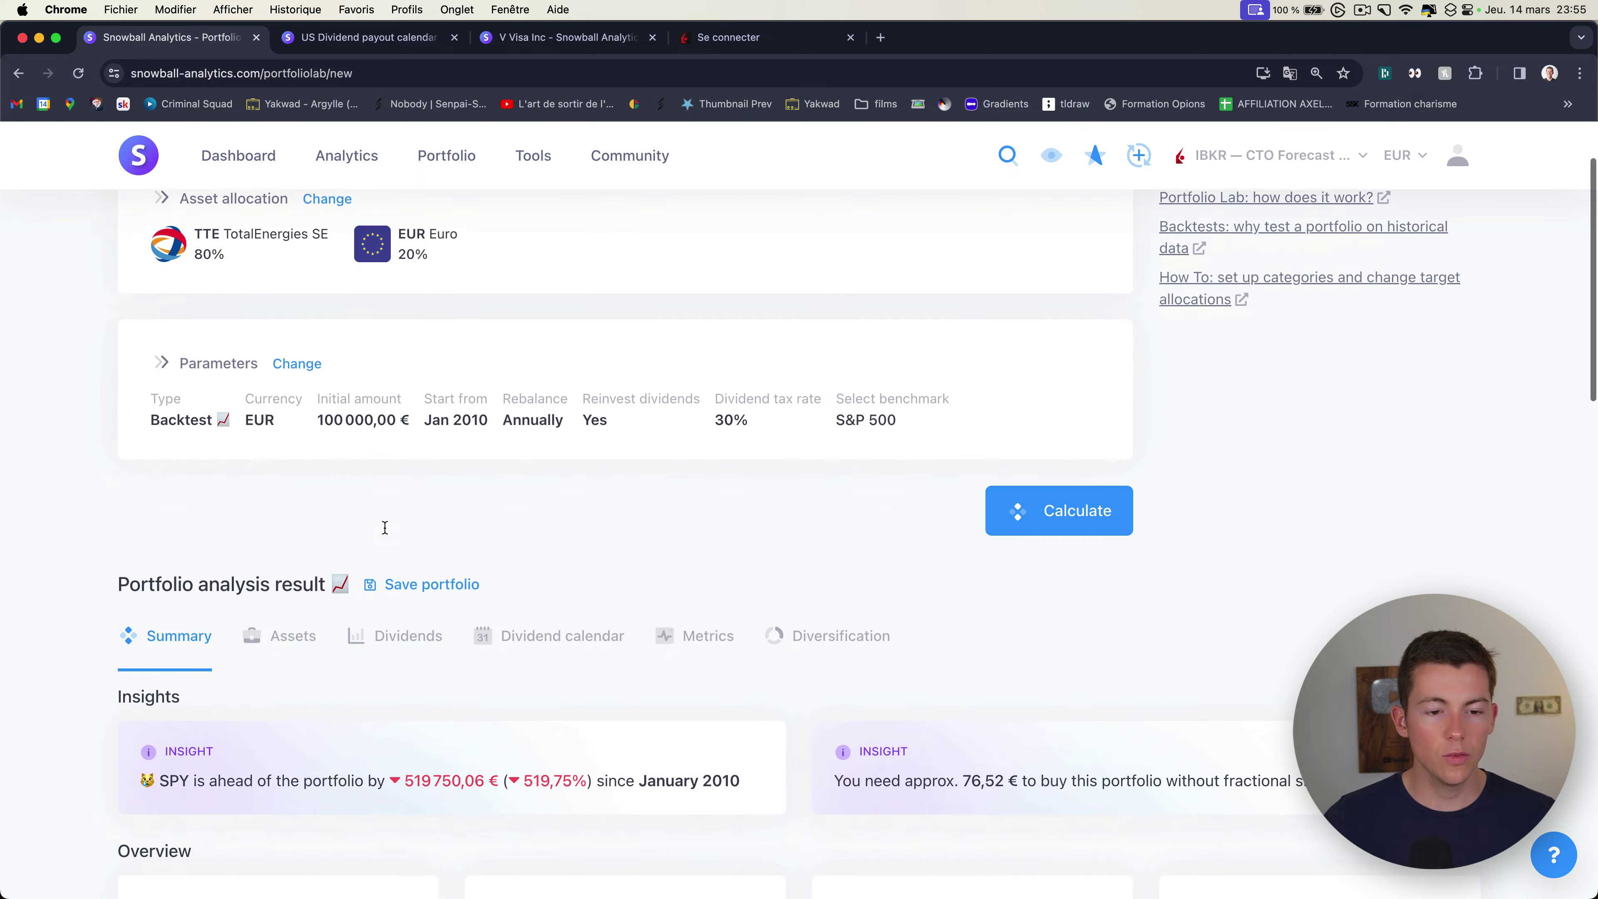
scroll(385, 527, down, 2)
click(282, 490)
scroll(403, 498, down, 2)
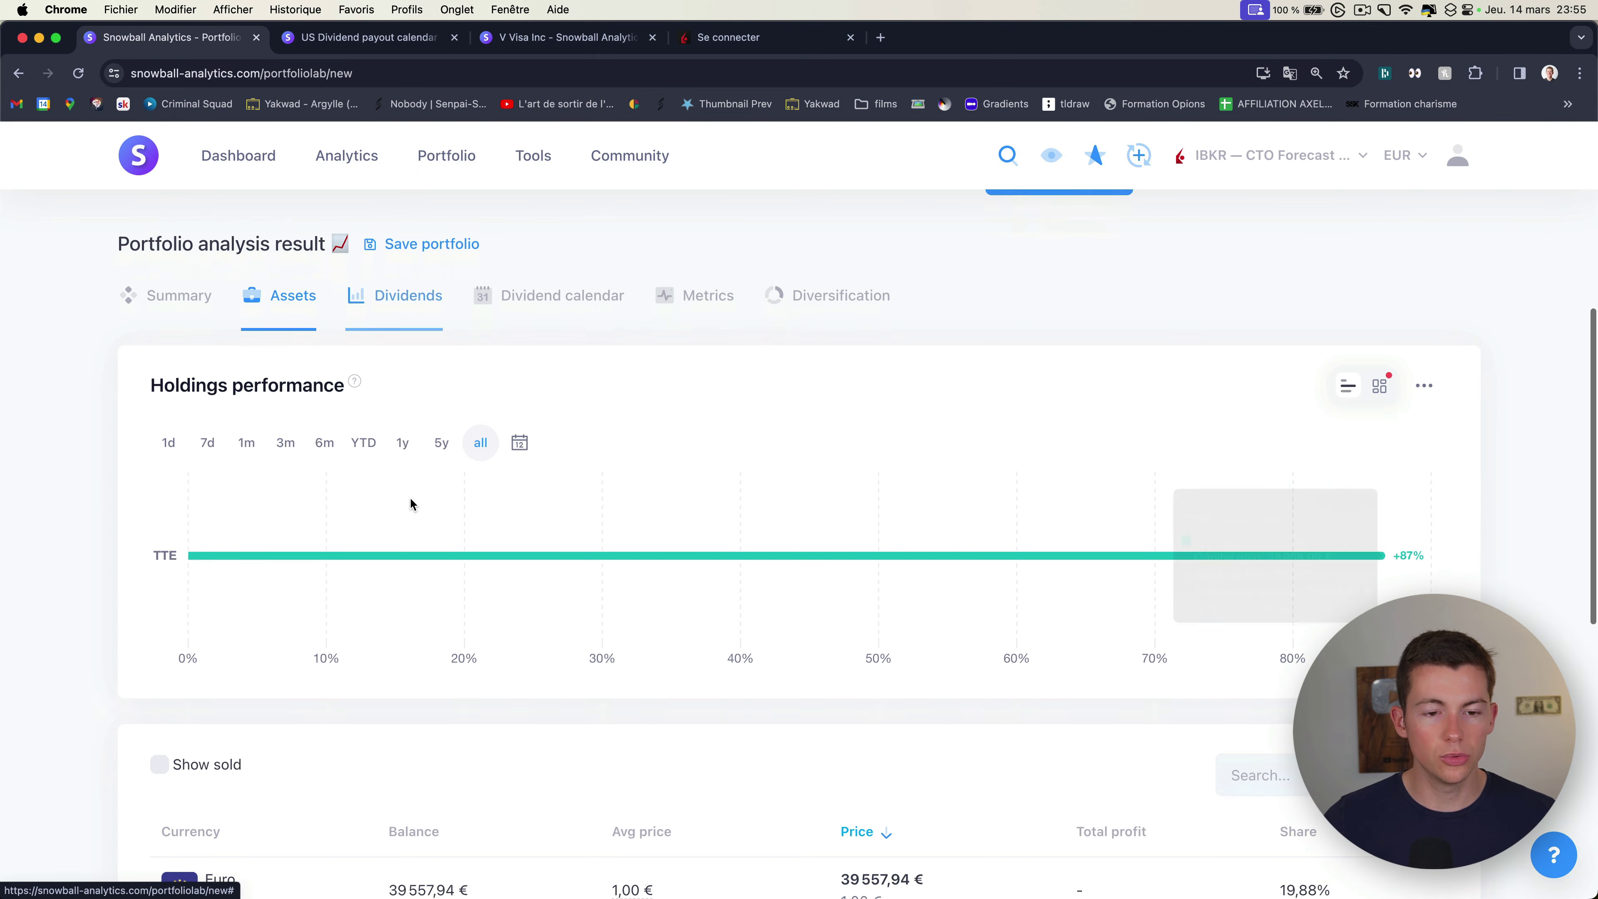
scroll(411, 498, down, 3)
Step: Review the Dividends section of the backtest result, with its yield, payout and dividends-received charts
scroll(409, 498, up, 7)
click(398, 595)
scroll(520, 616, down, 2)
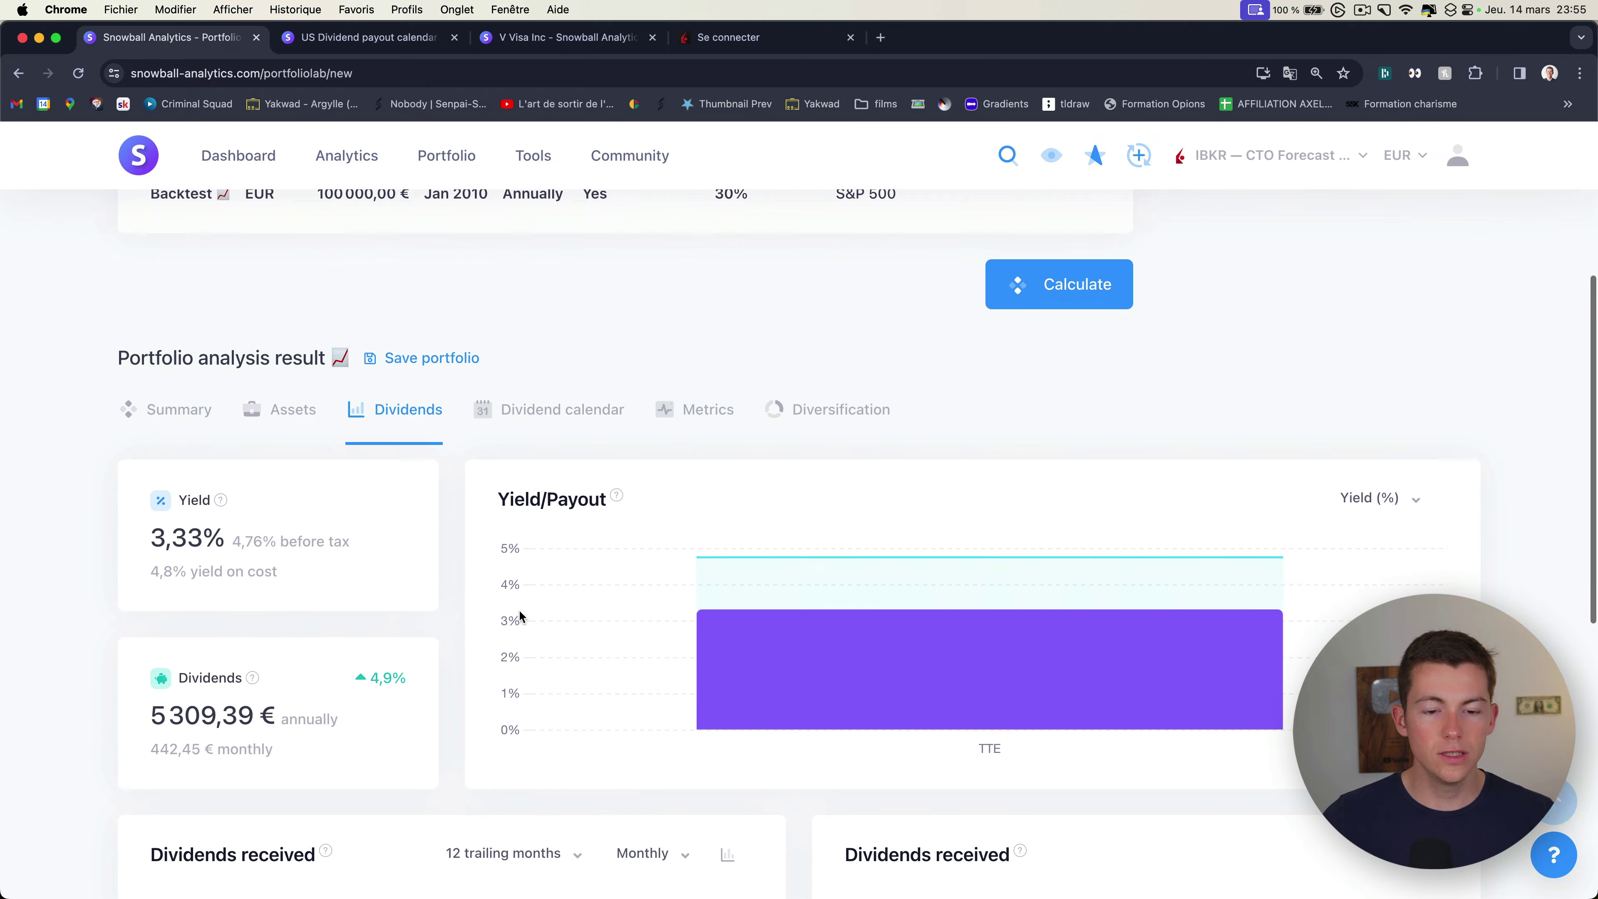
scroll(846, 634, down, 10)
scroll(763, 629, up, 8)
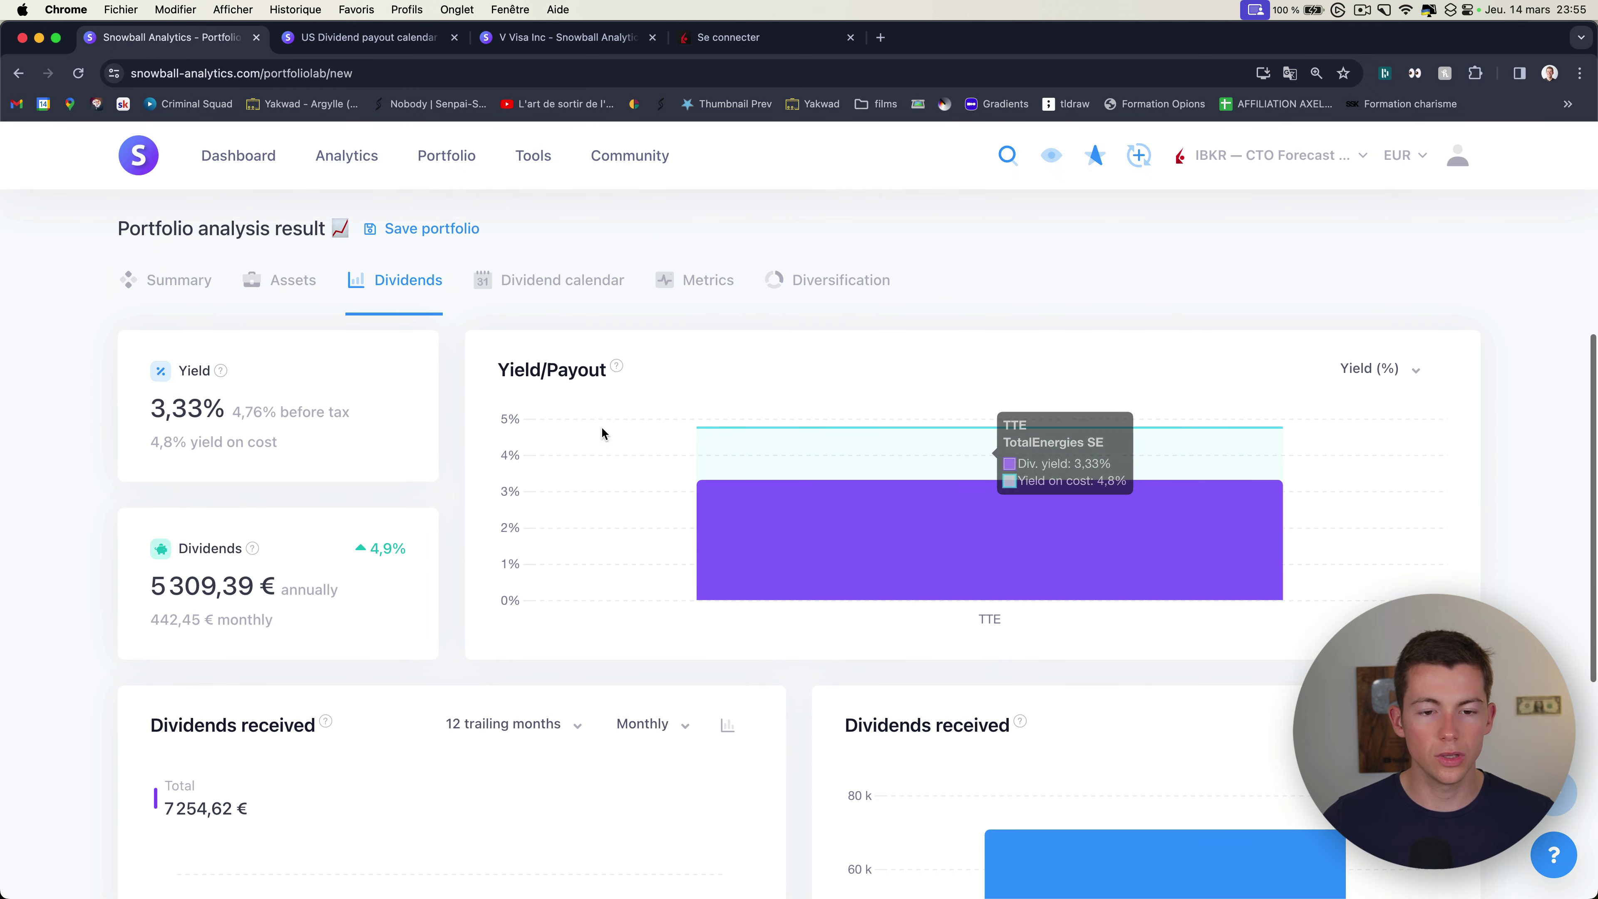
Step: Look through the backtest's Dividend calendar, from annual income to the TotalEnergies payouts by month
scroll(600, 426, up, 2)
click(562, 370)
scroll(766, 481, down, 6)
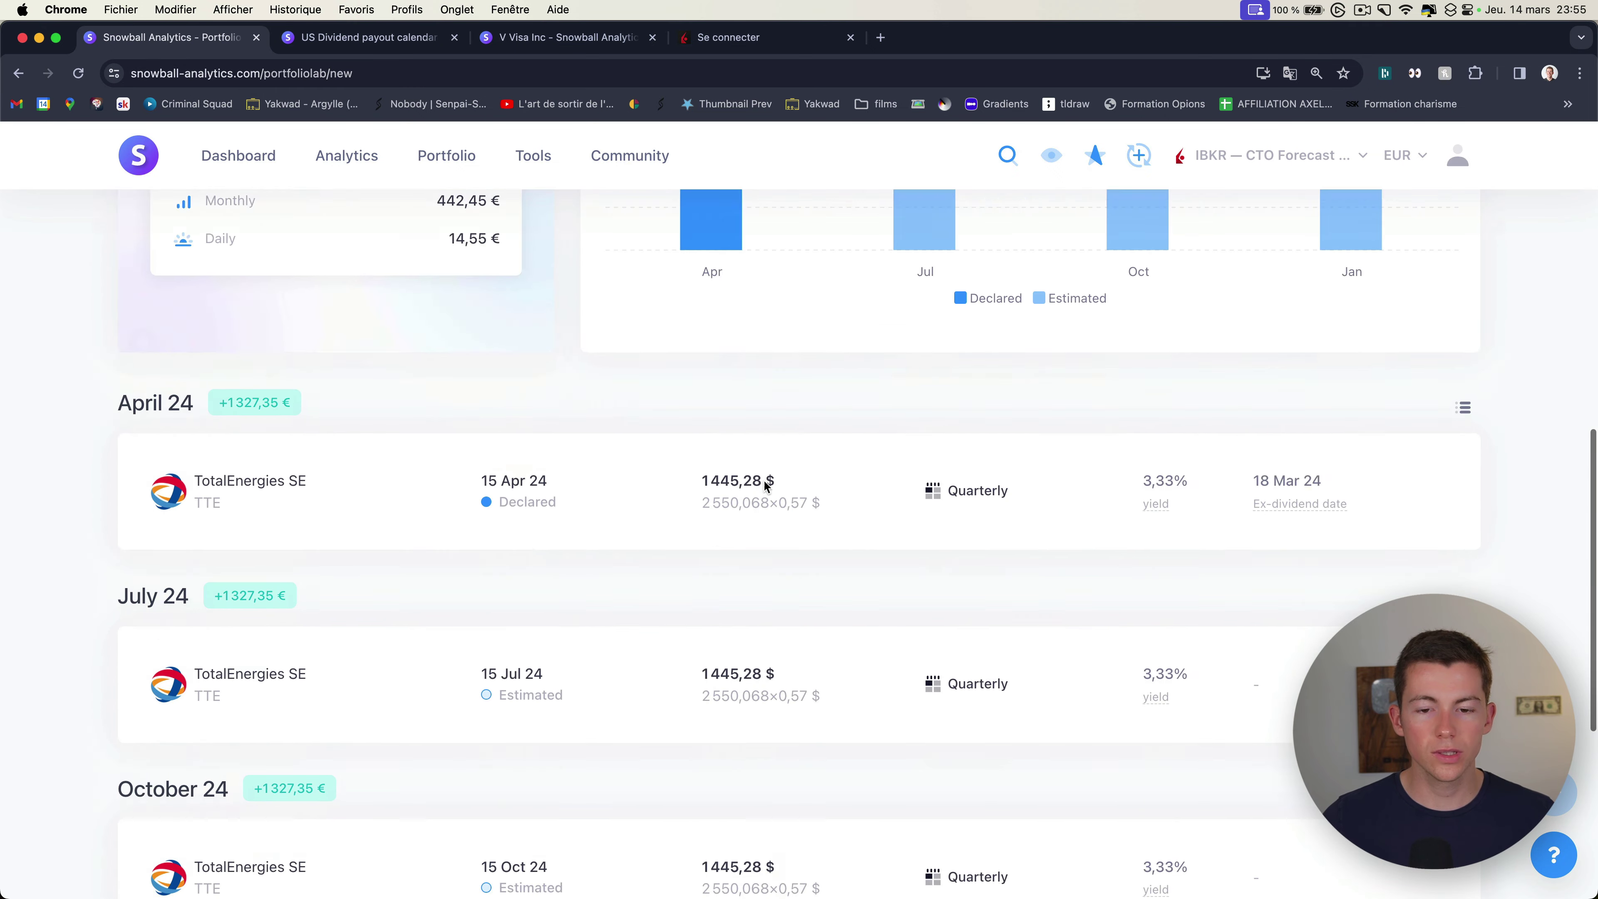
scroll(764, 482, down, 2)
Step: Examine the backtest's Metrics, covering portfolio P/E, volatility/beta, and the Sharpe and Sortino ratios
scroll(762, 480, up, 10)
scroll(762, 481, down, 2)
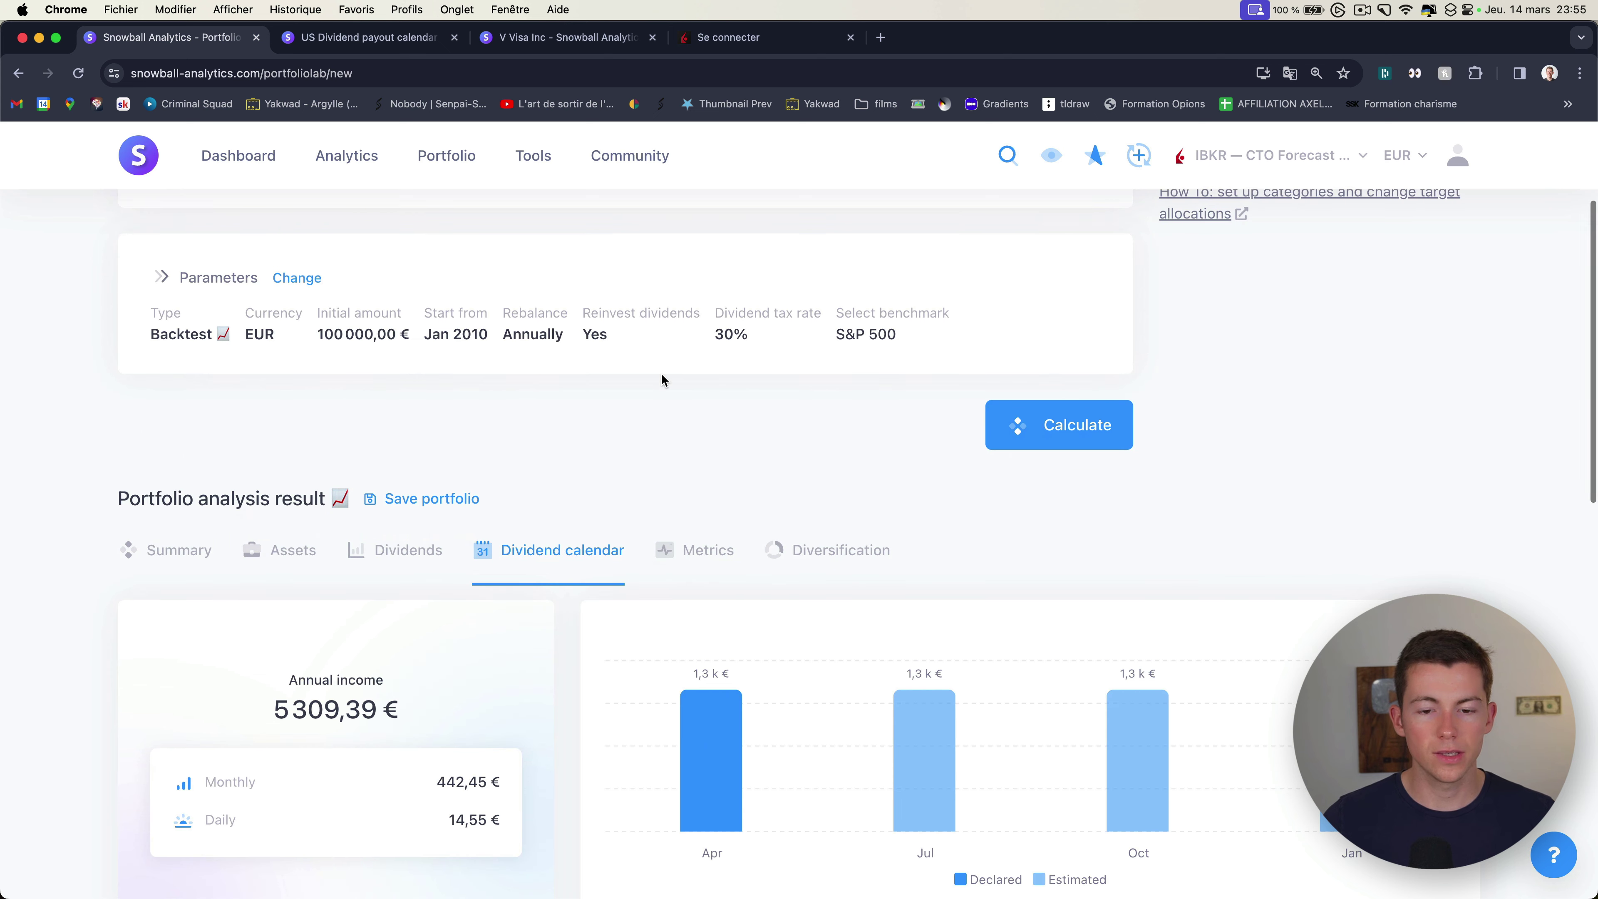
scroll(685, 370, down, 1)
click(698, 527)
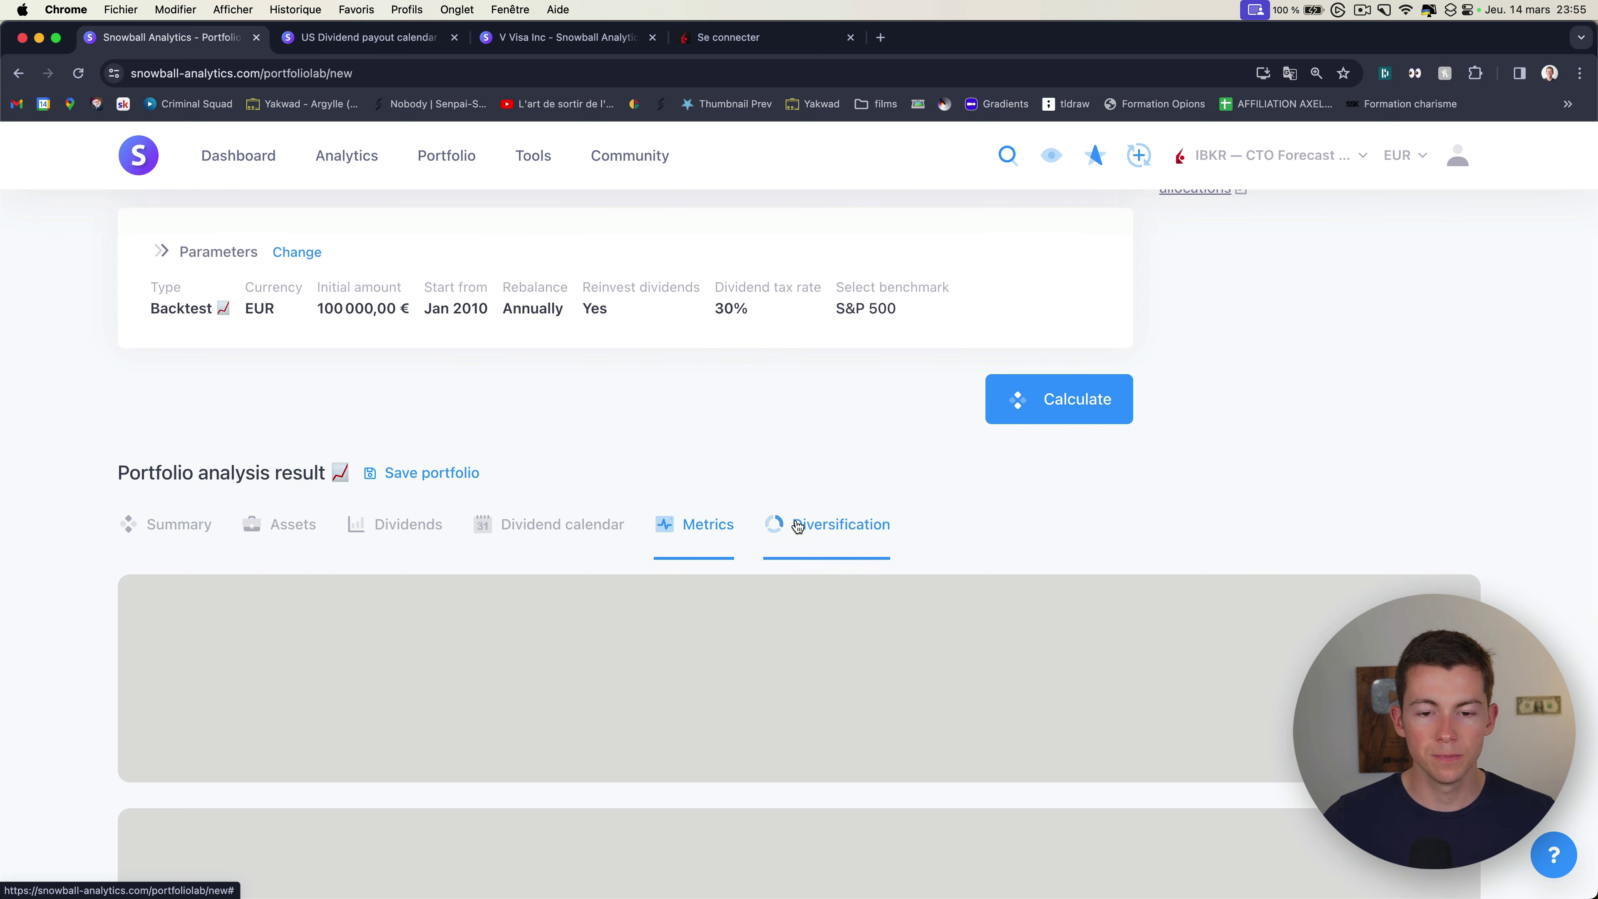
scroll(779, 516, down, 2)
scroll(663, 508, down, 3)
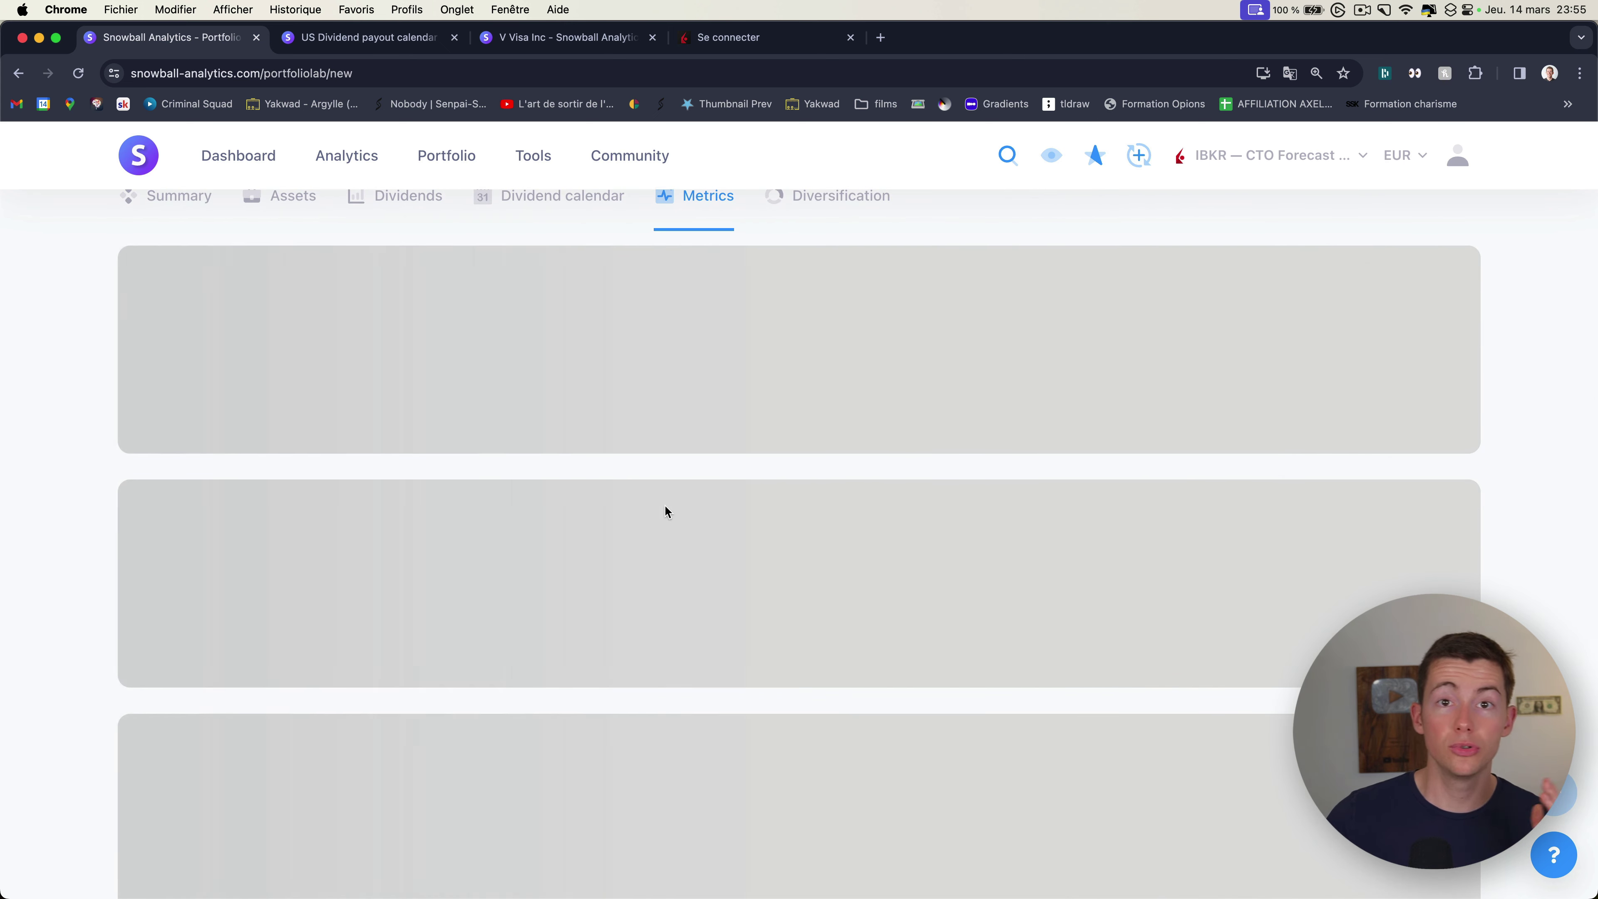
scroll(688, 498, up, 2)
scroll(692, 394, down, 1)
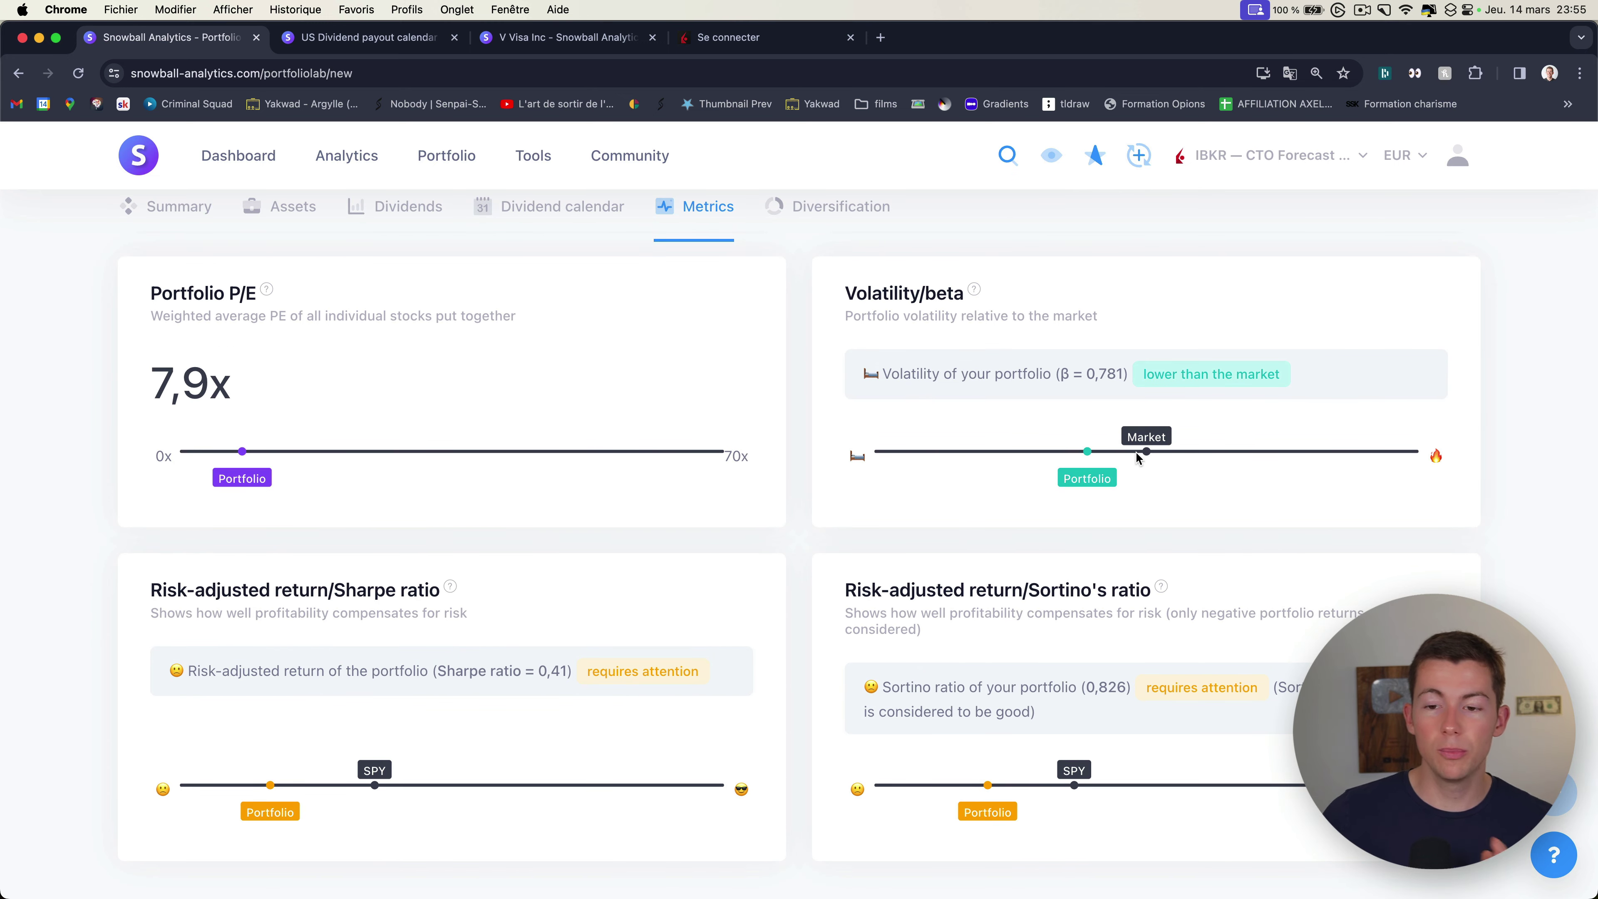
Step: View the backtest's Diversification section with the breakdown by asset class
scroll(1137, 452, up, 1)
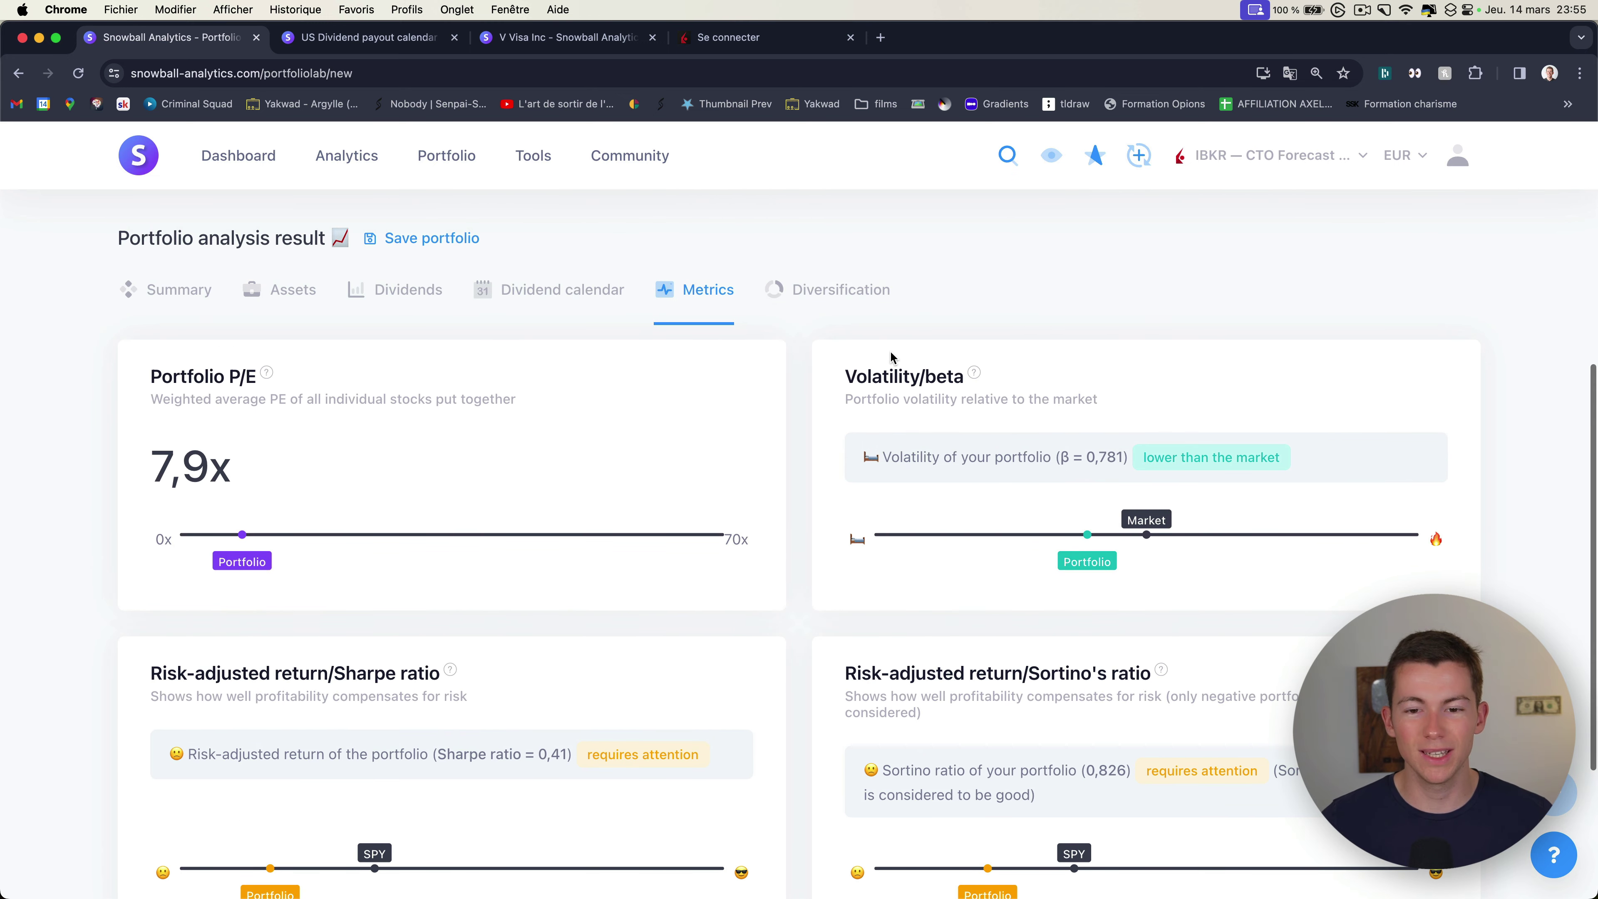
click(808, 297)
scroll(980, 510, down, 2)
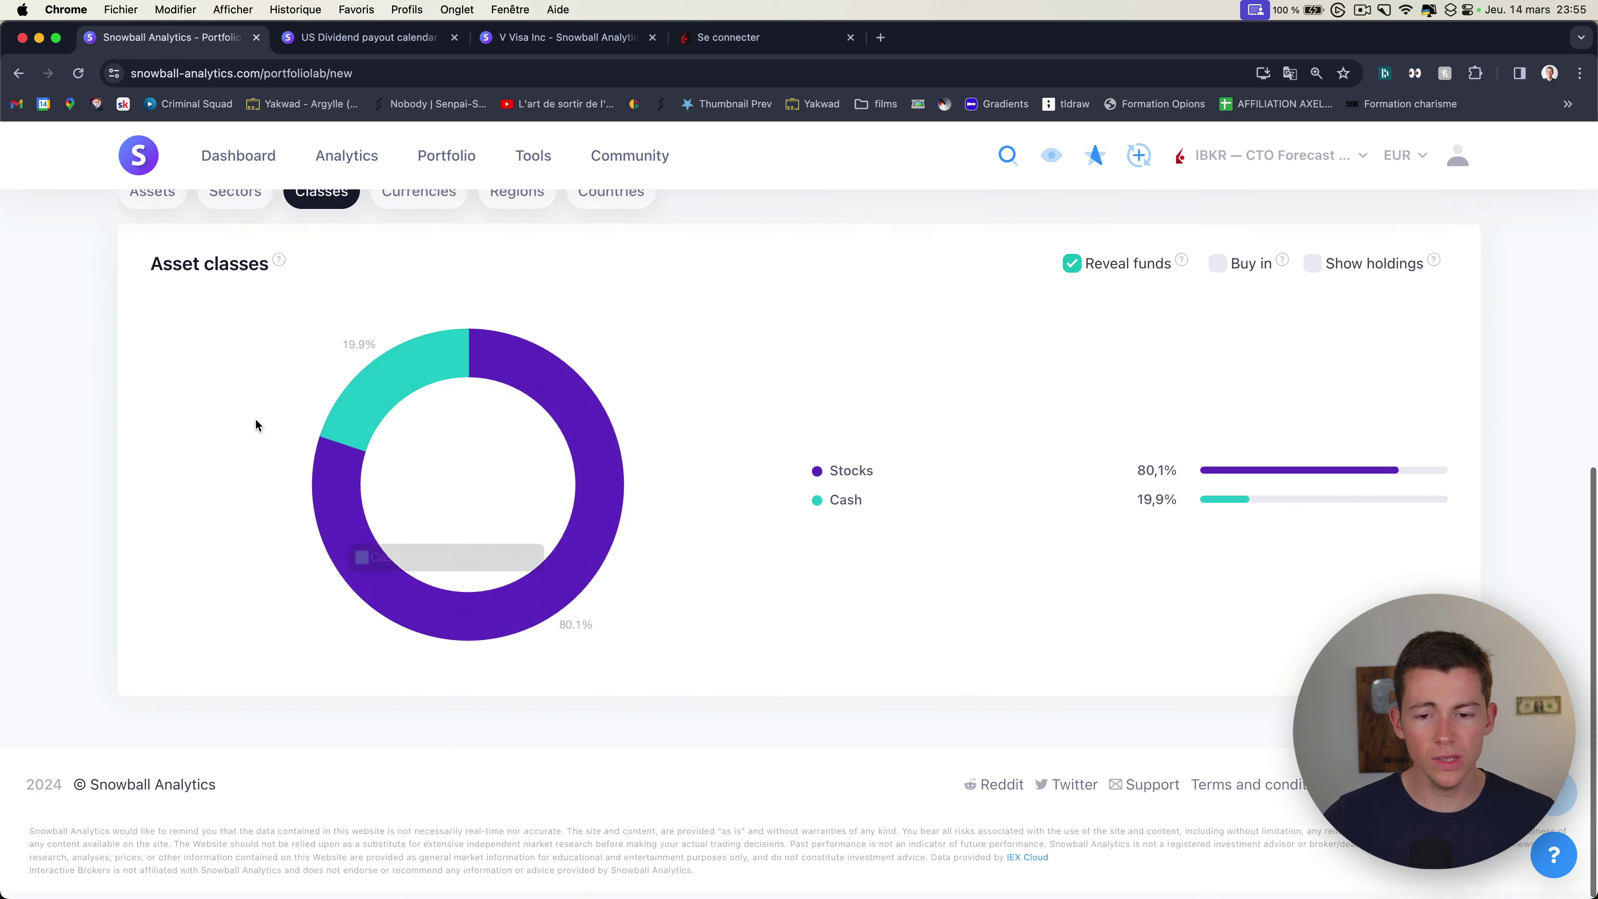
Step: Open the Find the Dip tool and switch the active portfolio to Portfolio demo version
scroll(484, 517, up, 8)
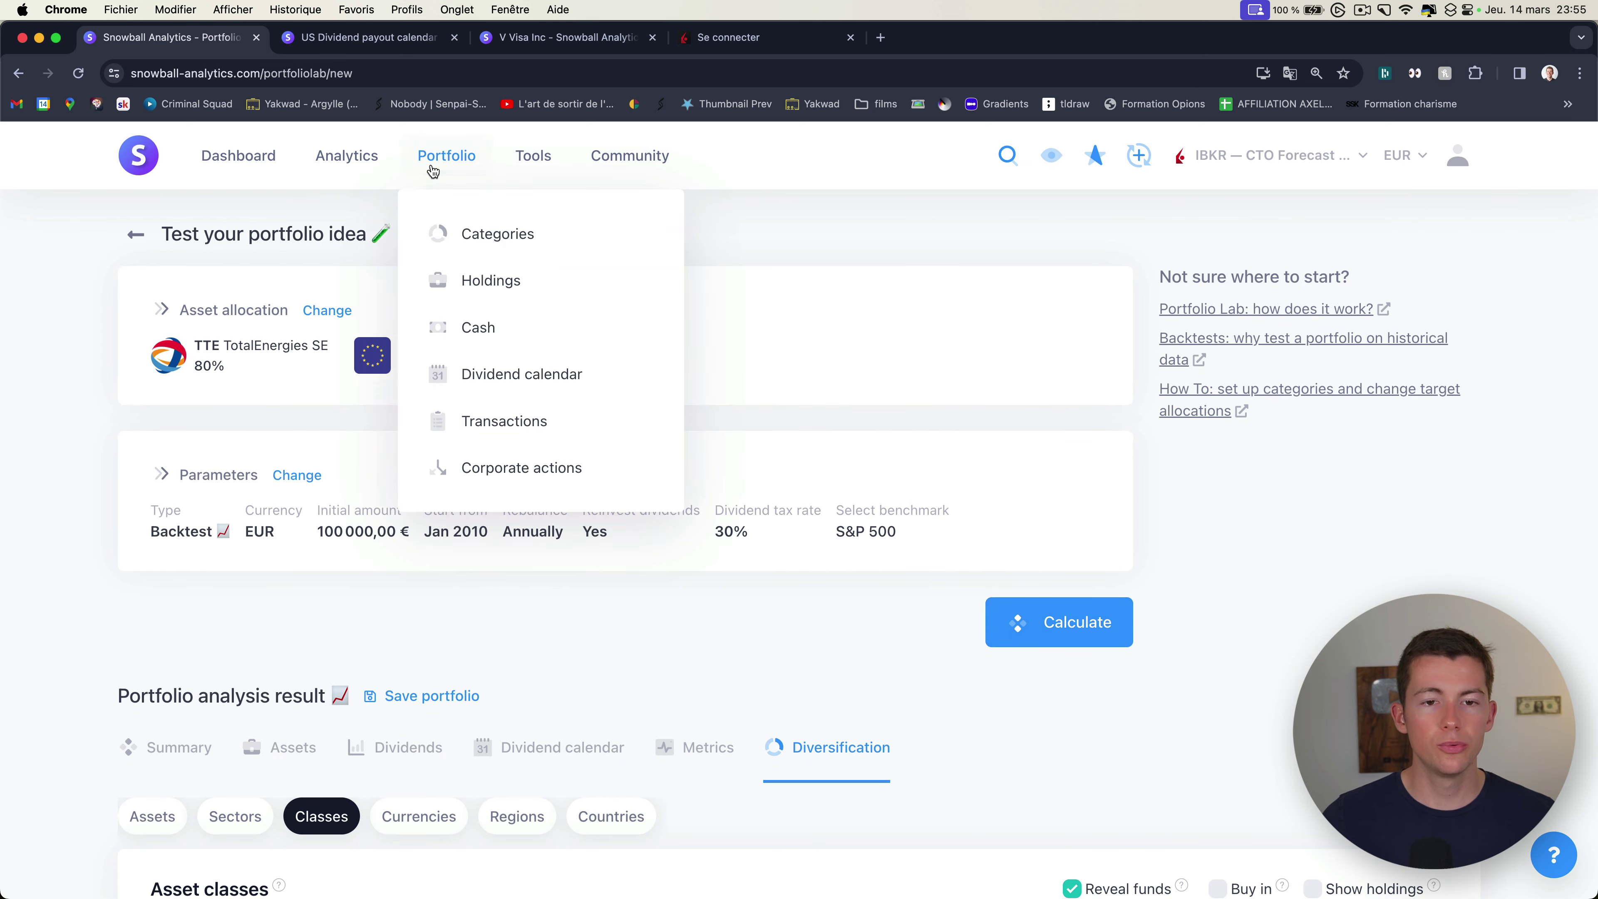
mouse_move(534, 156)
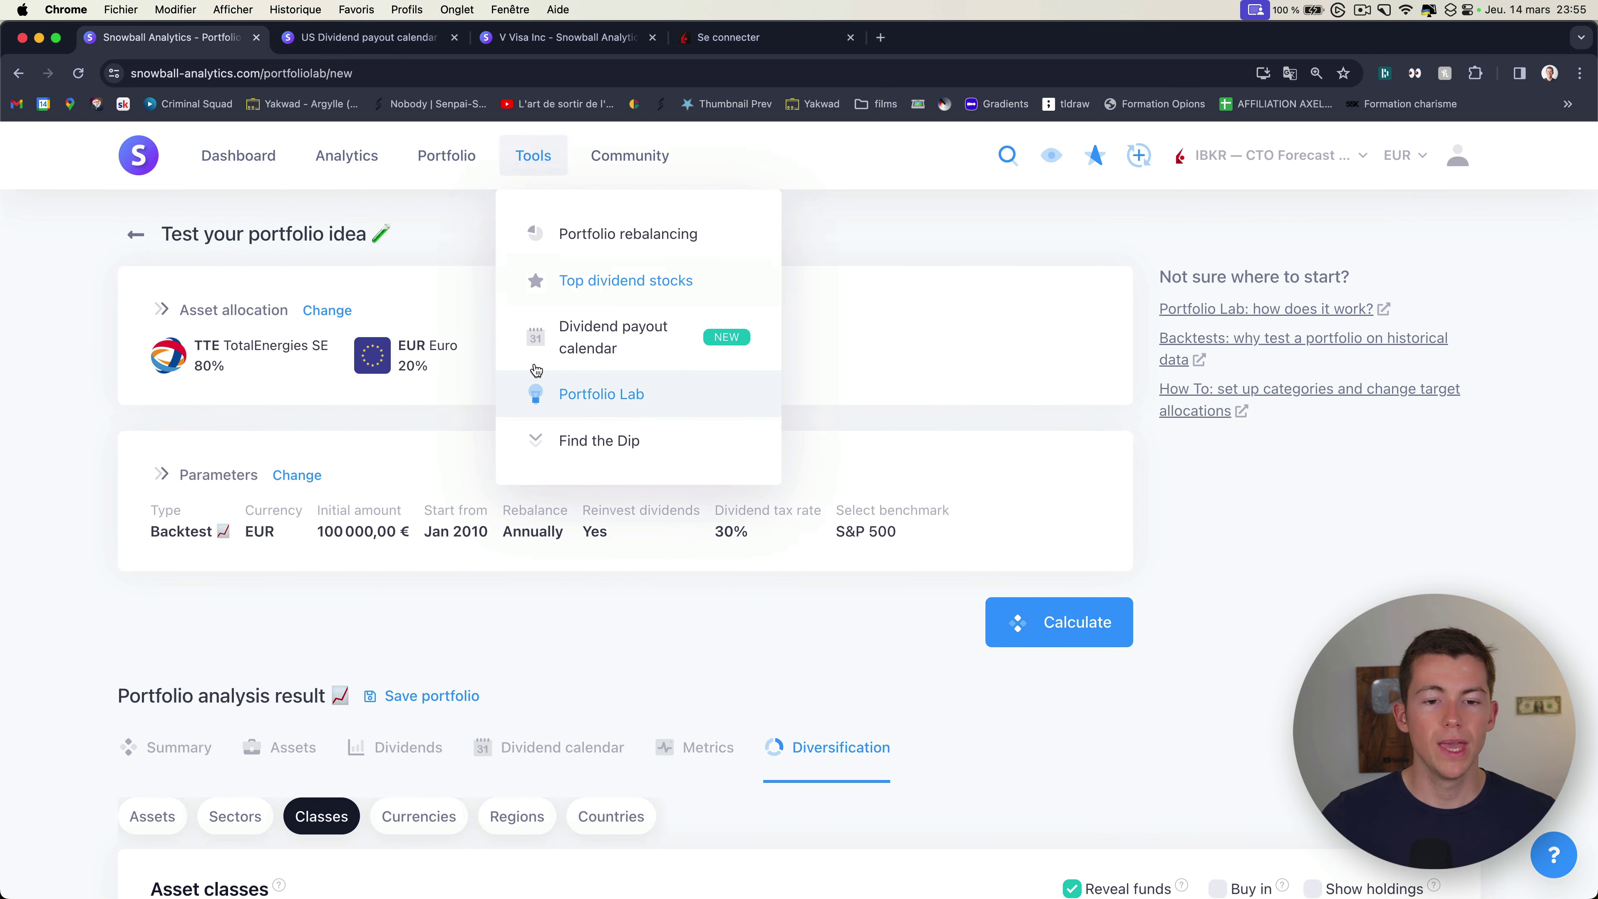
click(664, 434)
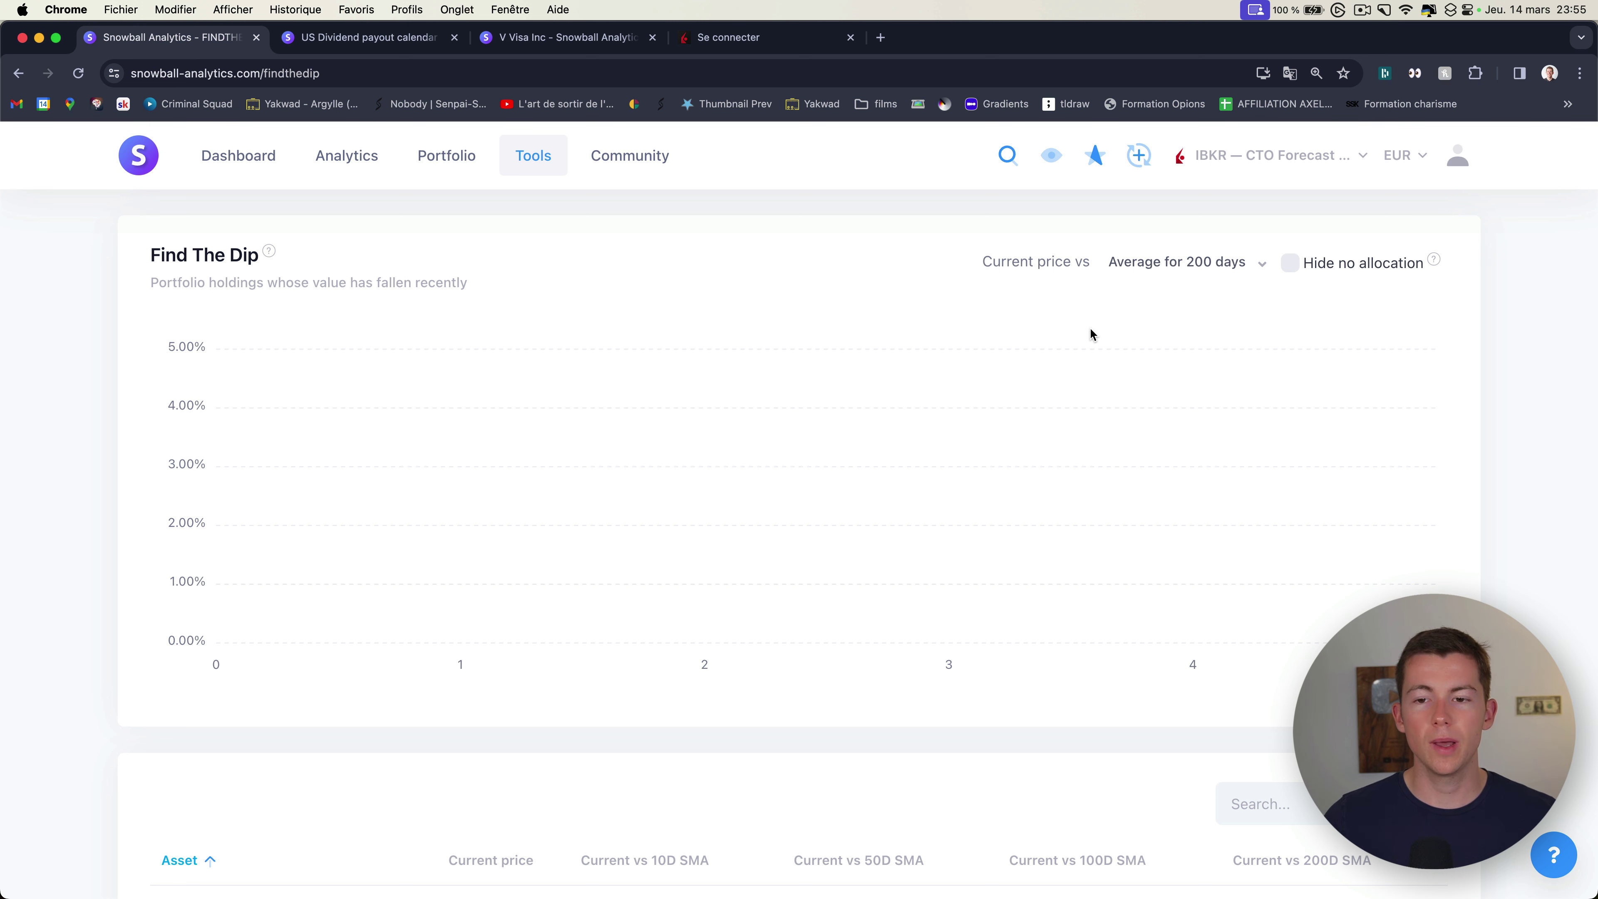
click(1301, 161)
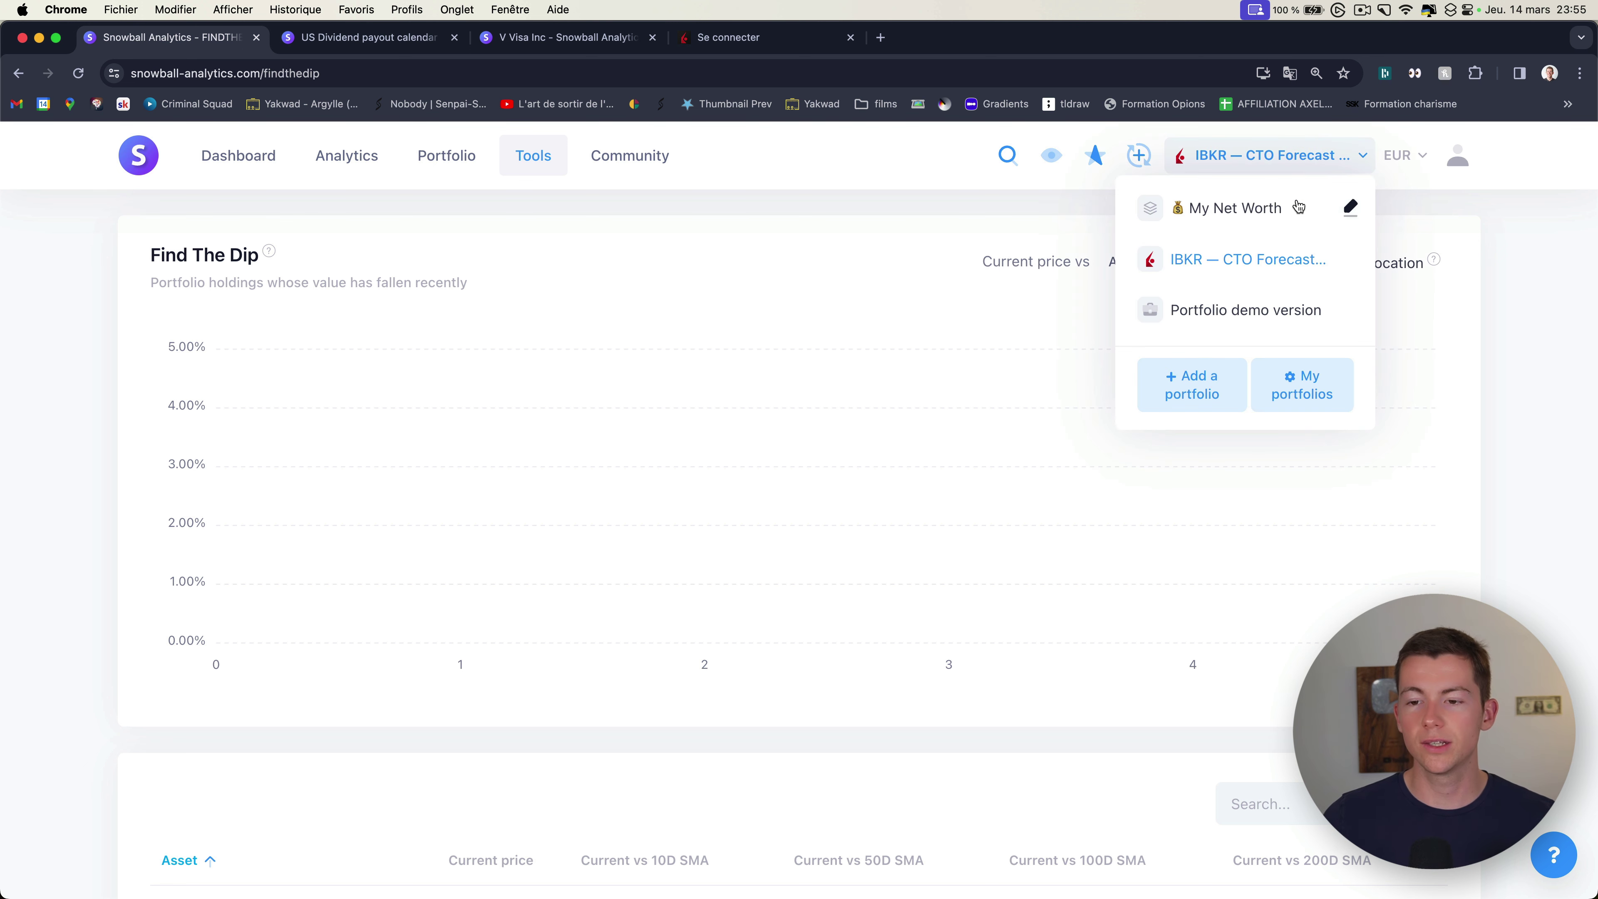
click(1223, 315)
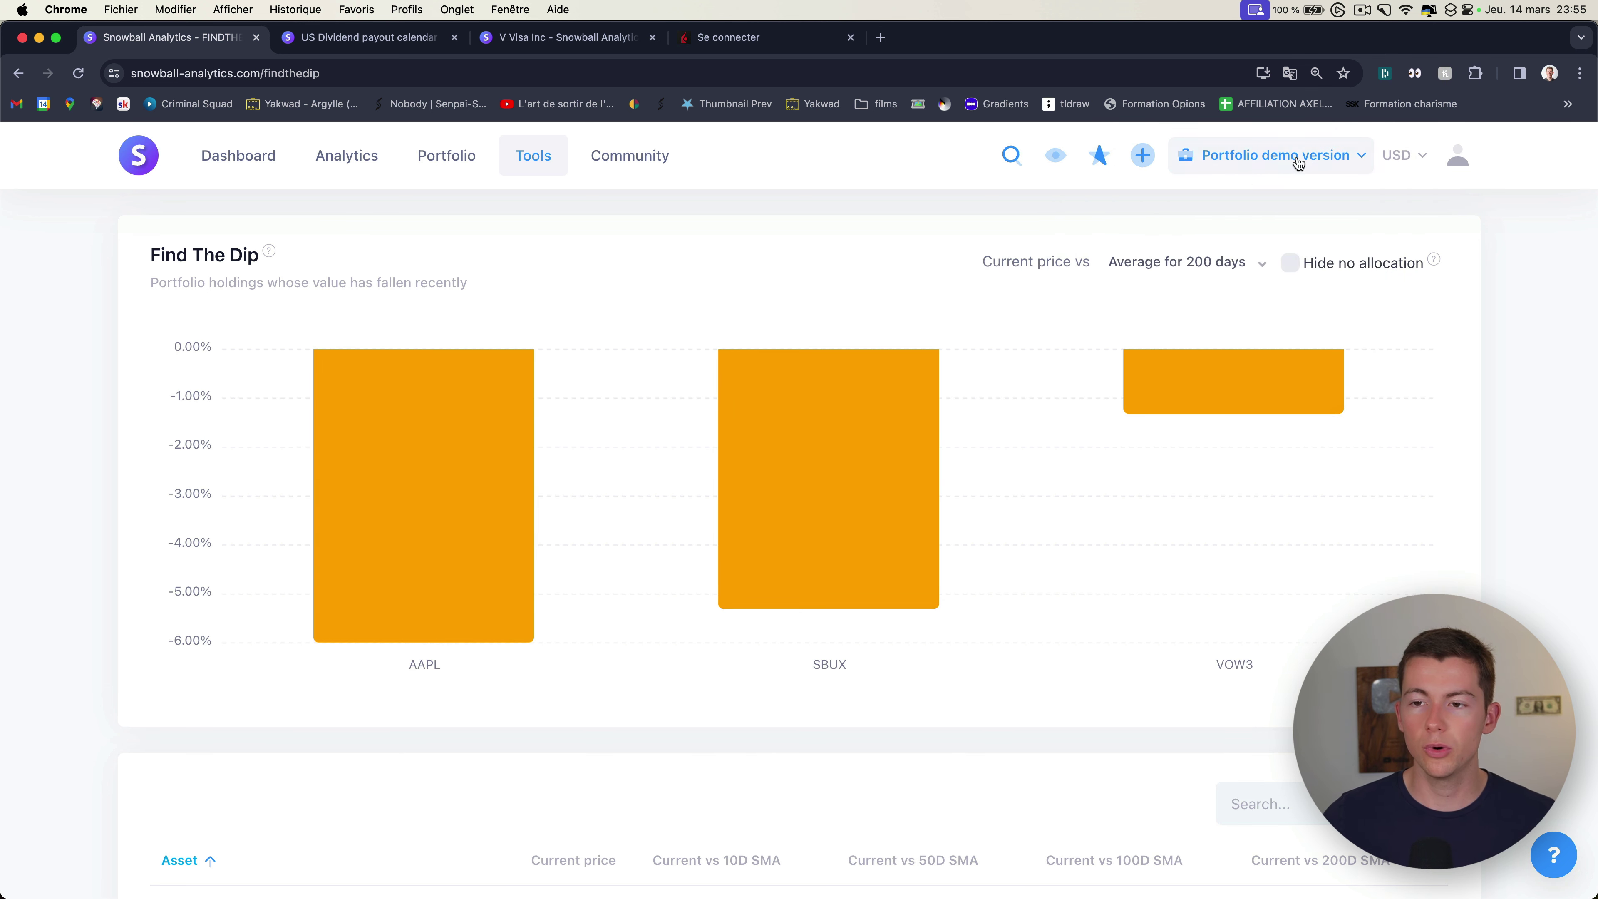
Step: Examine the Find The Dip chart's details for AAPL and SBUX against the 200-day average, plus the asset table below
mouse_move(506, 448)
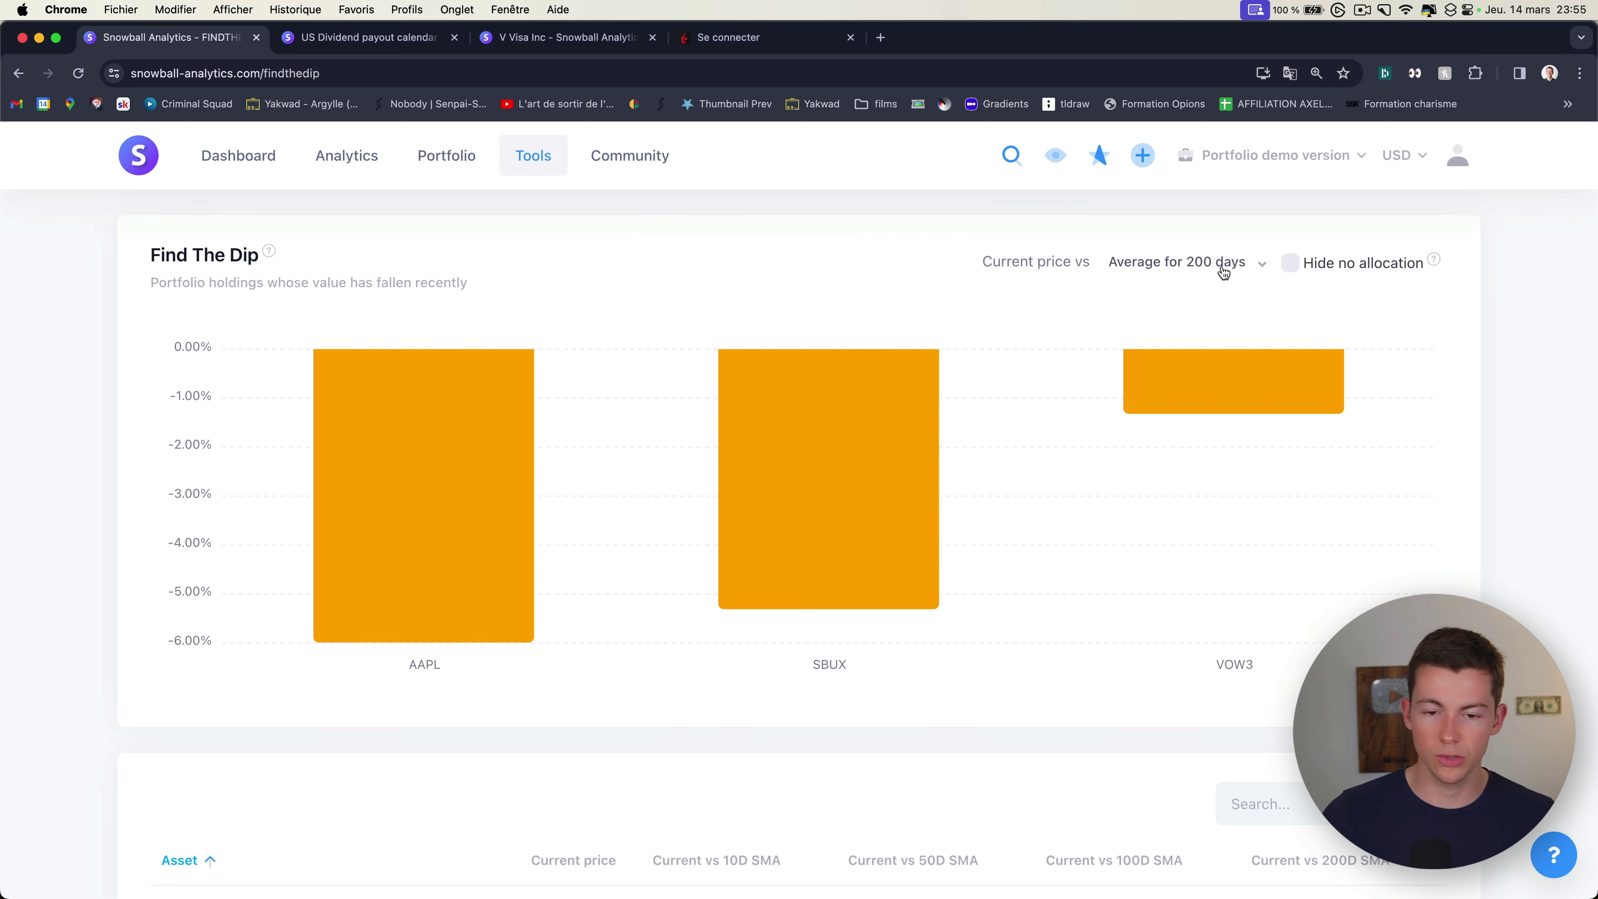
mouse_move(451, 464)
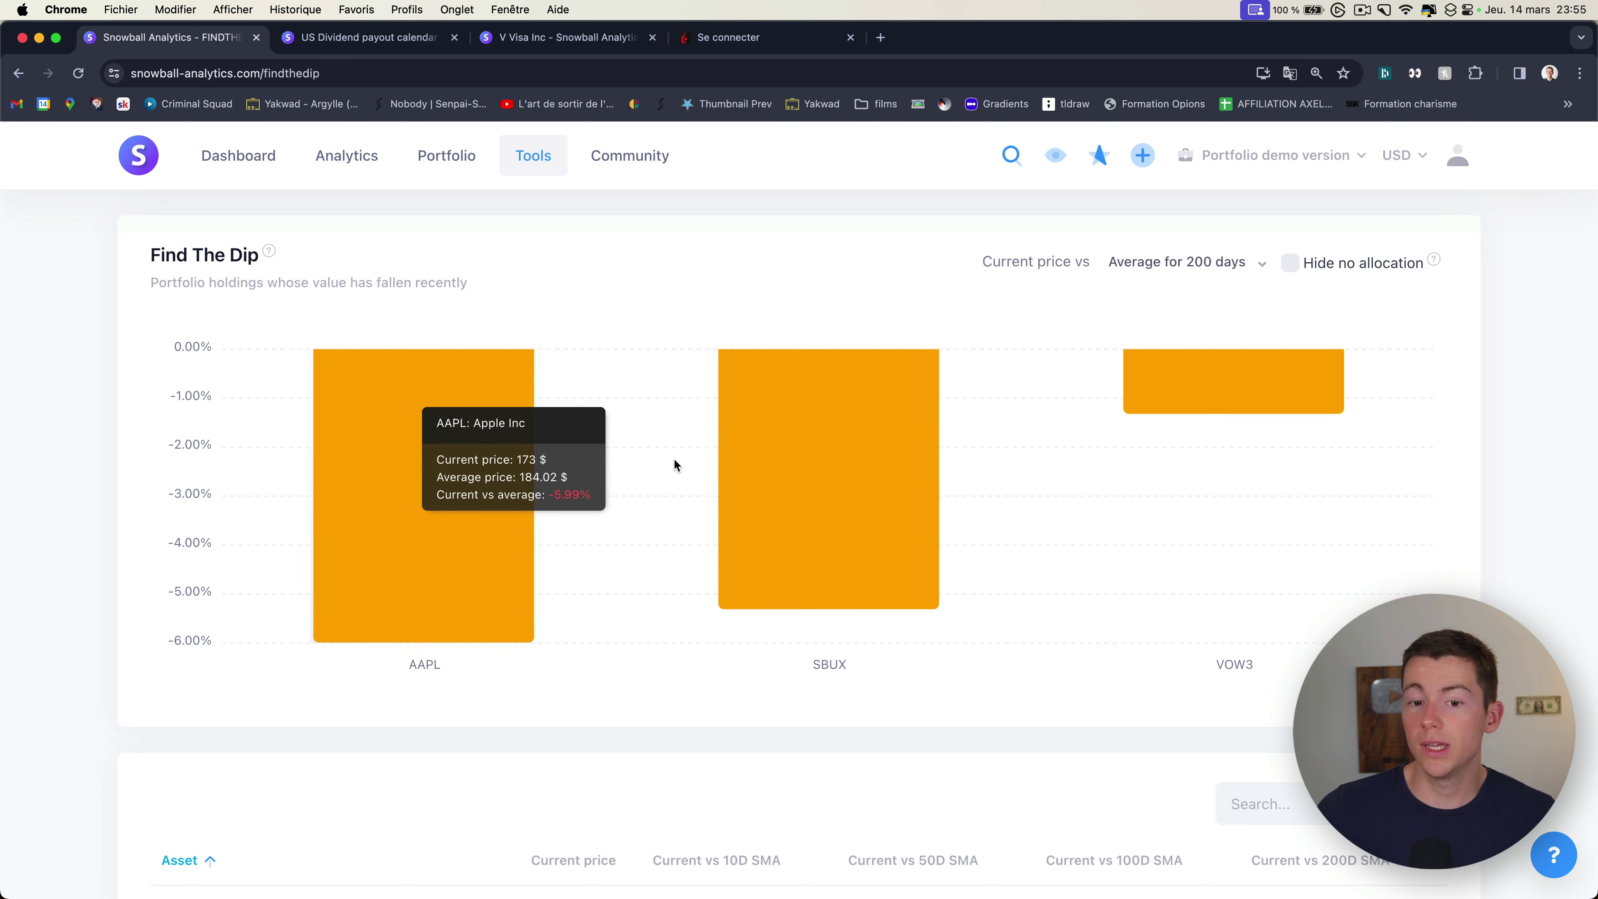
mouse_move(795, 459)
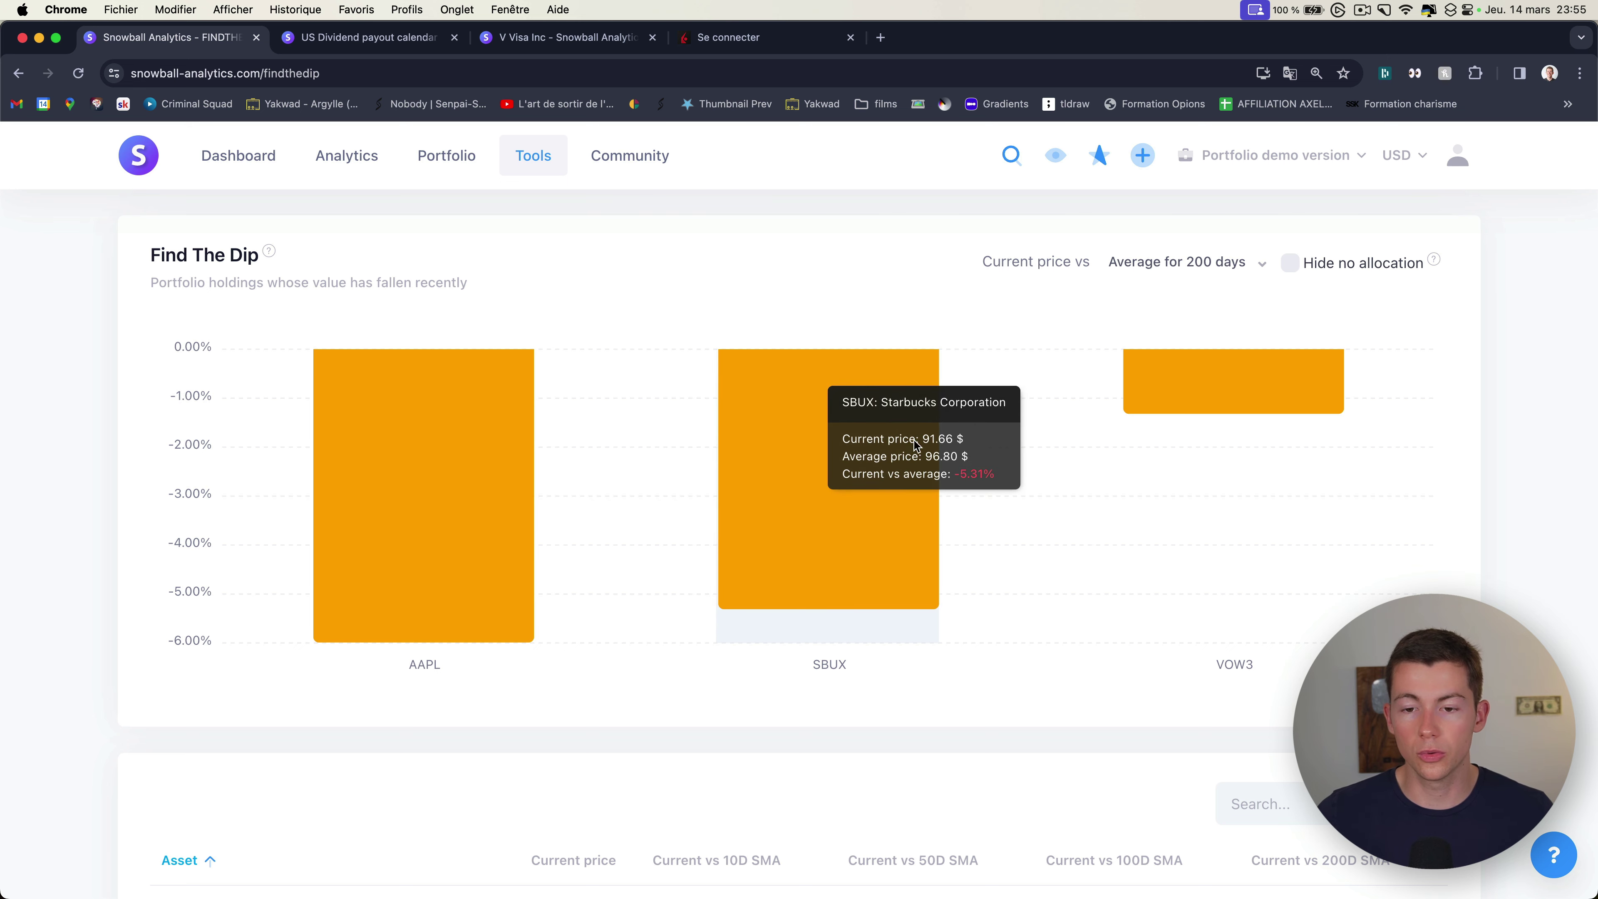
scroll(794, 436, down, 5)
scroll(794, 435, down, 5)
scroll(795, 436, up, 15)
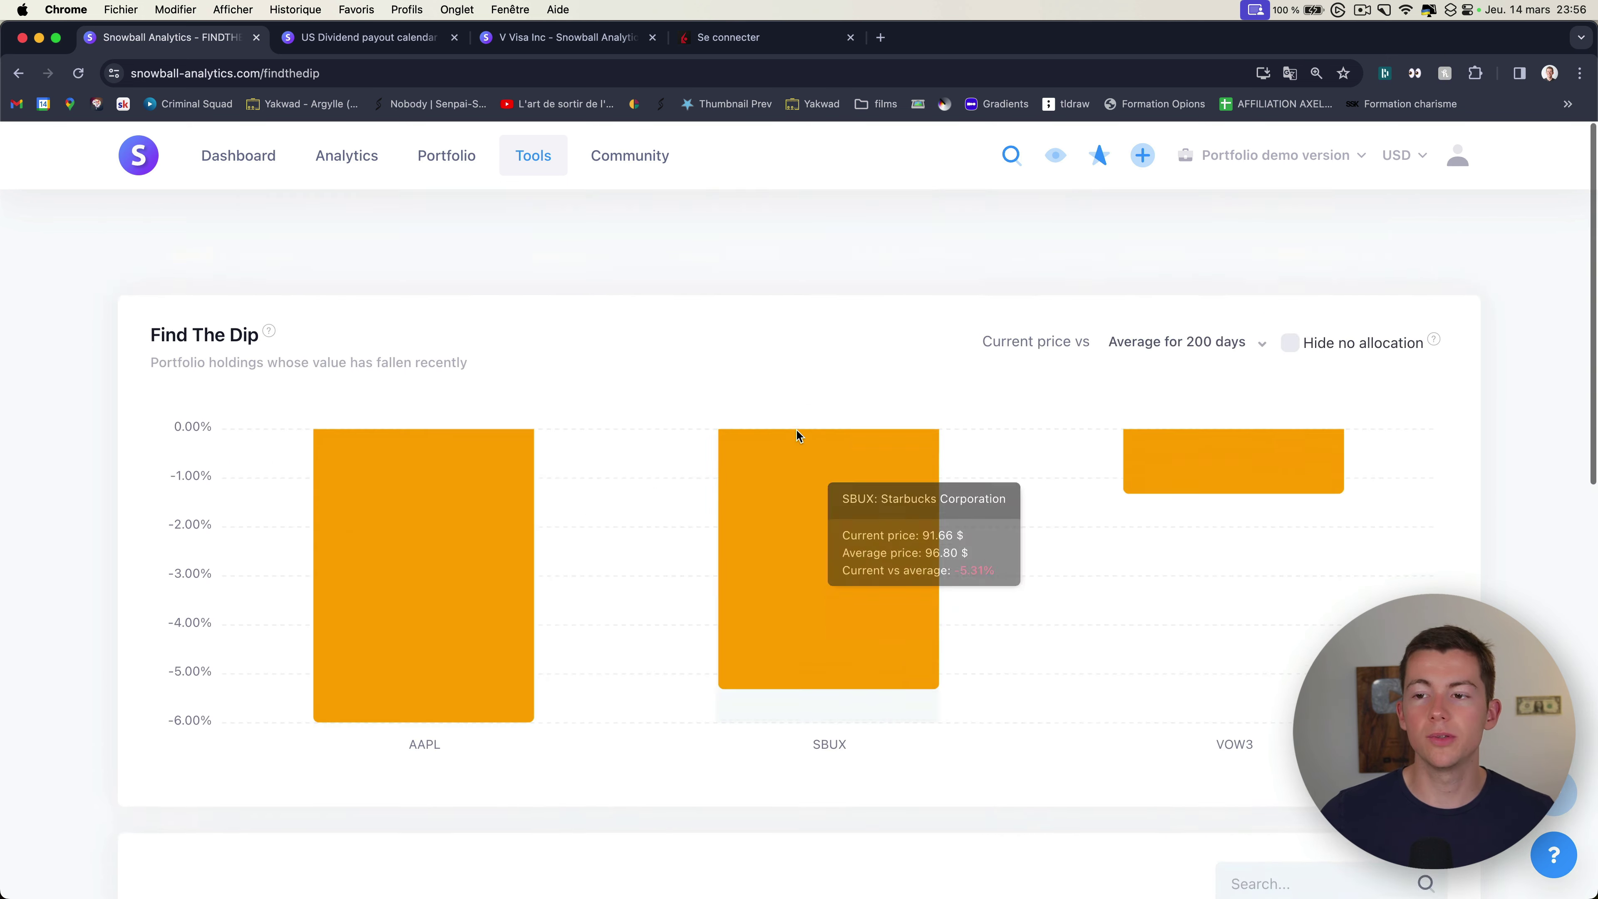